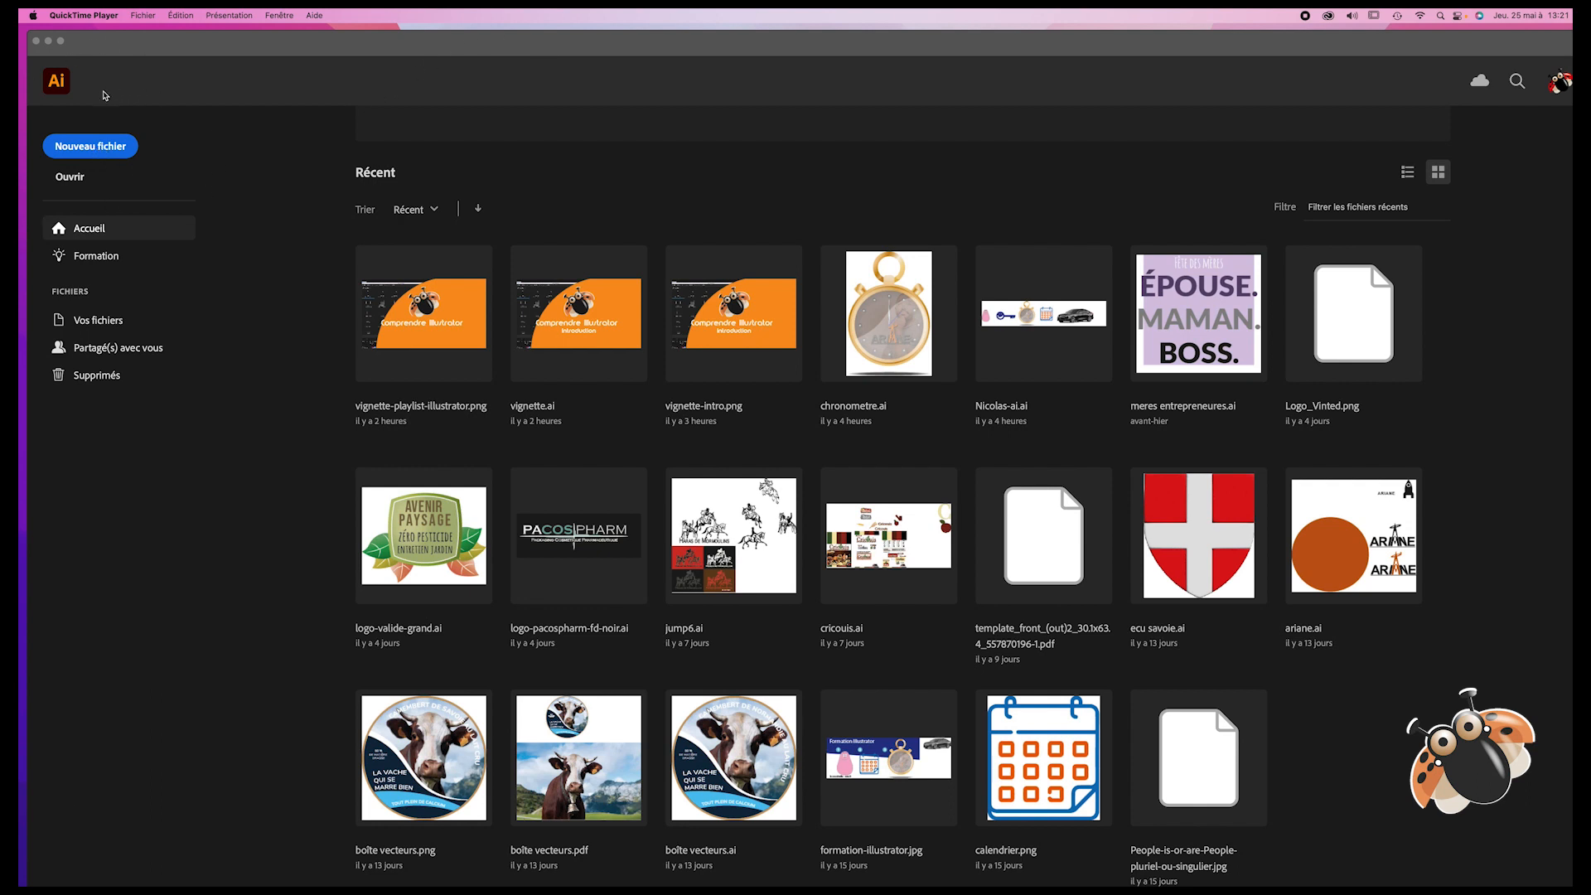
# Step: Create a new print document from the A4 preset, 210 × 297 mm in portrait orientation
pyautogui.click(85, 150)
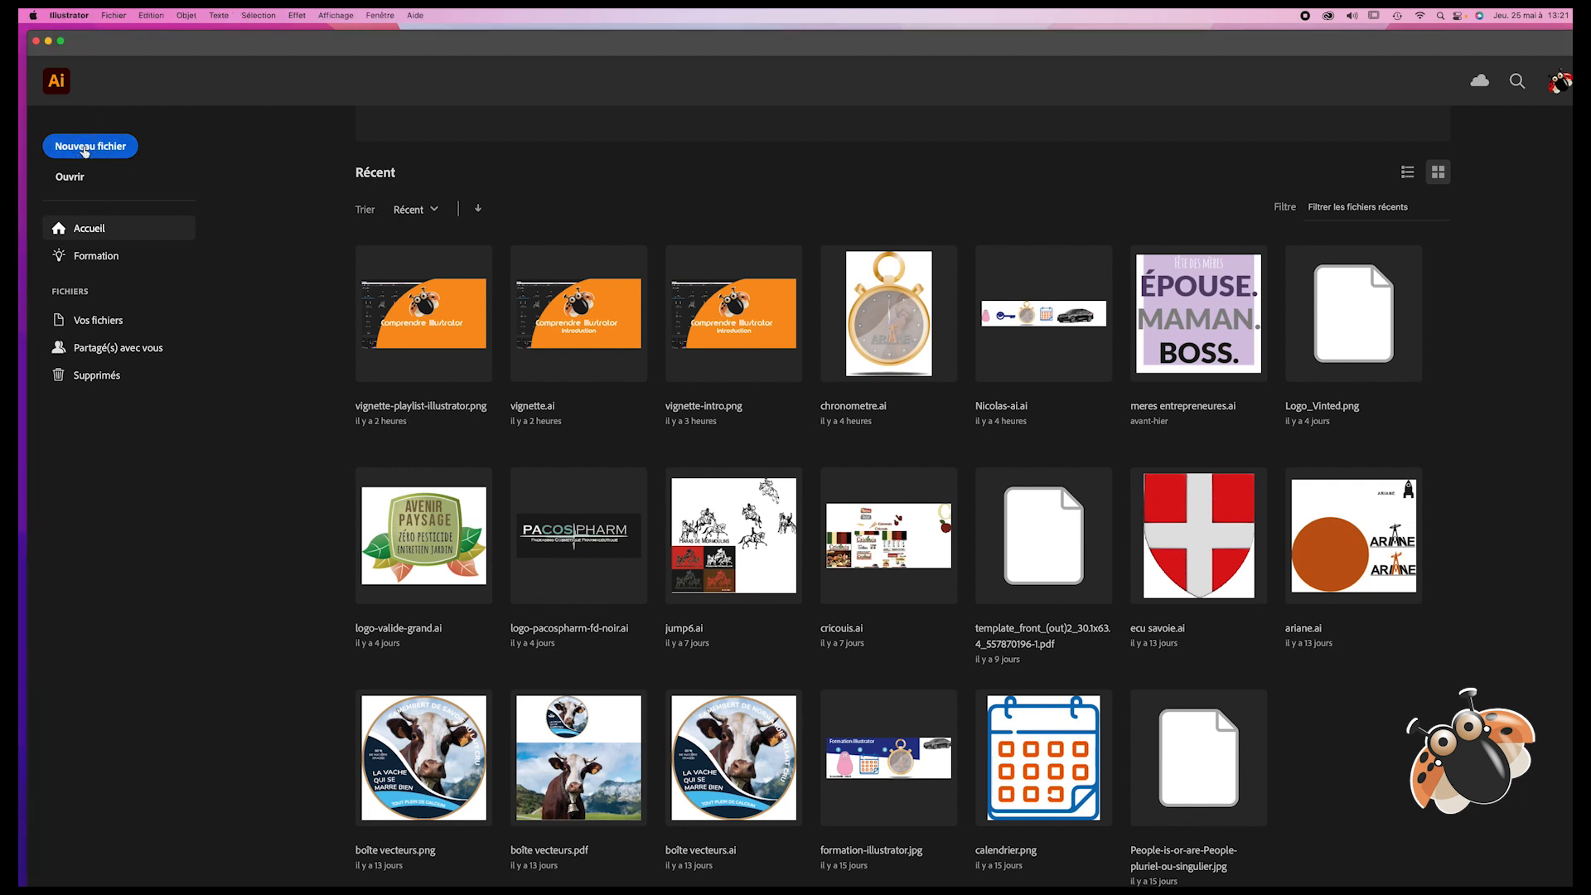
pyautogui.click(85, 150)
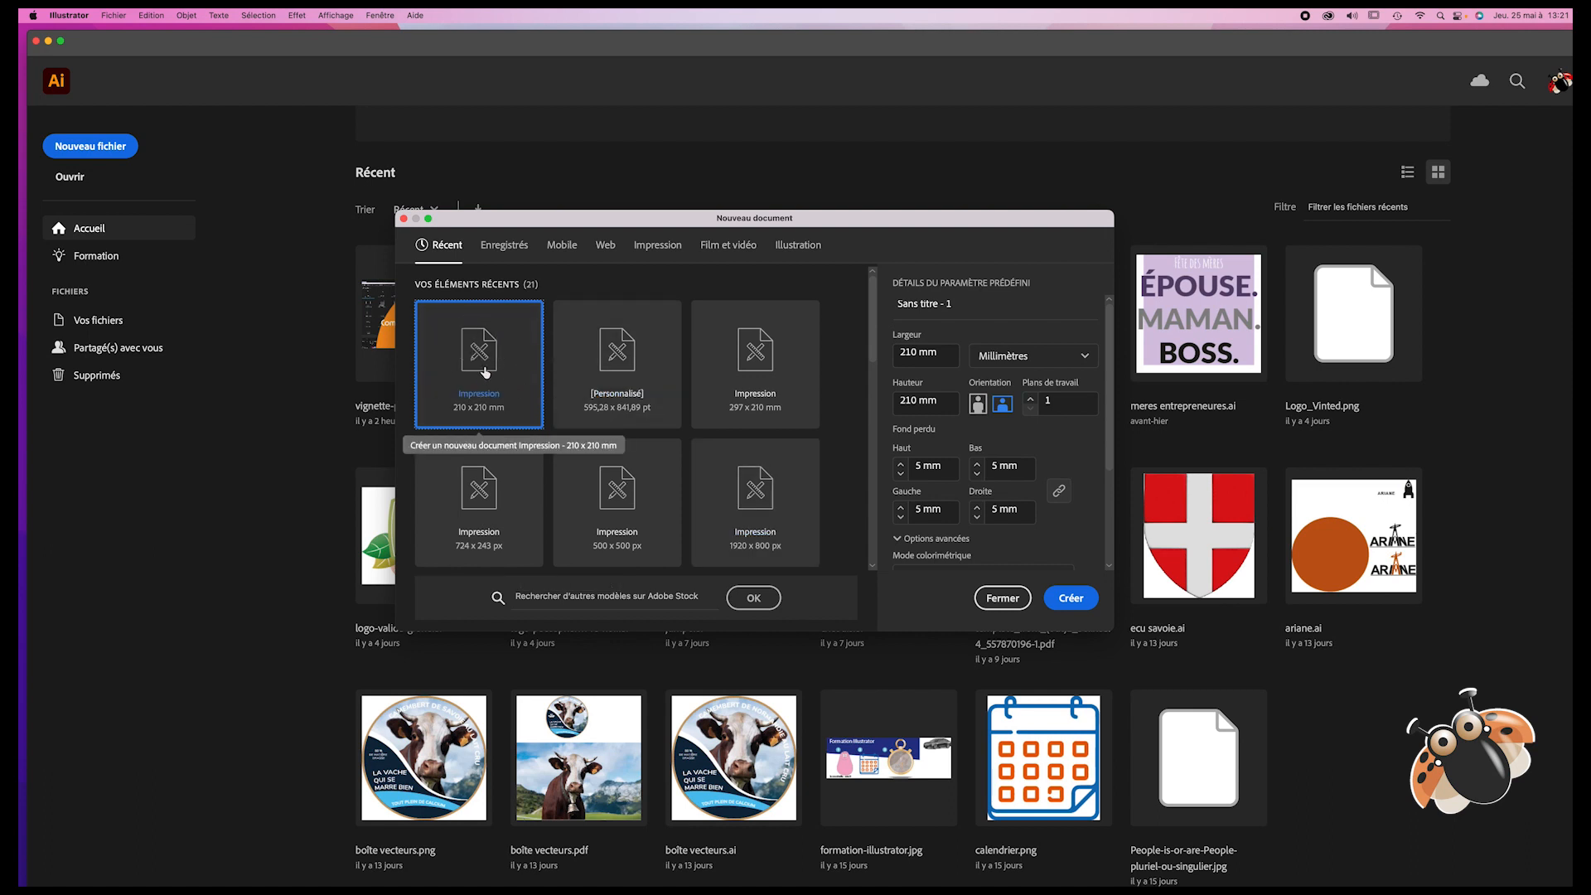
pyautogui.click(671, 249)
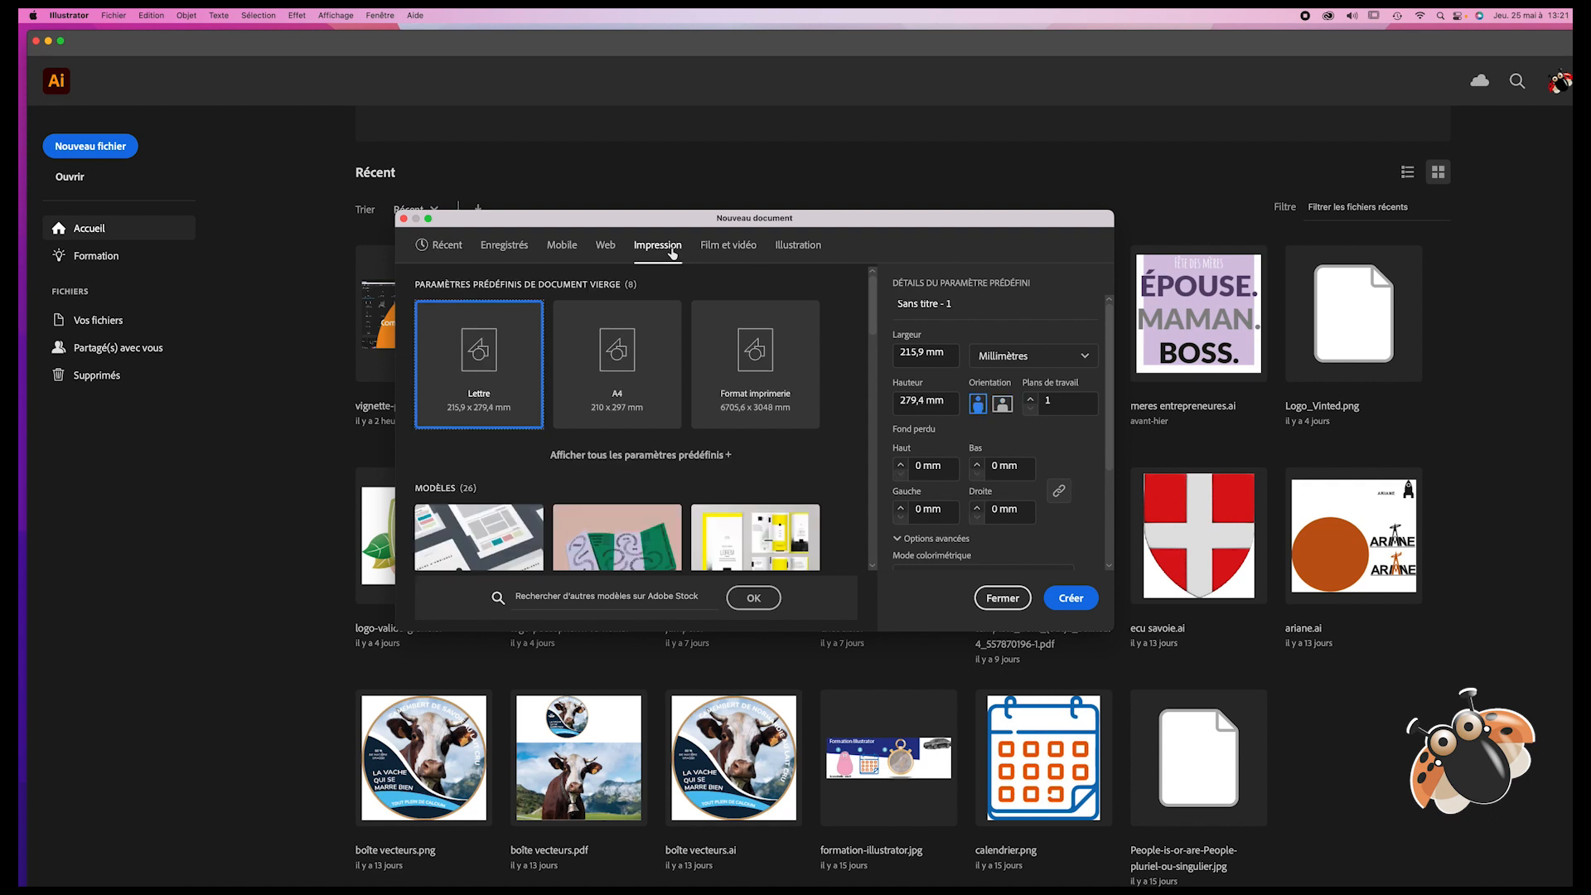
pyautogui.click(626, 384)
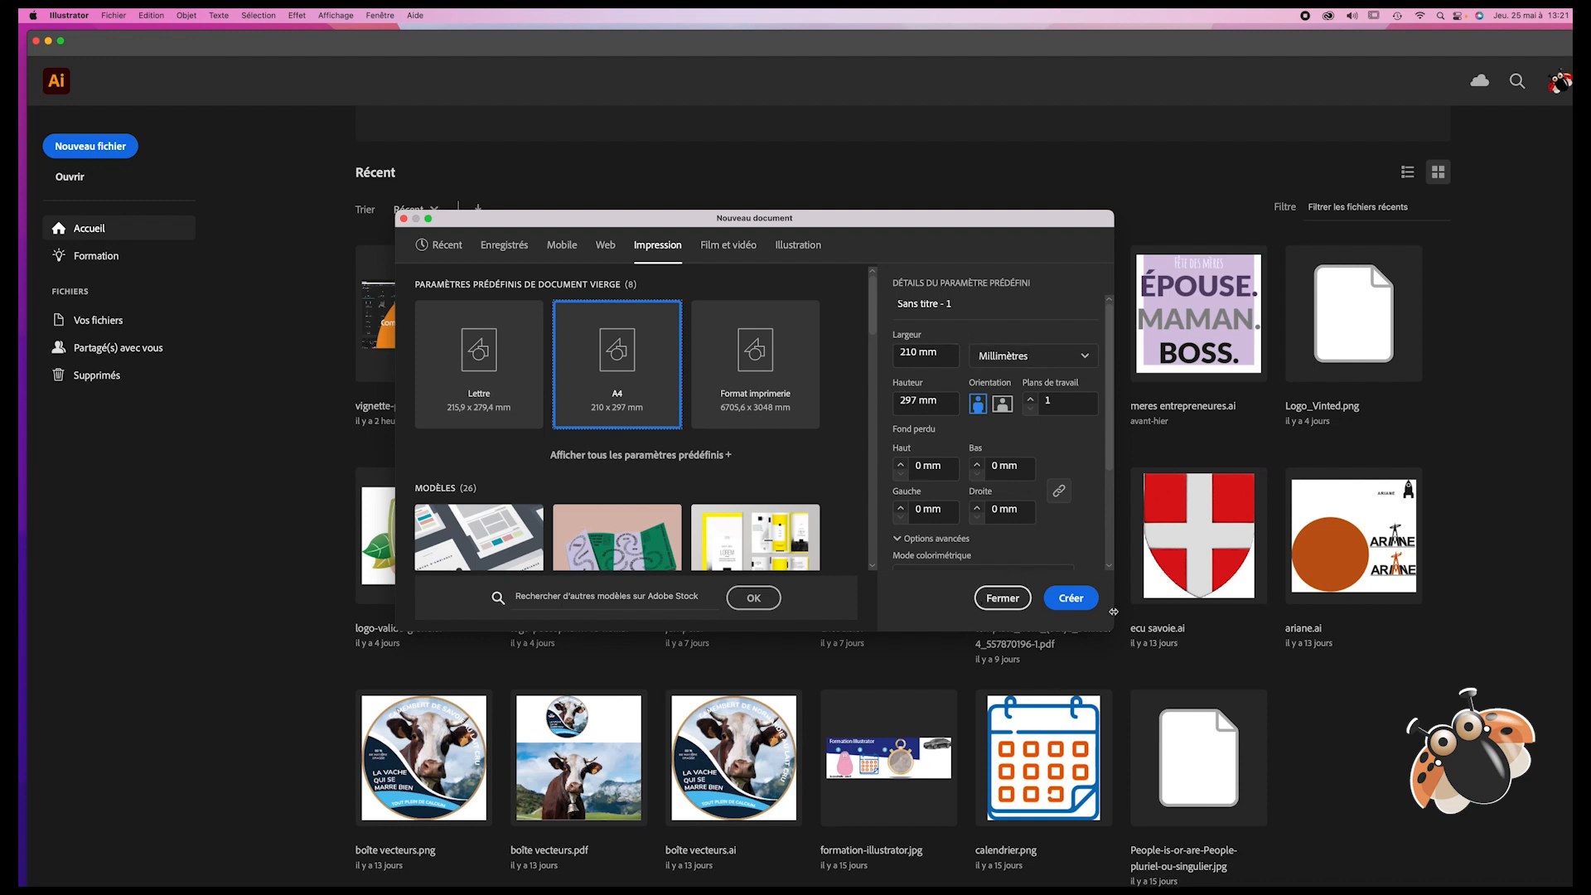
pyautogui.click(1075, 600)
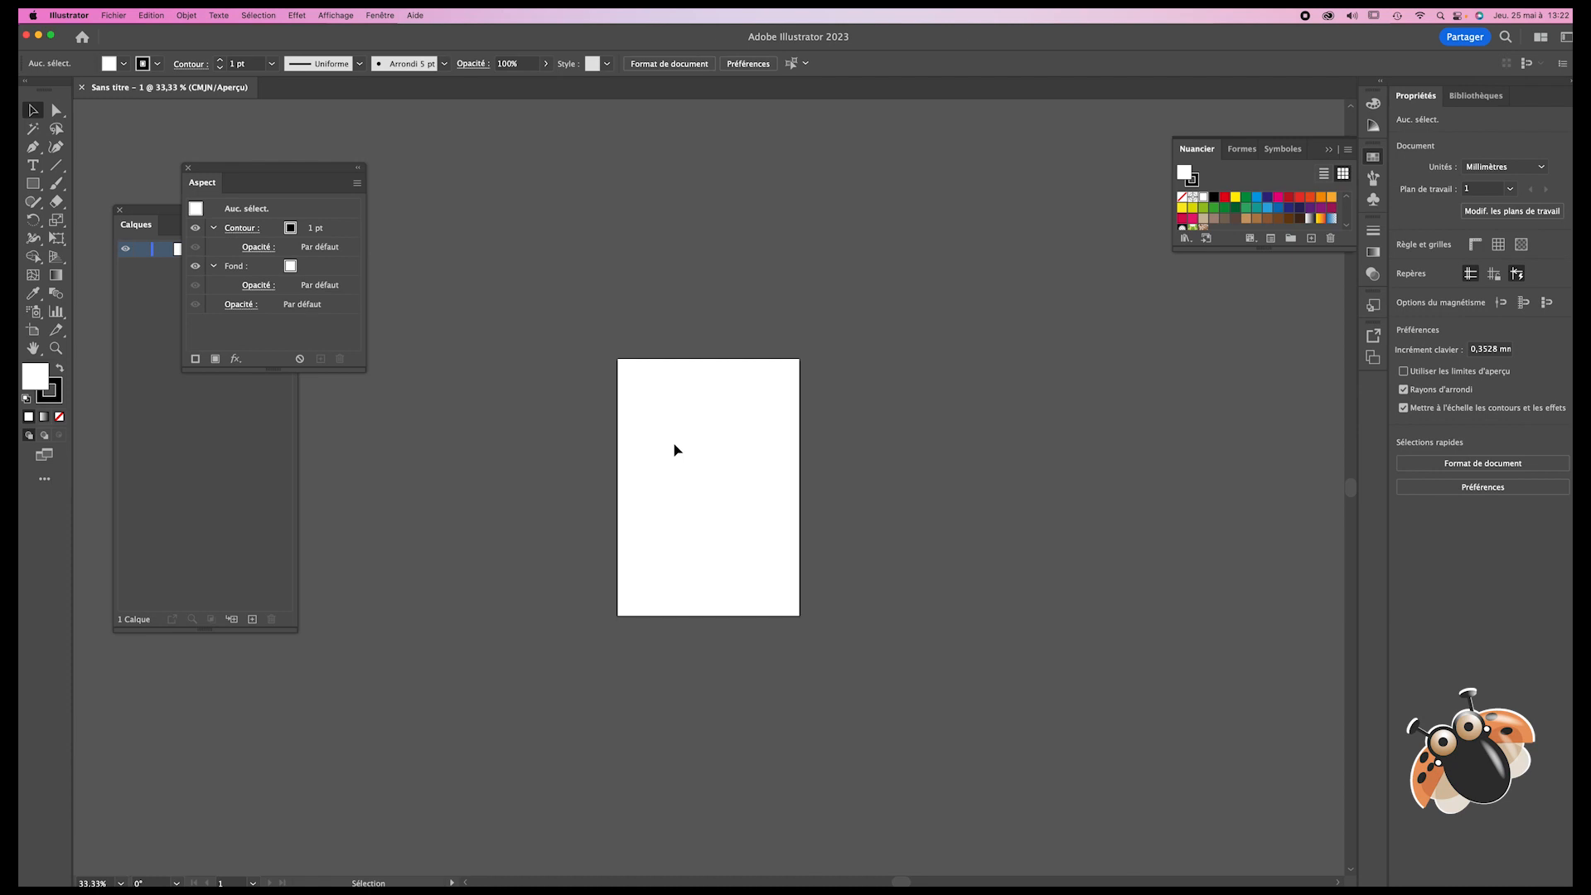
# Step: Enlarge the artboard freehand with the Artboard tool to about 303 mm wide and 313 mm high
pyautogui.press('a')
pyautogui.press('super+1')
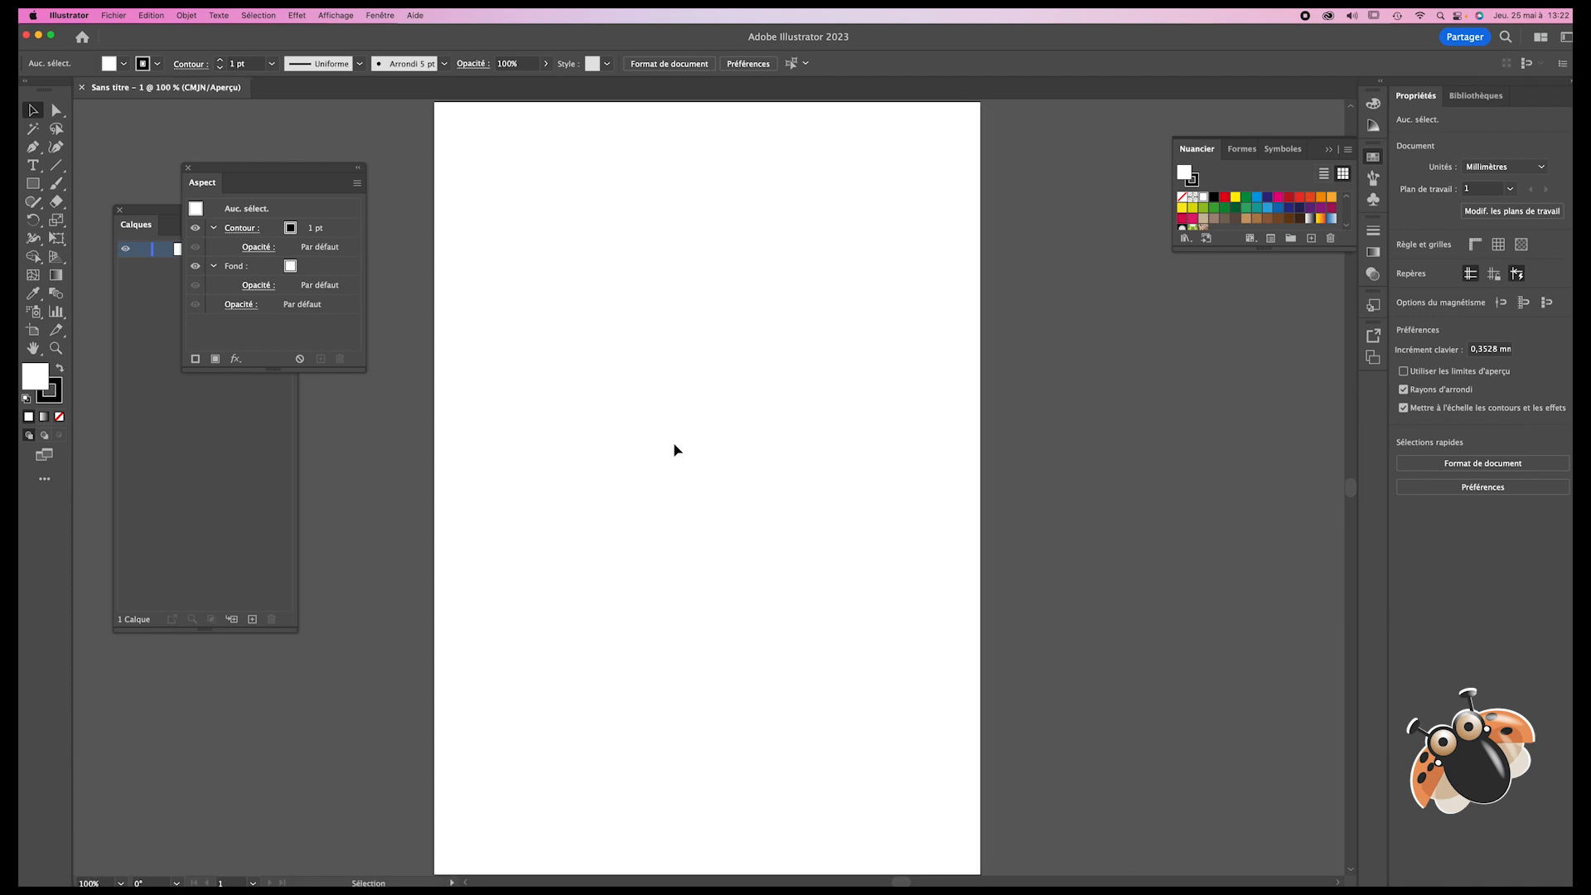
pyautogui.press('super+minus')
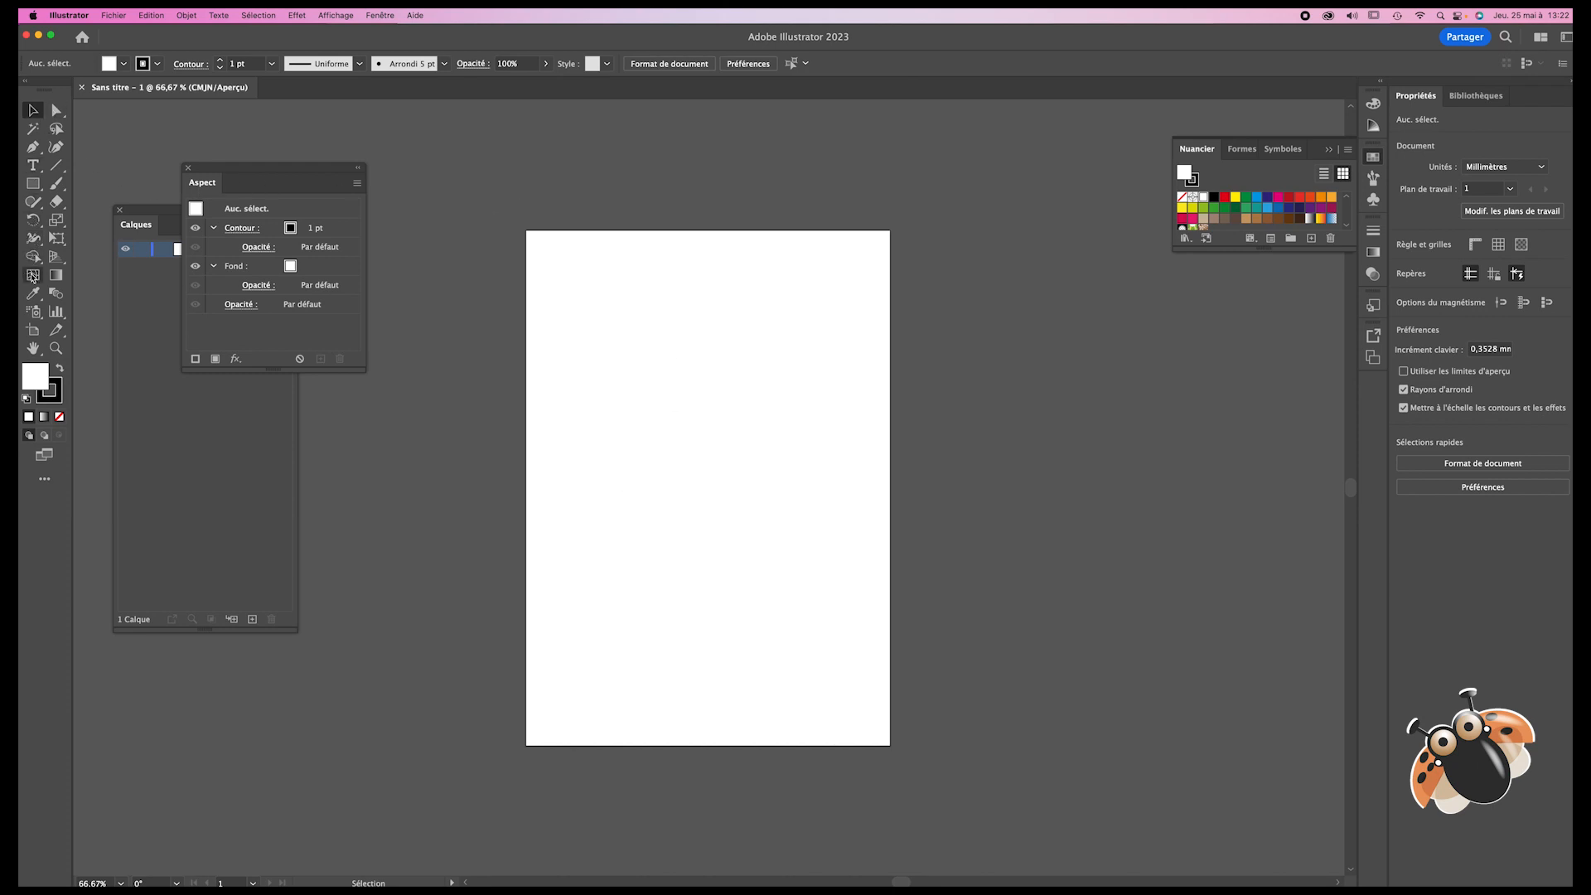
pyautogui.click(34, 334)
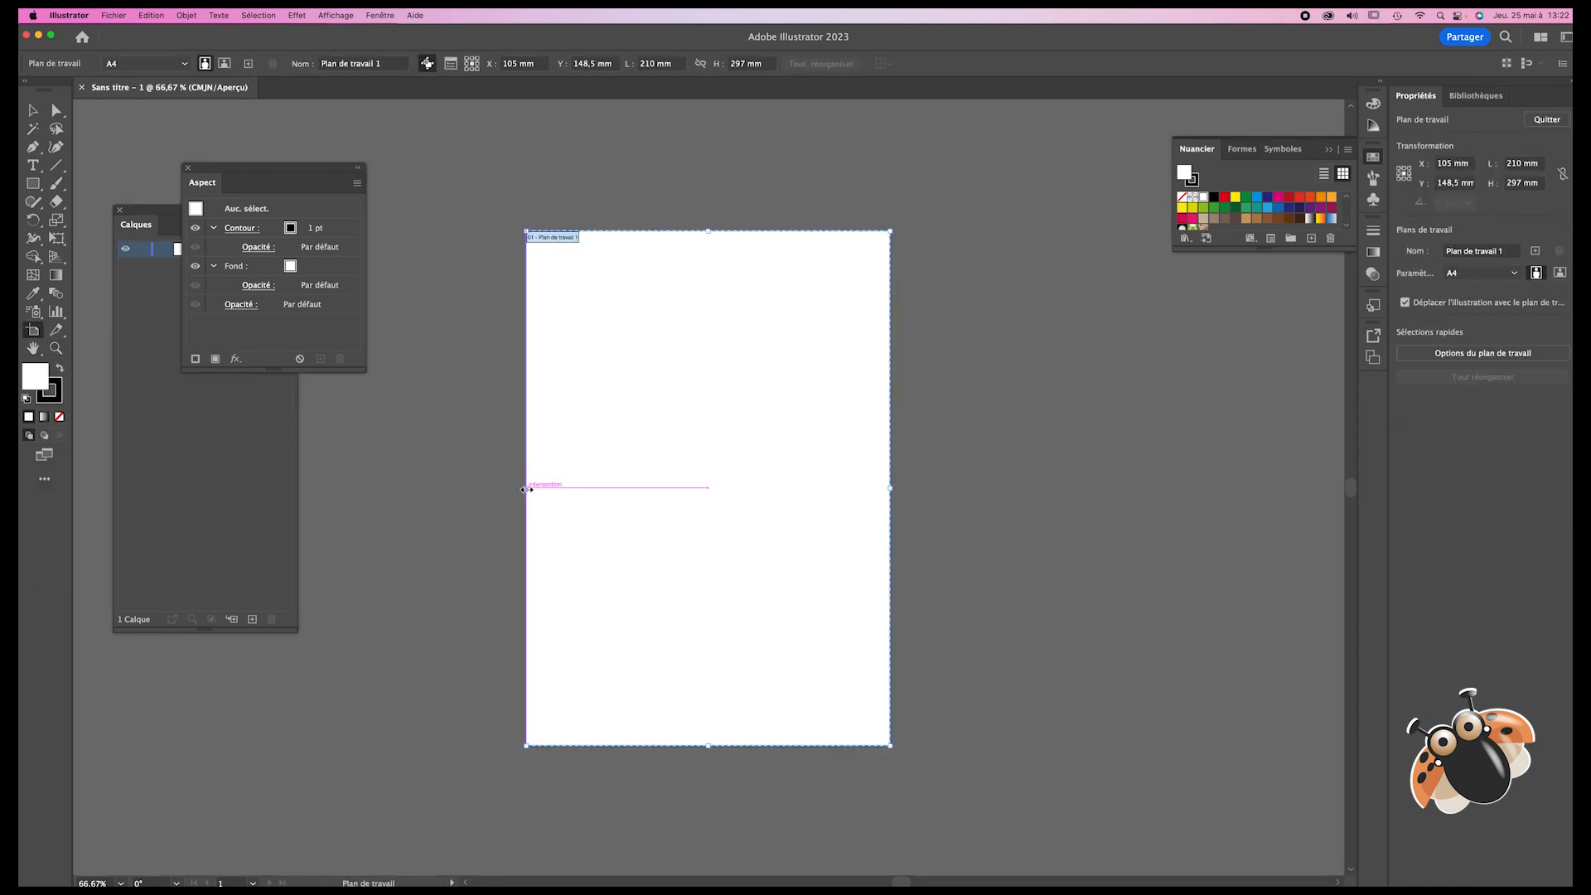
pyautogui.moveTo(527, 489); pyautogui.dragTo(453, 488)
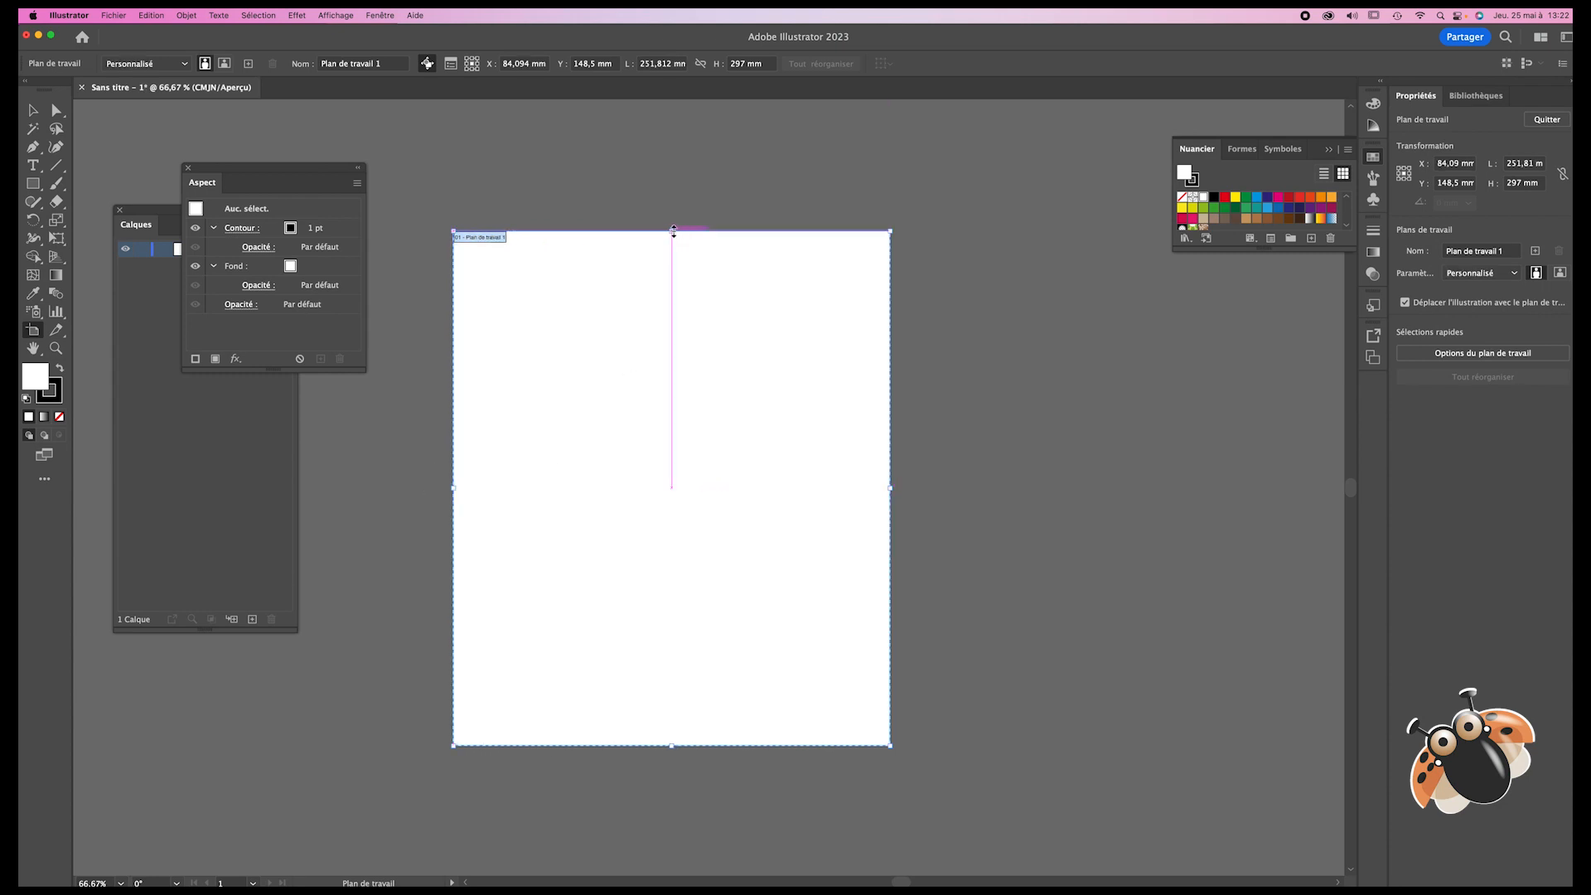
pyautogui.moveTo(672, 232); pyautogui.dragTo(669, 215)
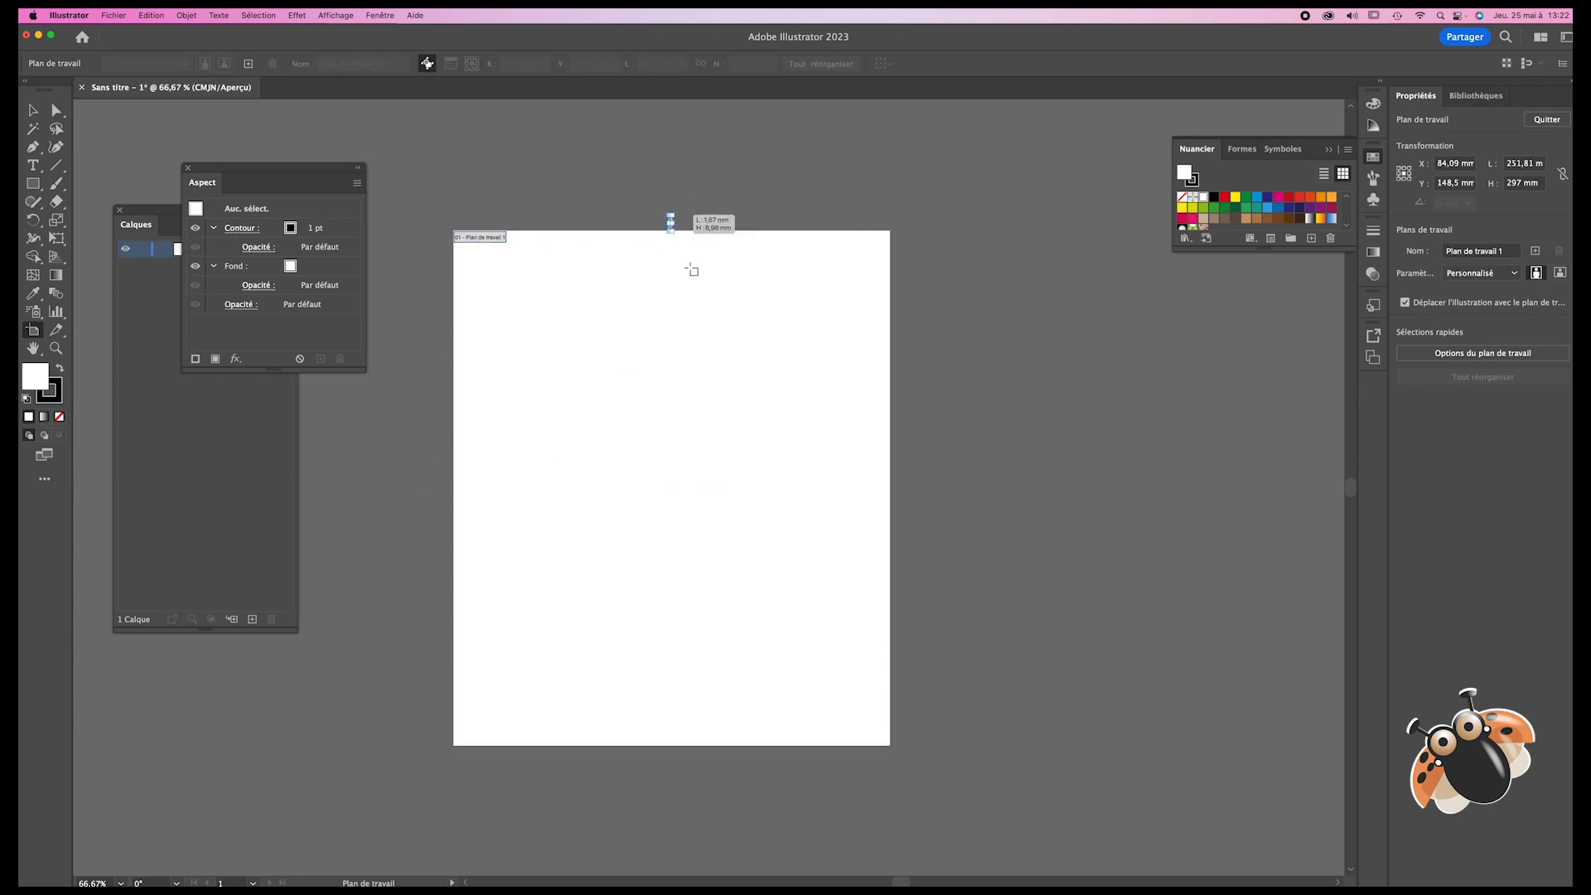
pyautogui.press('super+z')
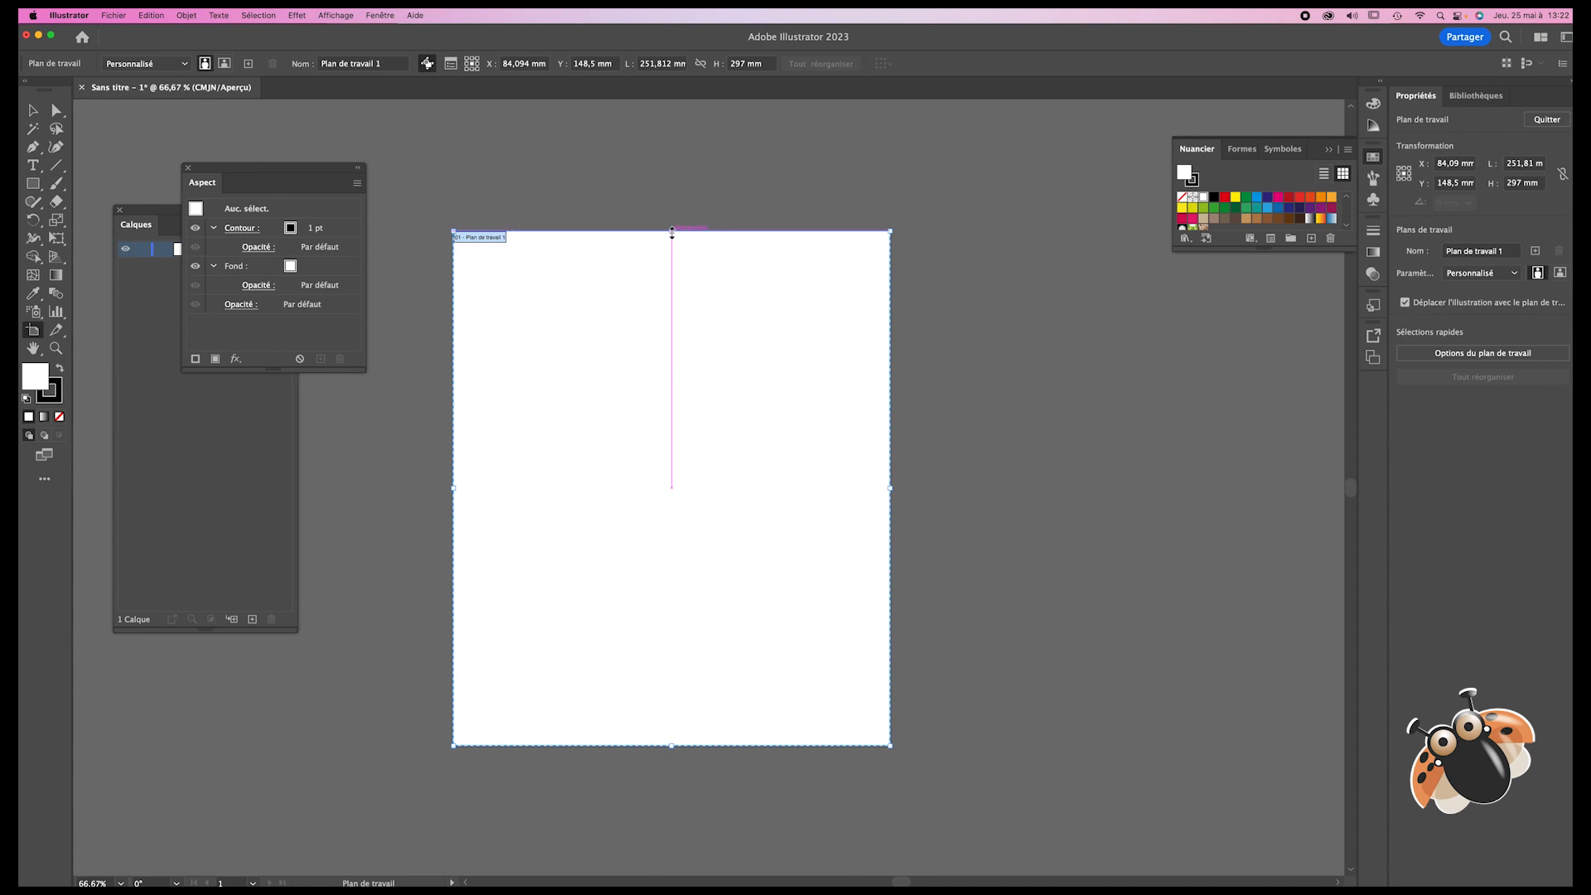
pyautogui.moveTo(671, 232); pyautogui.dragTo(671, 203)
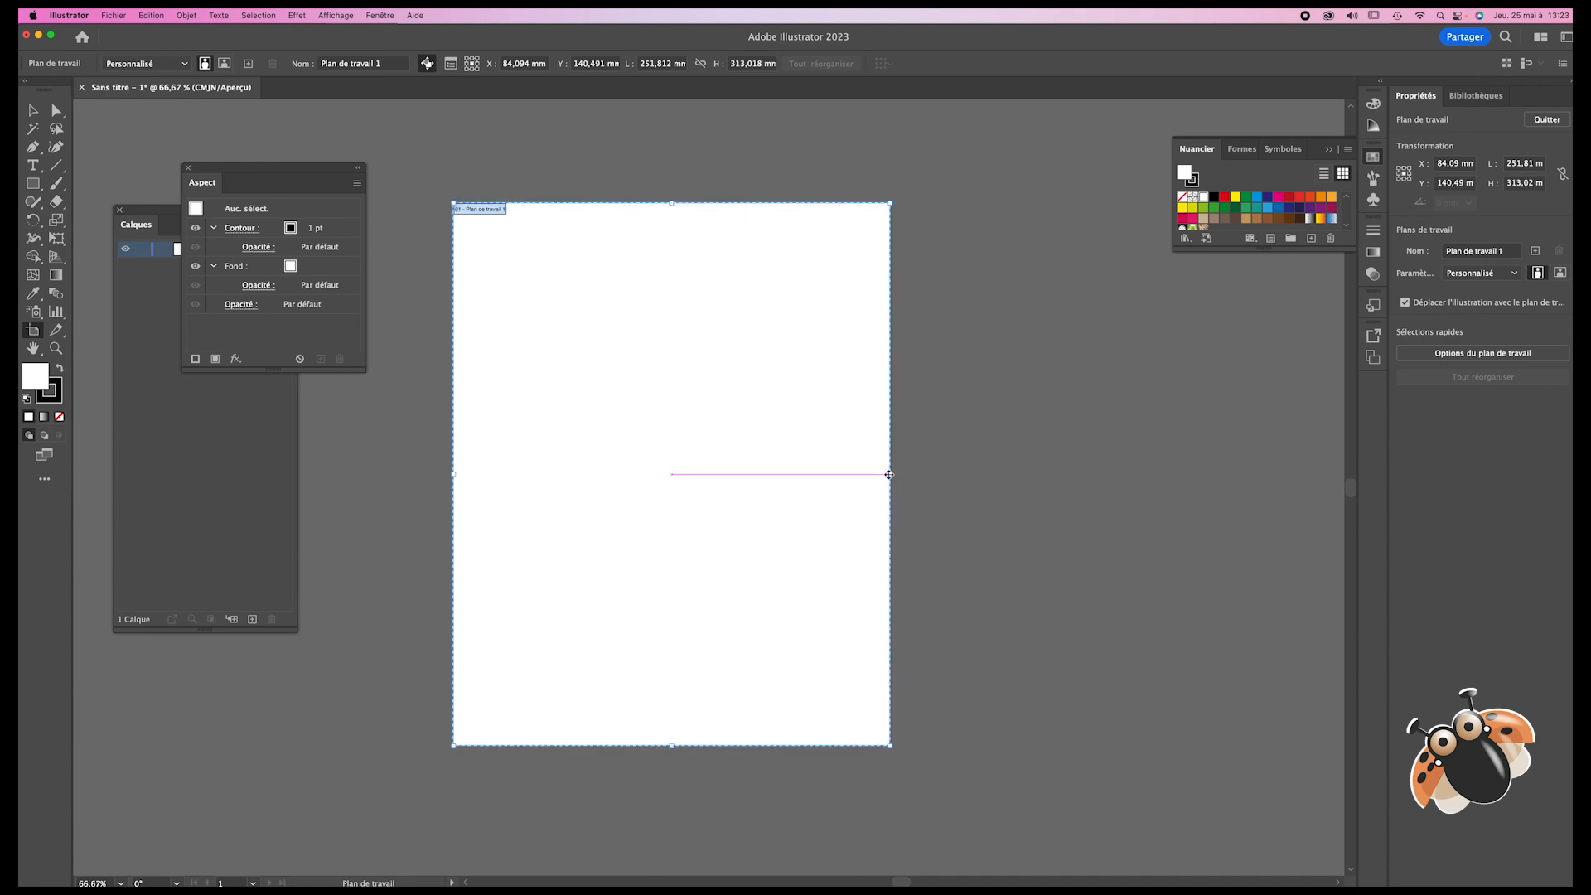
pyautogui.moveTo(889, 474); pyautogui.dragTo(980, 474)
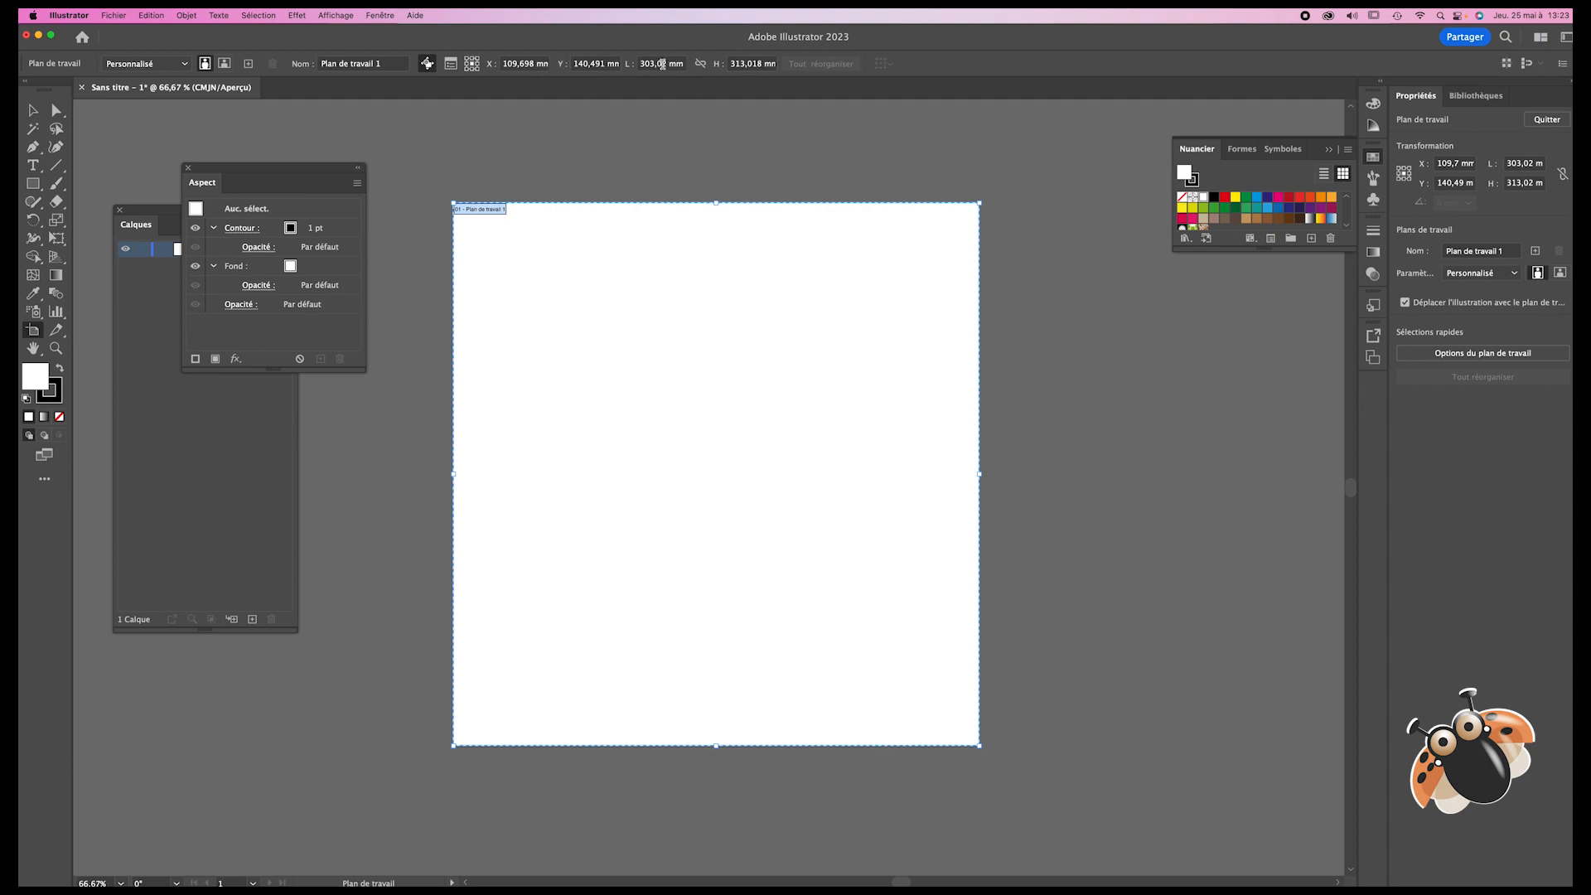
# Step: Set the artboard's width to 210 mm and height to 297 mm, and leave artboard editing
pyautogui.doubleClick(662, 63)
pyautogui.write('210')
pyautogui.press('Tab')
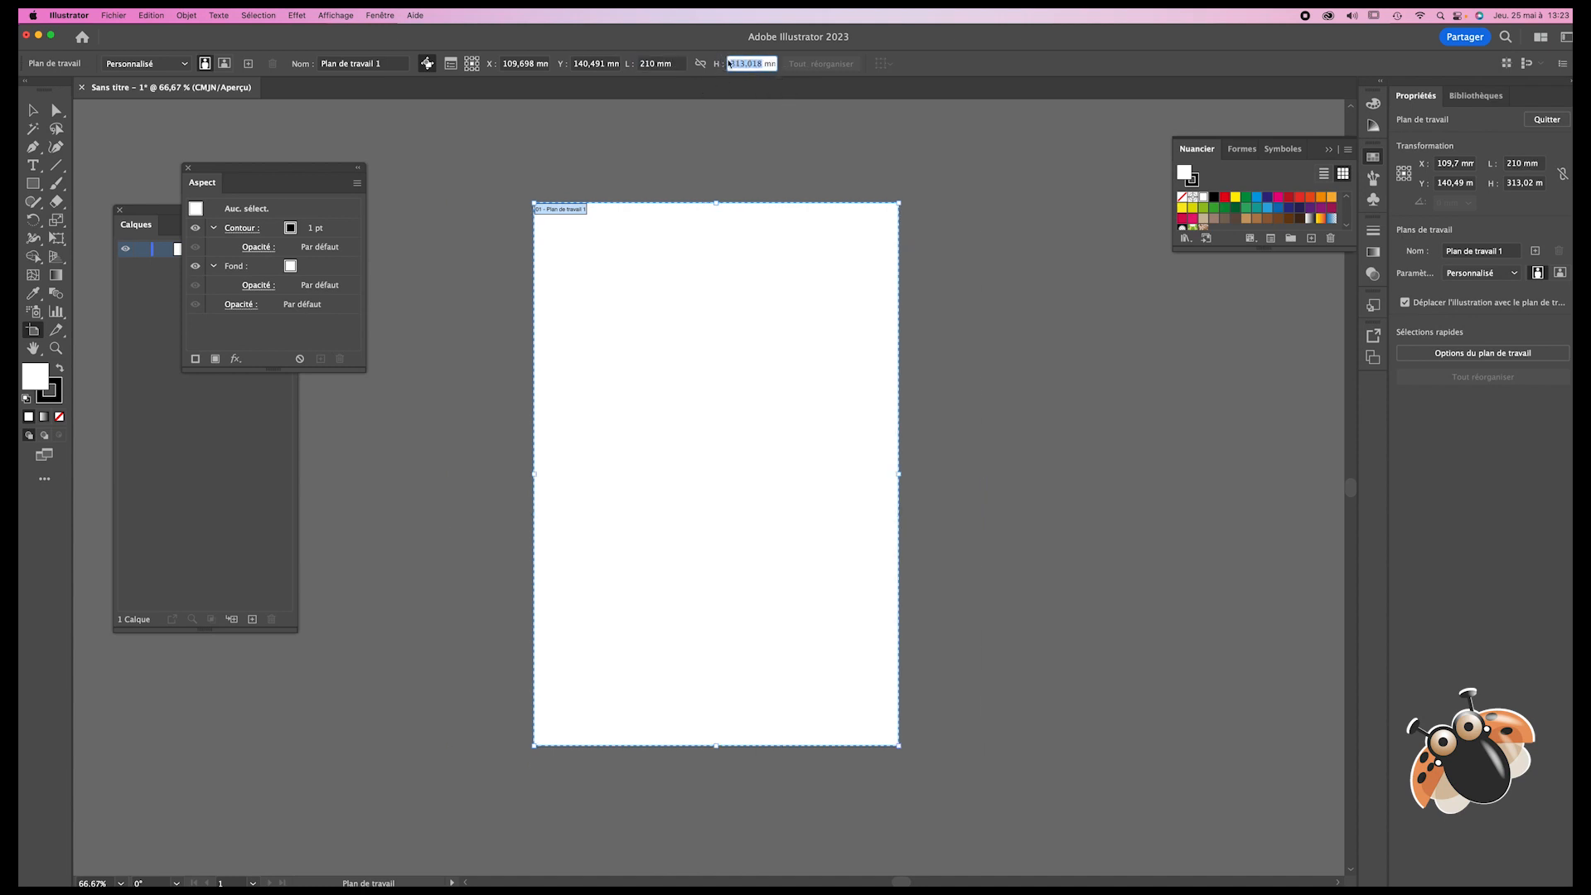
pyautogui.write('297')
pyautogui.press('Return')
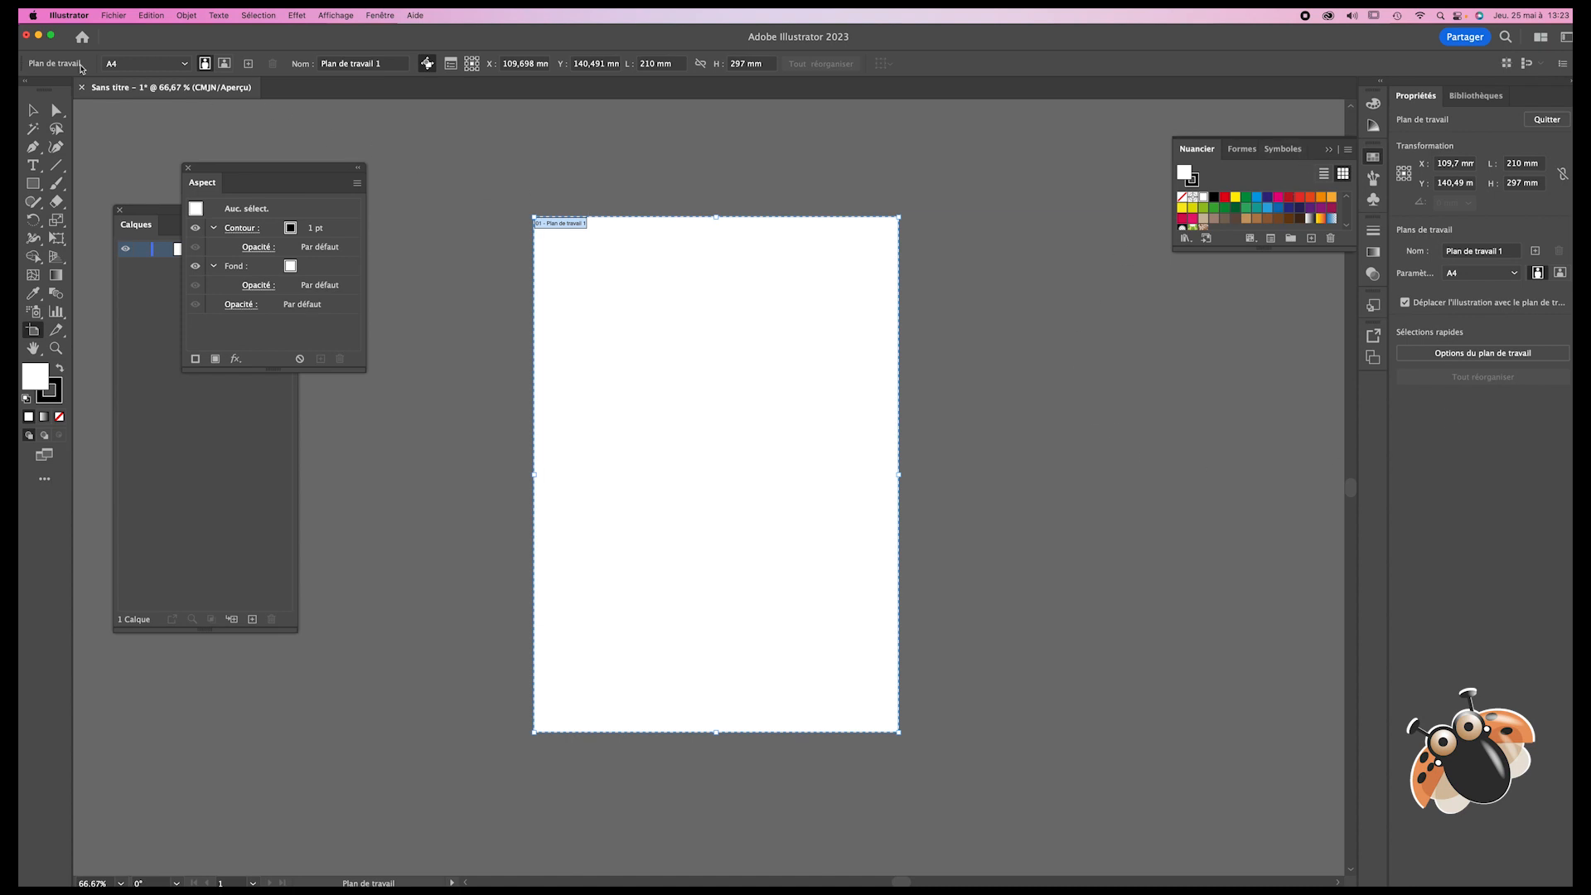
pyautogui.click(33, 110)
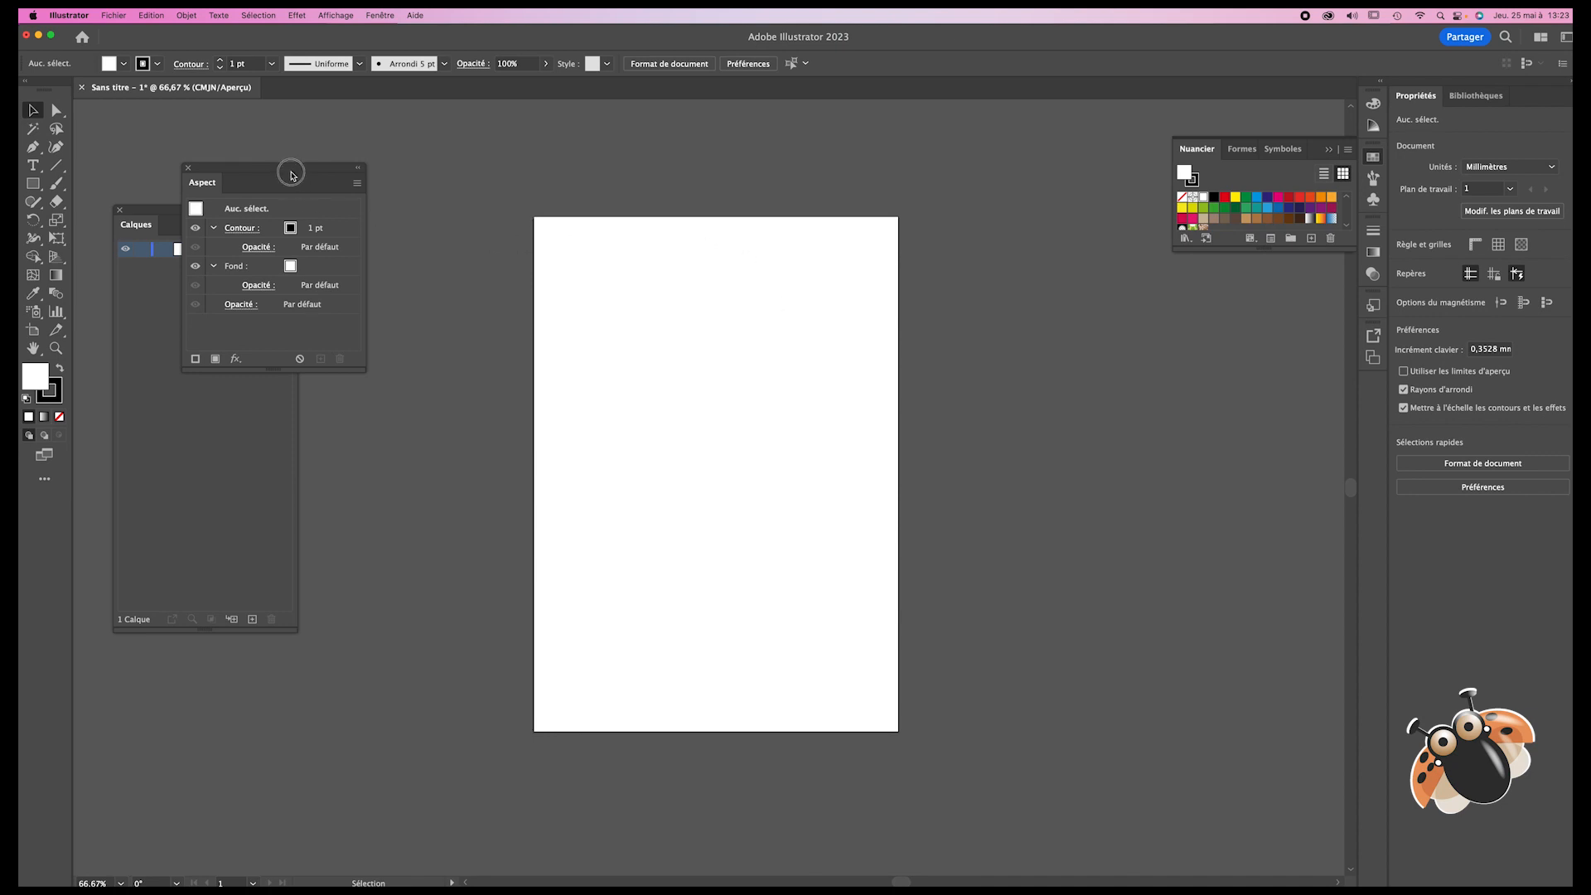
# Step: Move the floating Aspect and Calques panels apart so they no longer overlap
pyautogui.moveTo(286, 174); pyautogui.dragTo(384, 168)
pyautogui.moveTo(207, 212); pyautogui.dragTo(206, 354)
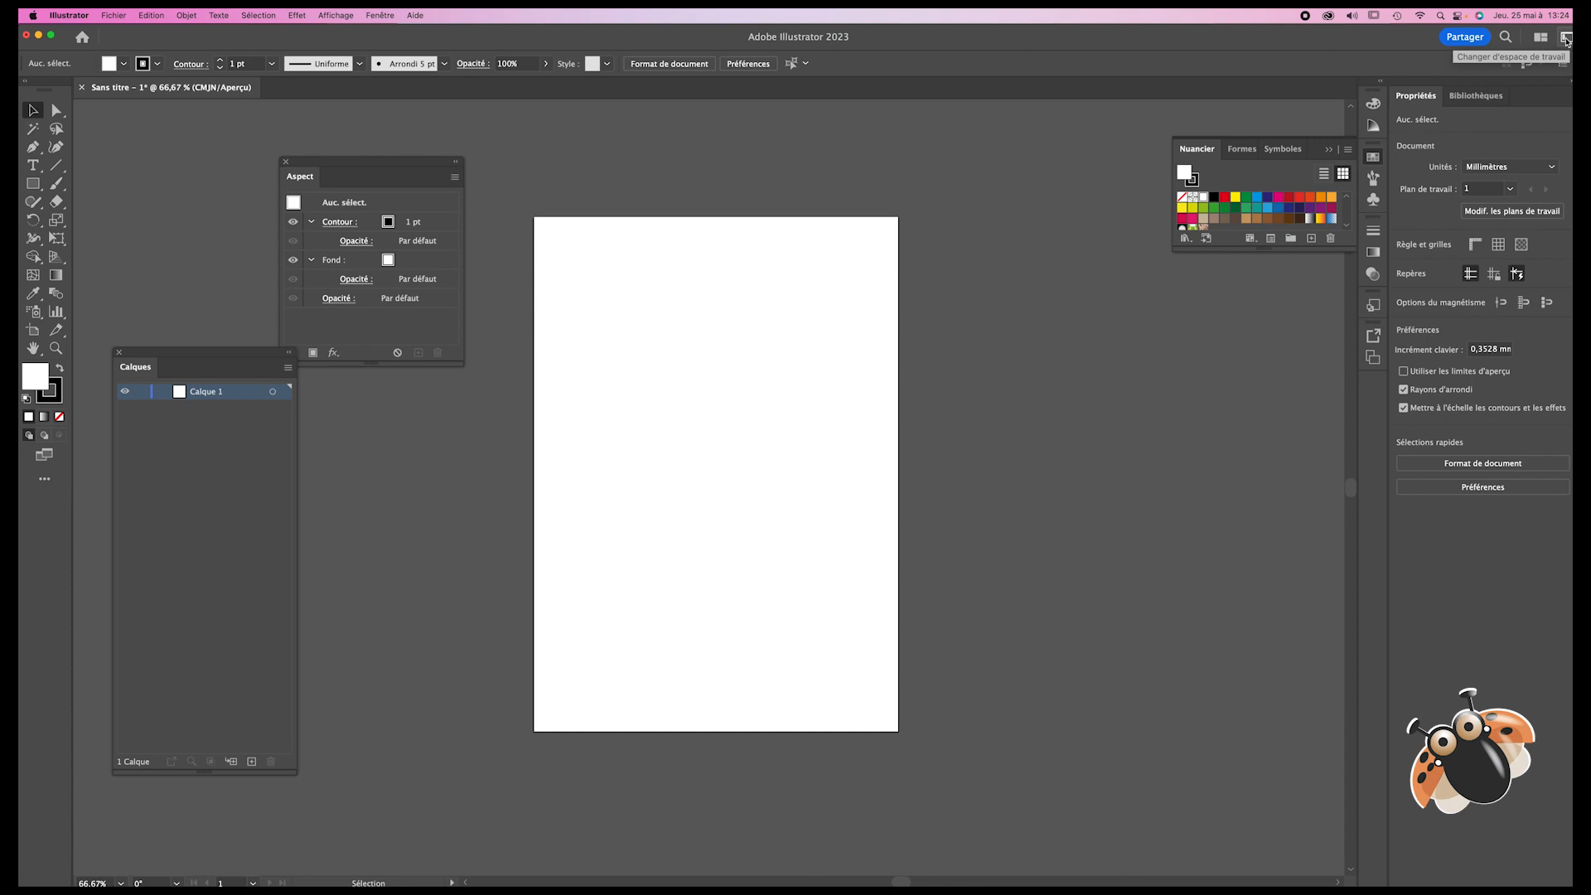
# Step: Switch the workspace to Les indispensables classiques and reset it to its default layout
pyautogui.click(1566, 38)
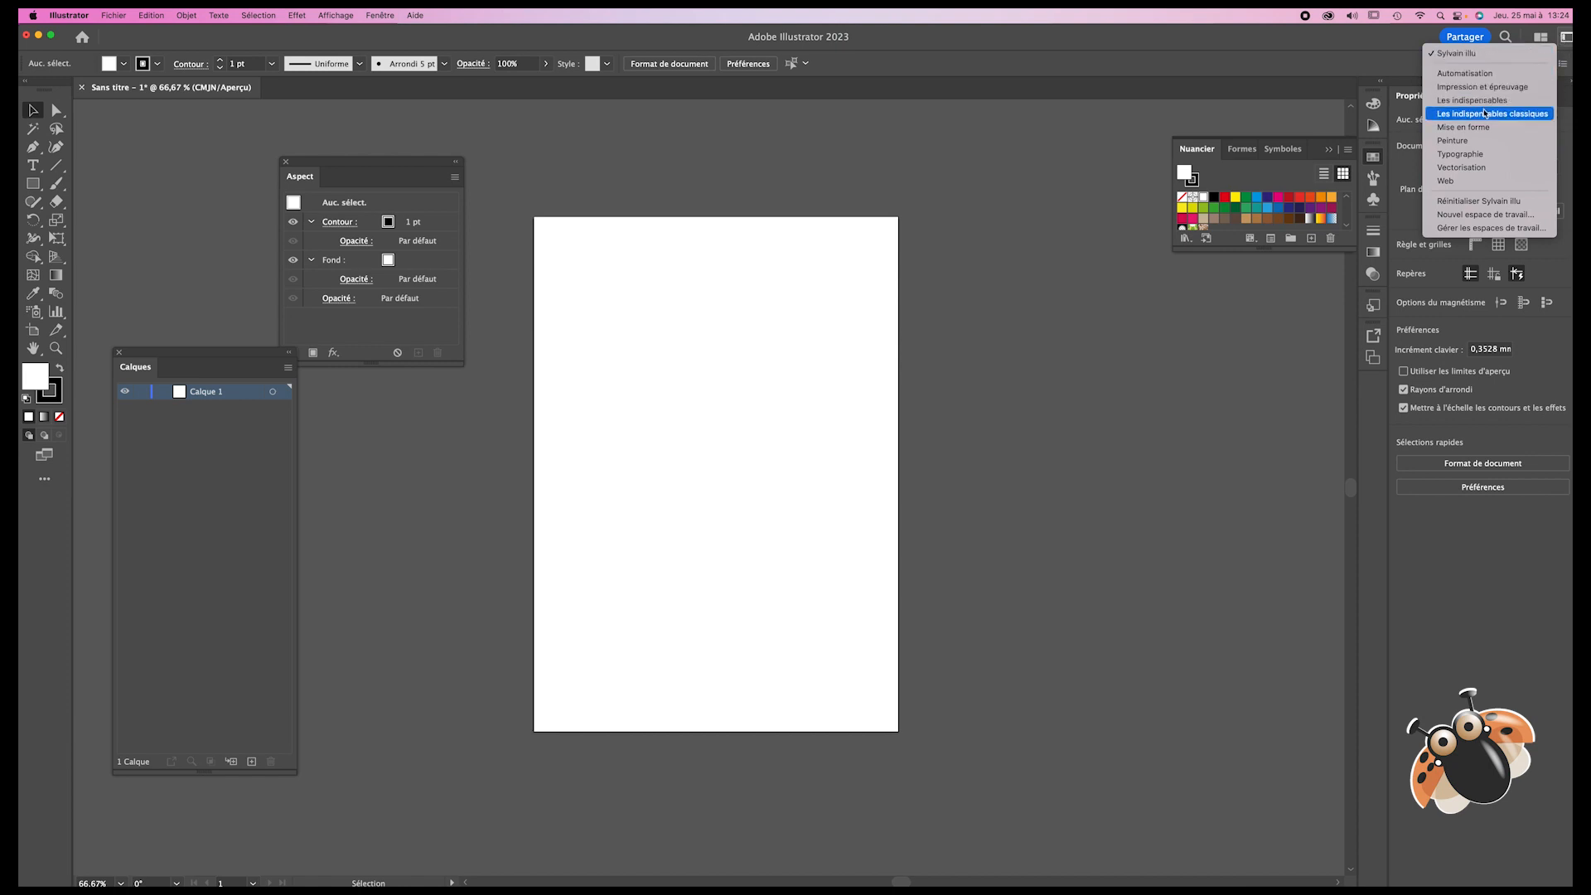
pyautogui.click(1486, 114)
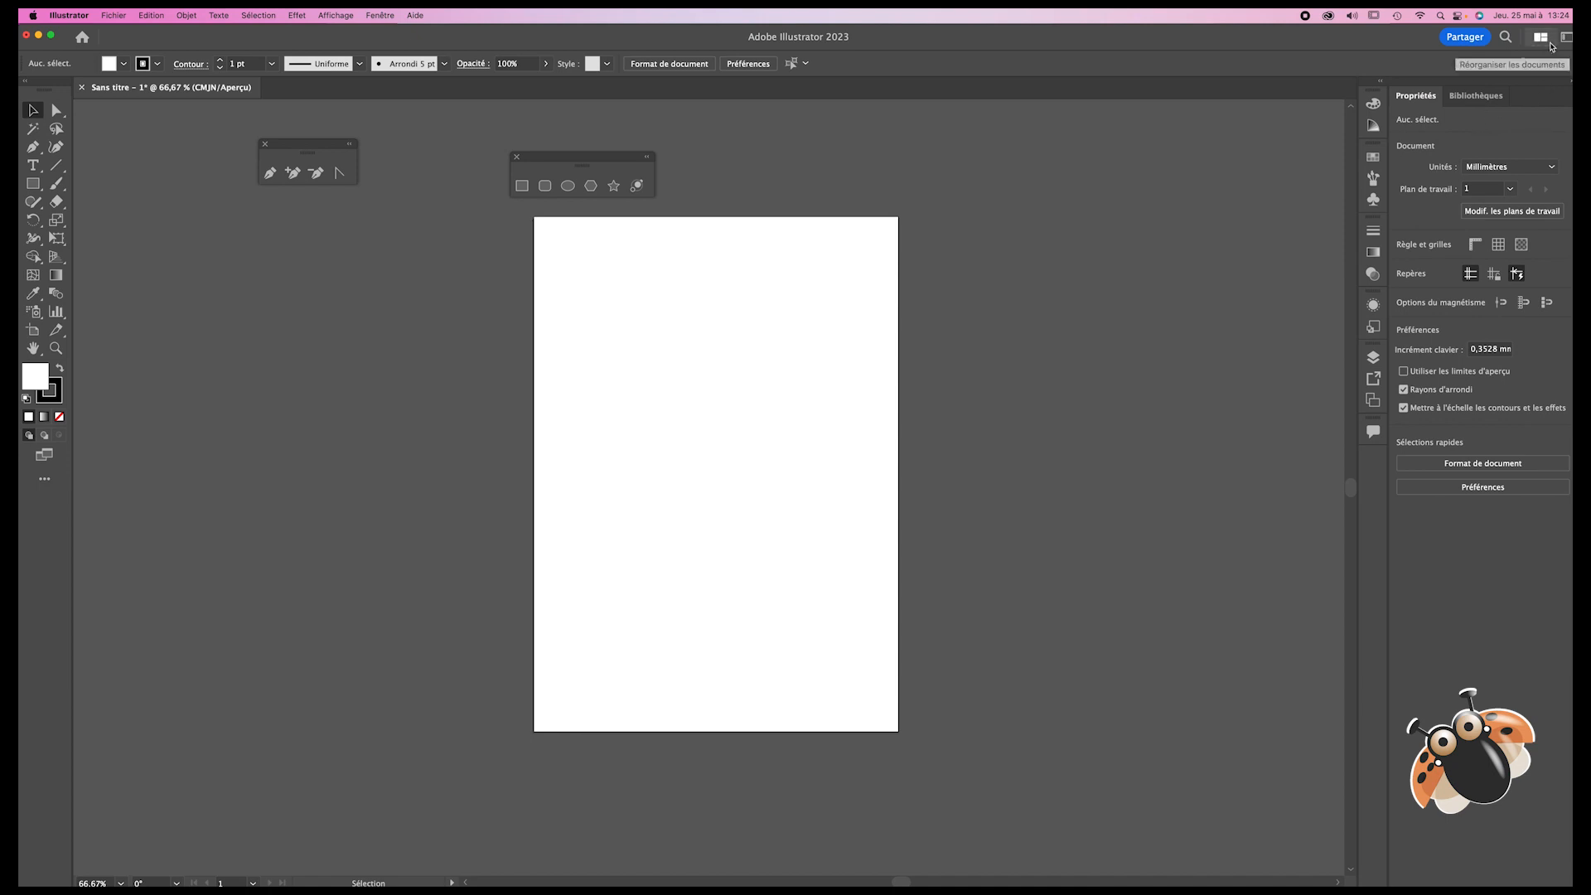
pyautogui.click(1566, 37)
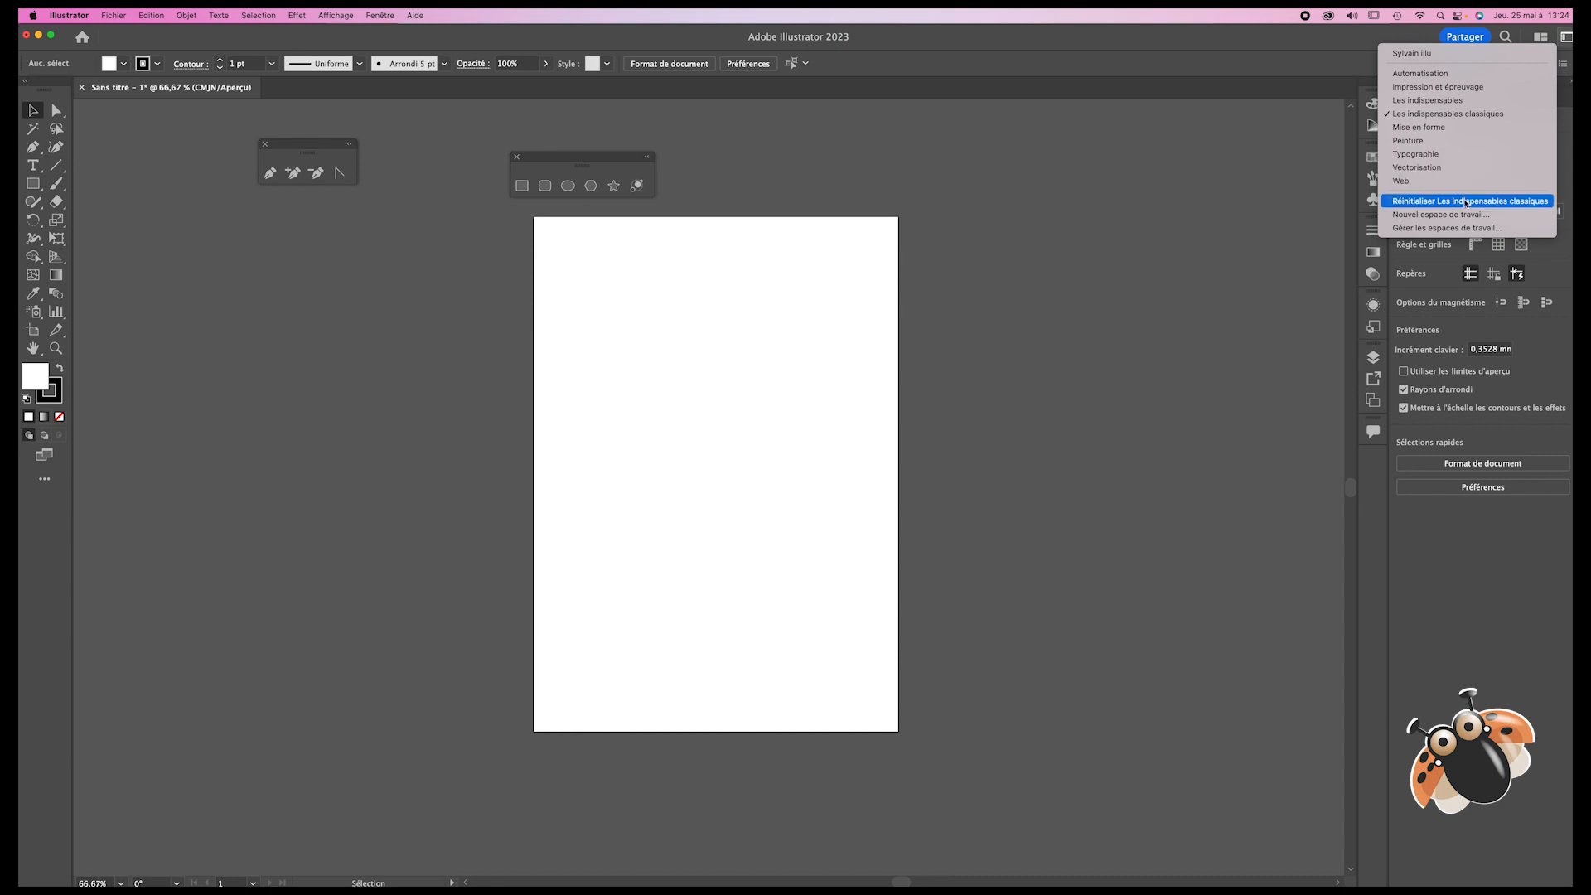
pyautogui.click(1465, 201)
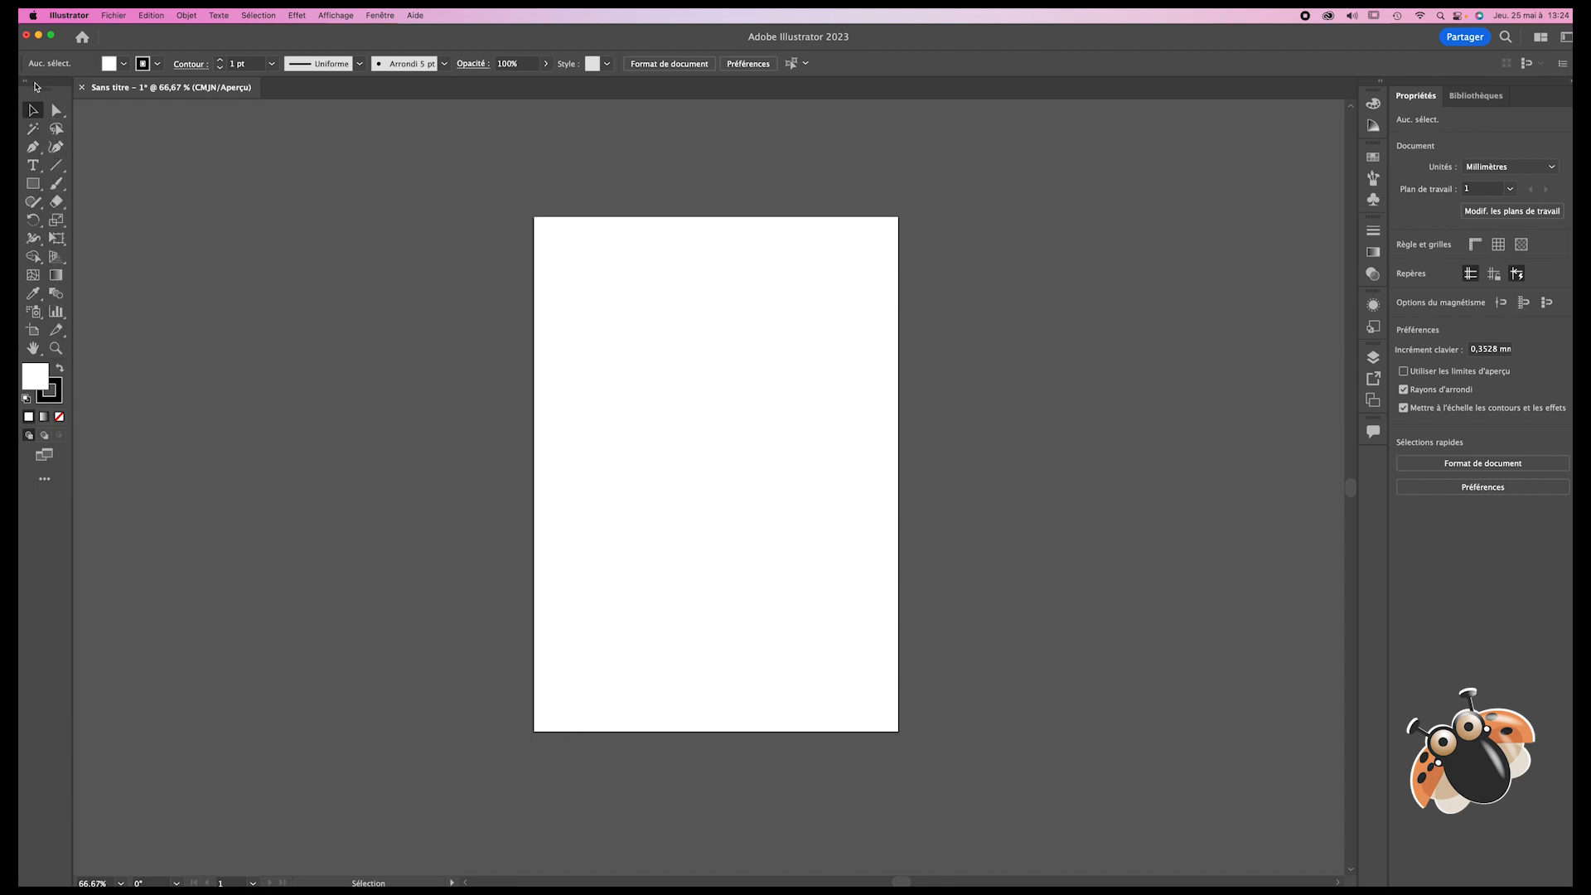
# Step: Undock the toolbar beside the artboard and tear off the shape tools as a separate floating palette above the artboard
pyautogui.moveTo(36, 84); pyautogui.dragTo(58, 103)
pyautogui.moveTo(182, 135); pyautogui.dragTo(253, 139)
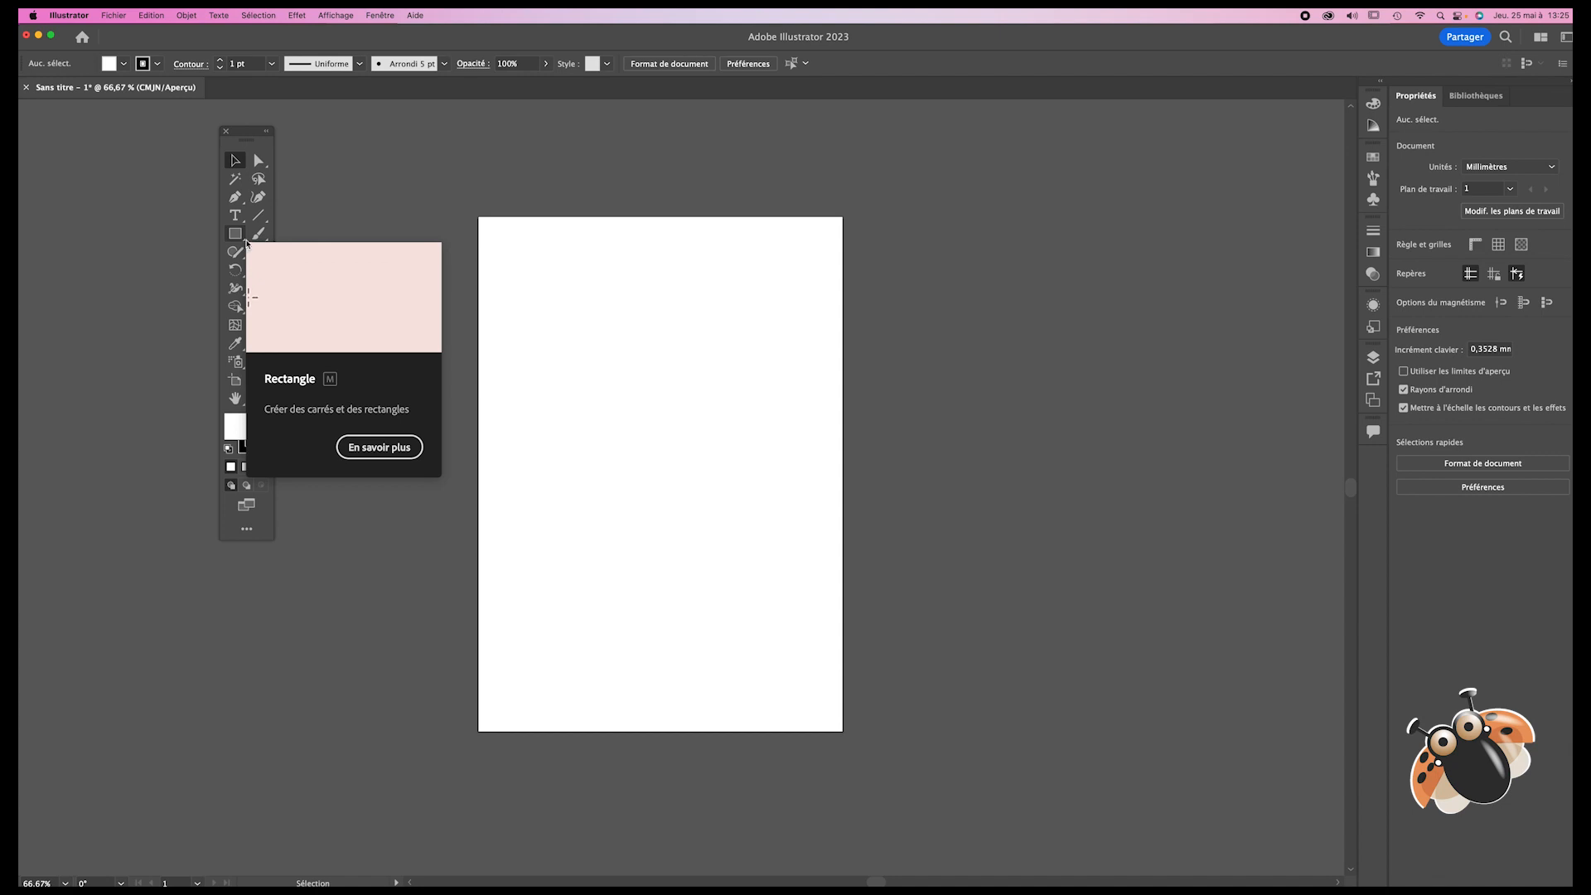
pyautogui.click(245, 242)
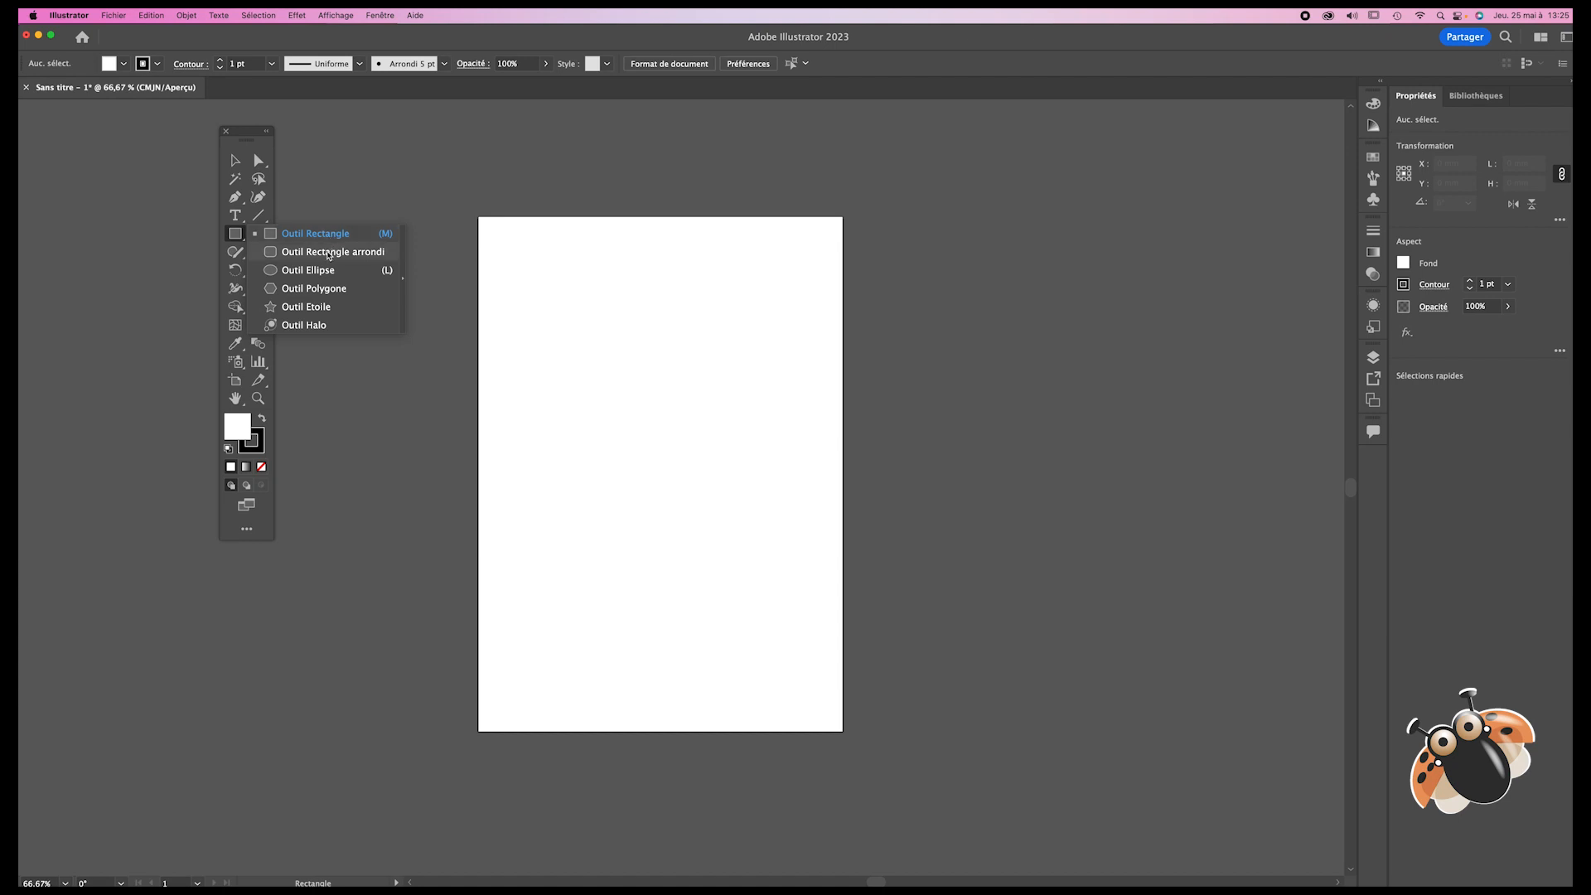
pyautogui.click(403, 282)
pyautogui.click(403, 282)
pyautogui.moveTo(314, 256); pyautogui.dragTo(671, 151)
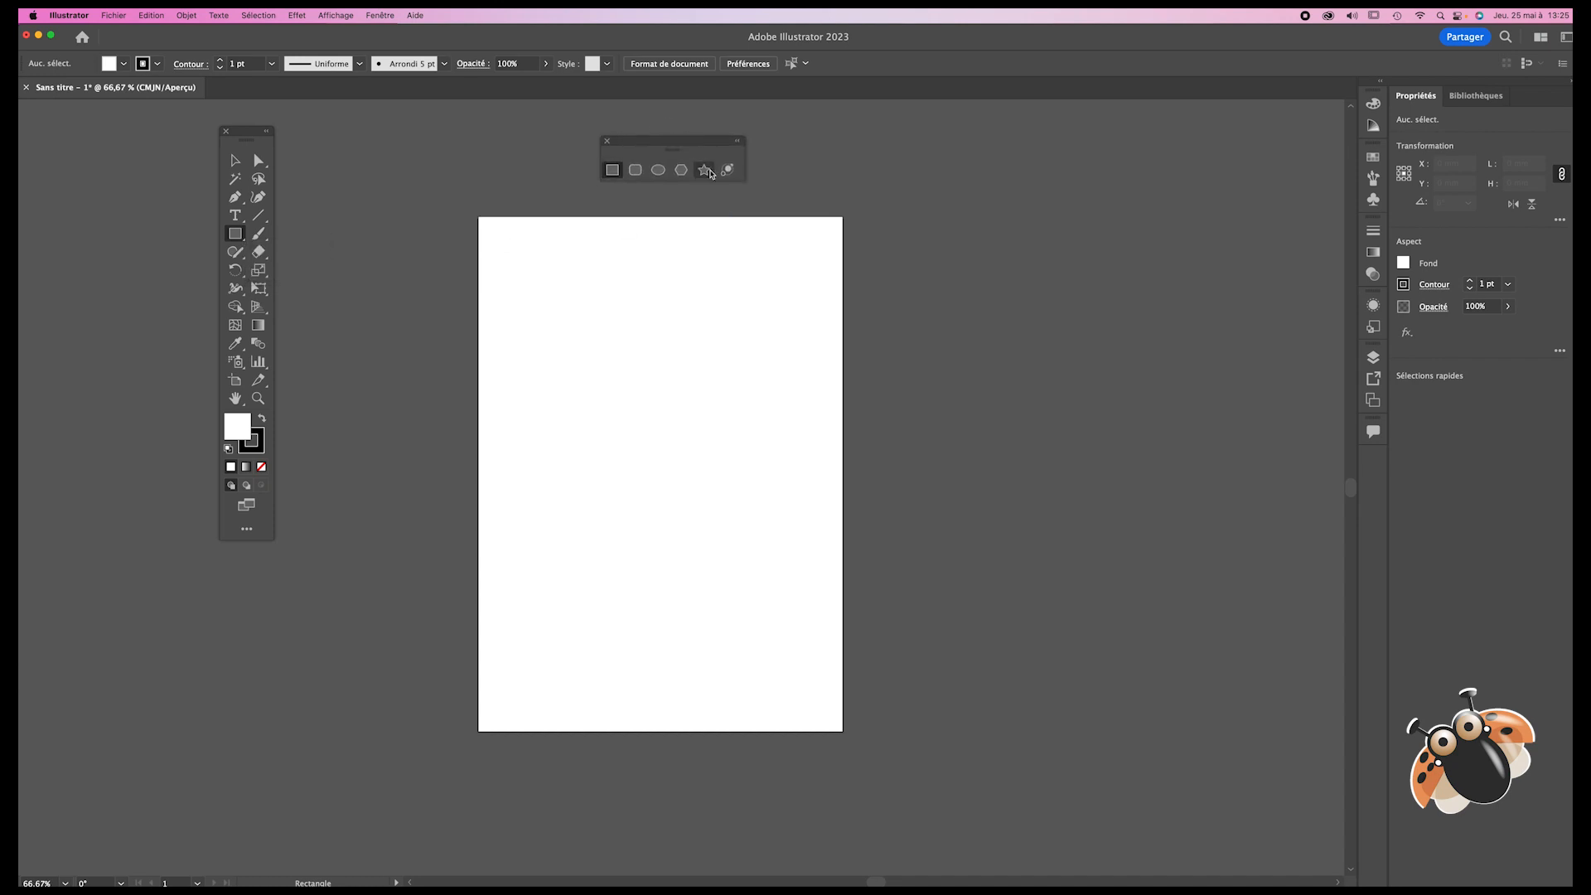
# Step: Try out the shape tools in the floating palette and draw a rectangle about 103 × 107 mm in the artboard's upper part
pyautogui.click(635, 169)
pyautogui.click(658, 169)
pyautogui.click(681, 169)
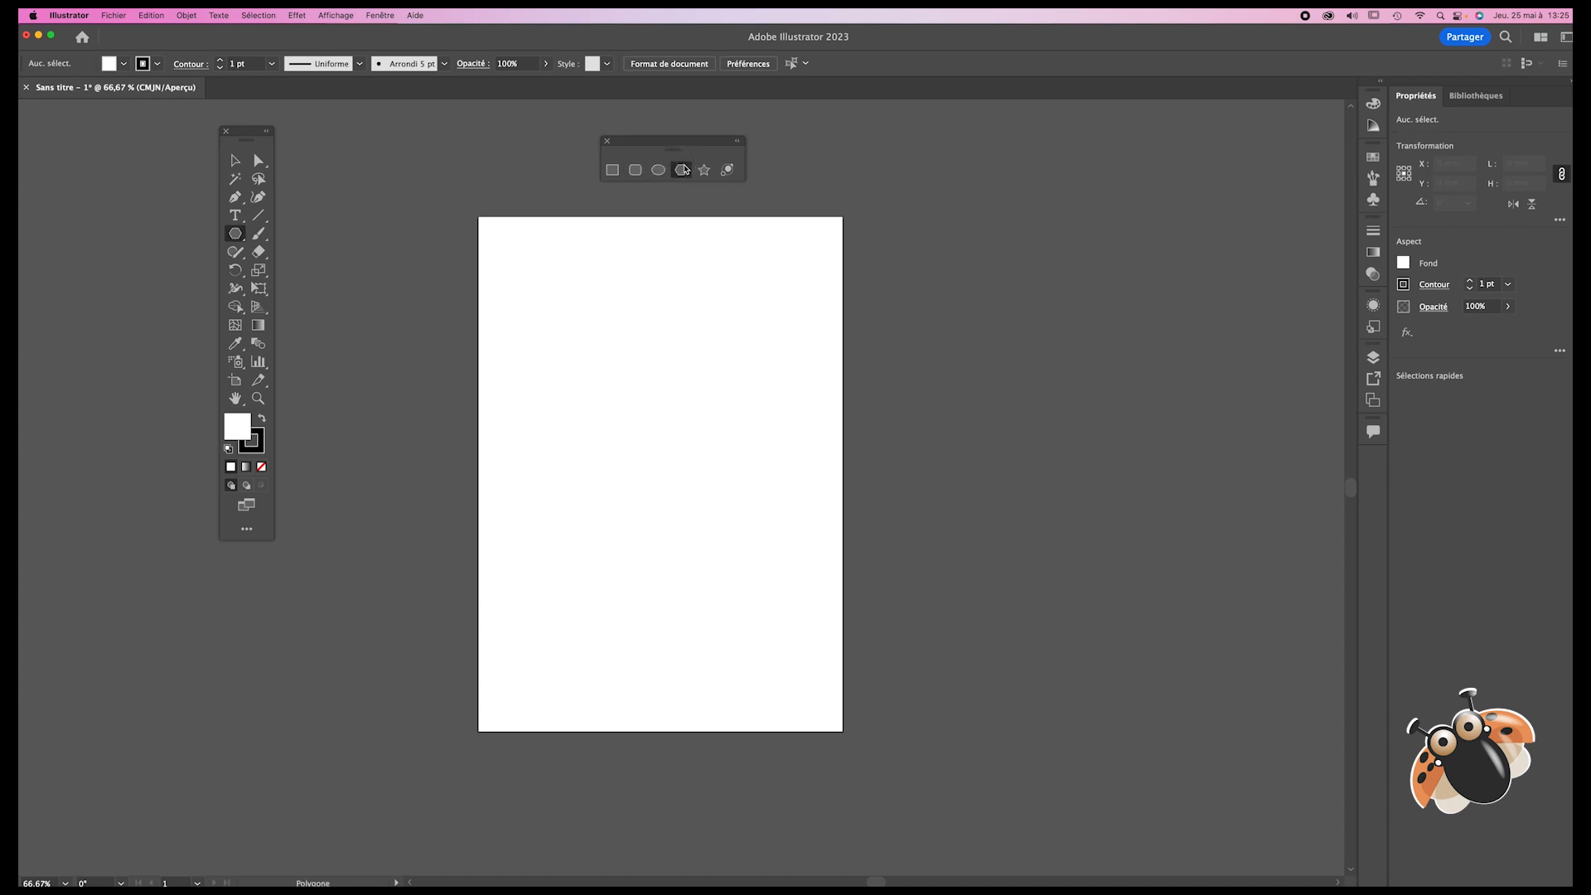
pyautogui.click(612, 170)
pyautogui.moveTo(557, 274); pyautogui.dragTo(736, 460)
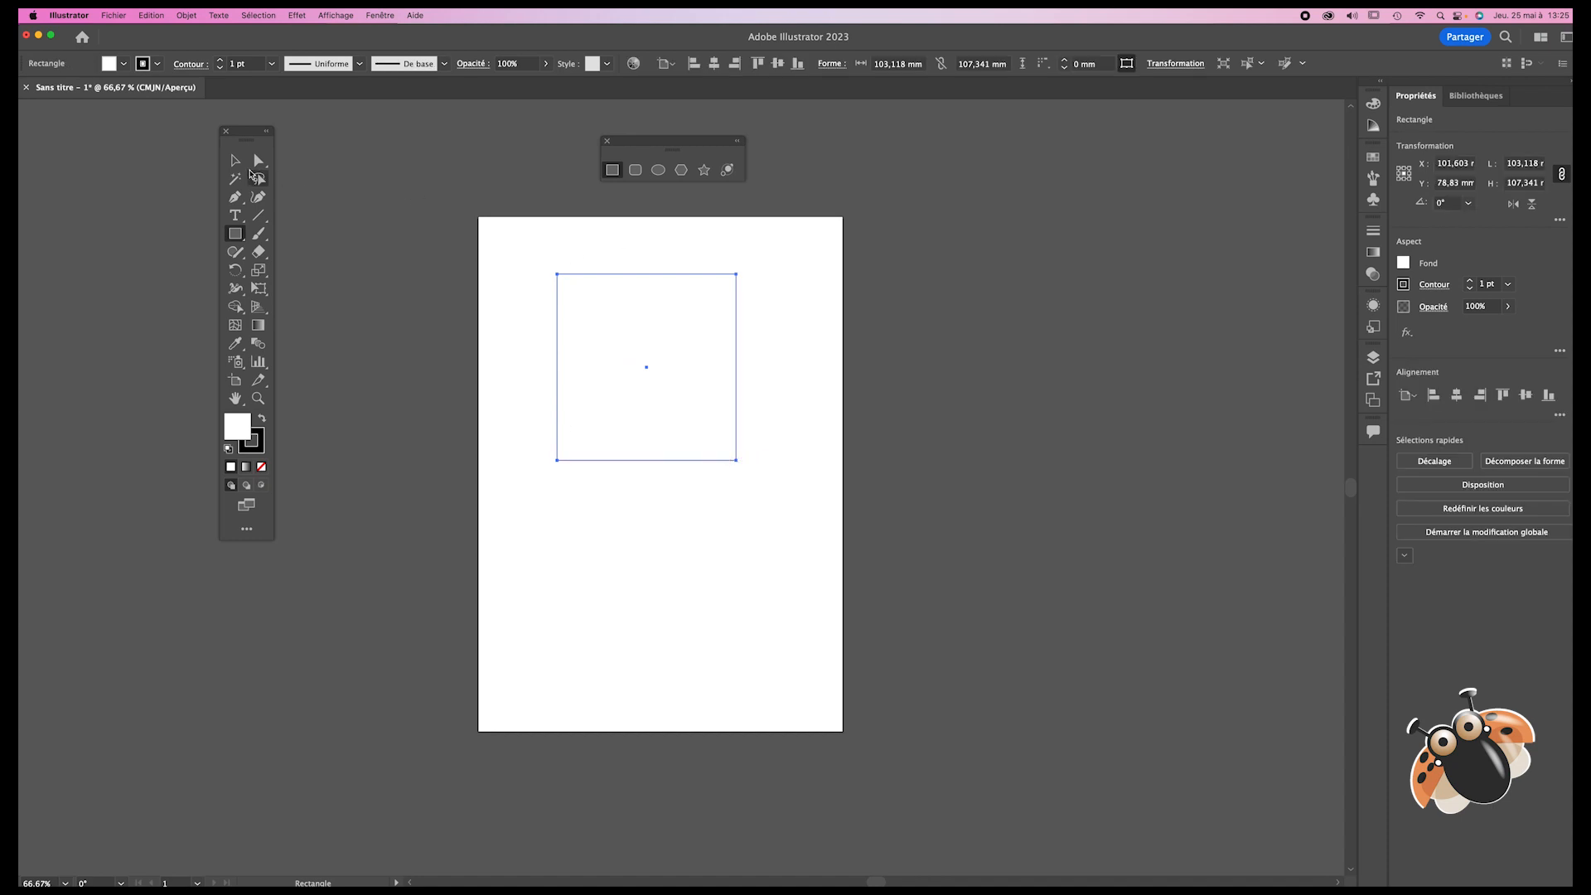
# Step: Move the rectangle off the artboard to the right, and back until it straddles the artboard's right edge
pyautogui.click(233, 162)
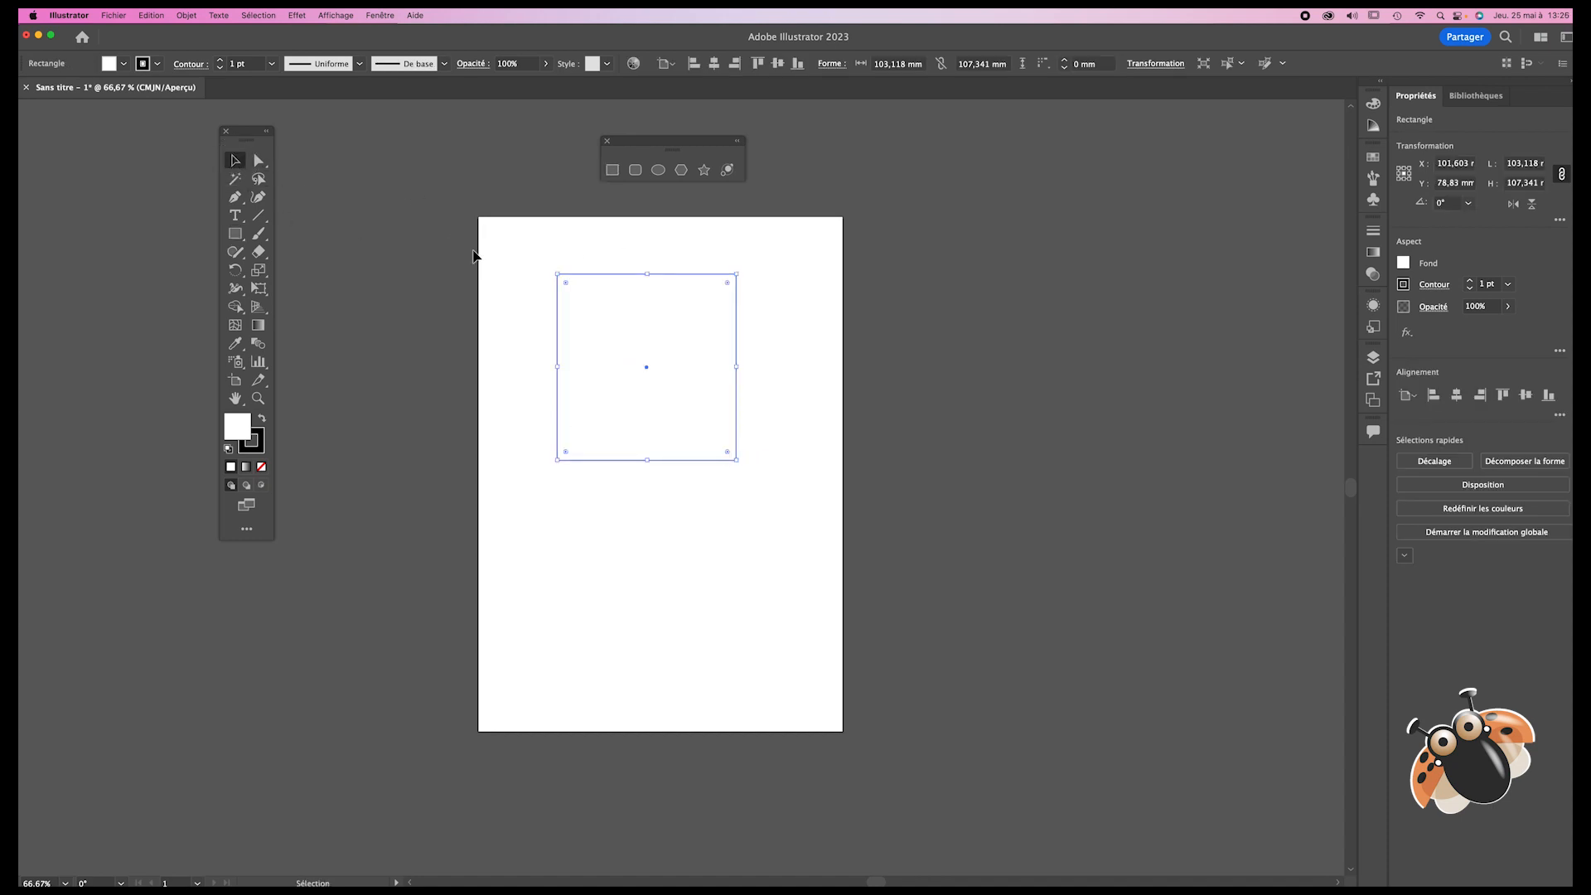
pyautogui.moveTo(568, 433); pyautogui.dragTo(928, 455)
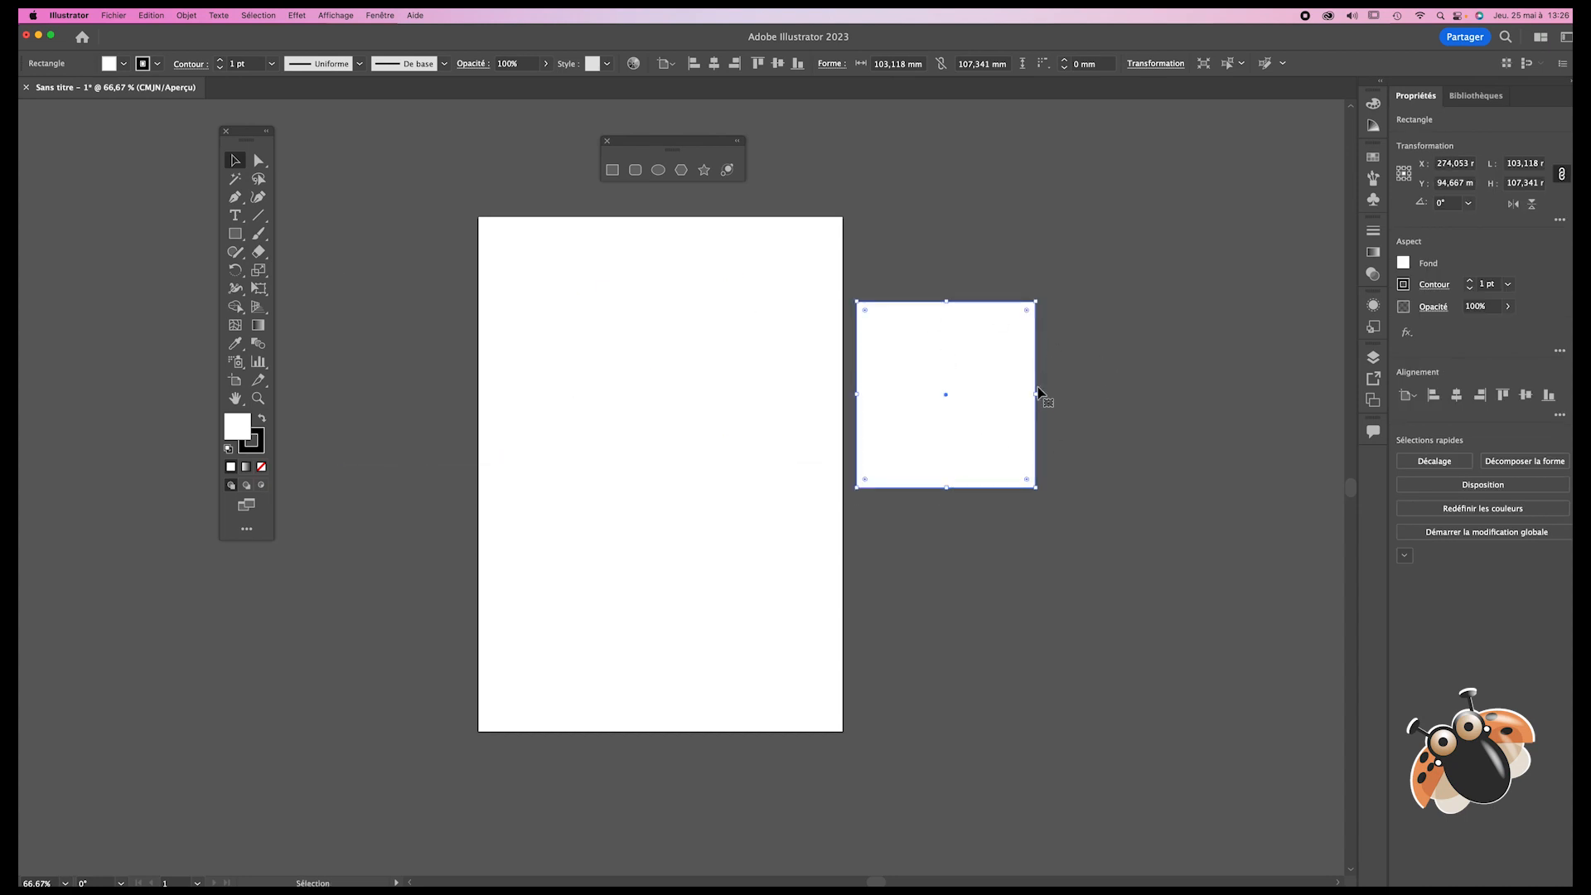
pyautogui.click(1016, 527)
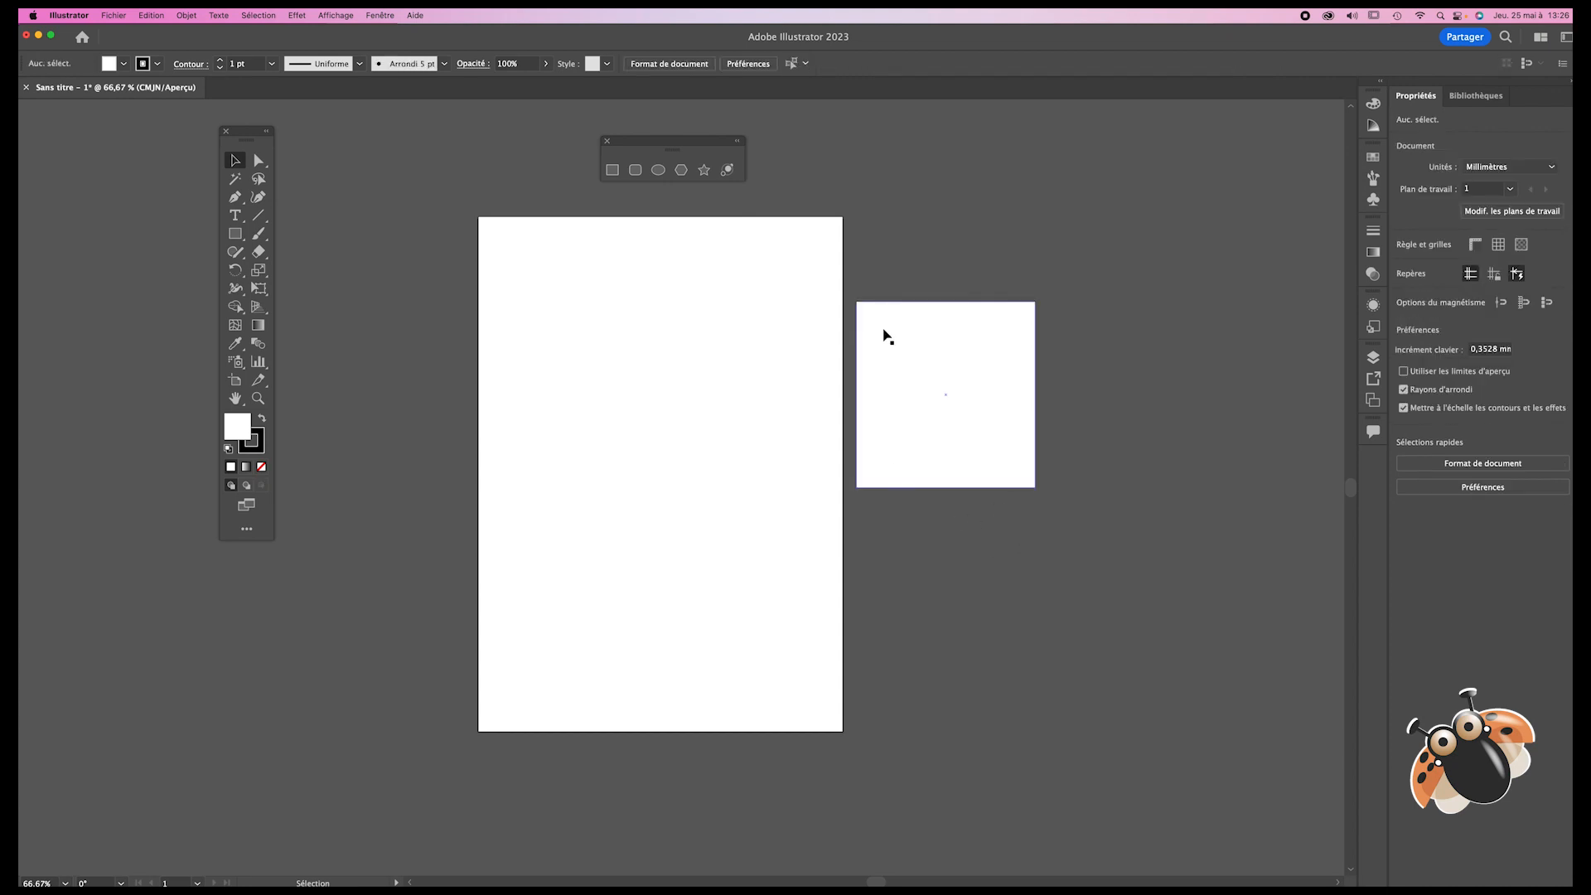
pyautogui.moveTo(923, 356); pyautogui.dragTo(845, 368)
pyautogui.click(896, 510)
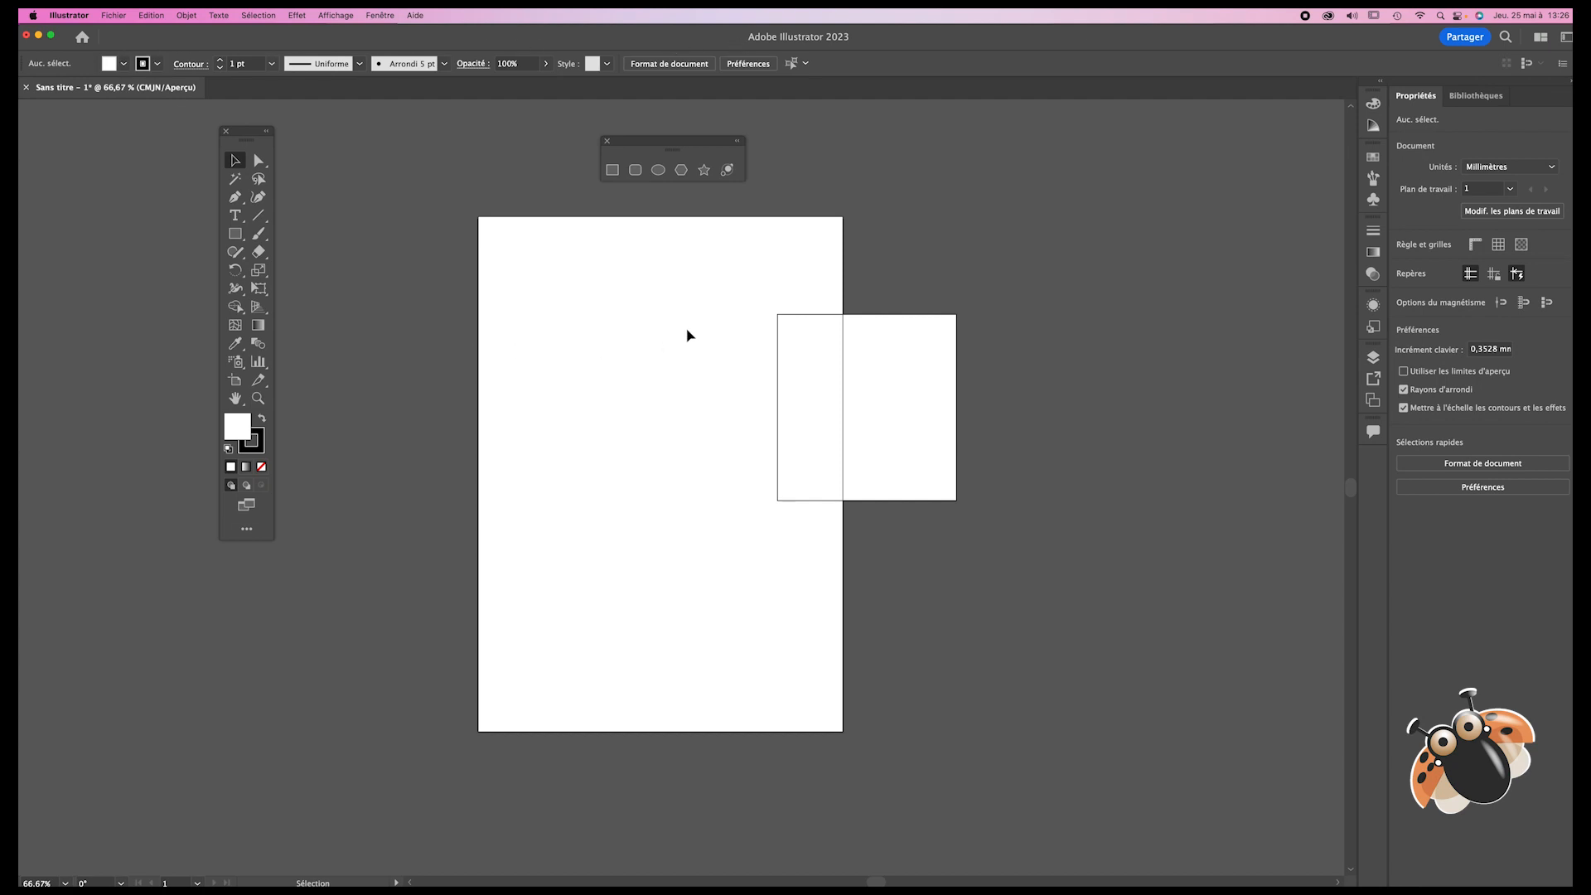
# Step: Thicken the rectangle's stroke first to 4 pt and finally to 8 pt
pyautogui.click(792, 441)
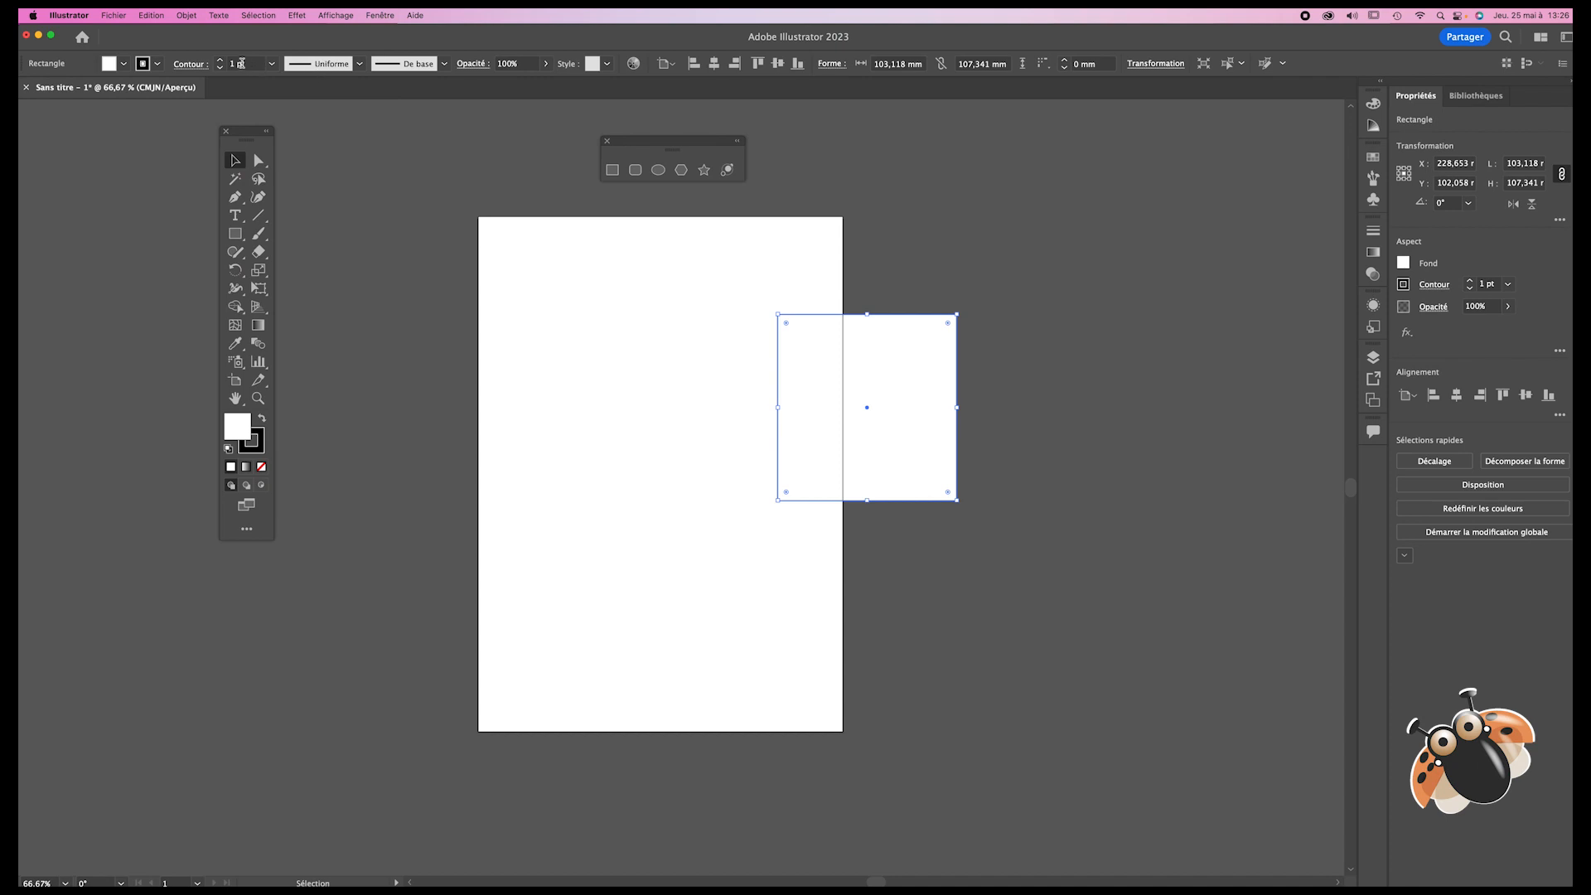
pyautogui.click(271, 63)
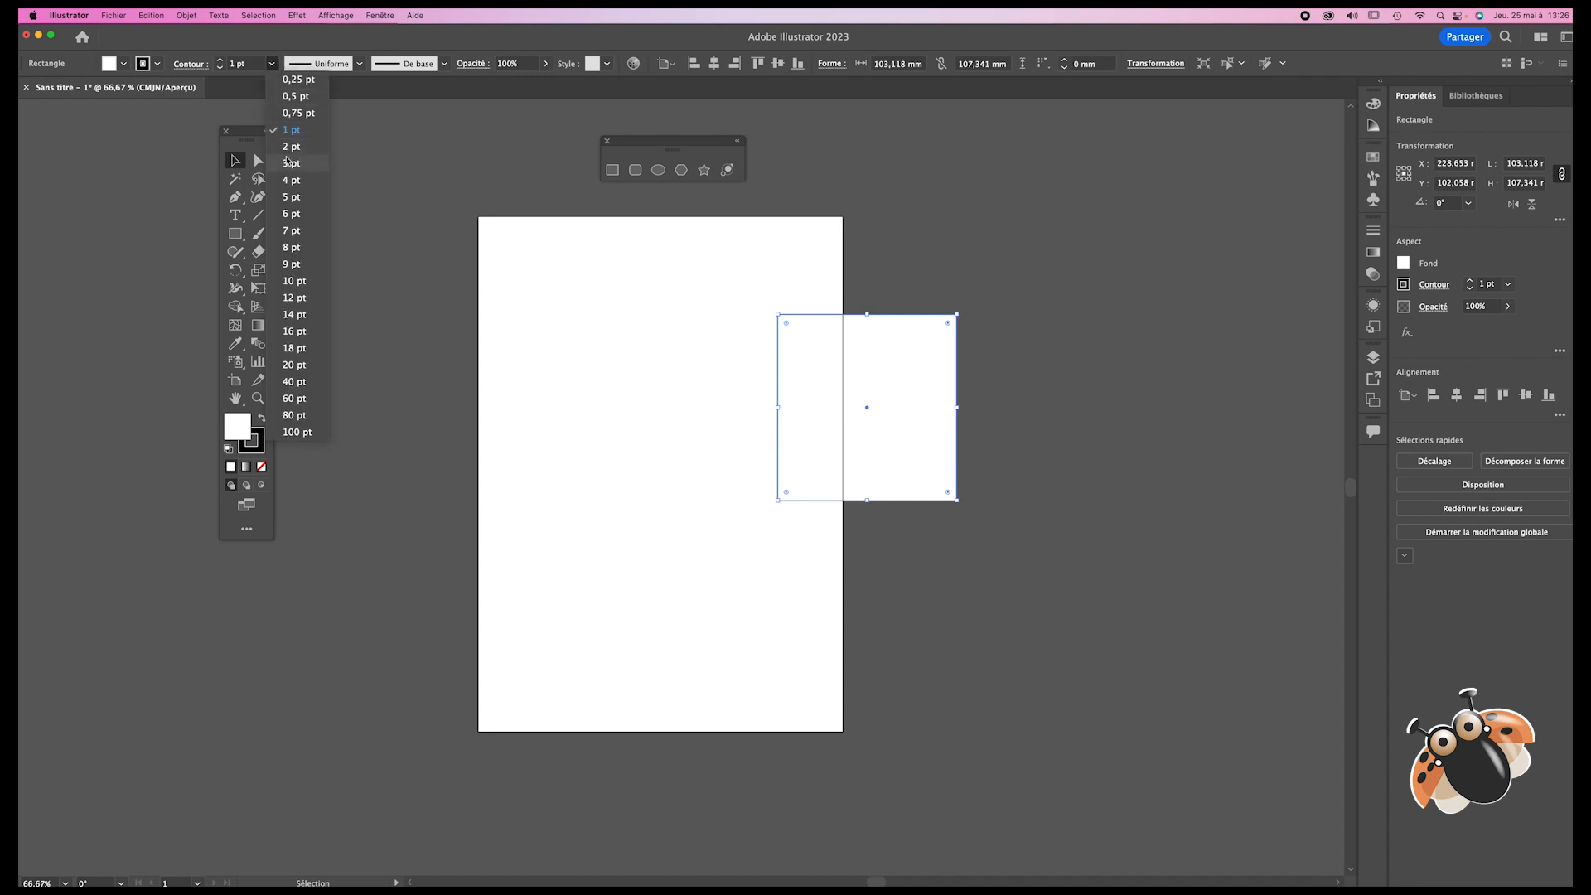
pyautogui.click(288, 184)
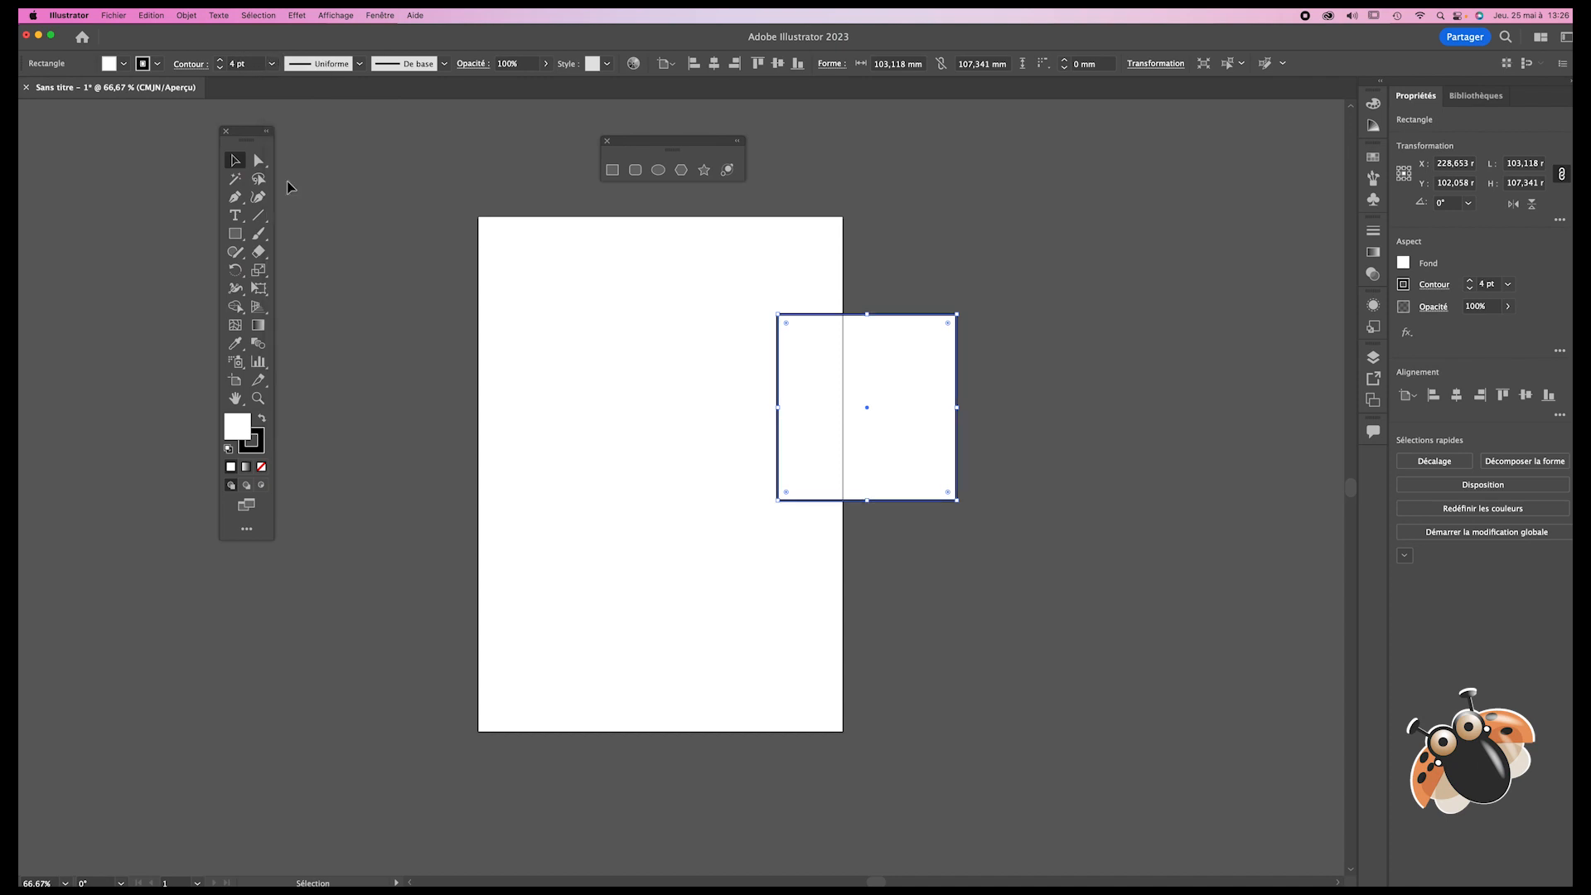
pyautogui.click(271, 63)
pyautogui.click(291, 247)
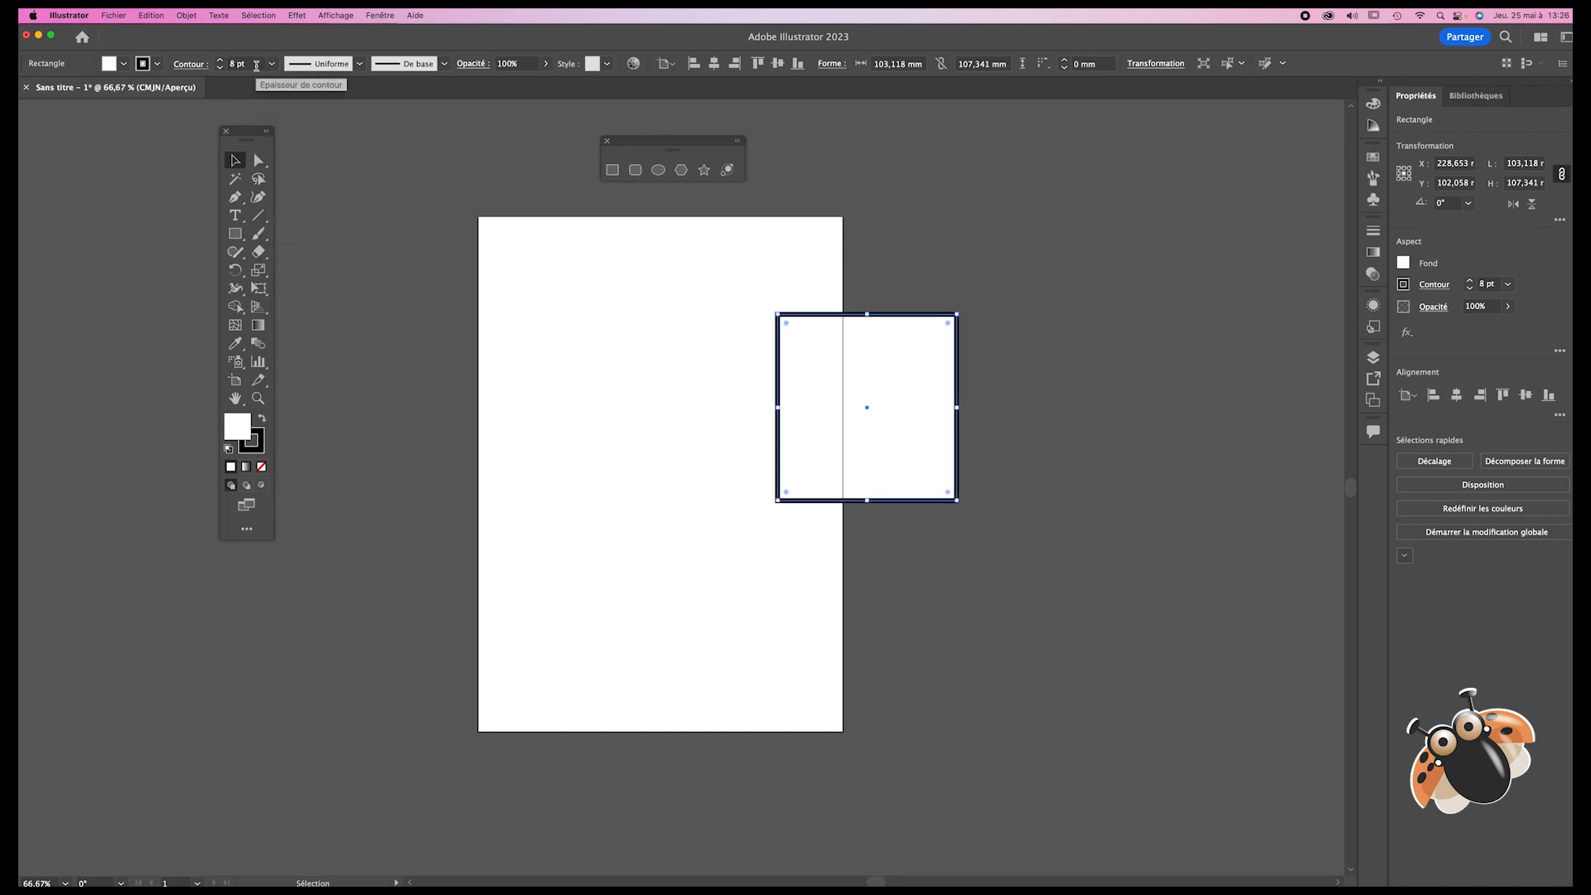
# Step: Fill the rectangle with the tan swatch C=25 M=40 J=65 N=0 and move it fully inside the artboard's upper part
pyautogui.click(122, 64)
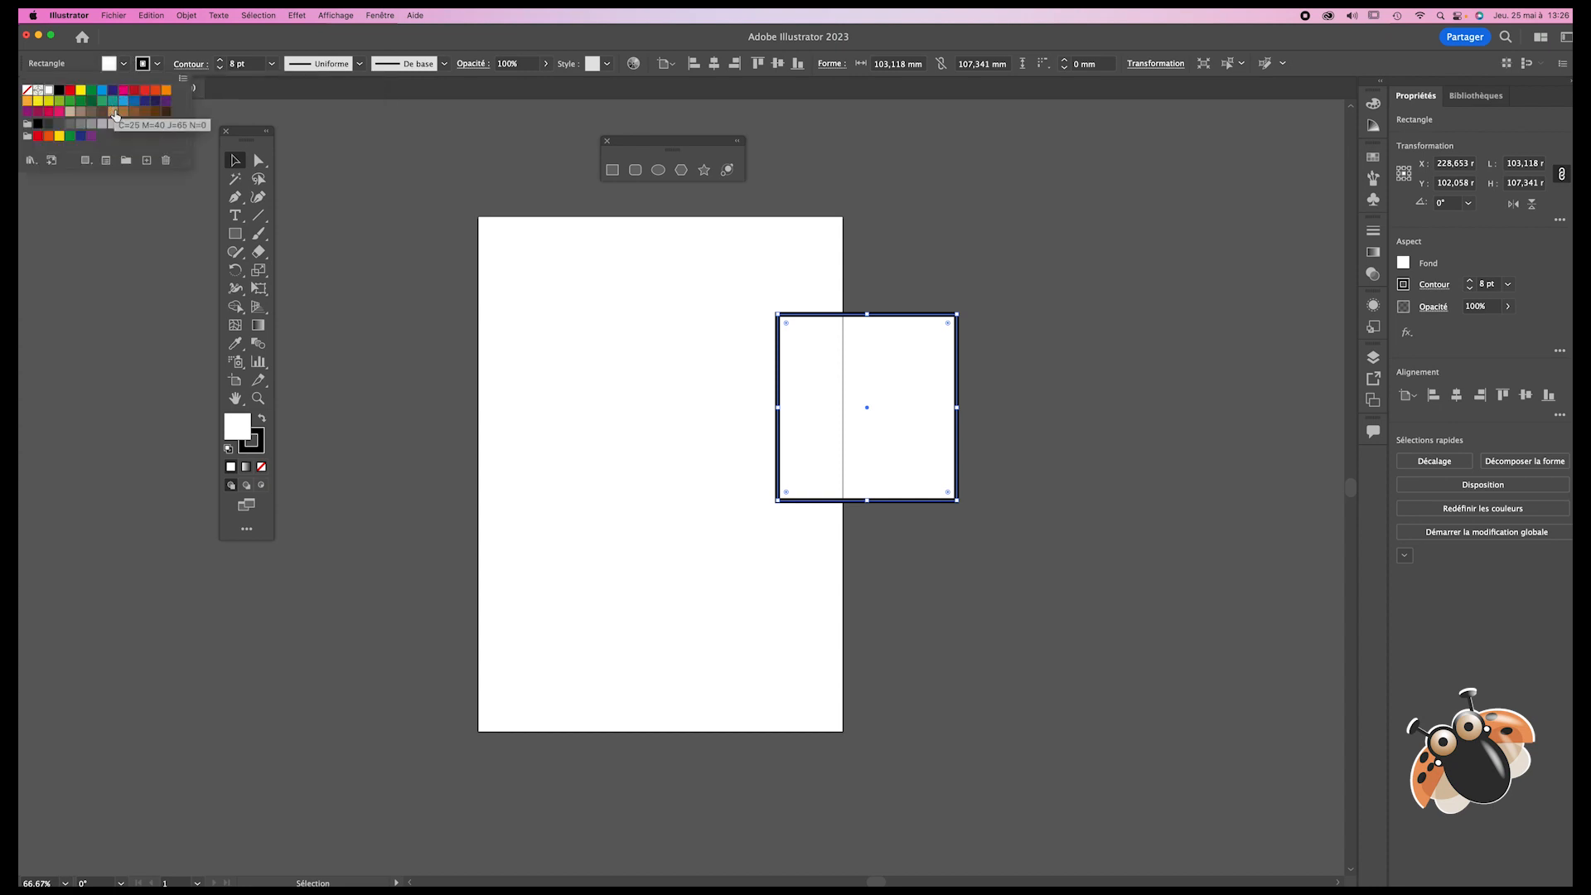
pyautogui.click(113, 112)
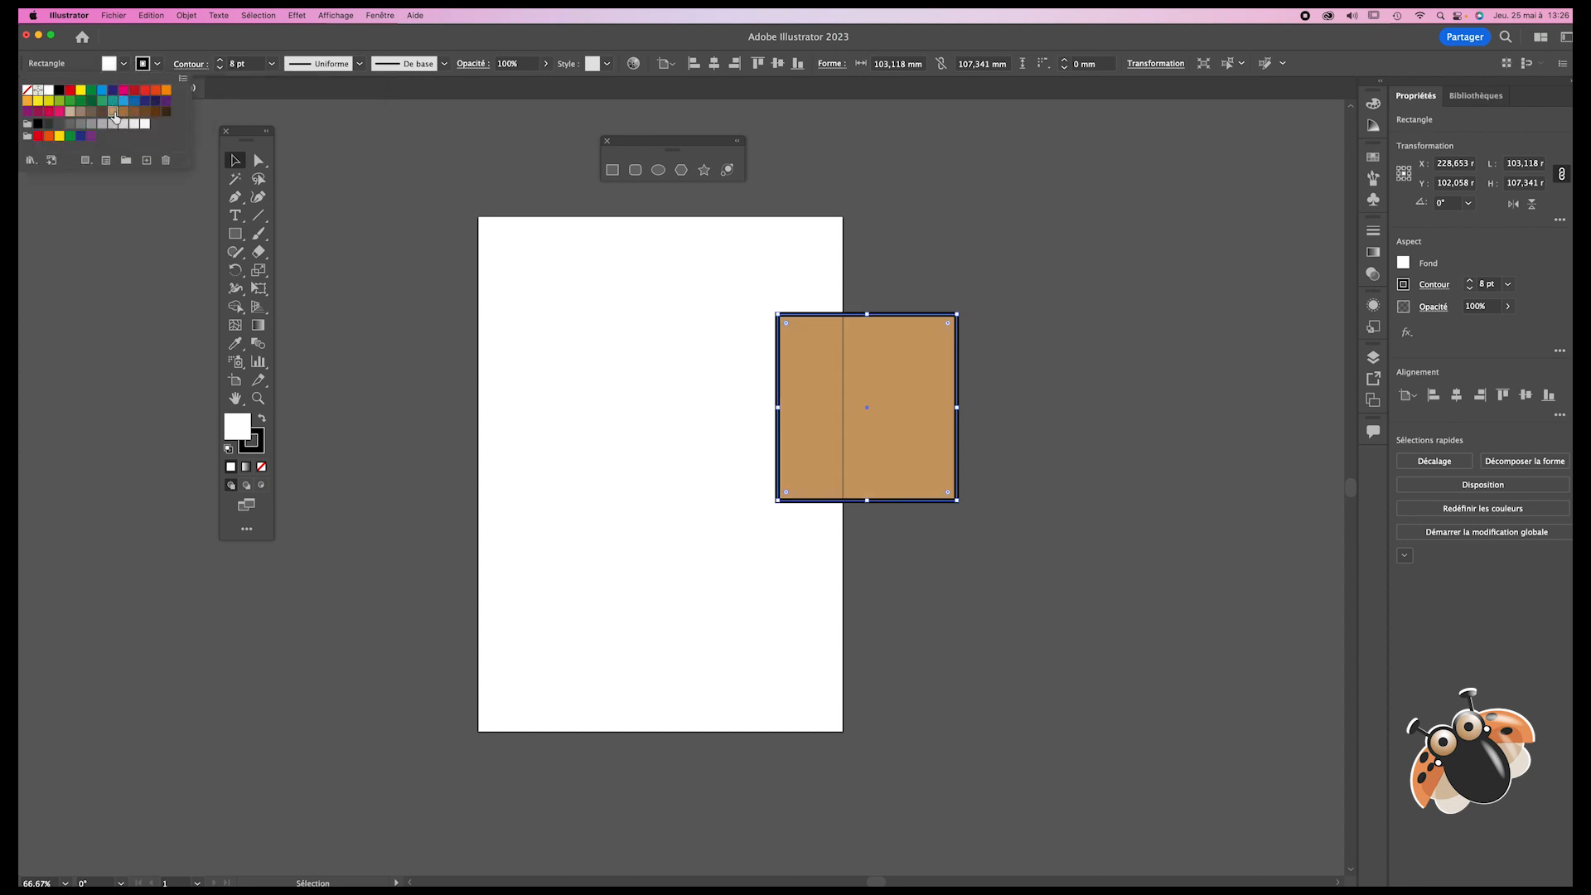
pyautogui.click(356, 195)
pyautogui.click(620, 306)
pyautogui.moveTo(832, 387); pyautogui.dragTo(654, 355)
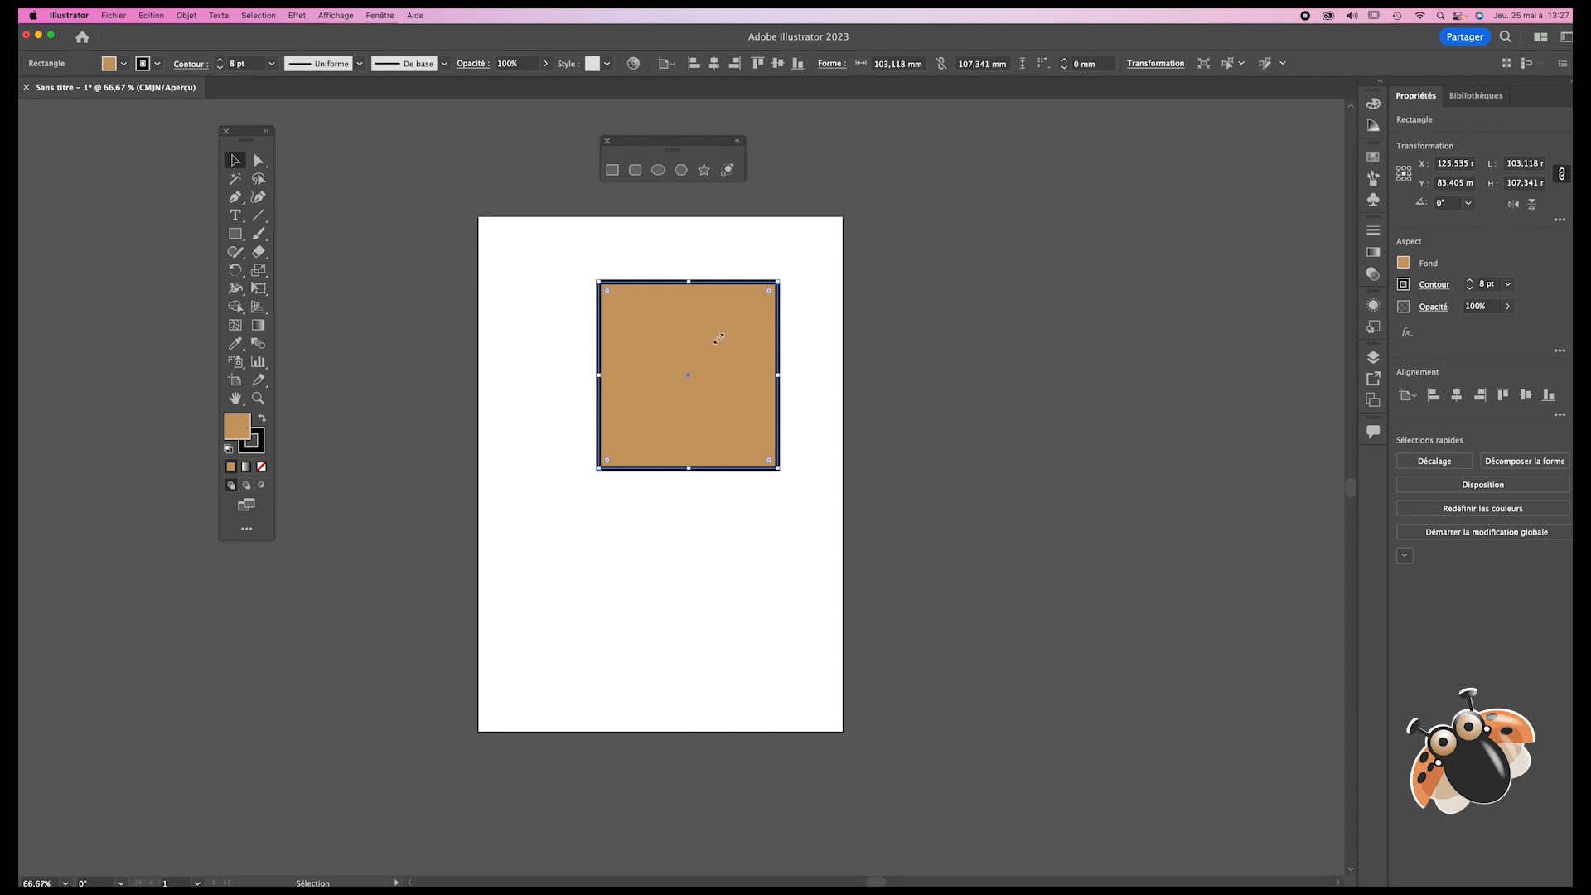
# Step: Pick a custom slate blue, 4F6072, as the rectangle's fill colour
pyautogui.doubleClick(236, 426)
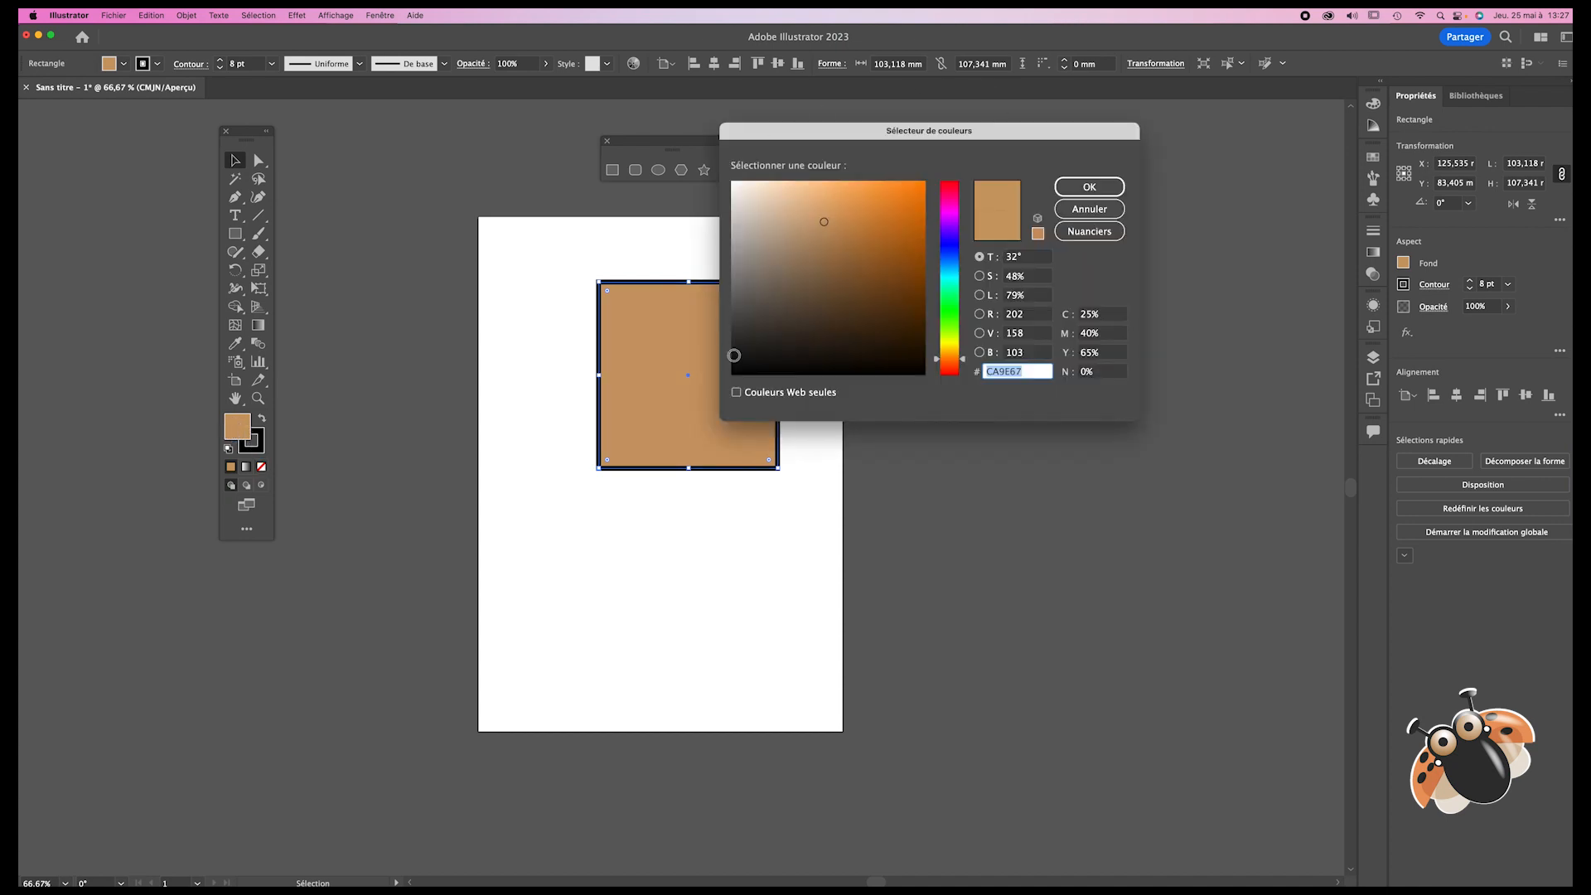
pyautogui.moveTo(998, 130); pyautogui.dragTo(1039, 142)
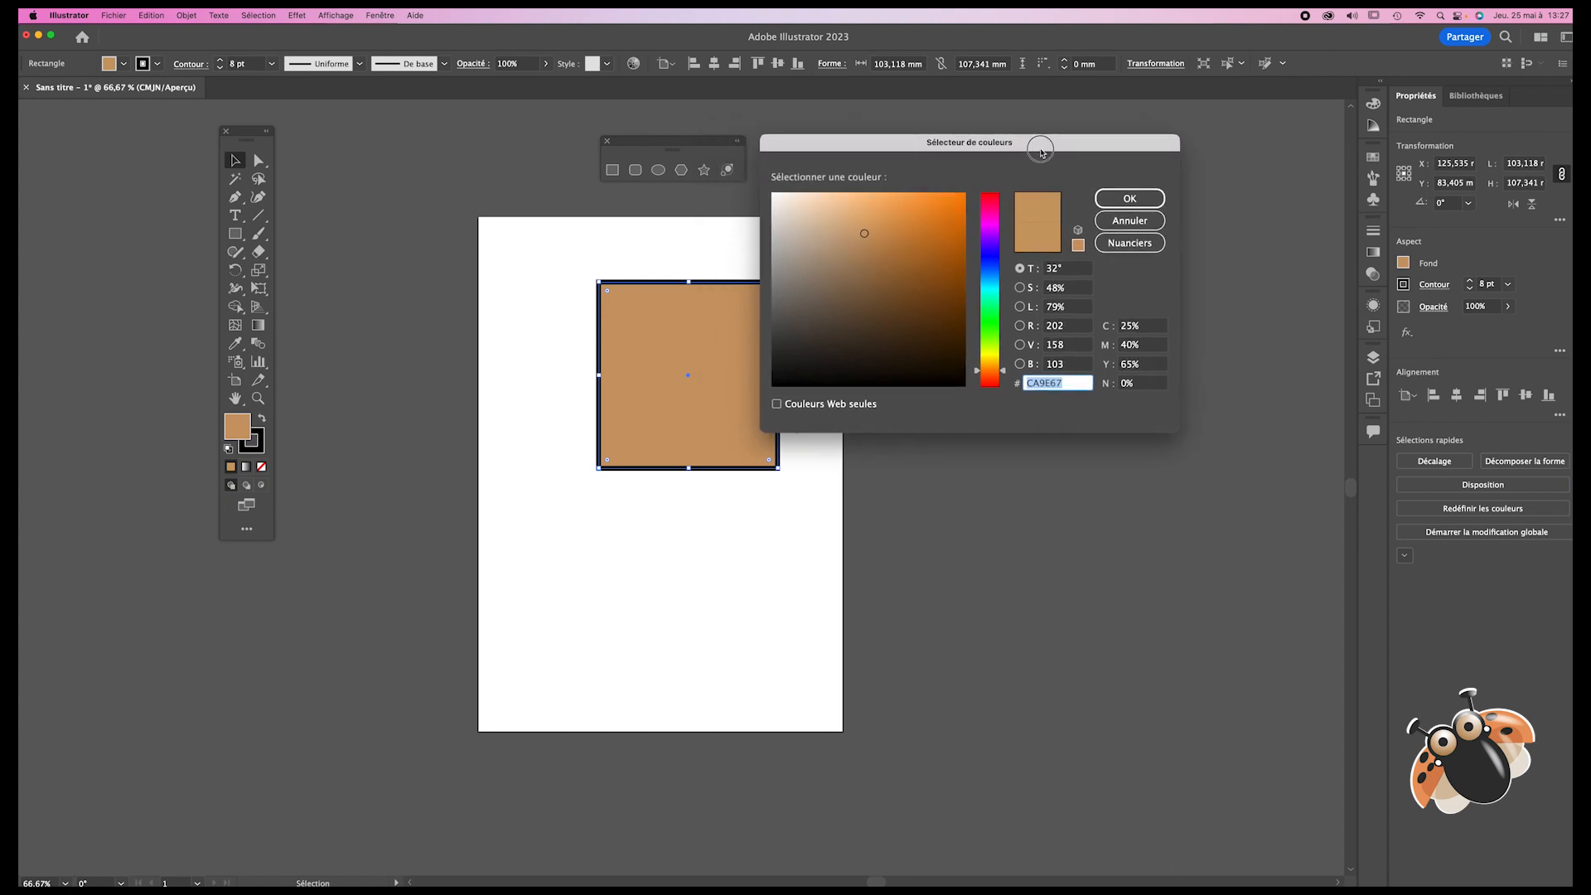
pyautogui.click(921, 317)
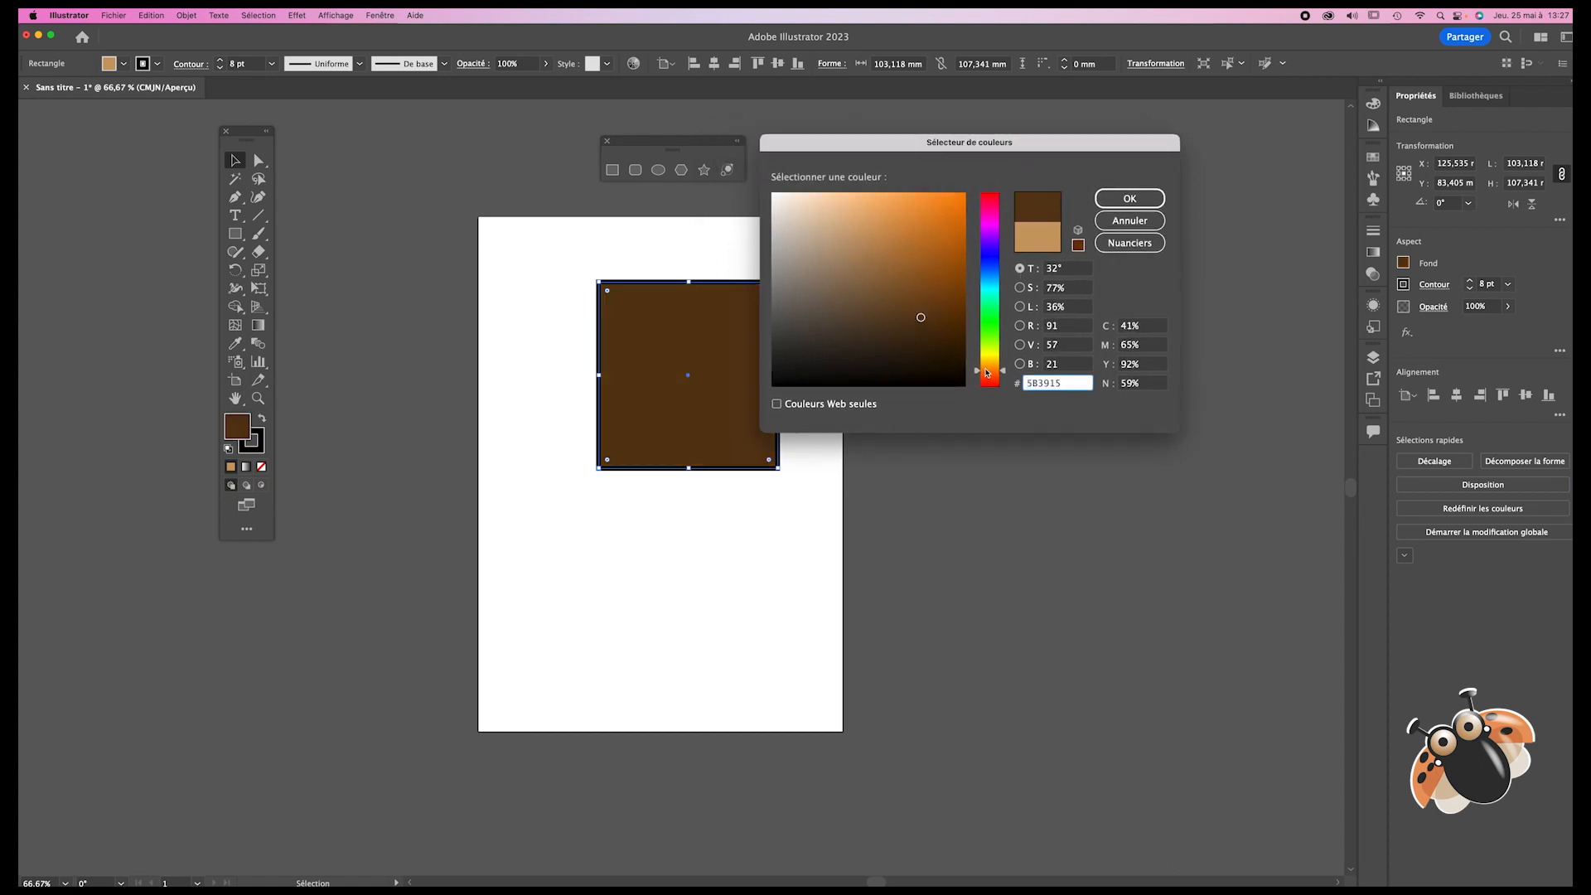
pyautogui.moveTo(987, 373); pyautogui.dragTo(999, 304)
pyautogui.click(866, 305)
pyautogui.click(992, 273)
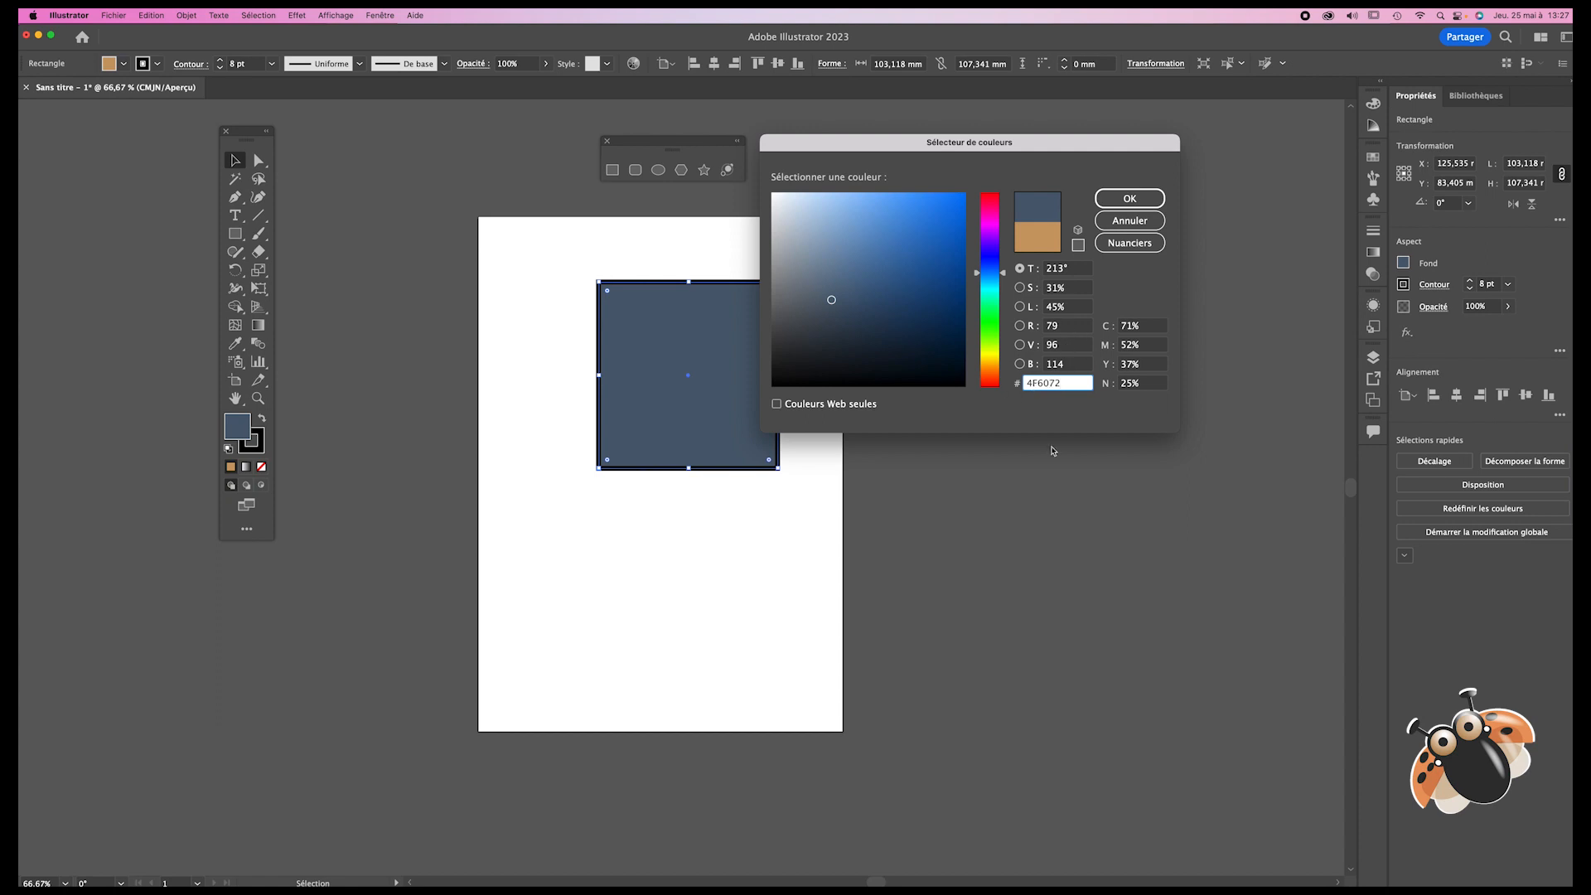
pyautogui.click(1127, 199)
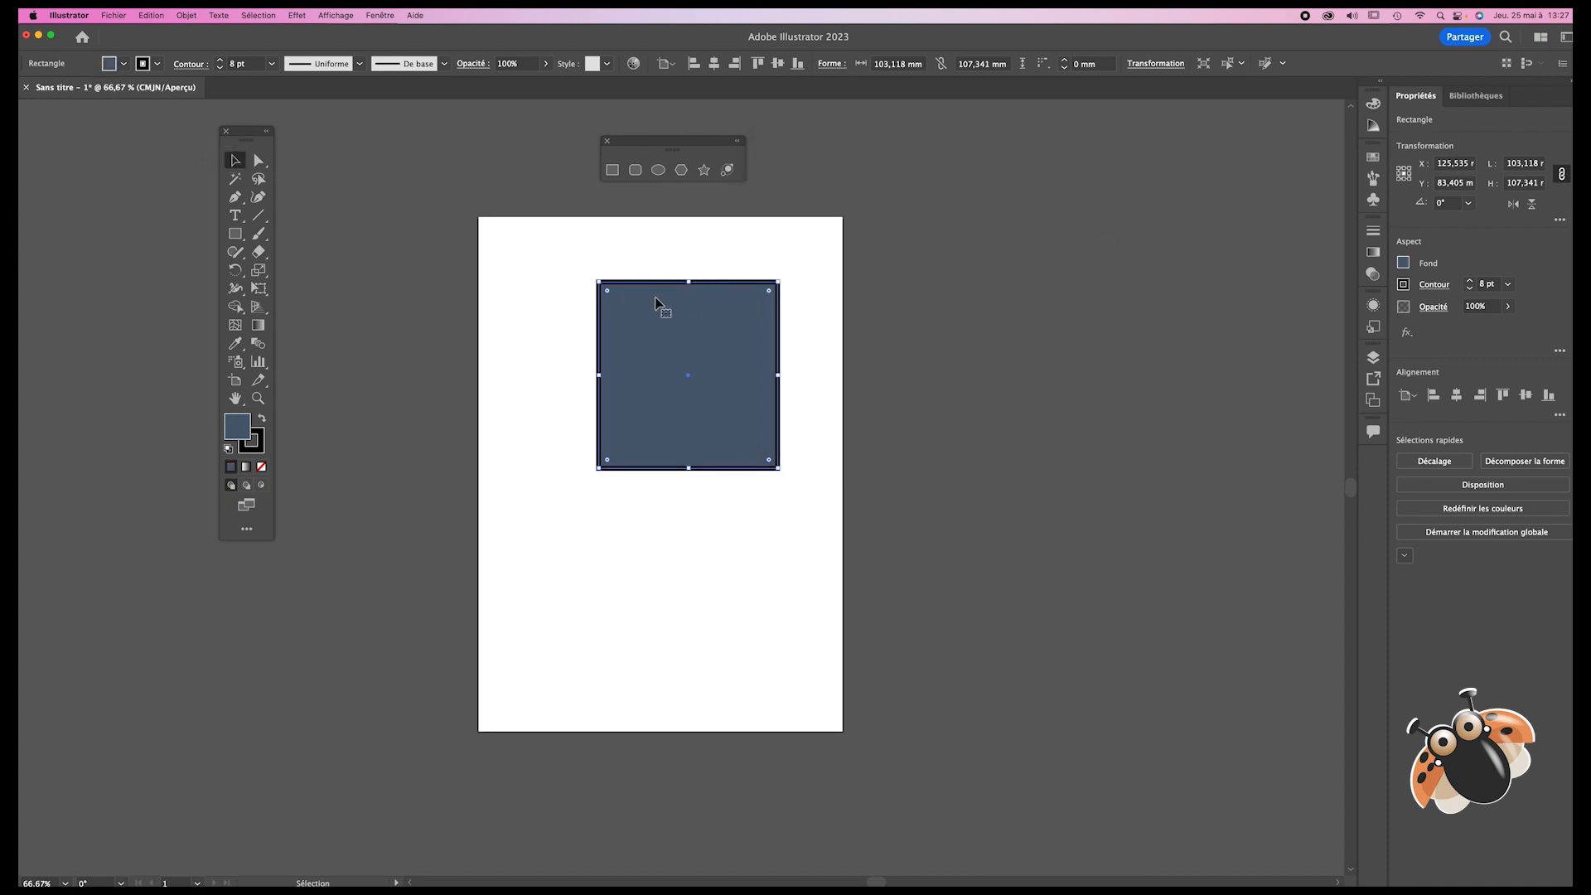
# Step: Delete the rectangle and draw a square about 84 mm wide in the artboard's upper-left area
pyautogui.moveTo(655, 303); pyautogui.dragTo(585, 286)
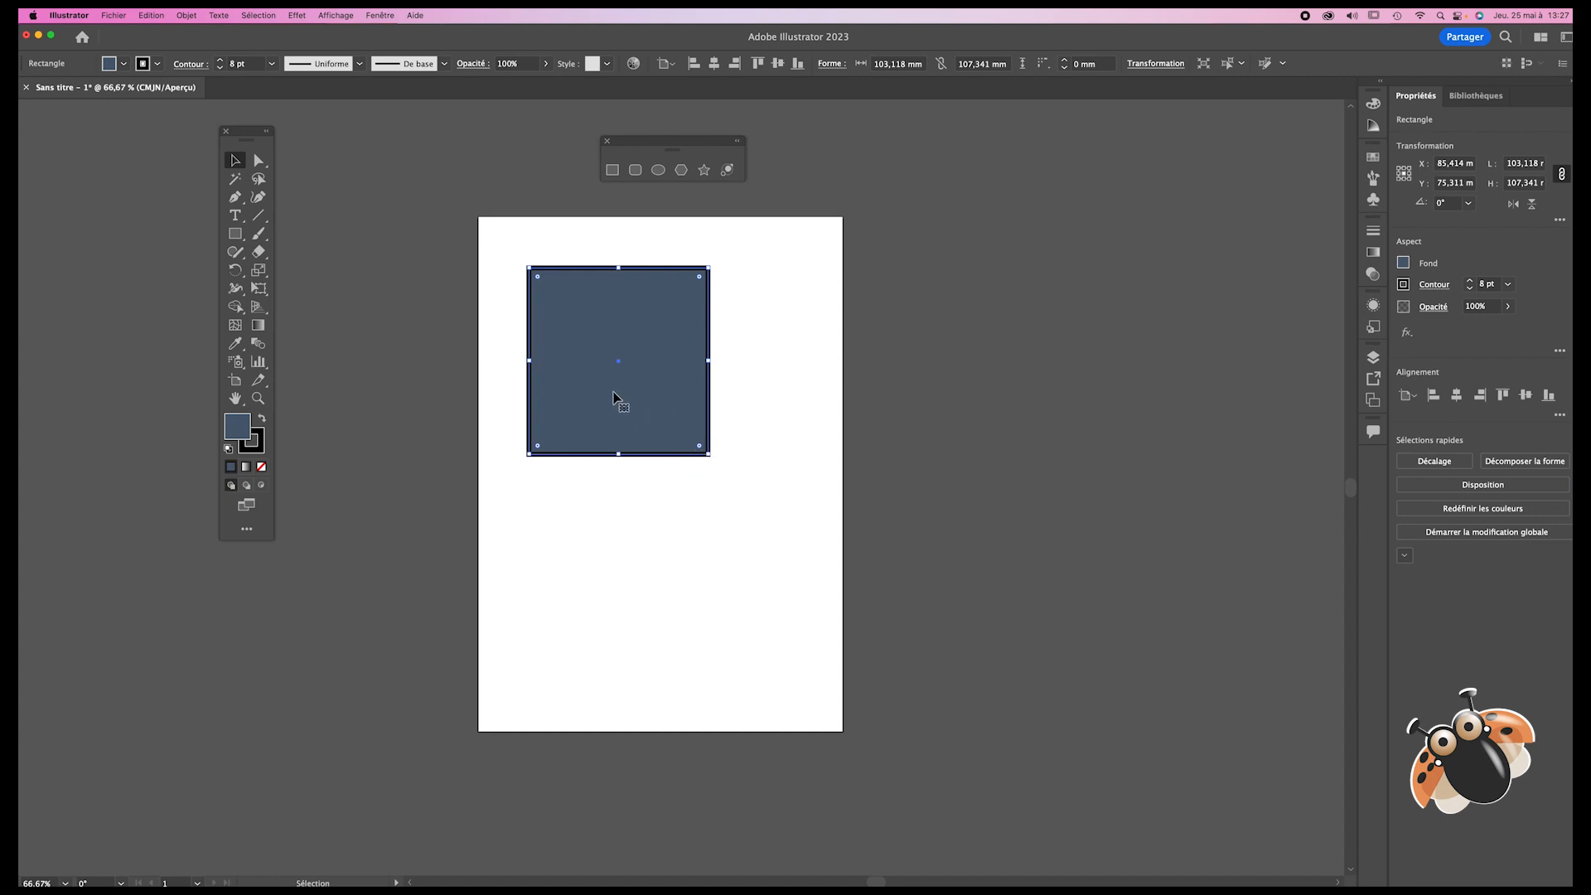
pyautogui.press('Delete')
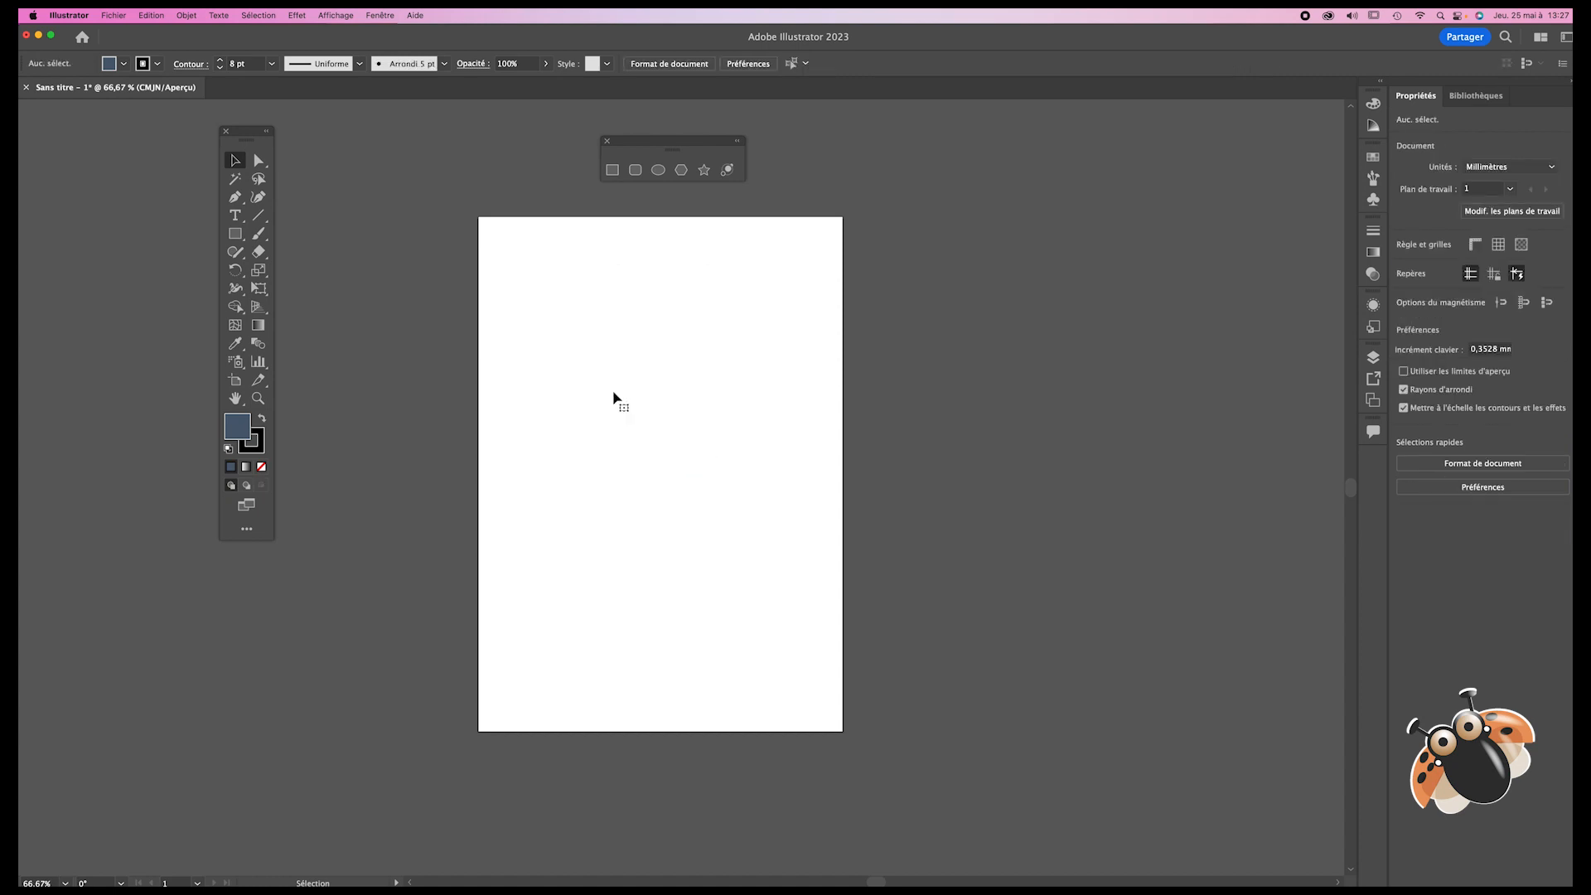
pyautogui.click(612, 170)
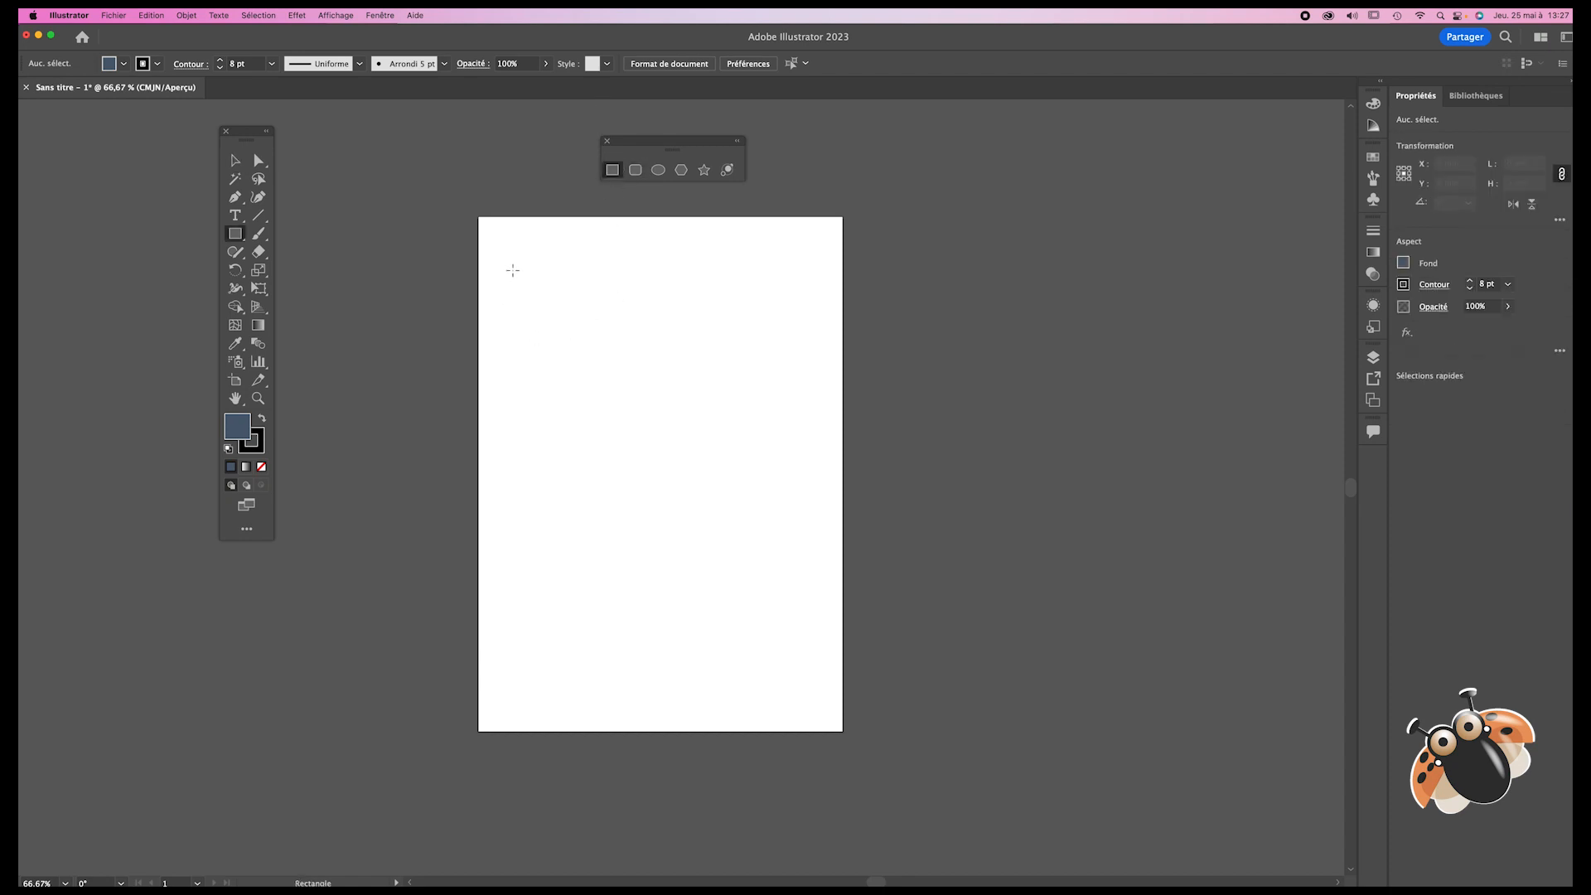
pyautogui.moveTo(514, 265); pyautogui.dragTo(784, 574)
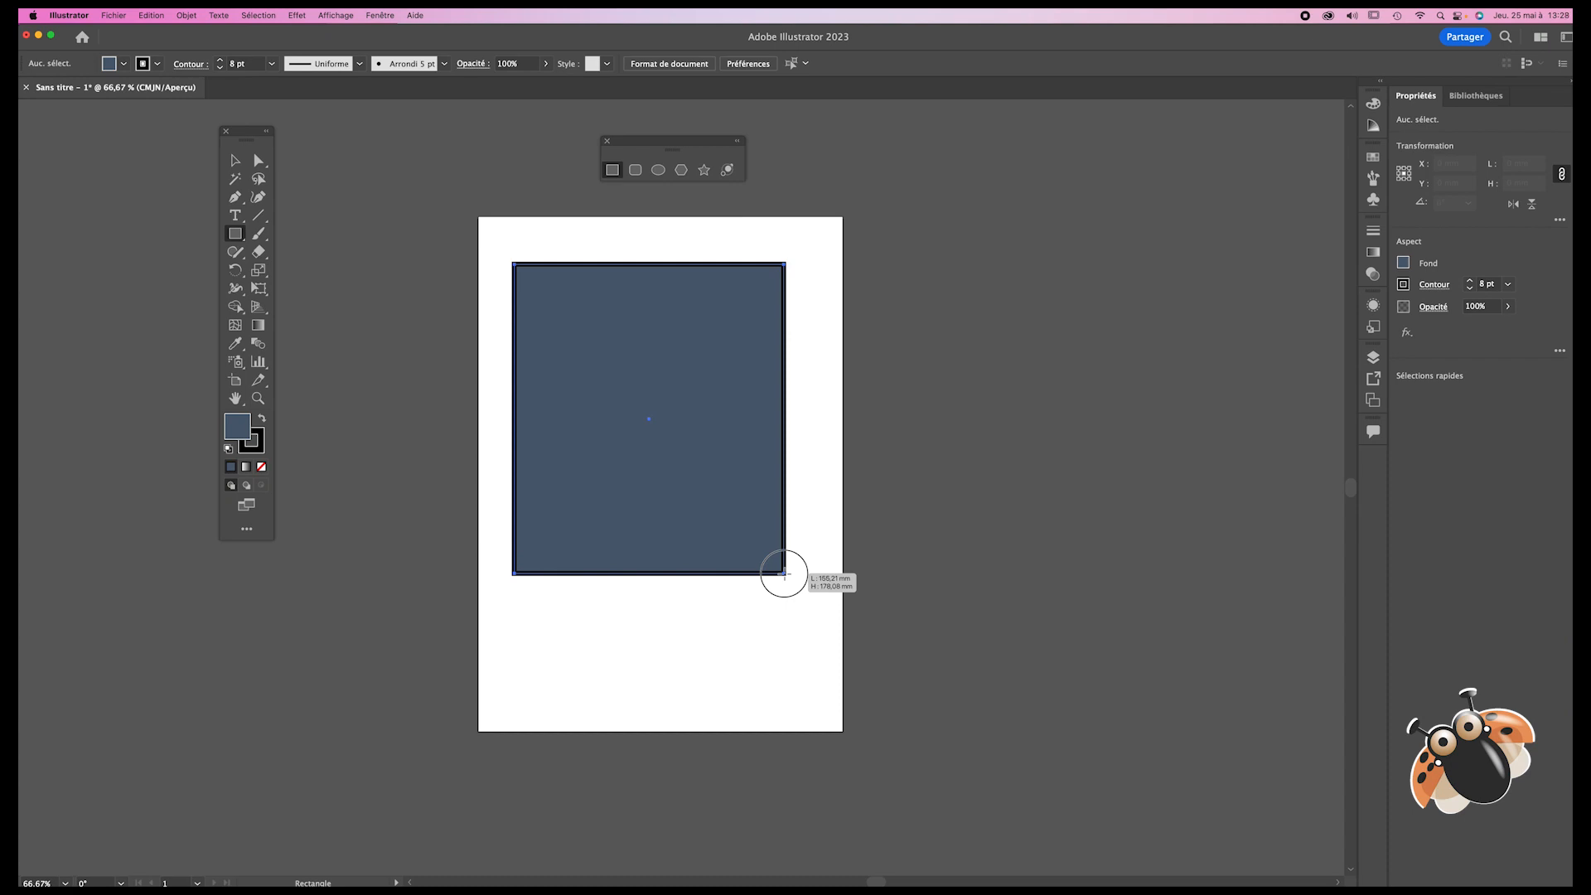
pyautogui.moveTo(784, 574); pyautogui.dragTo(657, 411)
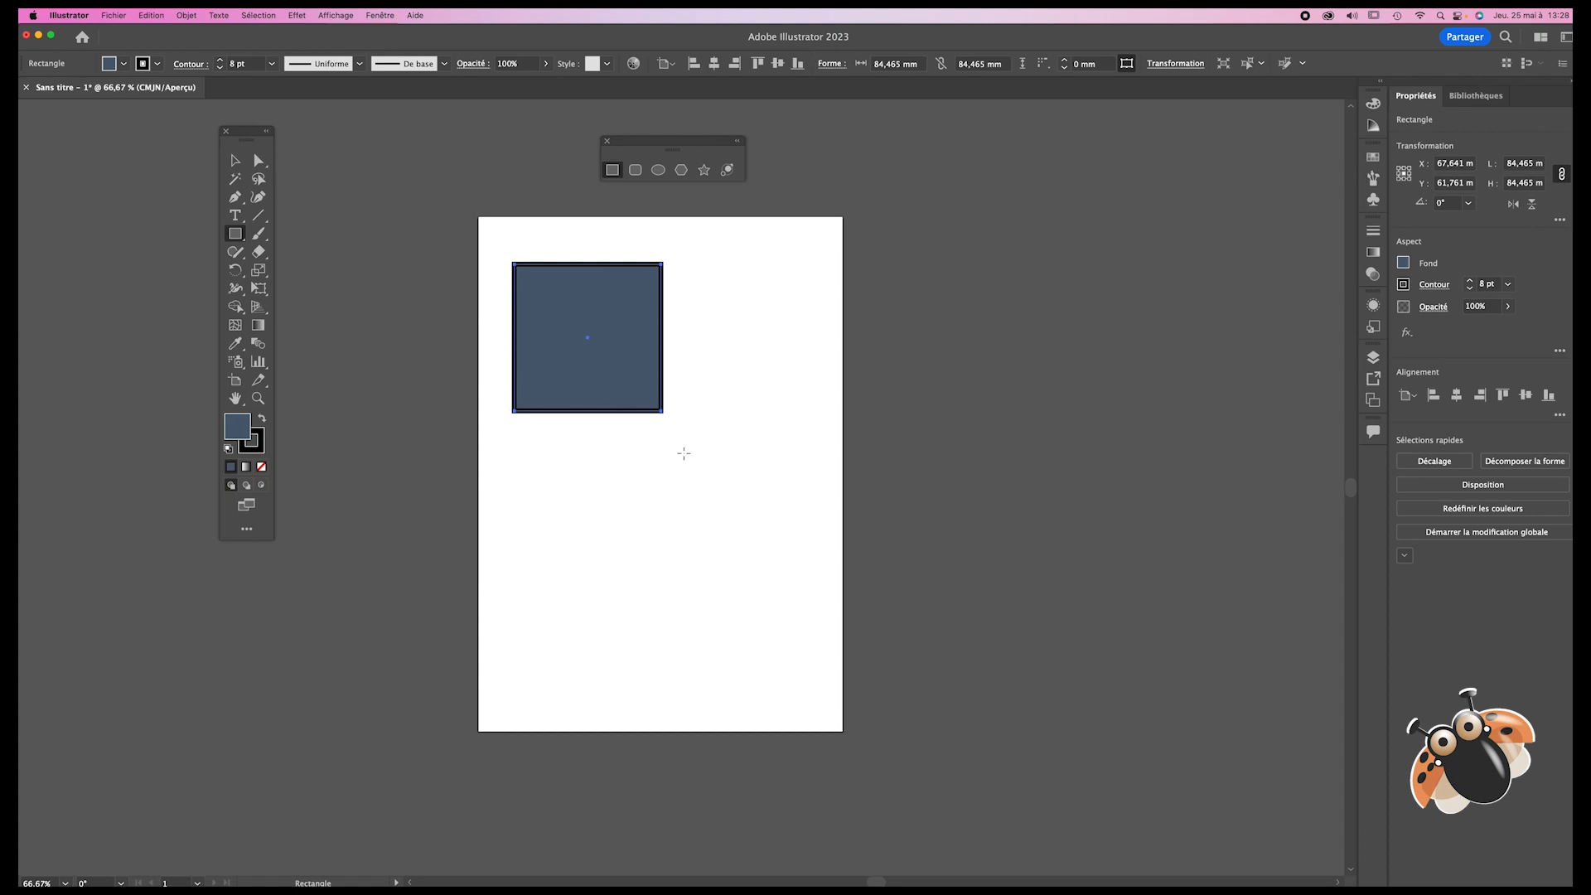
# Step: Draw a circle about 74 mm in diameter below the square and move it beside the square, to its right
pyautogui.click(661, 172)
pyautogui.moveTo(531, 466); pyautogui.dragTo(661, 535)
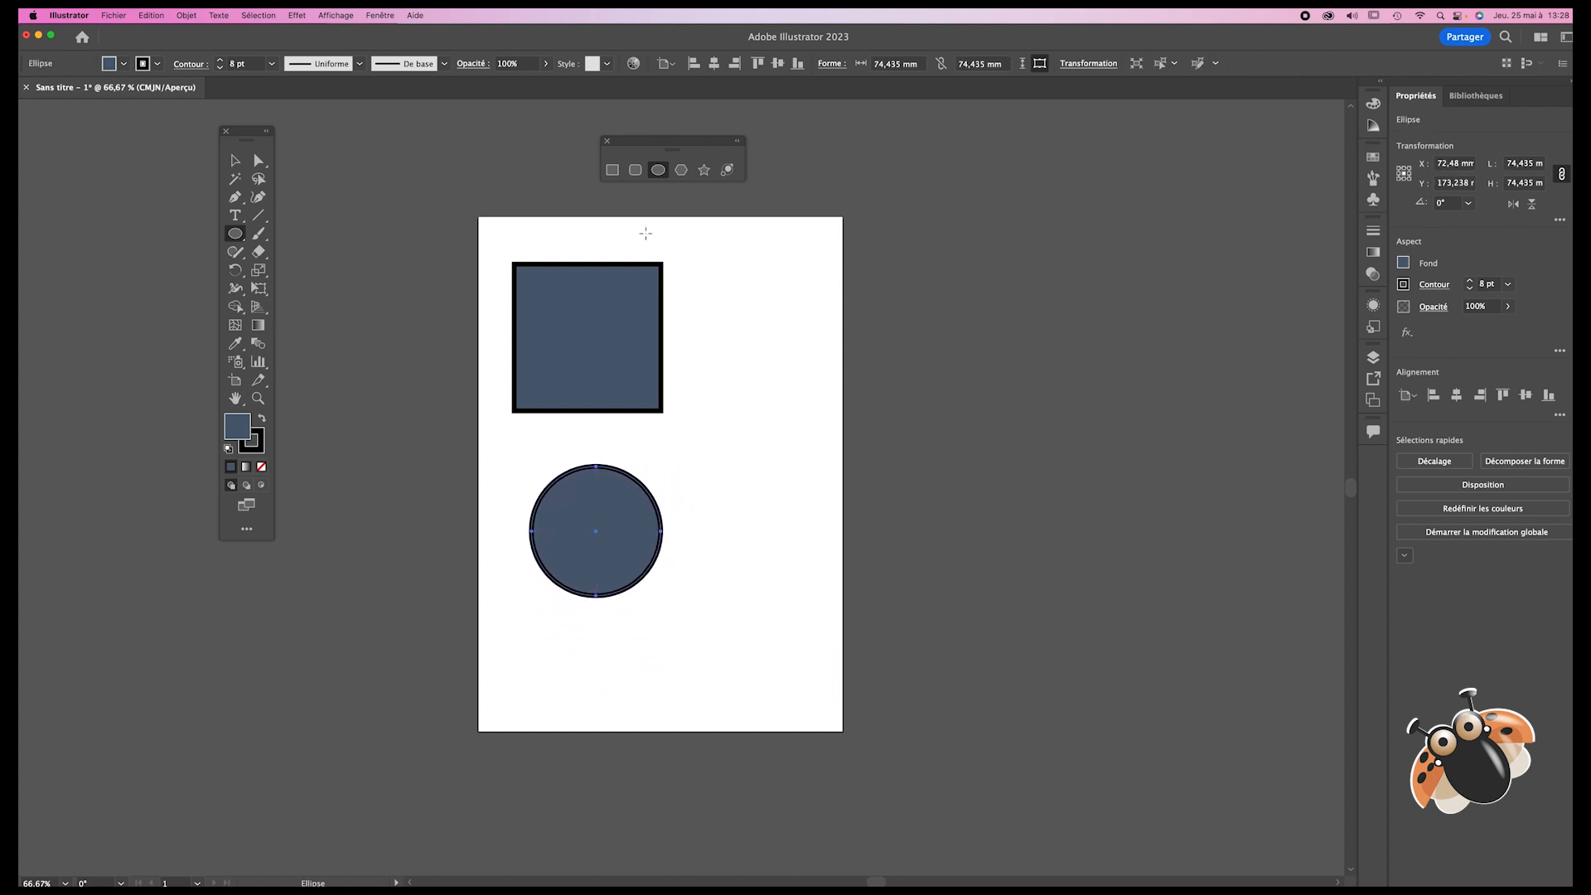
pyautogui.click(234, 160)
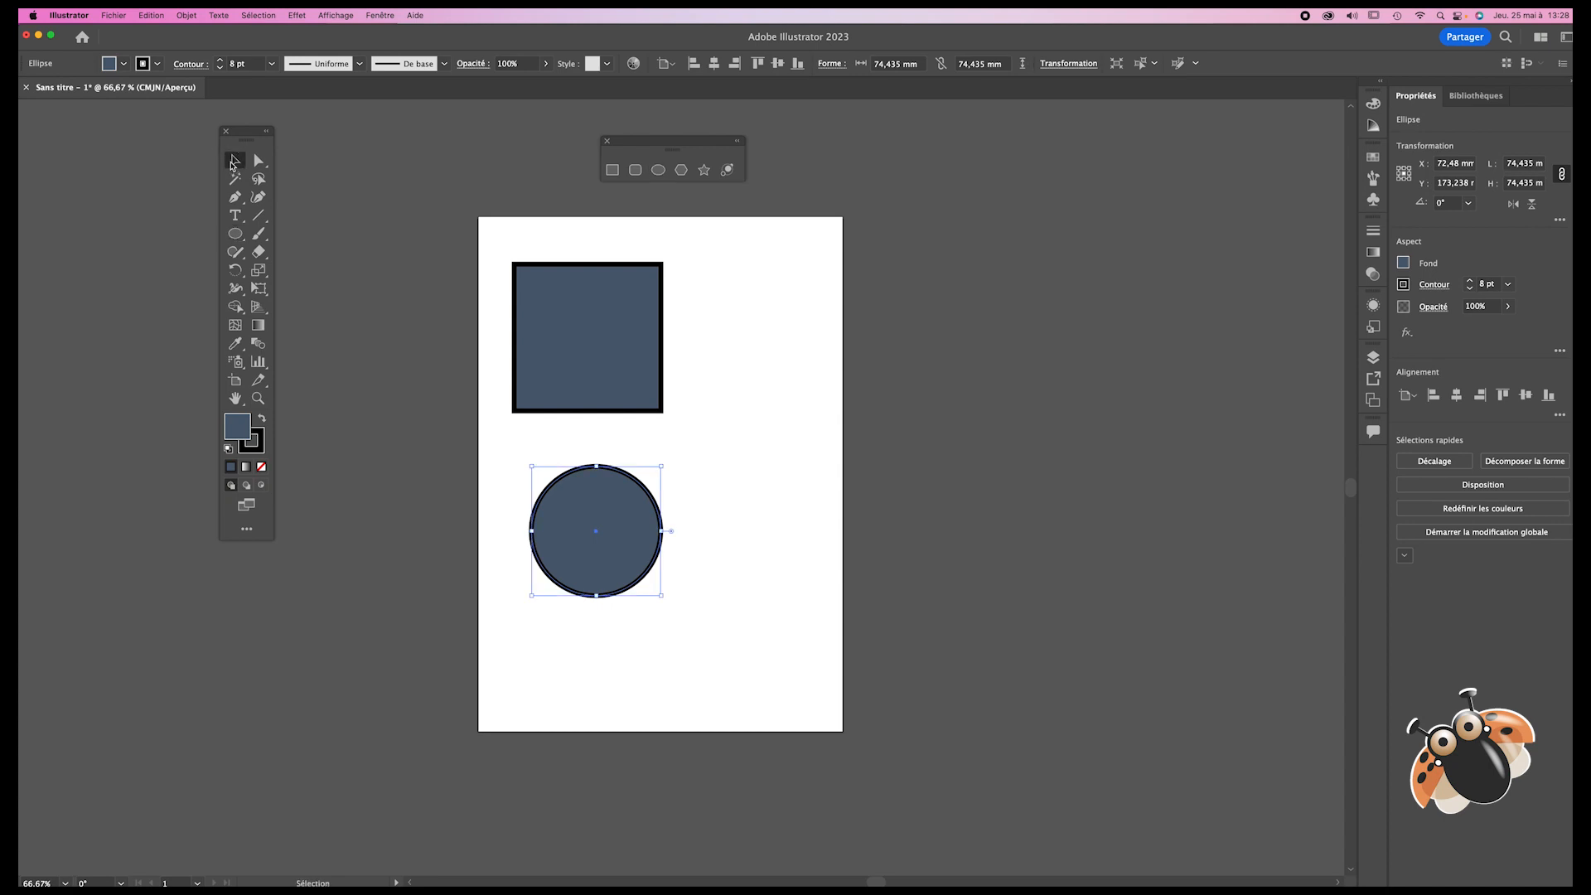
pyautogui.moveTo(609, 504); pyautogui.dragTo(759, 303)
pyautogui.click(728, 556)
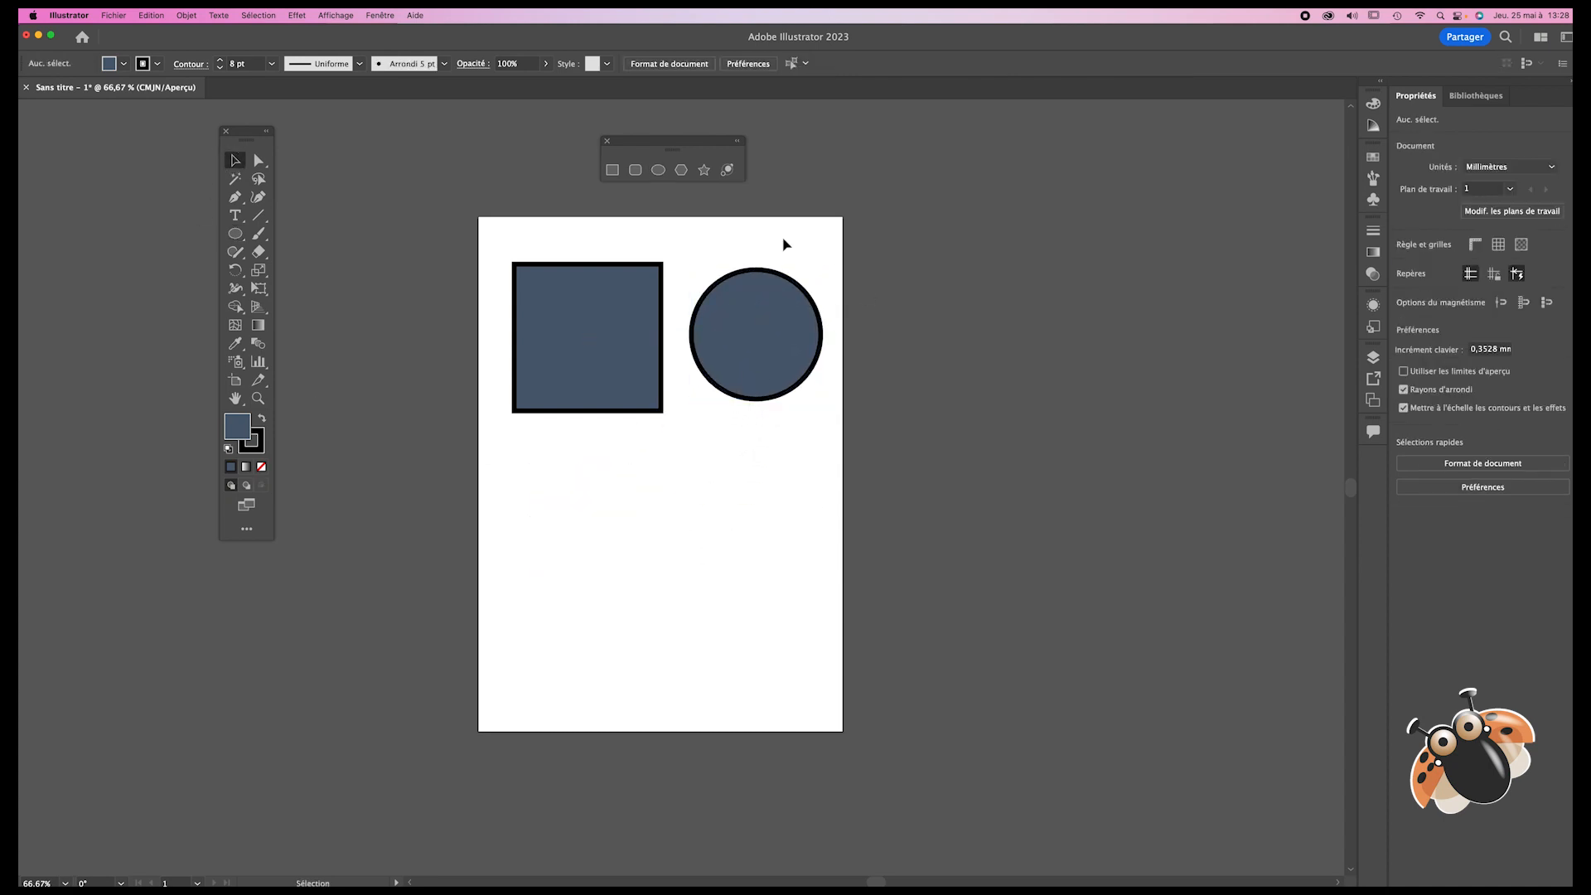
# Step: Draw a second square about 73 mm wide below the first square
pyautogui.click(723, 325)
pyautogui.click(605, 343)
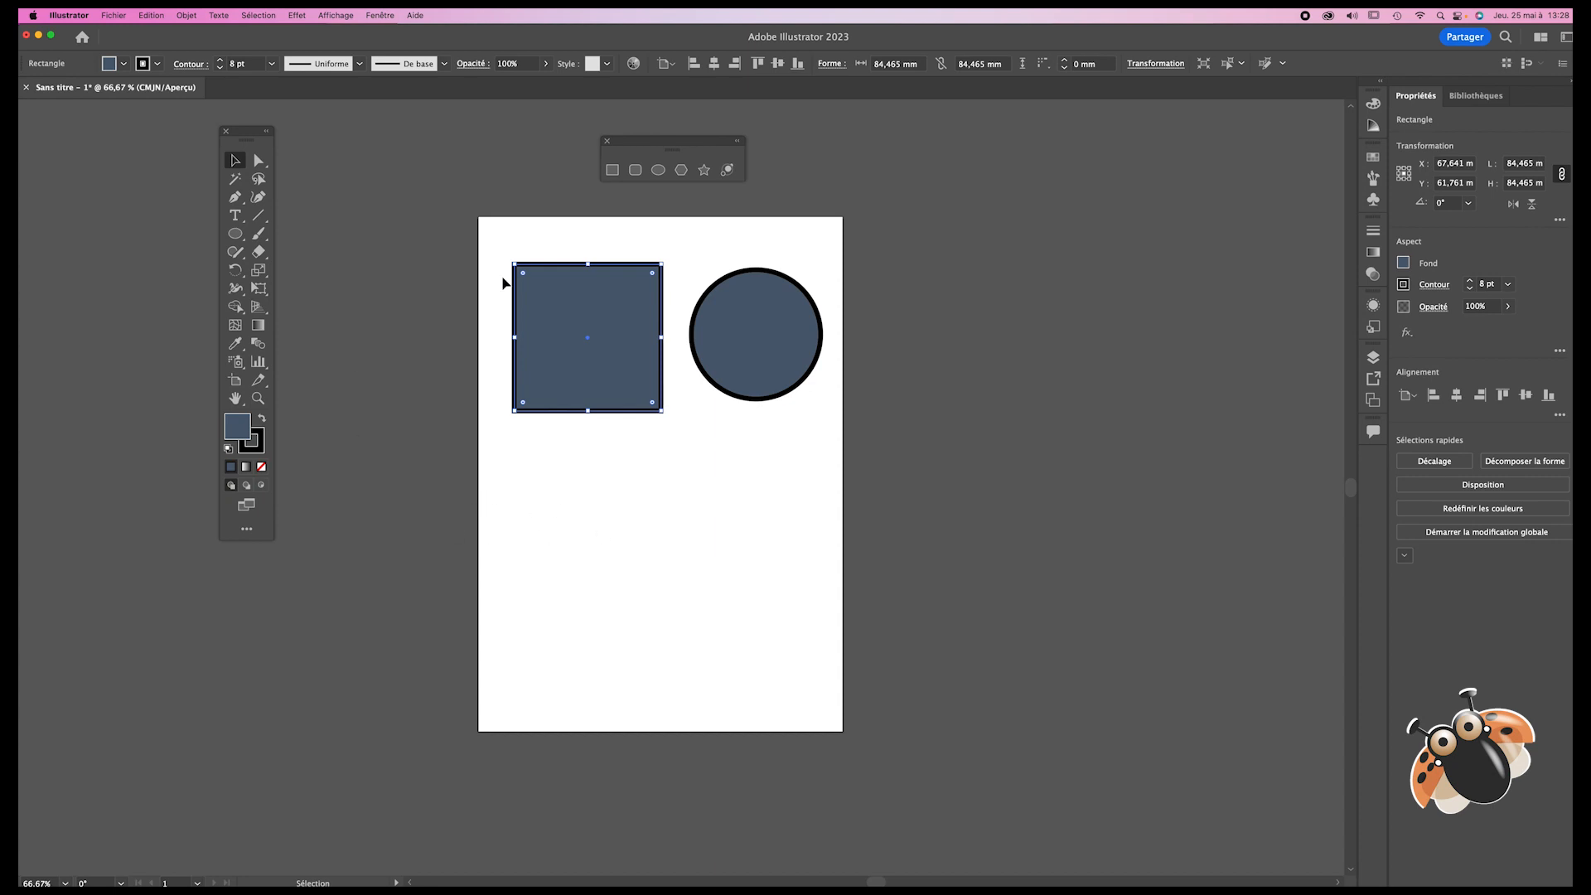
pyautogui.click(612, 170)
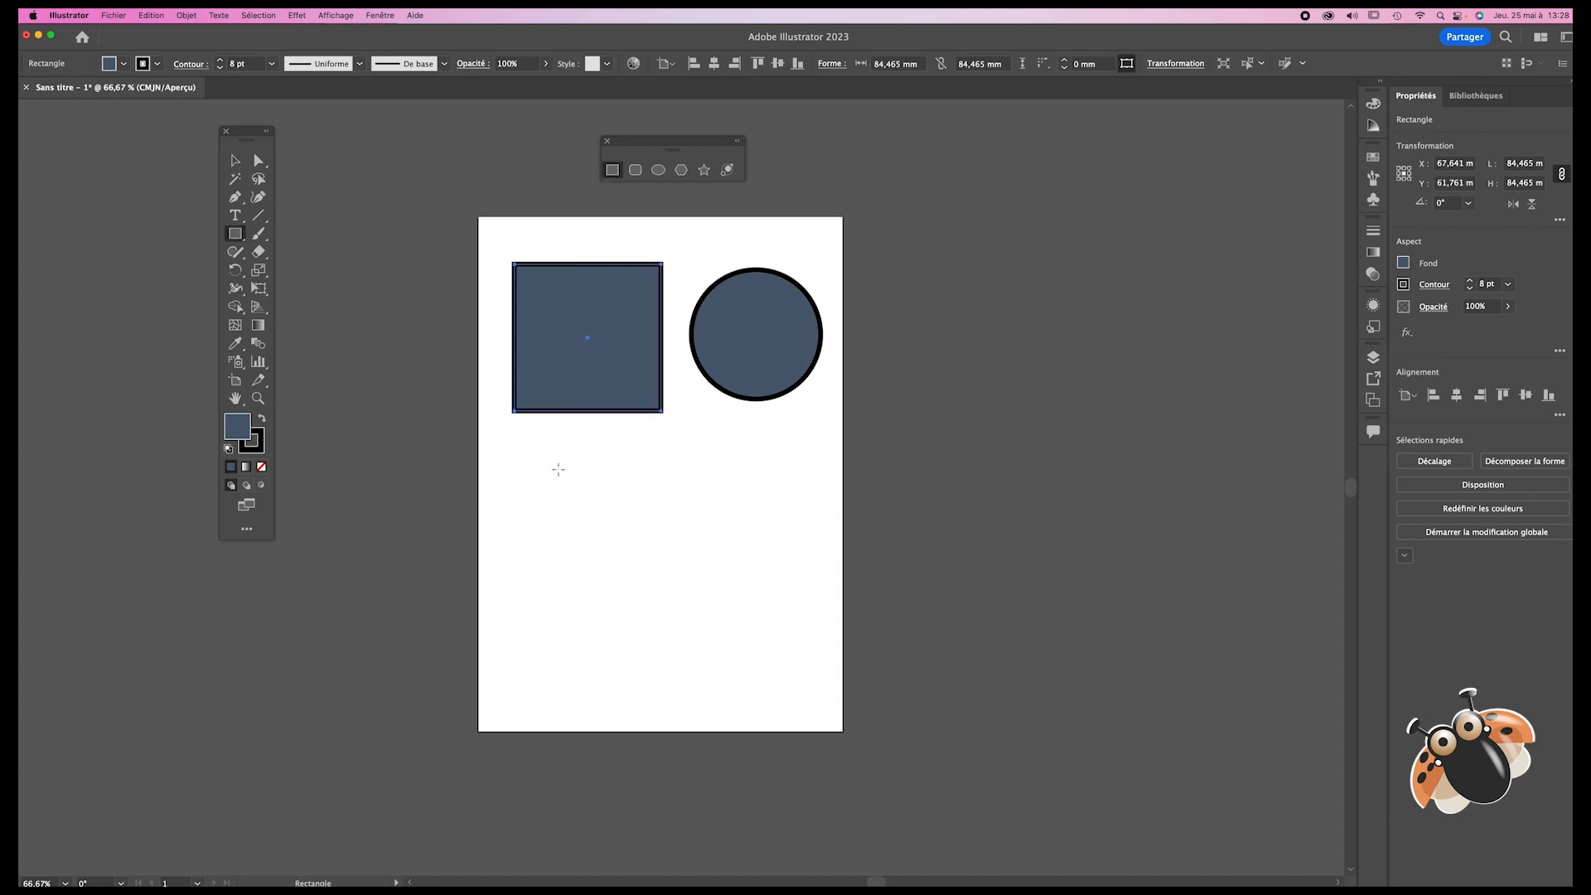
pyautogui.moveTo(517, 435)
pyautogui.mouseDown()
pyautogui.moveTo(698, 575)
pyautogui.moveTo(709, 557)
pyautogui.moveTo(696, 544)
pyautogui.moveTo(648, 557)
pyautogui.moveTo(662, 570)
pyautogui.moveTo(623, 541)
pyautogui.moveTo(645, 561)
pyautogui.mouseUp()
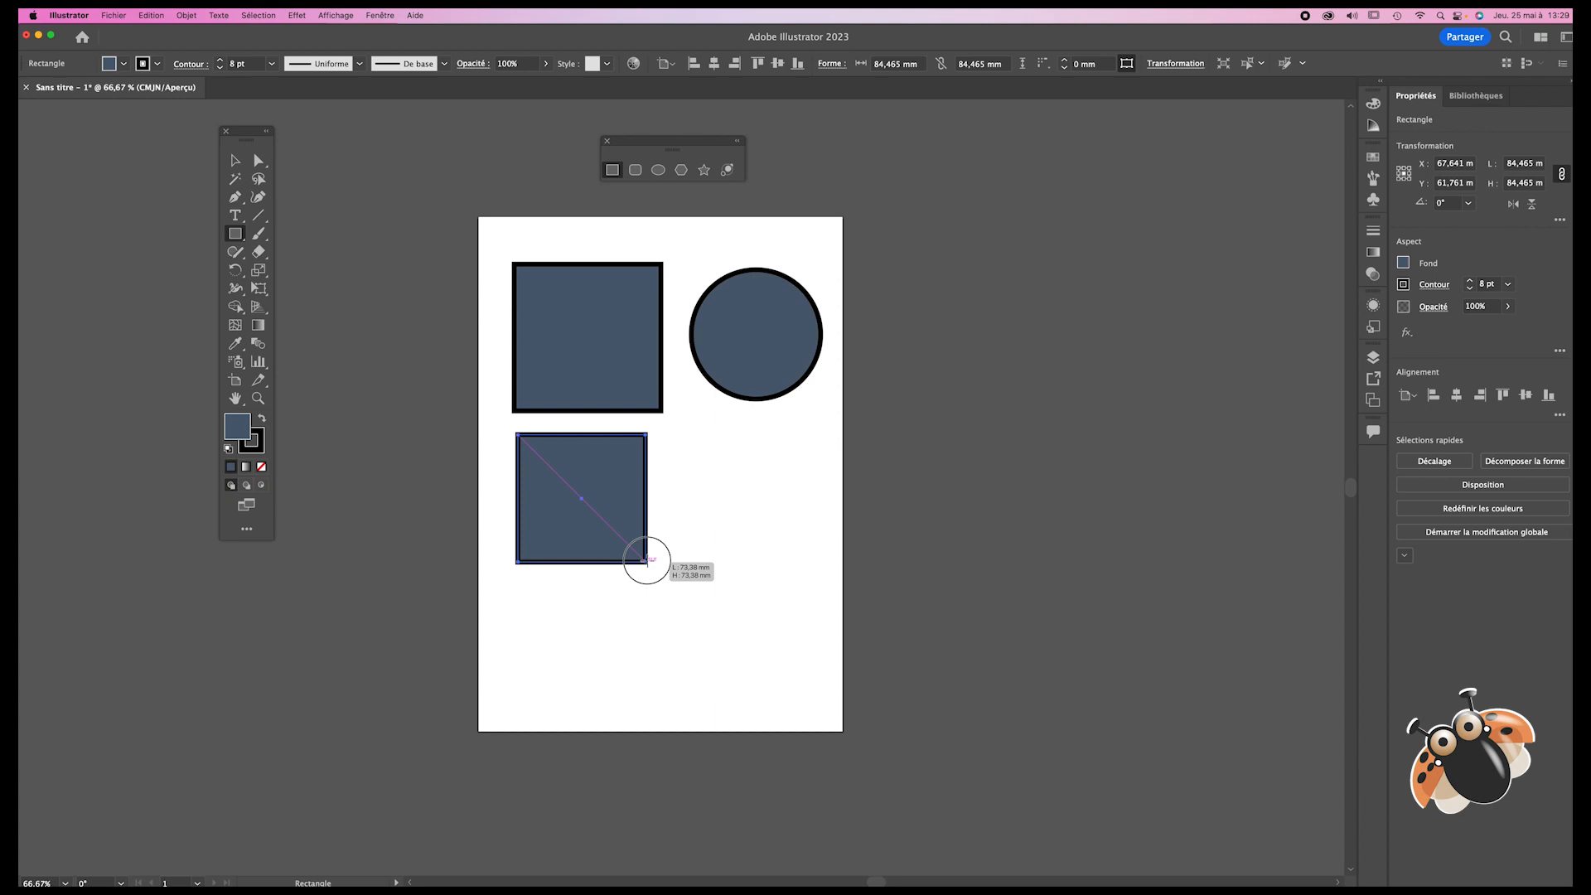
pyautogui.moveTo(646, 561); pyautogui.dragTo(646, 560)
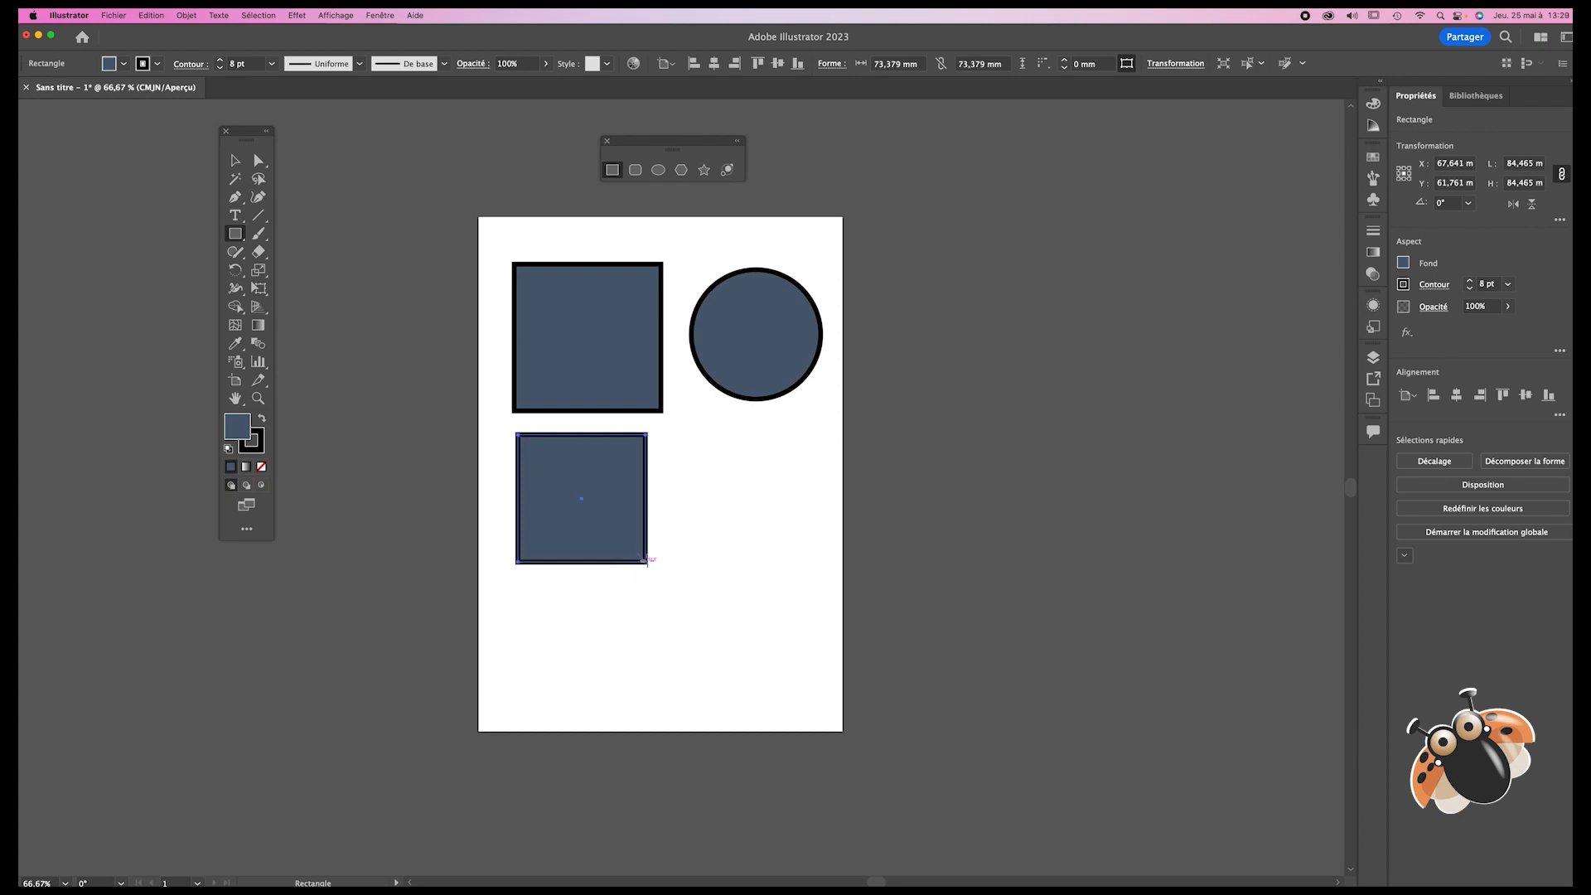
# Step: Draw a circle about 48 mm in diameter to the right of the lower square and deselect it
pyautogui.click(658, 170)
pyautogui.moveTo(704, 446); pyautogui.dragTo(791, 530)
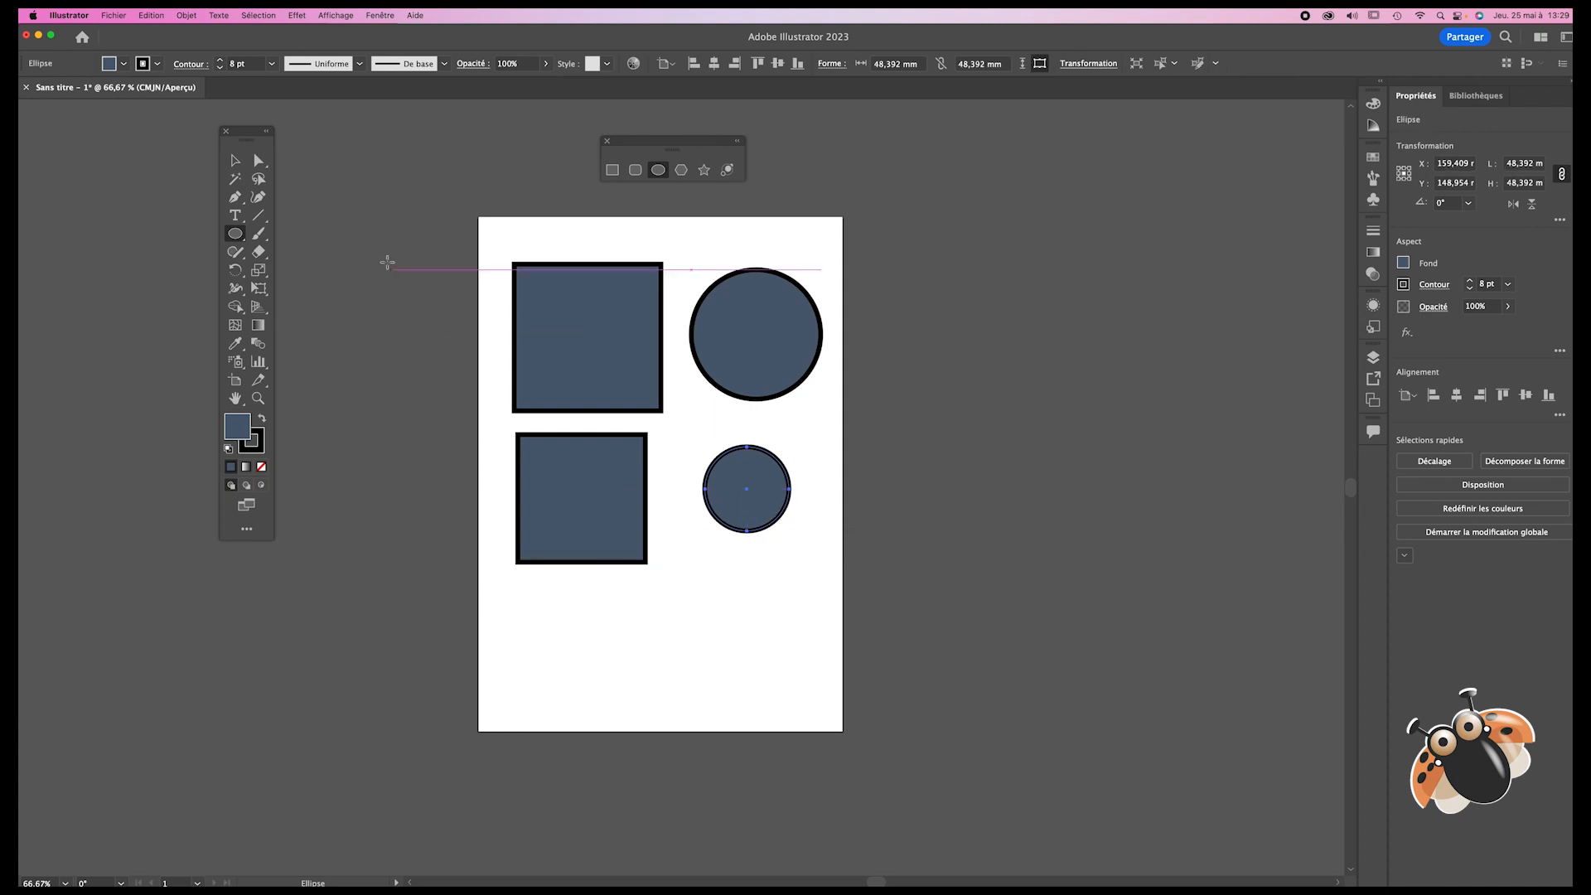
pyautogui.click(236, 163)
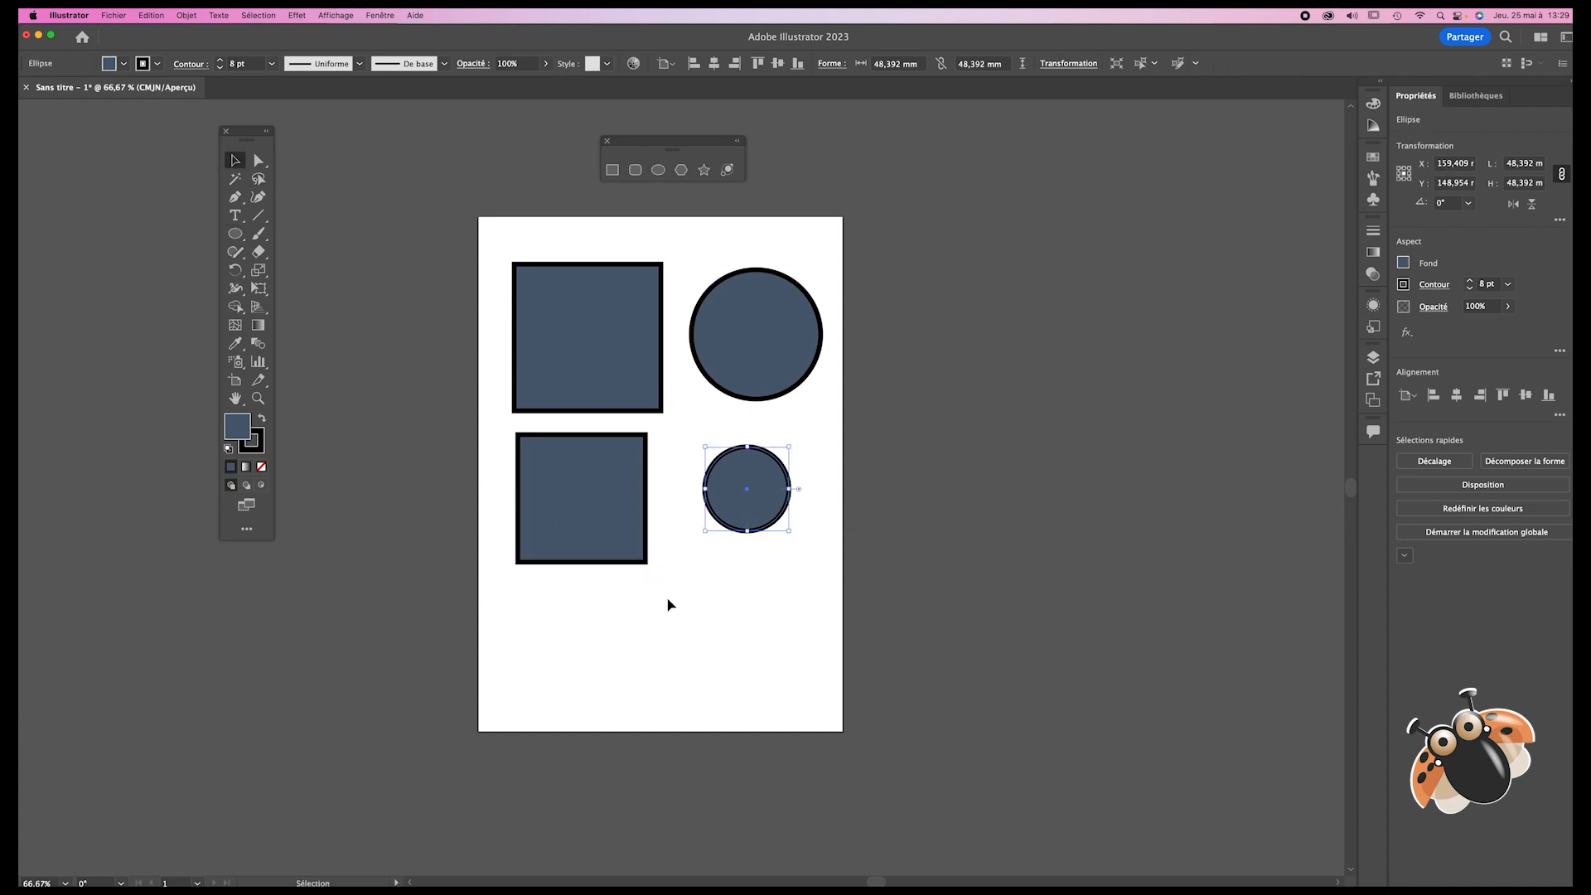
pyautogui.click(717, 618)
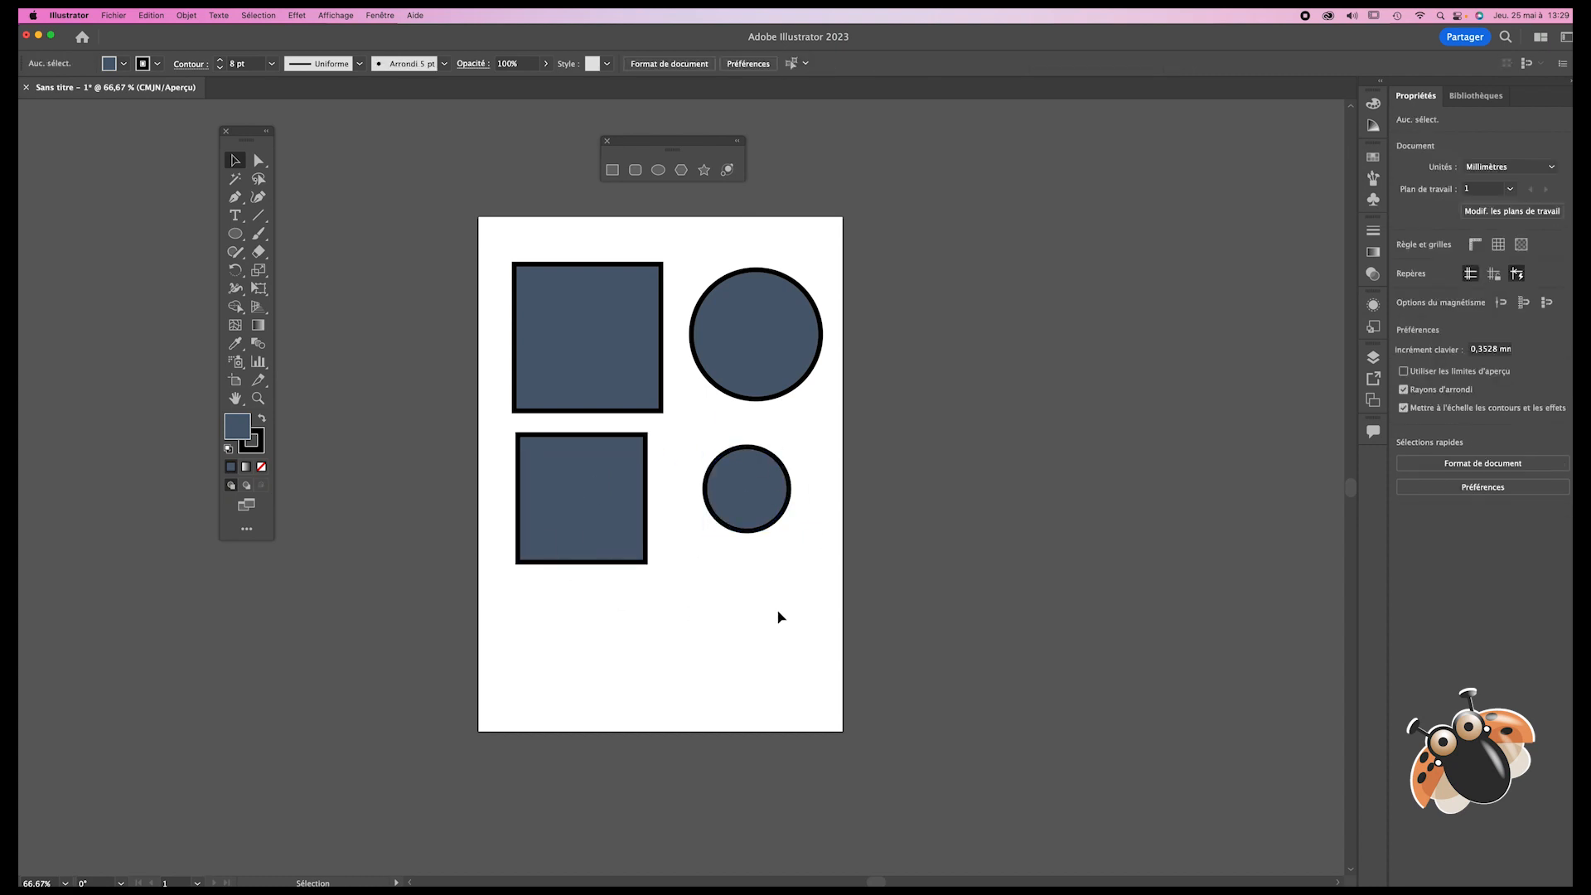
# Step: Create a square of exactly 80 × 80 mm by numeric size near the artboard's lower edge
pyautogui.scroll(-5, 779, 623)
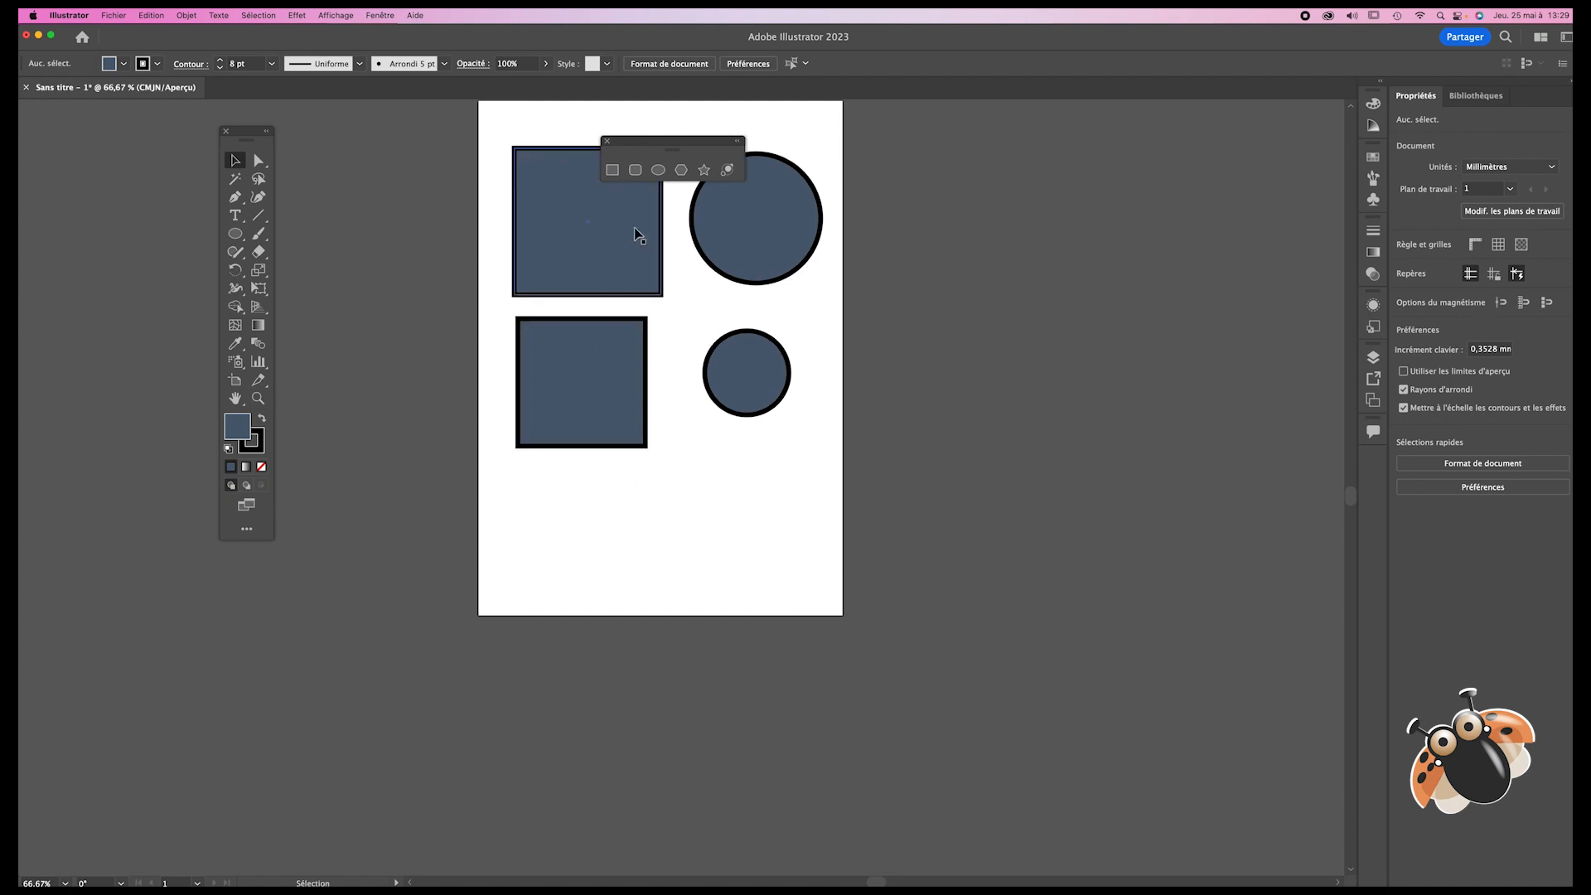
pyautogui.click(613, 171)
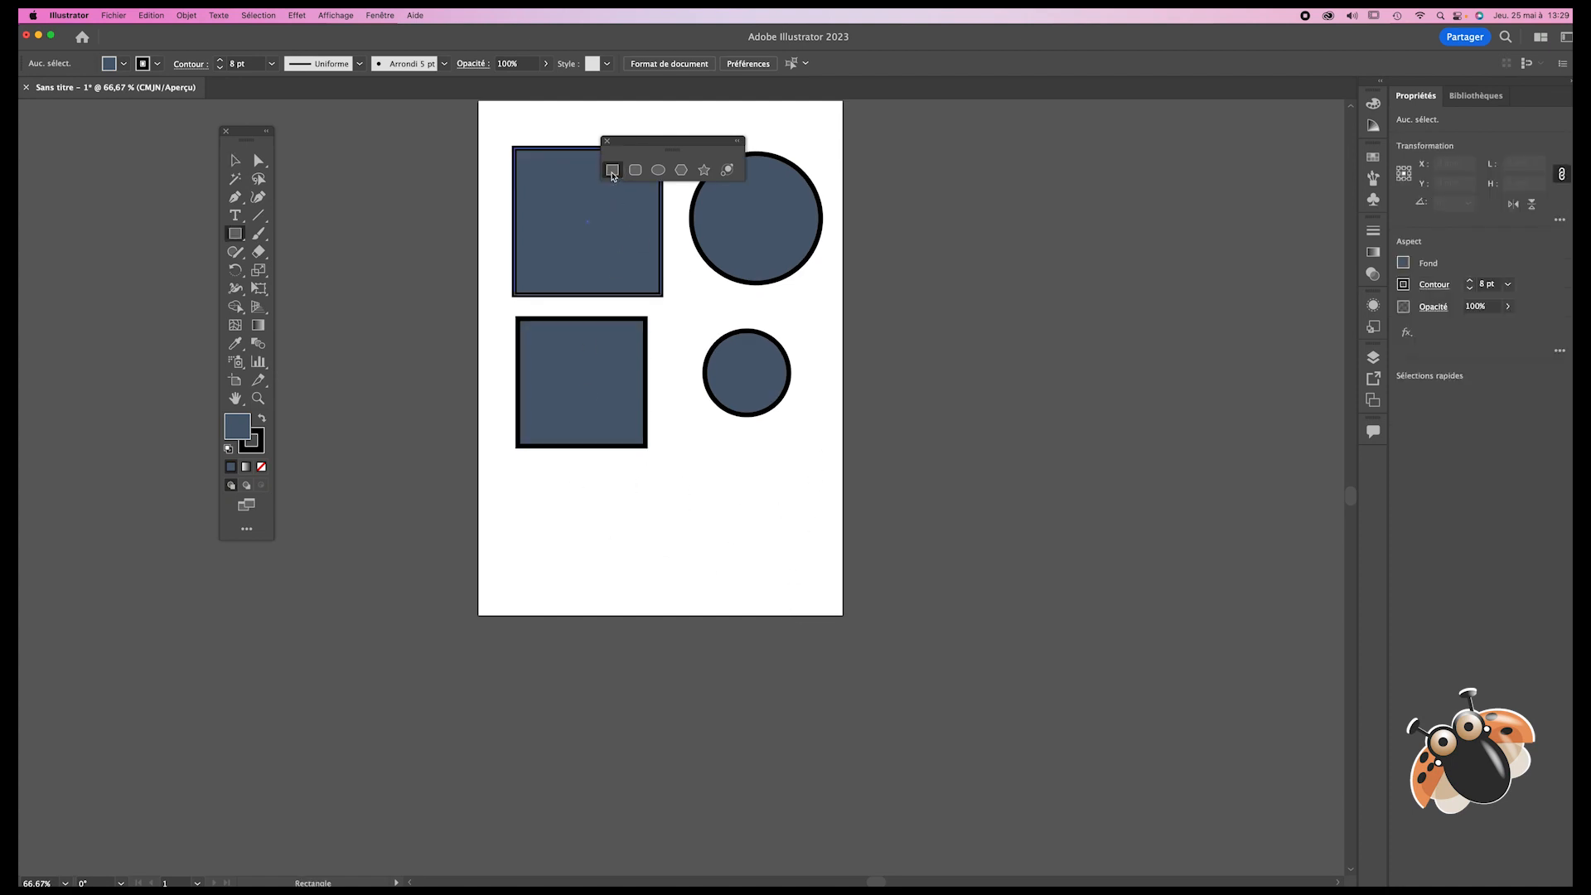
pyautogui.click(628, 512)
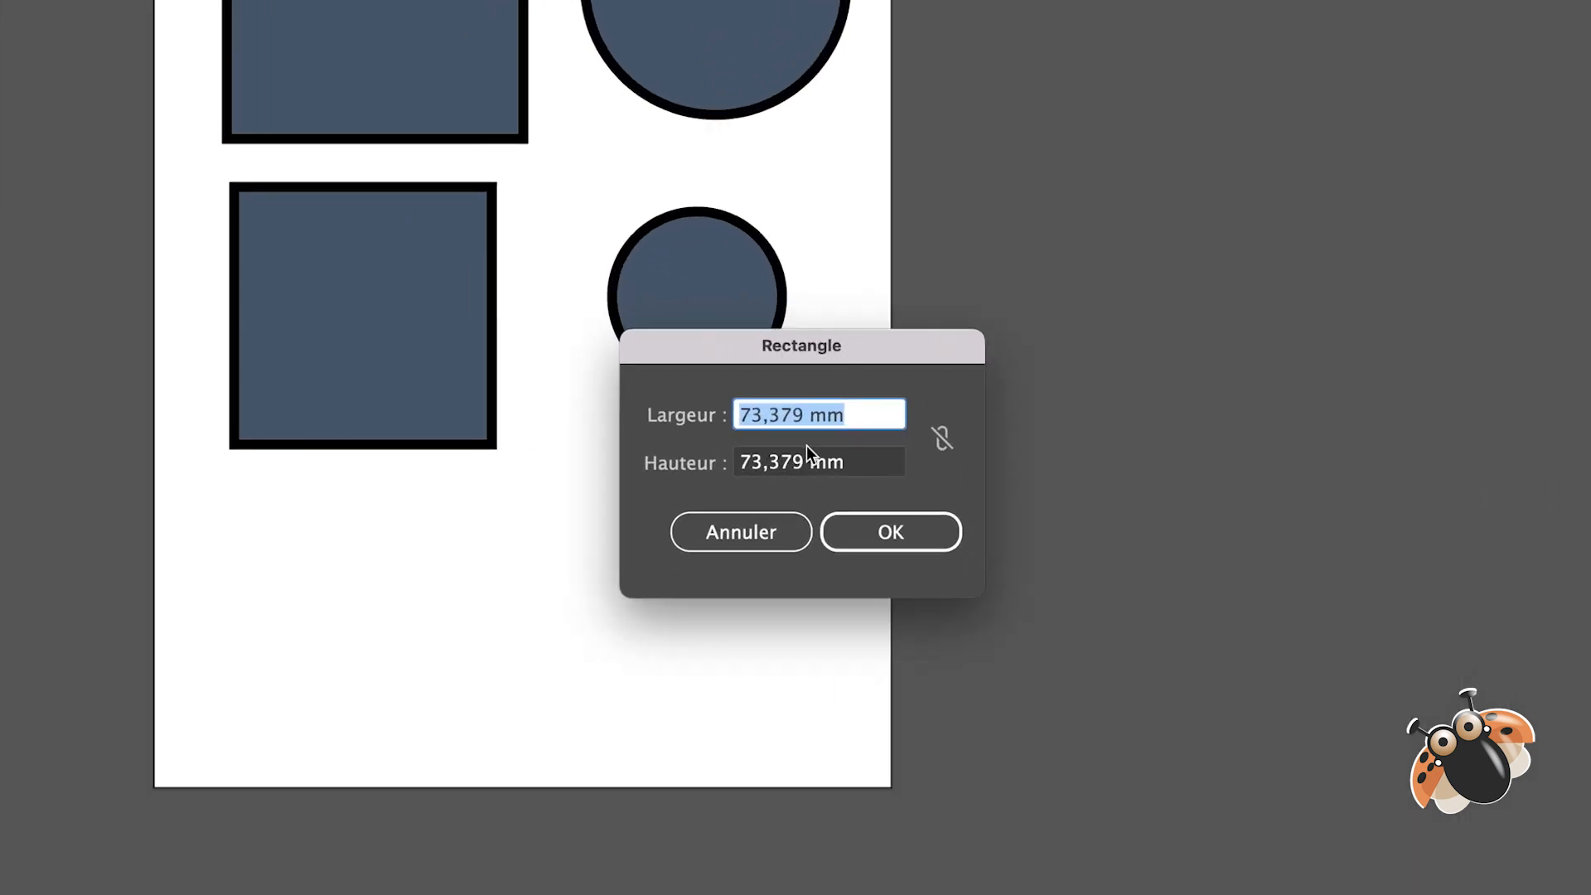
pyautogui.click(803, 421)
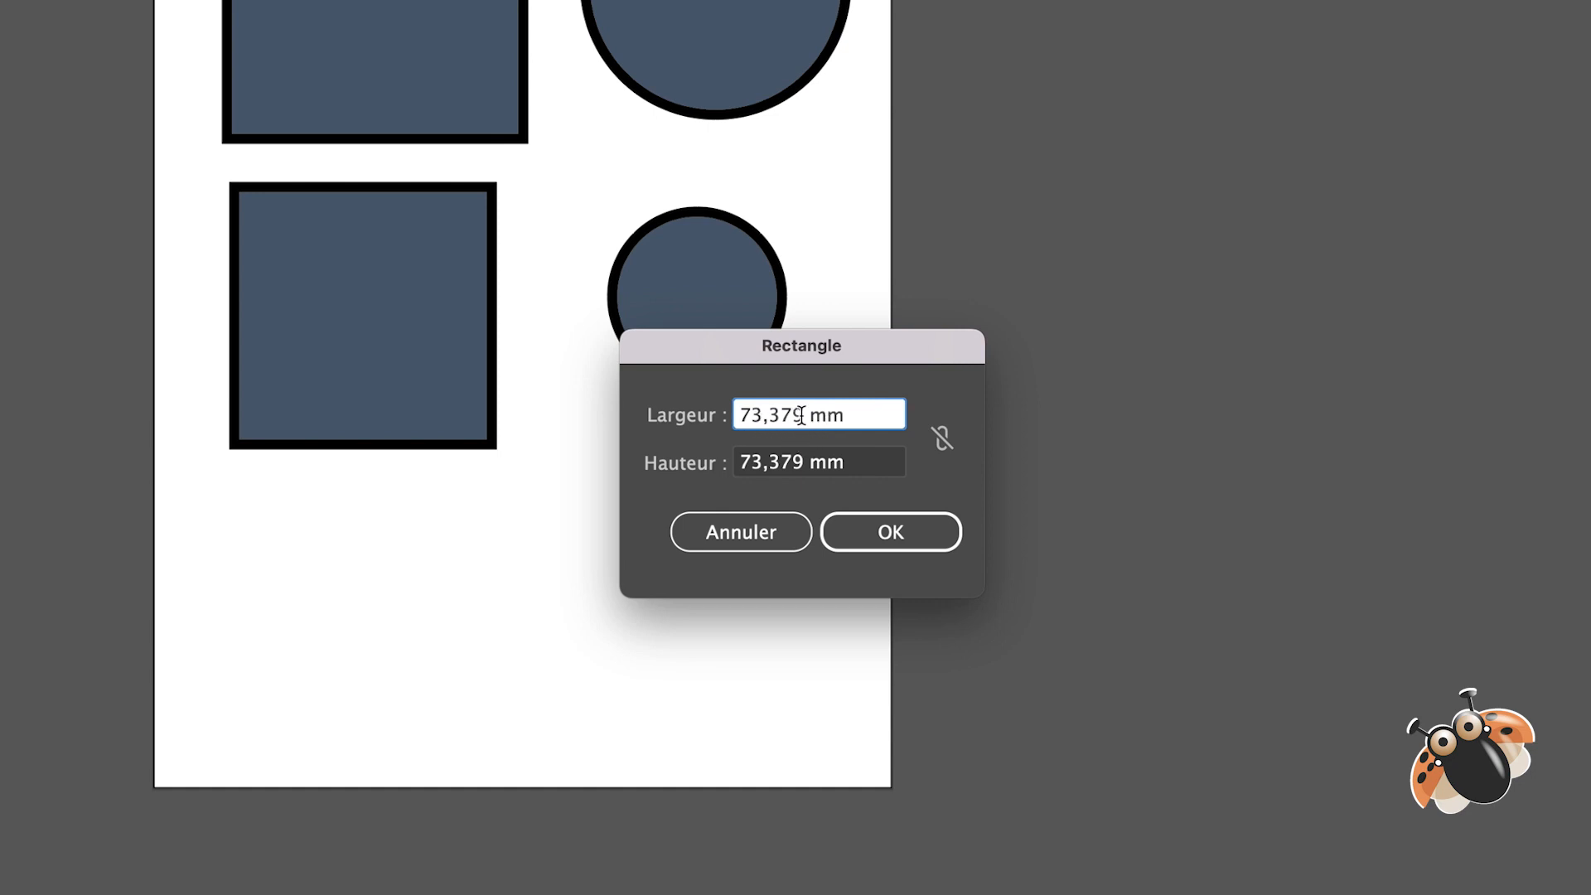
pyautogui.moveTo(803, 416); pyautogui.dragTo(730, 404)
pyautogui.write('80')
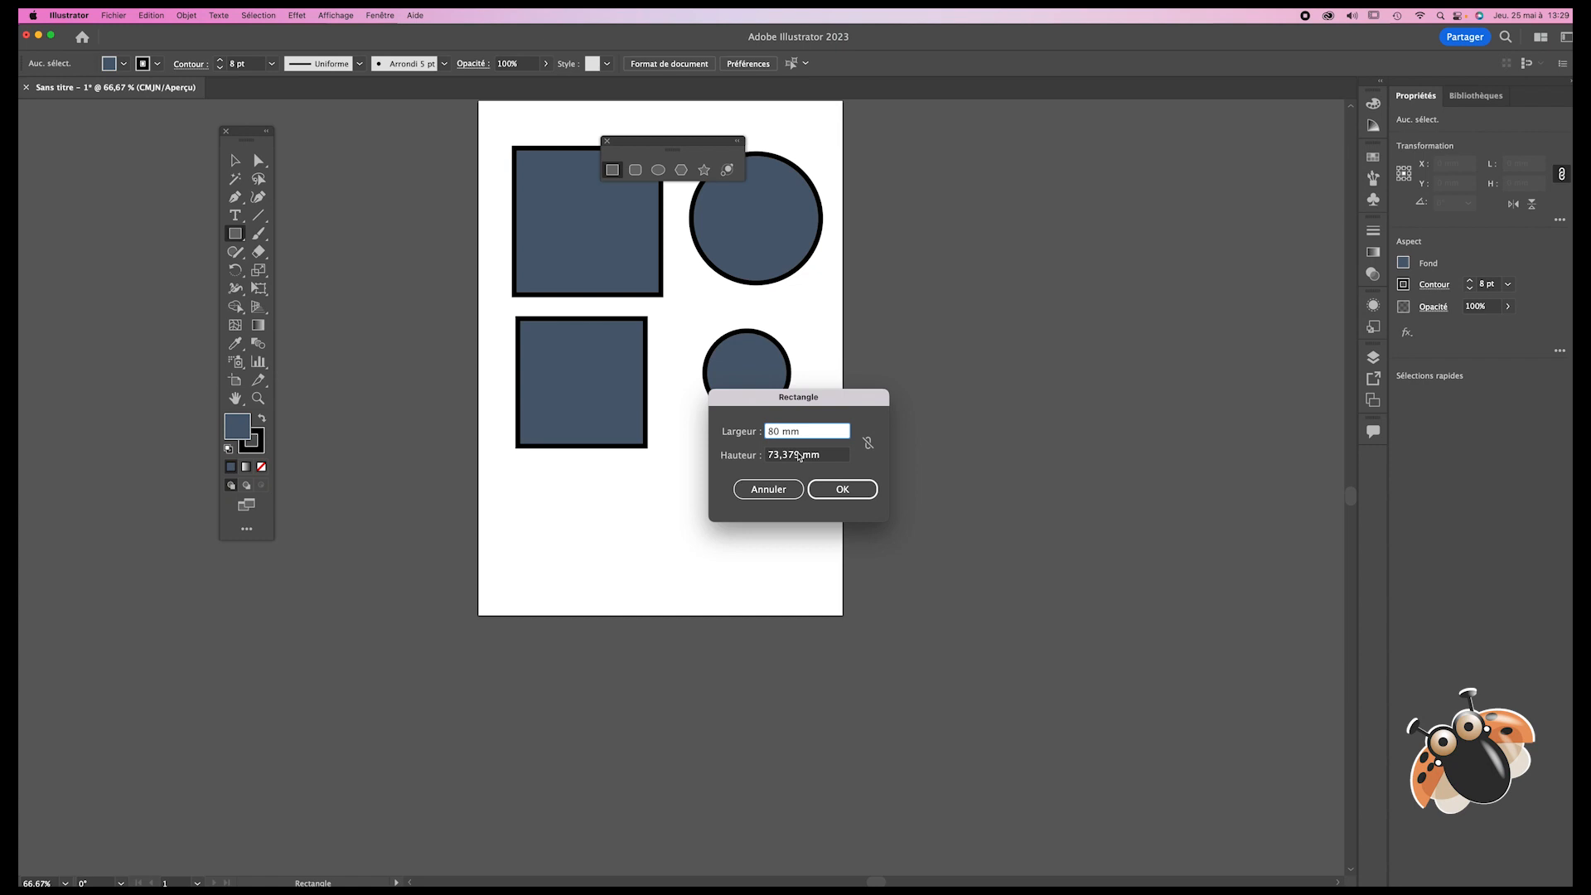
pyautogui.moveTo(799, 455); pyautogui.dragTo(763, 456)
pyautogui.write('80')
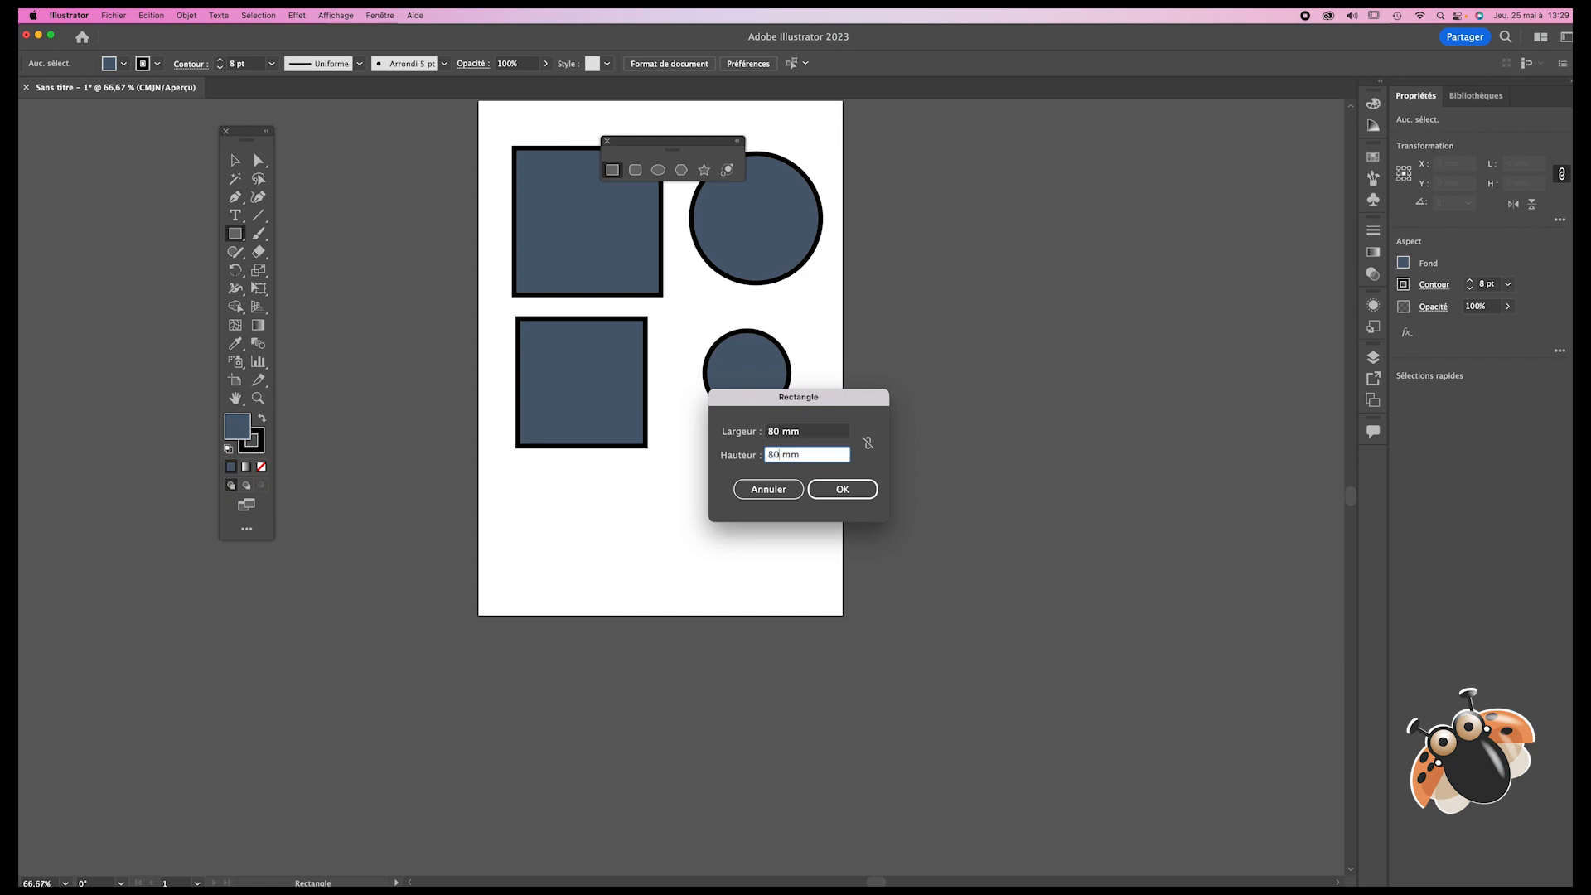
pyautogui.click(841, 490)
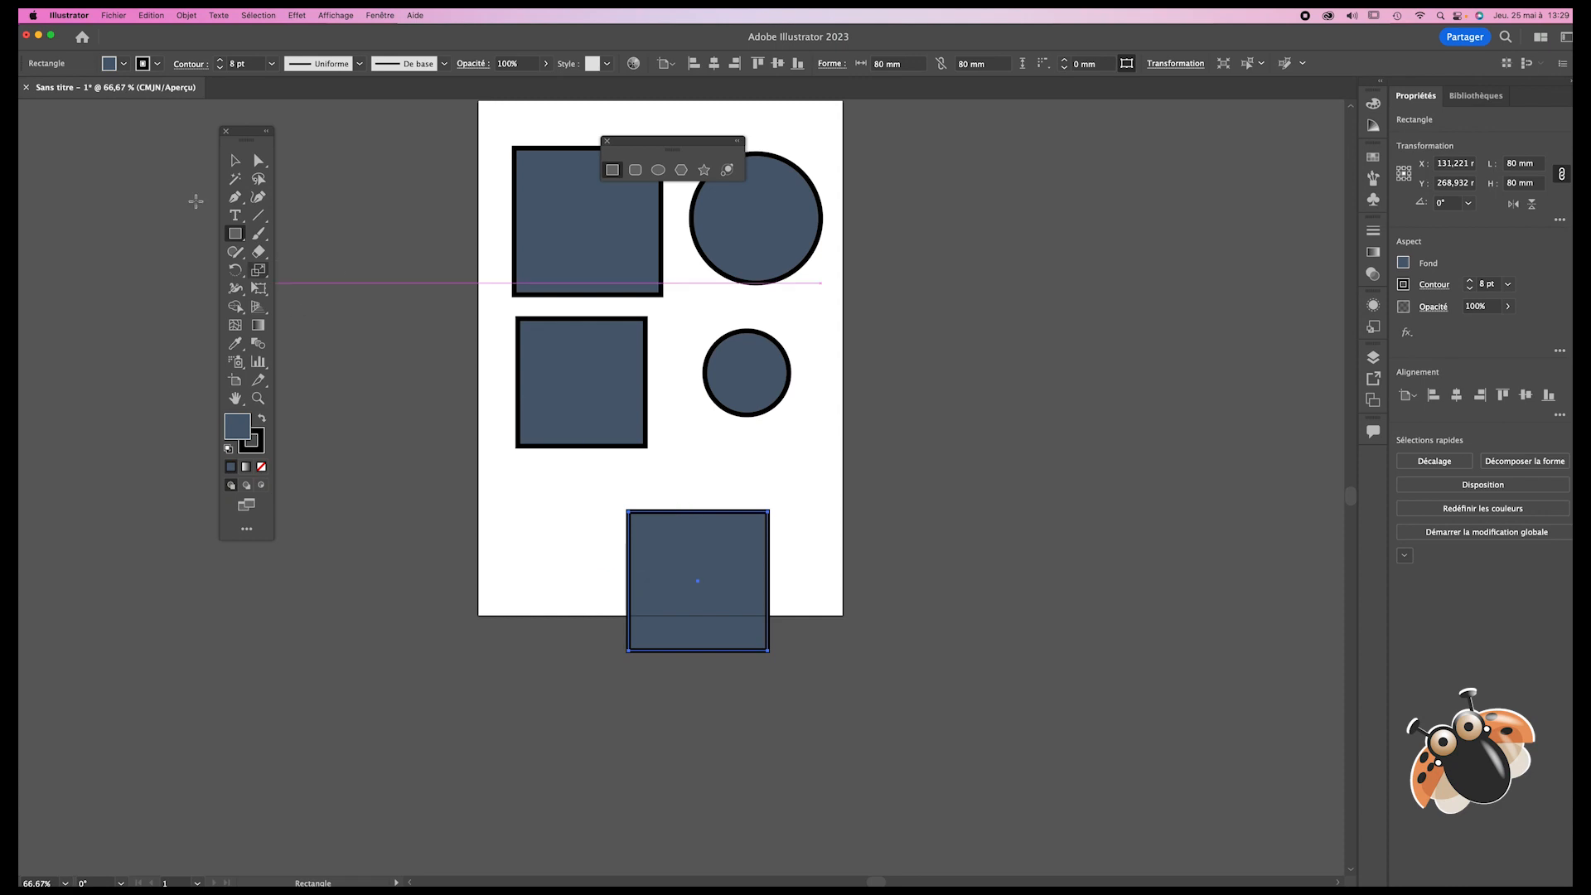
# Step: Select the 80 mm square at the artboard's lower edge and delete it
pyautogui.click(235, 164)
pyautogui.click(627, 550)
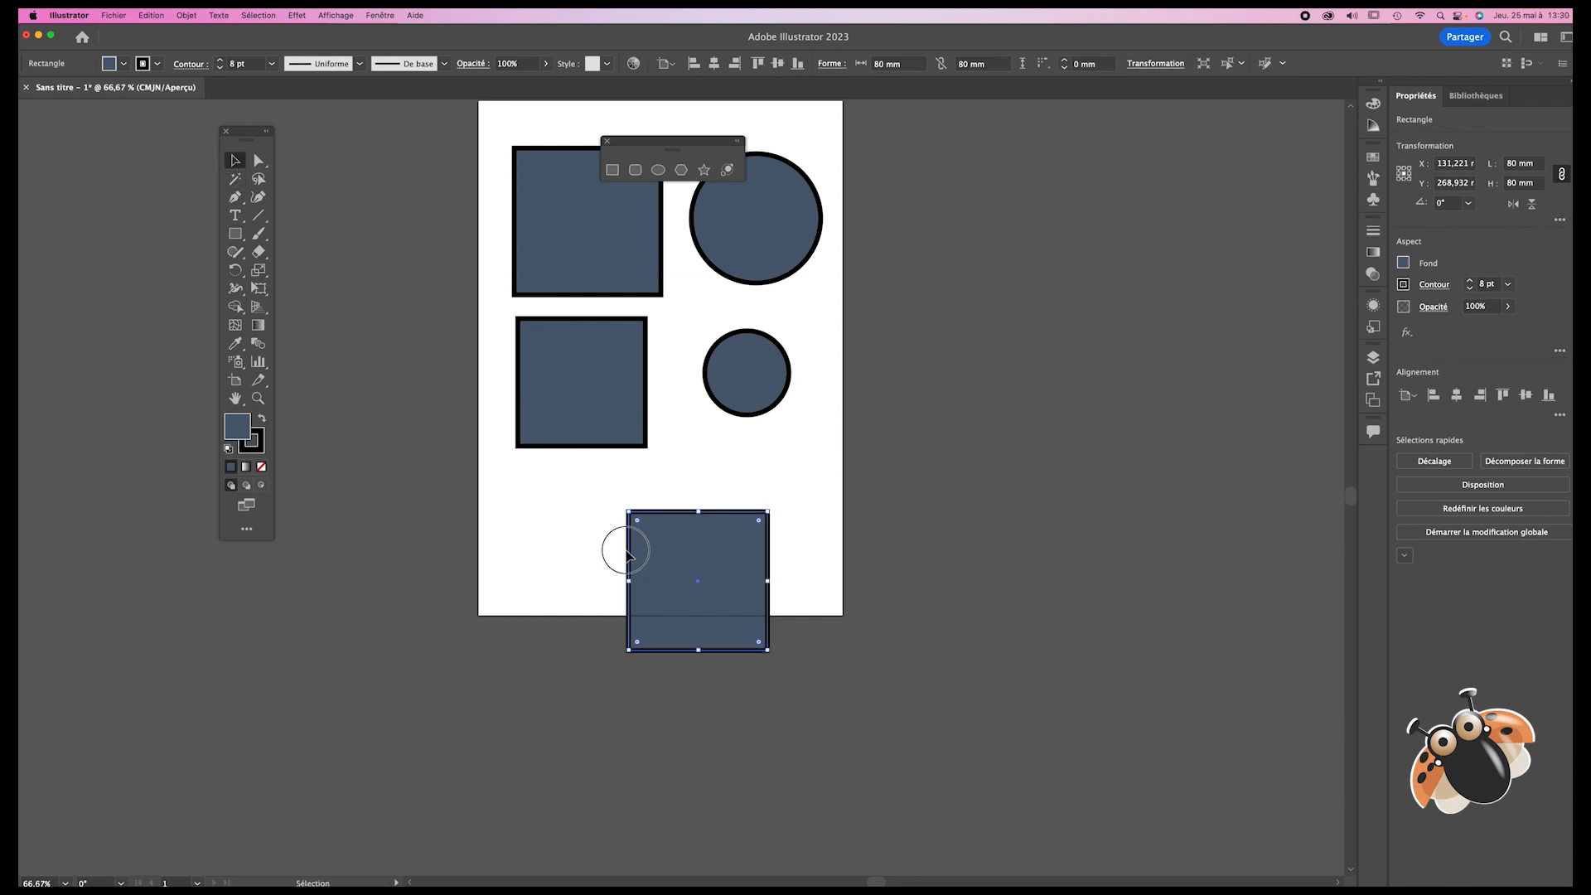
pyautogui.moveTo(636, 551); pyautogui.dragTo(557, 515)
pyautogui.press('Delete')
# Step: Create a 90 × 90 mm square by numeric size near the artboard's lower edge, with width and height linked
pyautogui.click(609, 170)
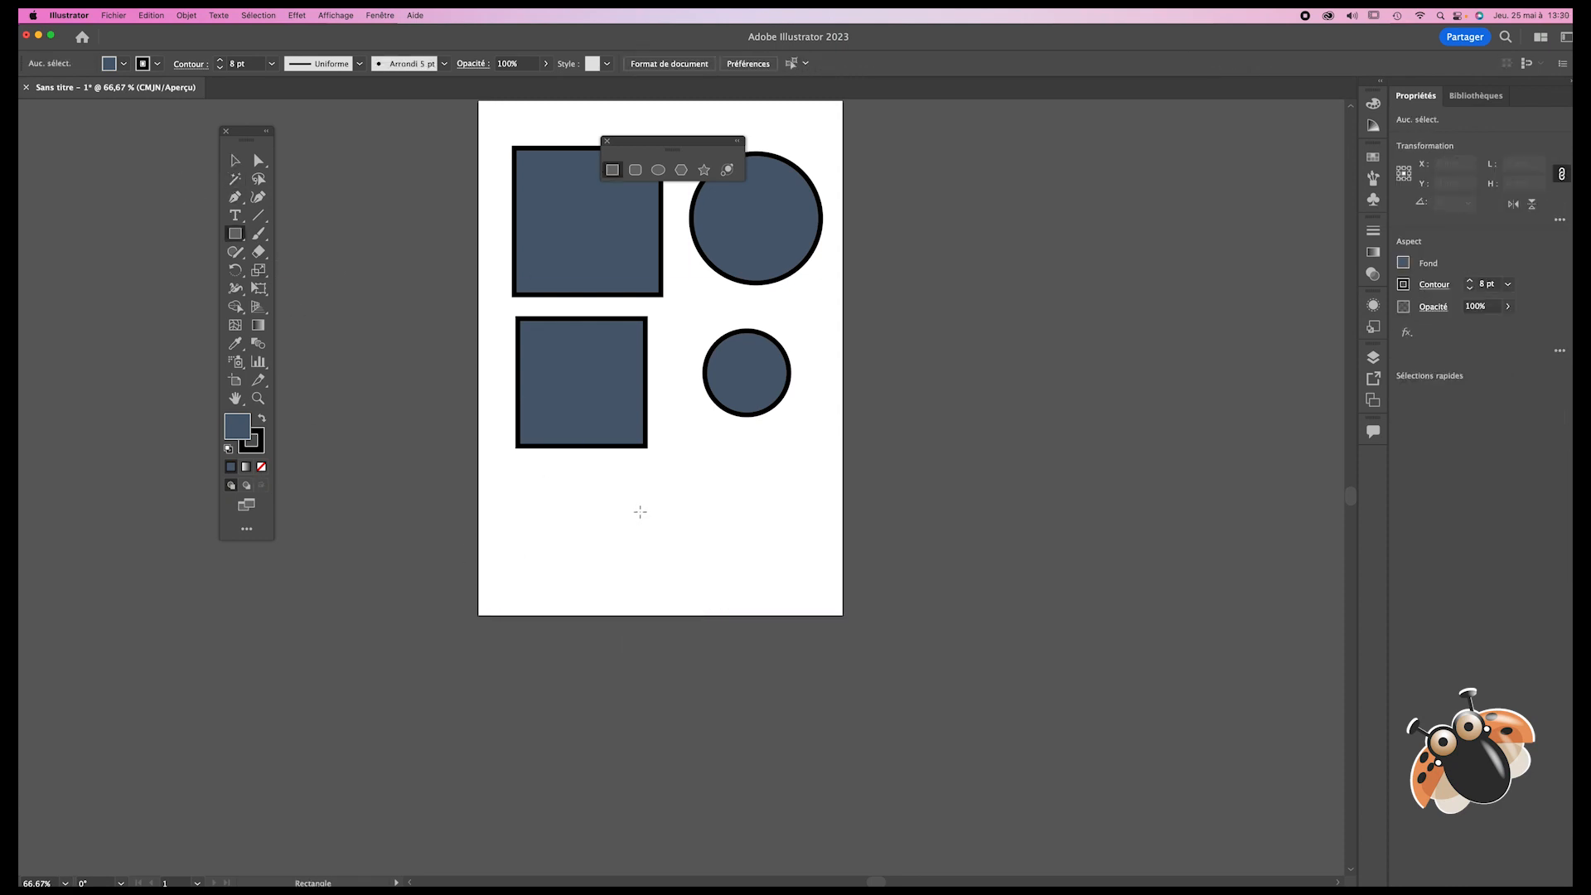
pyautogui.click(684, 498)
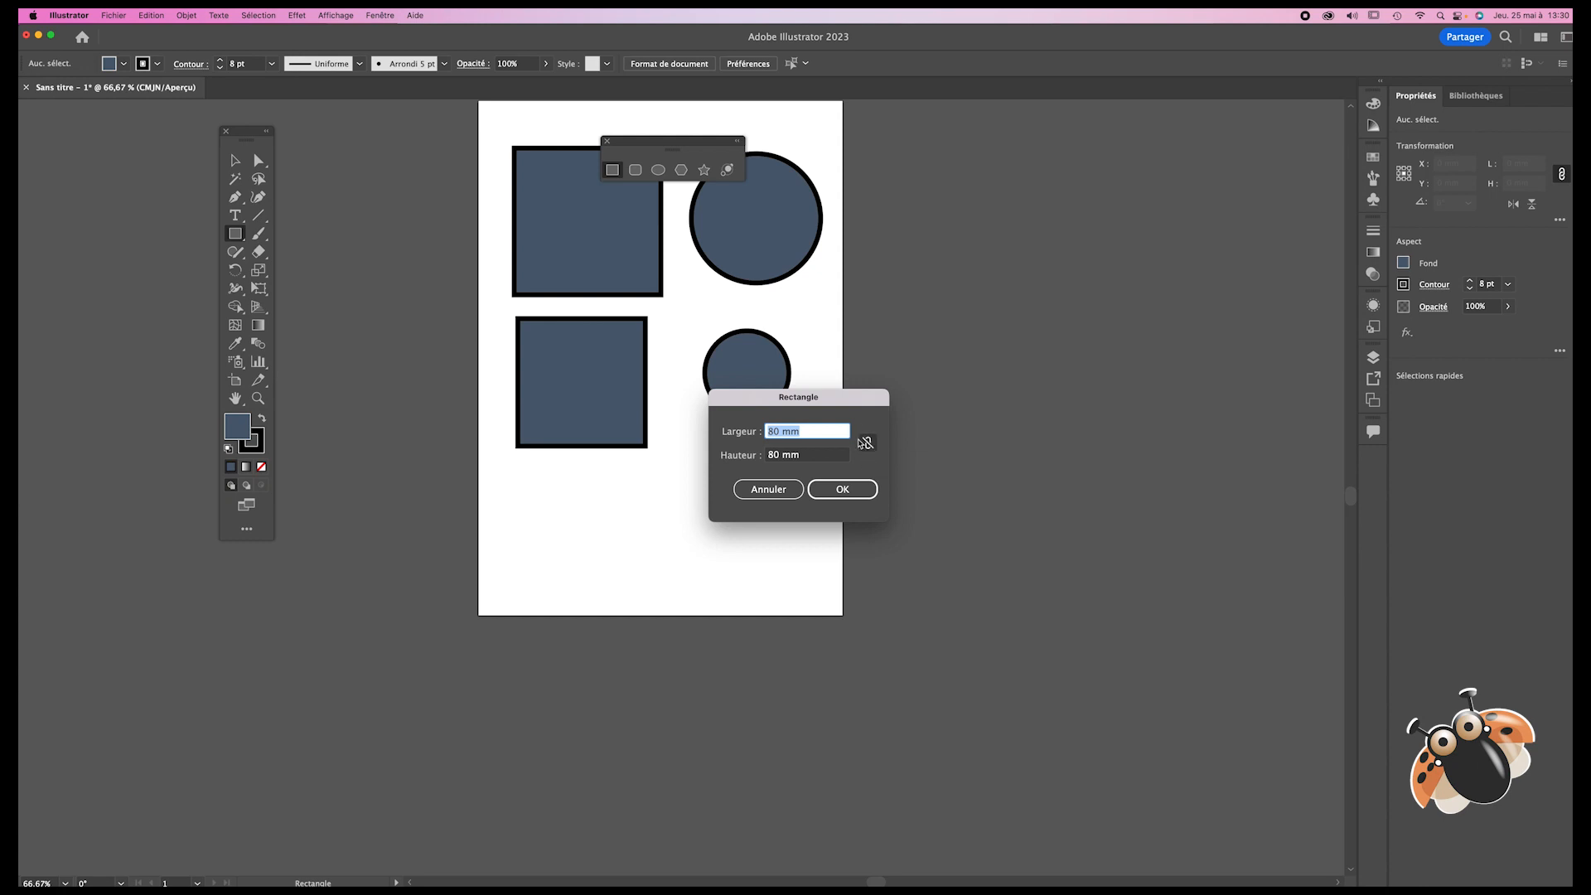
pyautogui.click(774, 455)
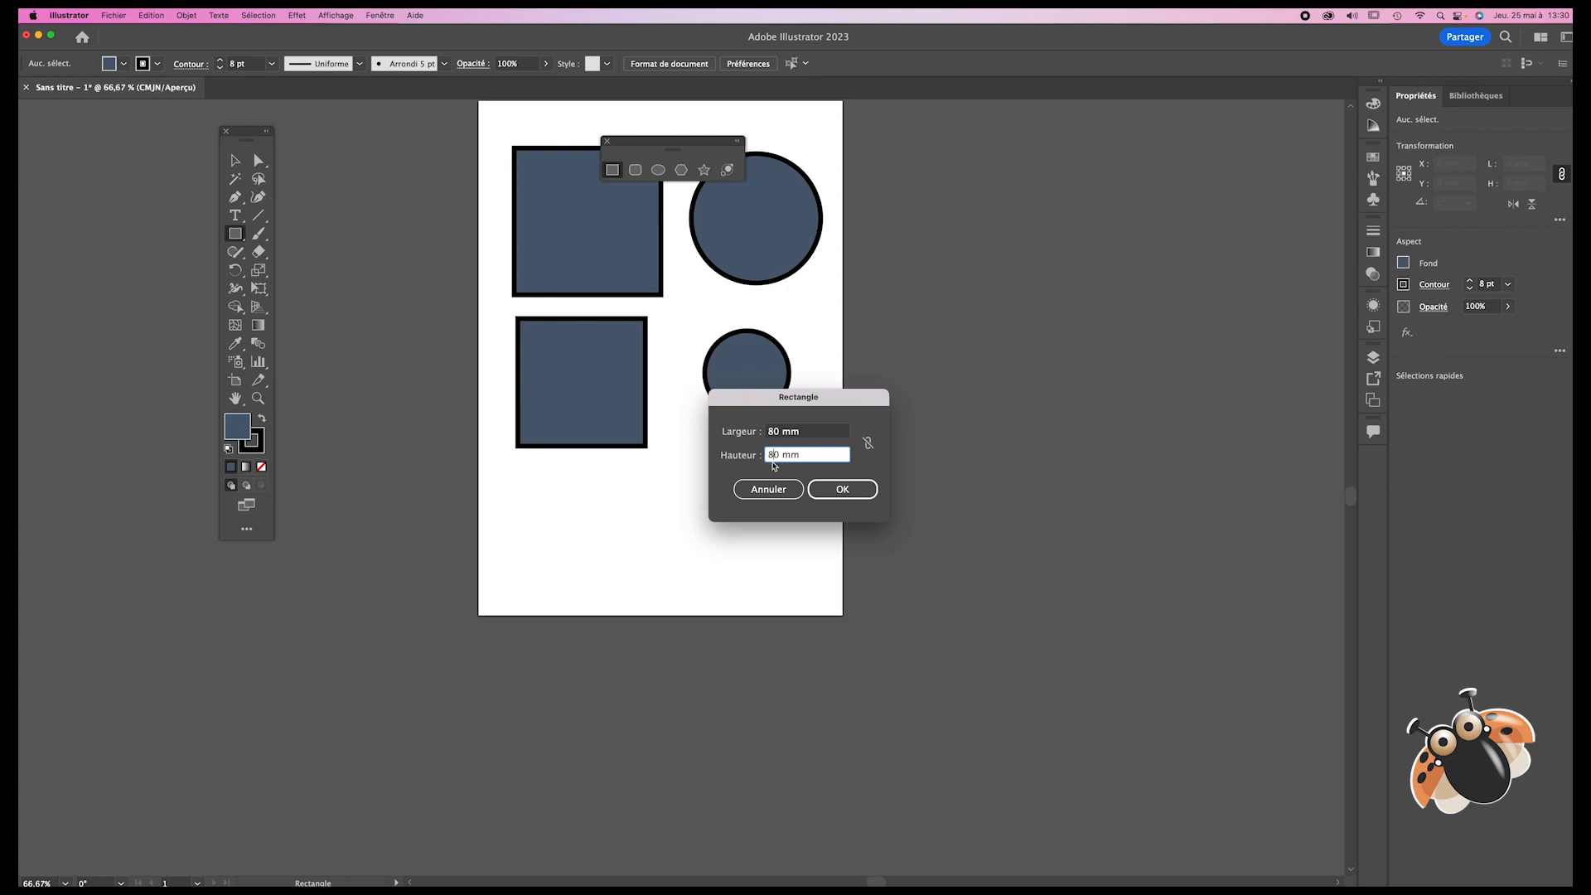
pyautogui.press('BackSpace')
pyautogui.write('95')
pyautogui.click(842, 488)
pyautogui.click(867, 444)
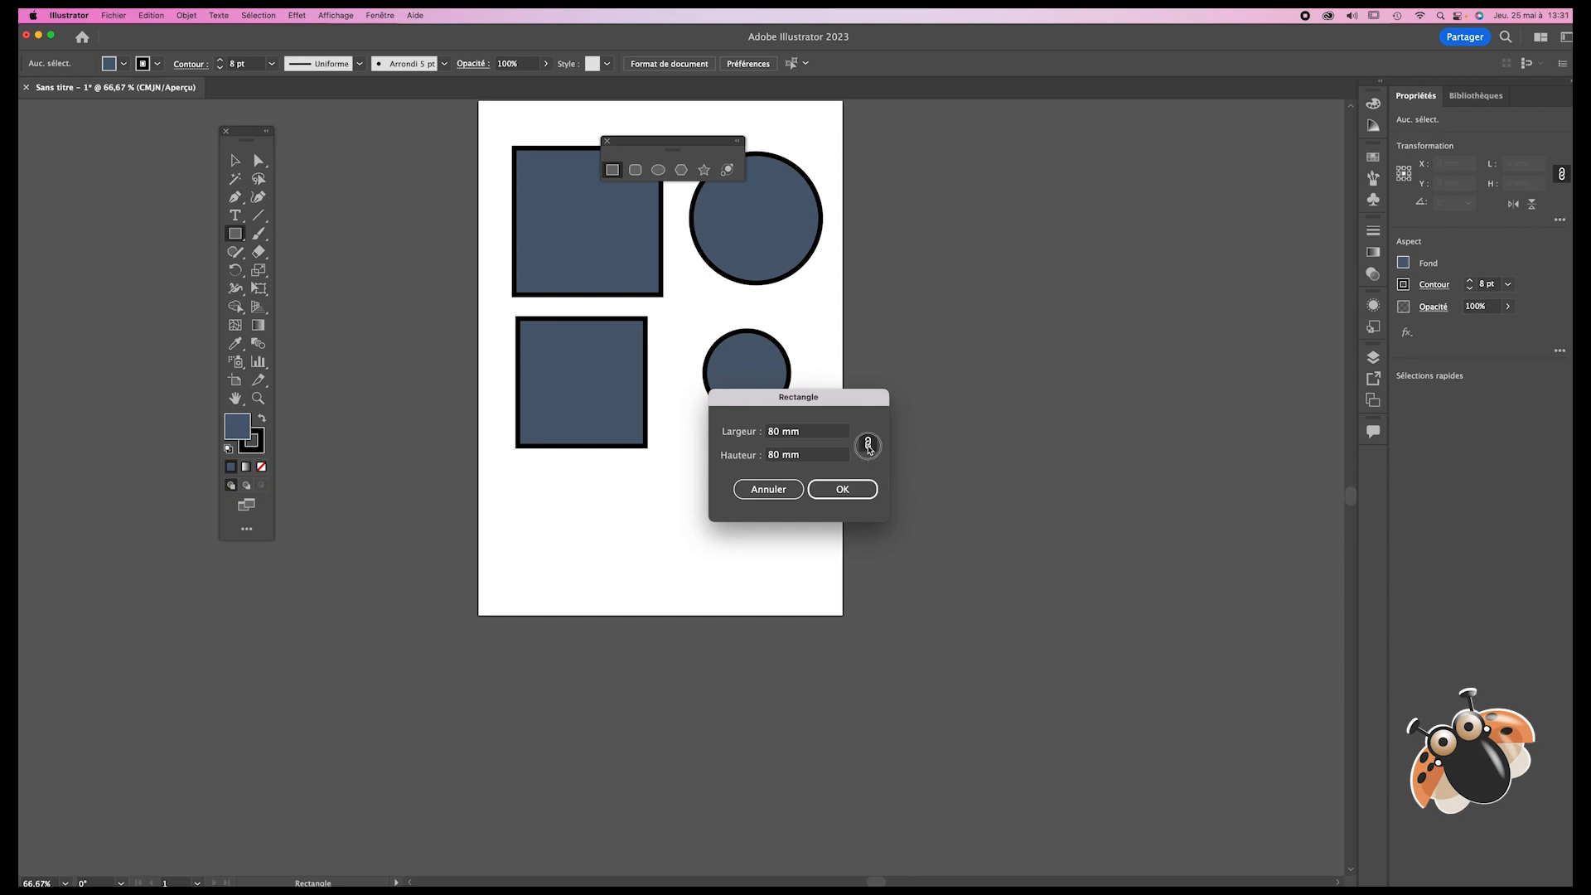
pyautogui.click(777, 455)
pyautogui.press('BackSpace')
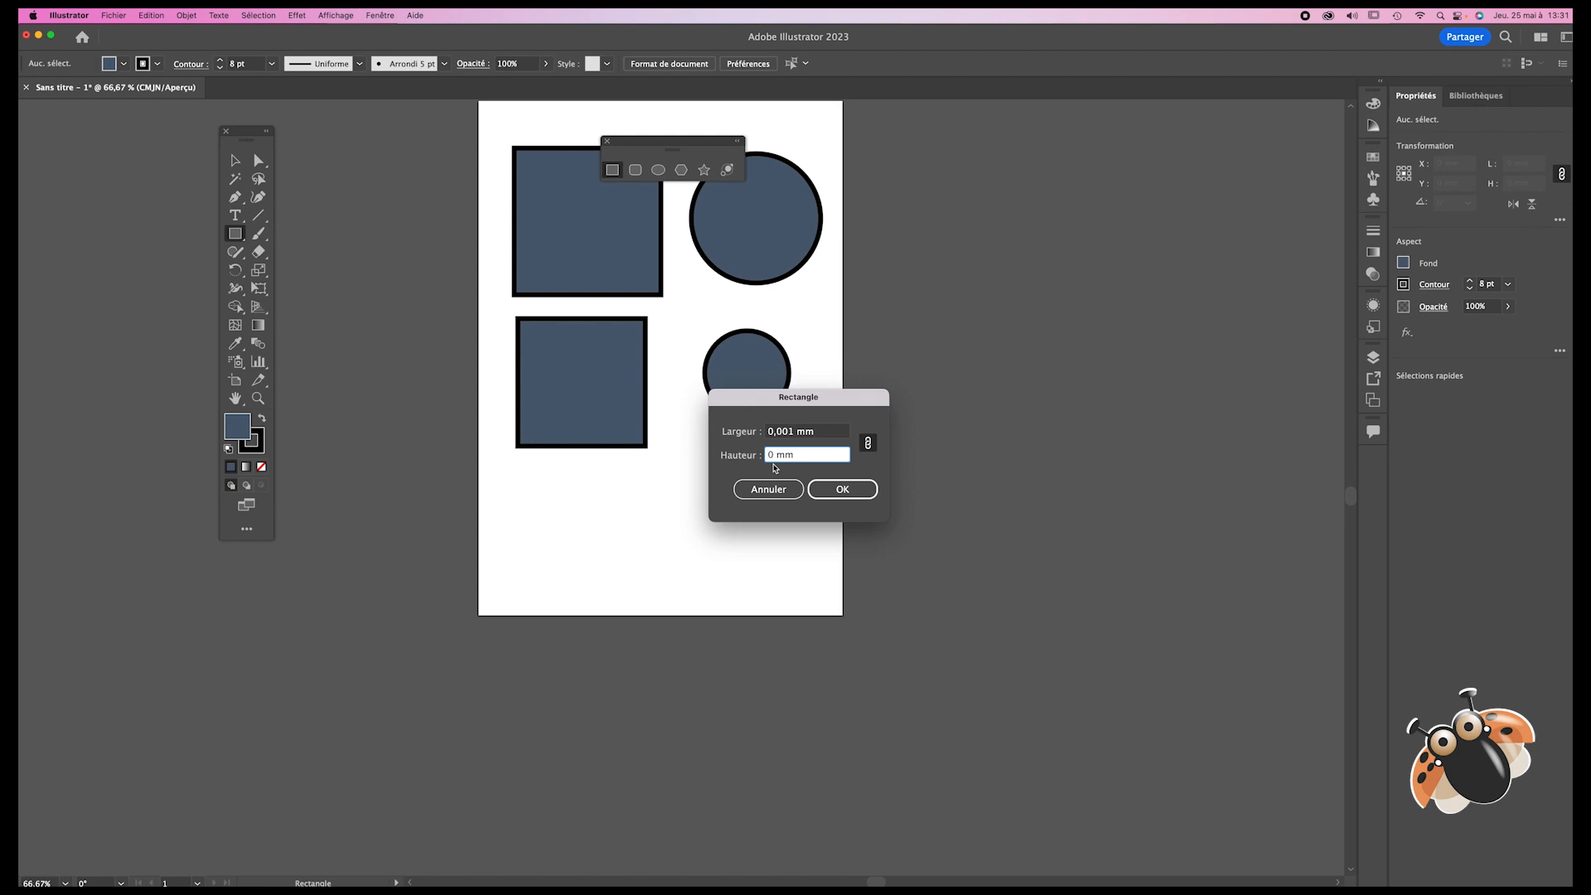
pyautogui.write('9')
pyautogui.click(852, 489)
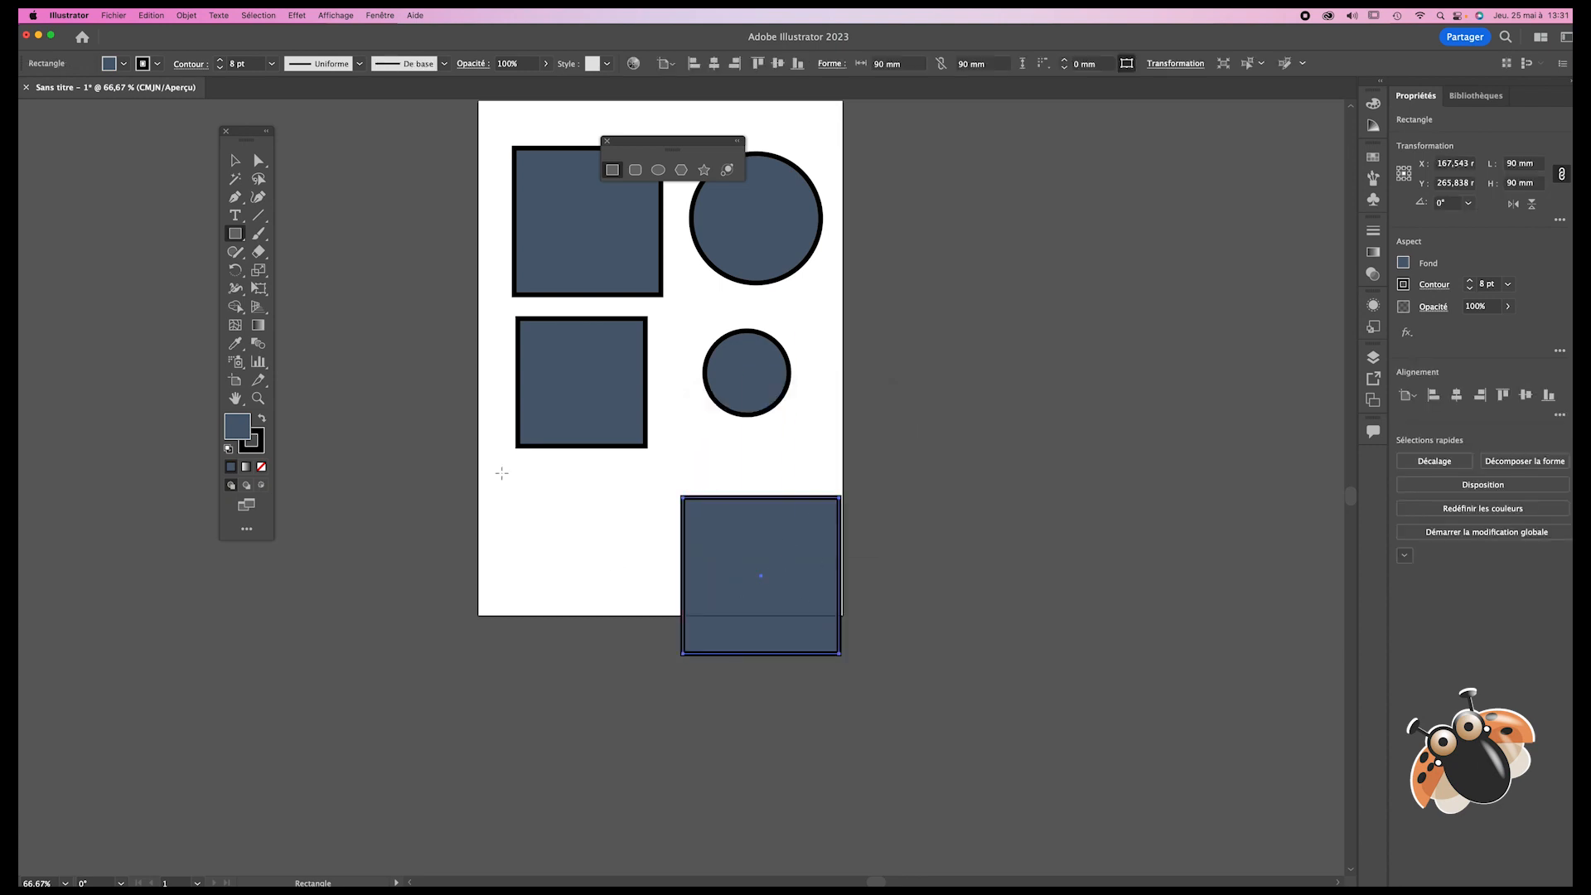
# Step: Move the 90 mm square below the lower square, and delete all shapes on the artboard
pyautogui.click(236, 159)
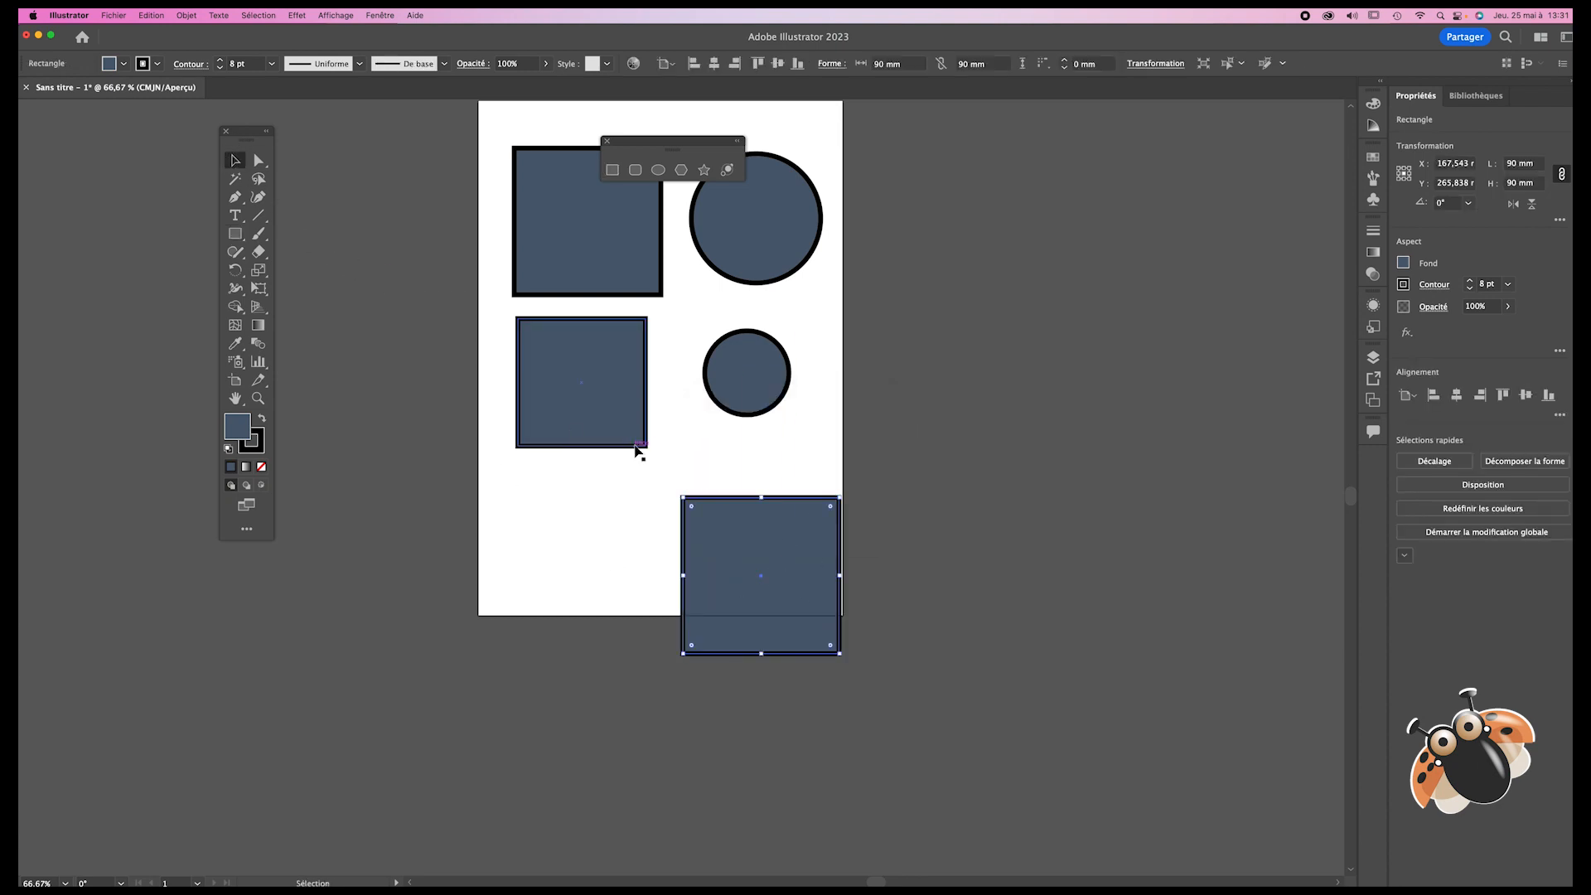
pyautogui.moveTo(711, 527); pyautogui.dragTo(531, 497)
pyautogui.click(859, 610)
pyautogui.press('super+a')
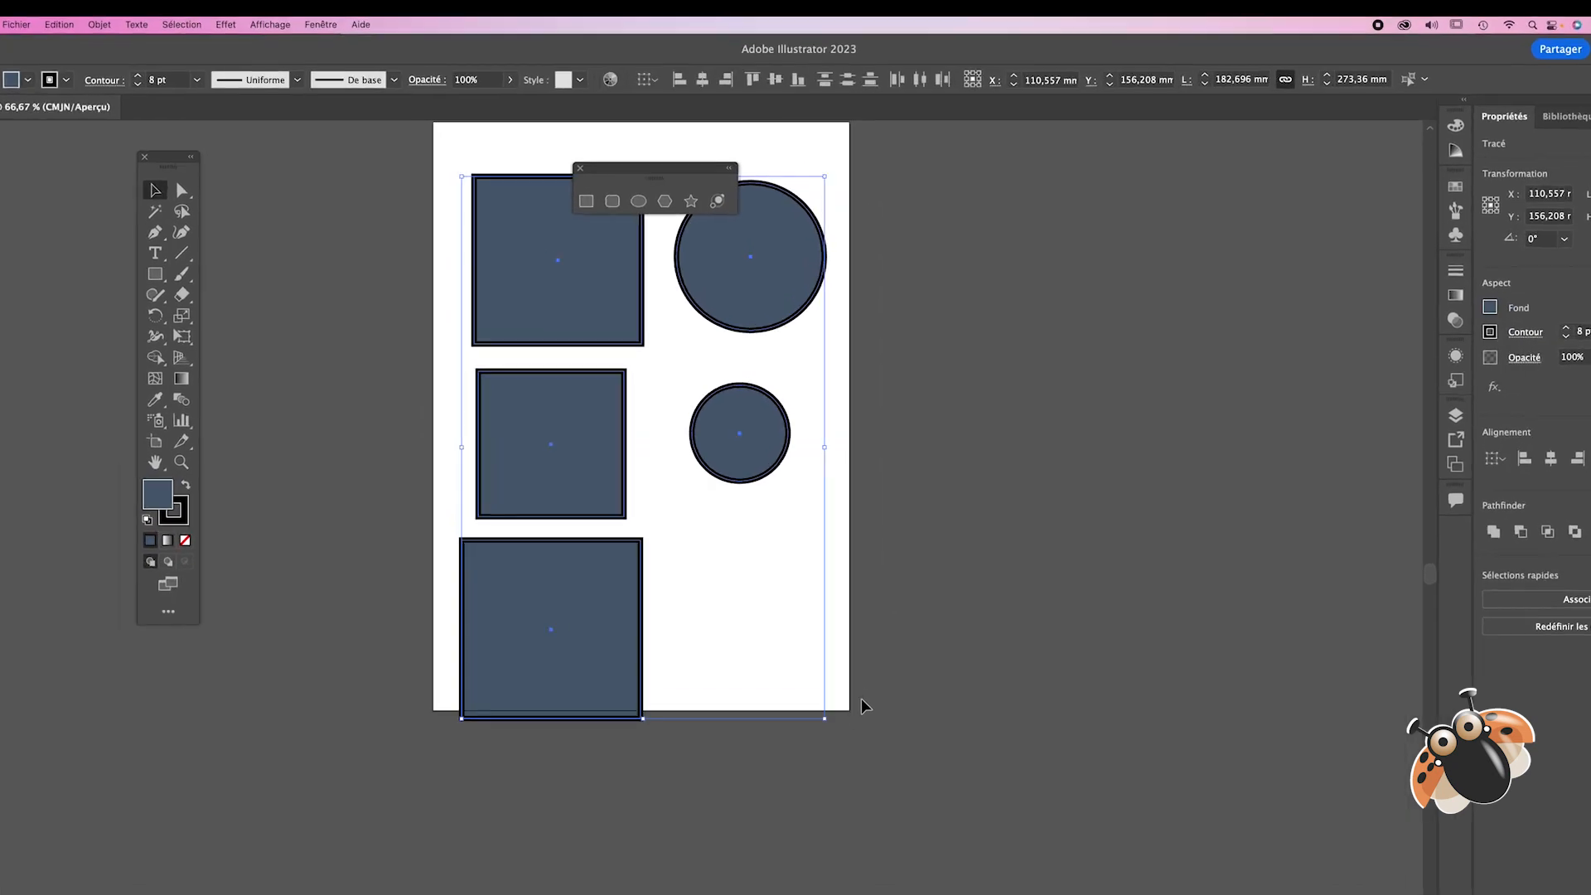
pyautogui.press('Delete')
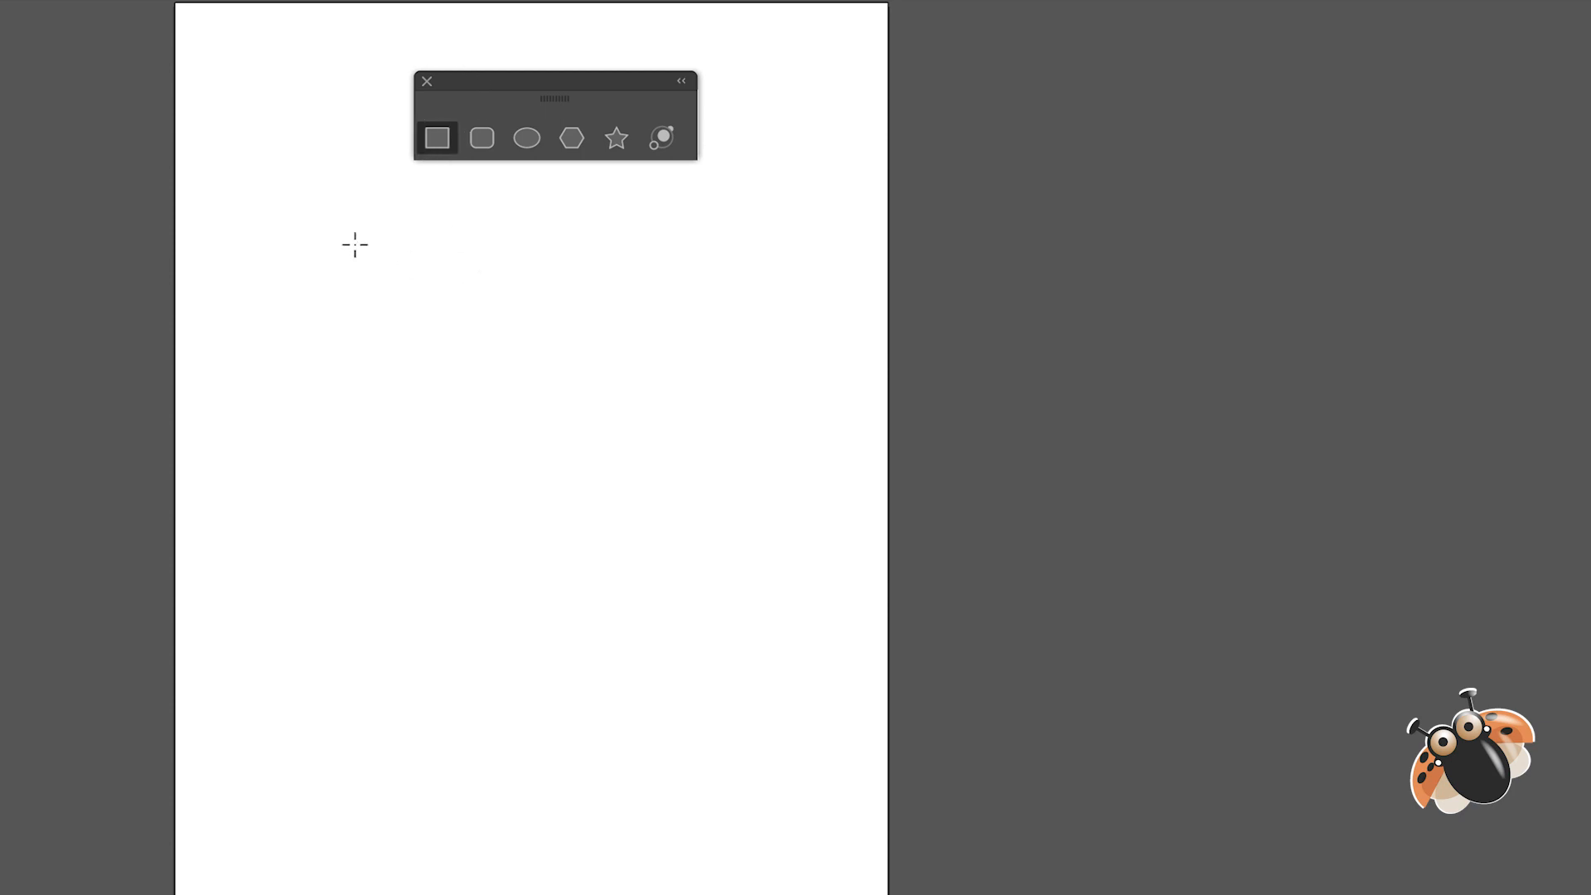
# Step: Draw a square and a circle of similar size side by side in the artboard's upper half
pyautogui.moveTo(274, 229)
pyautogui.mouseDown()
pyautogui.moveTo(700, 444)
pyautogui.moveTo(473, 224)
pyautogui.moveTo(427, 214)
pyautogui.moveTo(440, 244)
pyautogui.mouseUp()
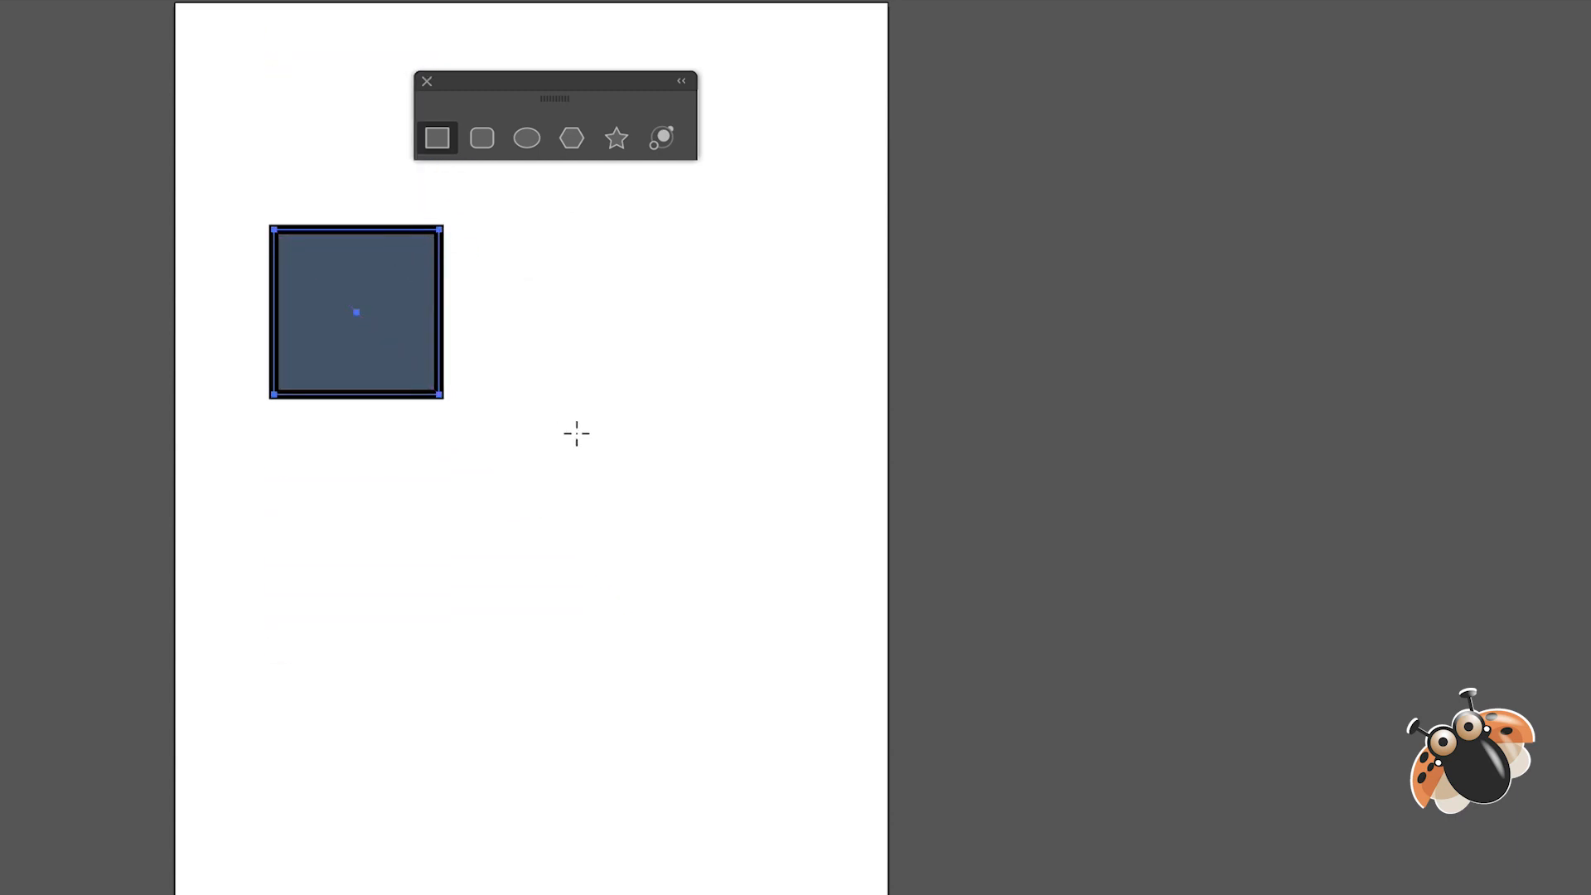
pyautogui.click(529, 142)
pyautogui.moveTo(536, 245); pyautogui.dragTo(703, 386)
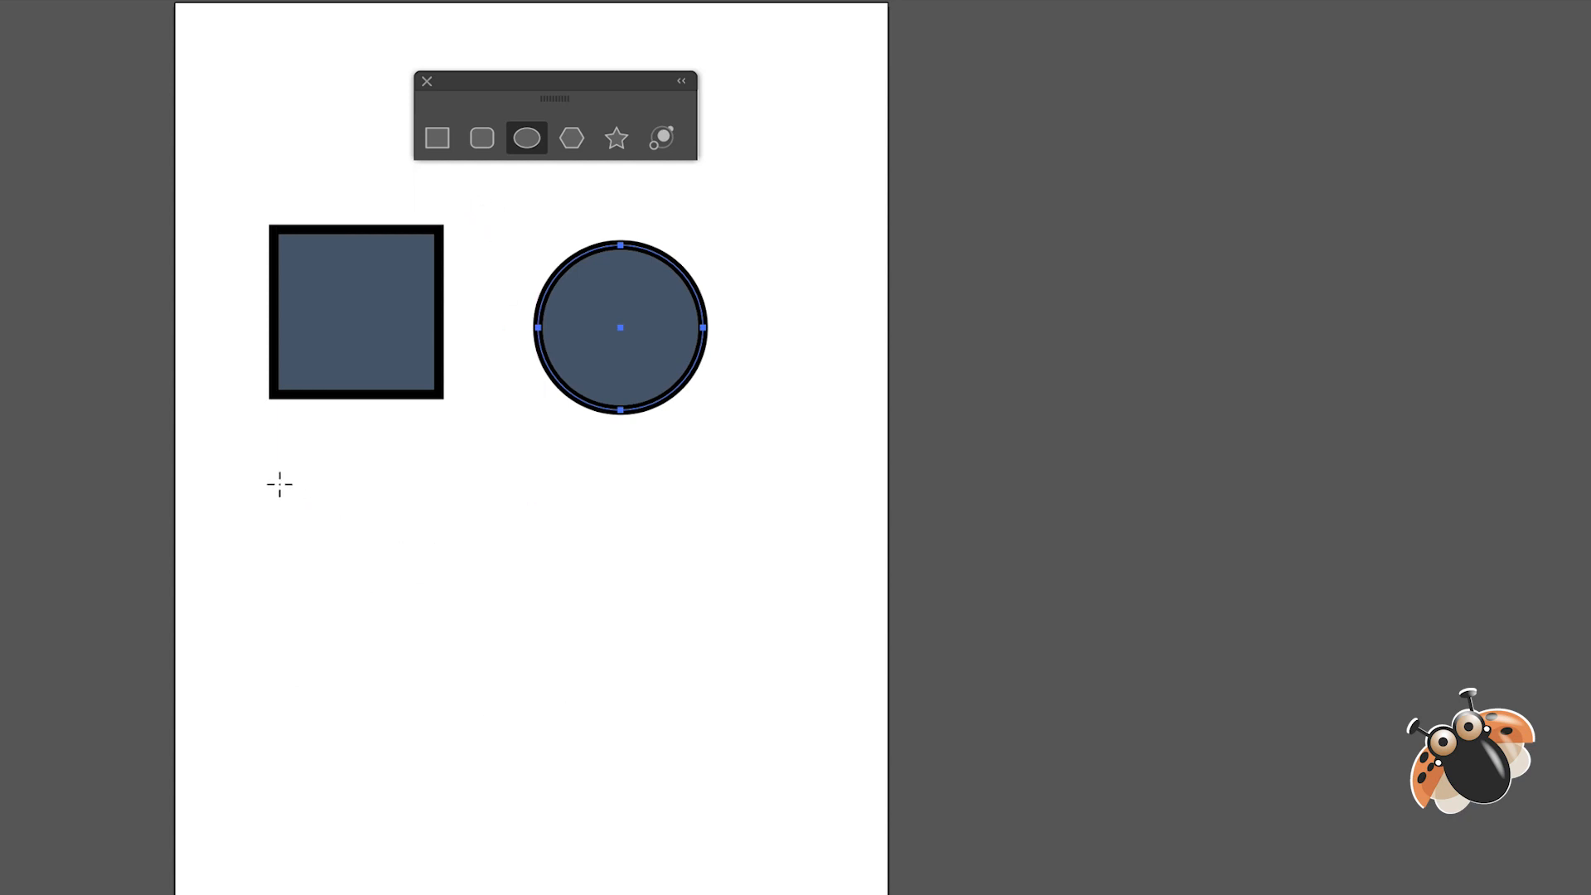
# Step: Draw a circle about 43 mm in diameter below the square and create another of exactly 43.289 × 43.289 mm beside it
pyautogui.moveTo(279, 484); pyautogui.dragTo(422, 627)
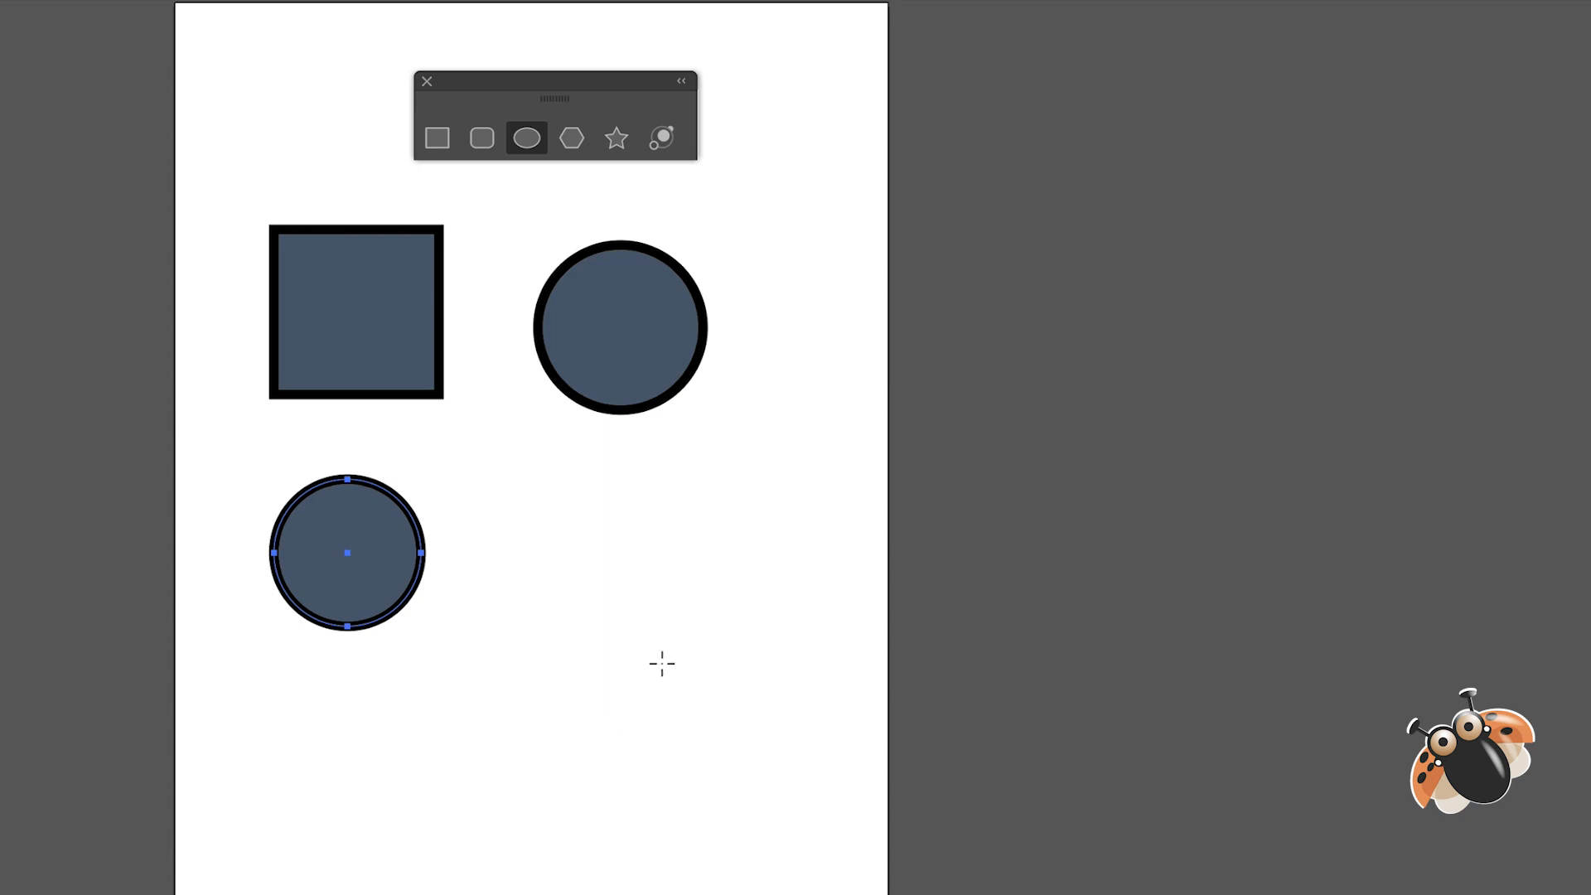
pyautogui.click(593, 586)
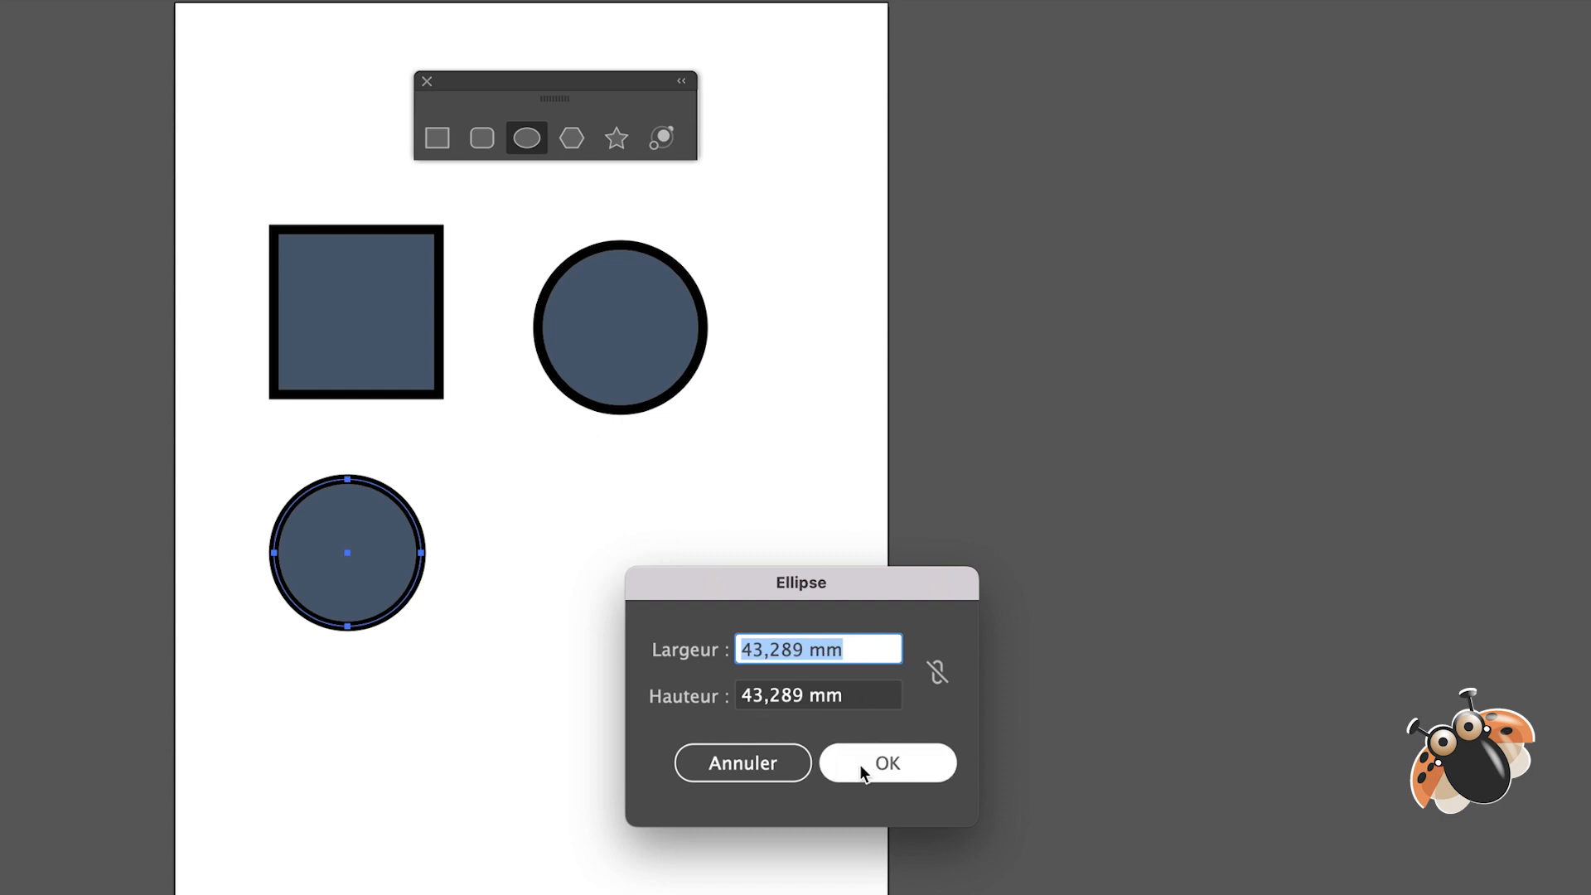
pyautogui.click(887, 756)
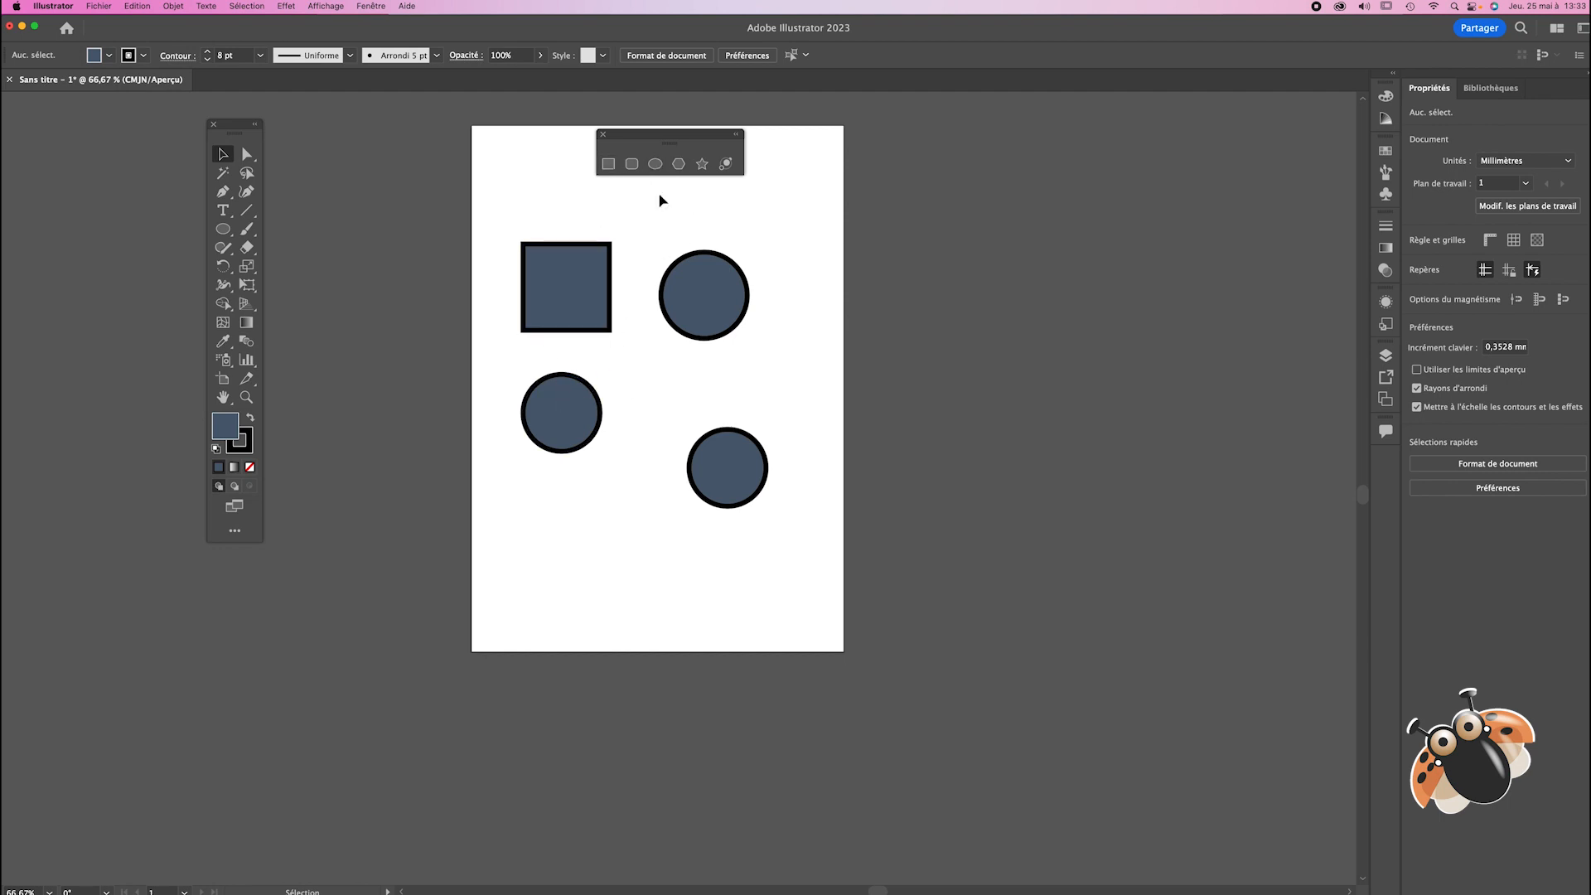
# Step: Select the square and all three circles together and delete them
pyautogui.moveTo(491, 222); pyautogui.dragTo(757, 526)
pyautogui.moveTo(495, 217); pyautogui.dragTo(813, 530)
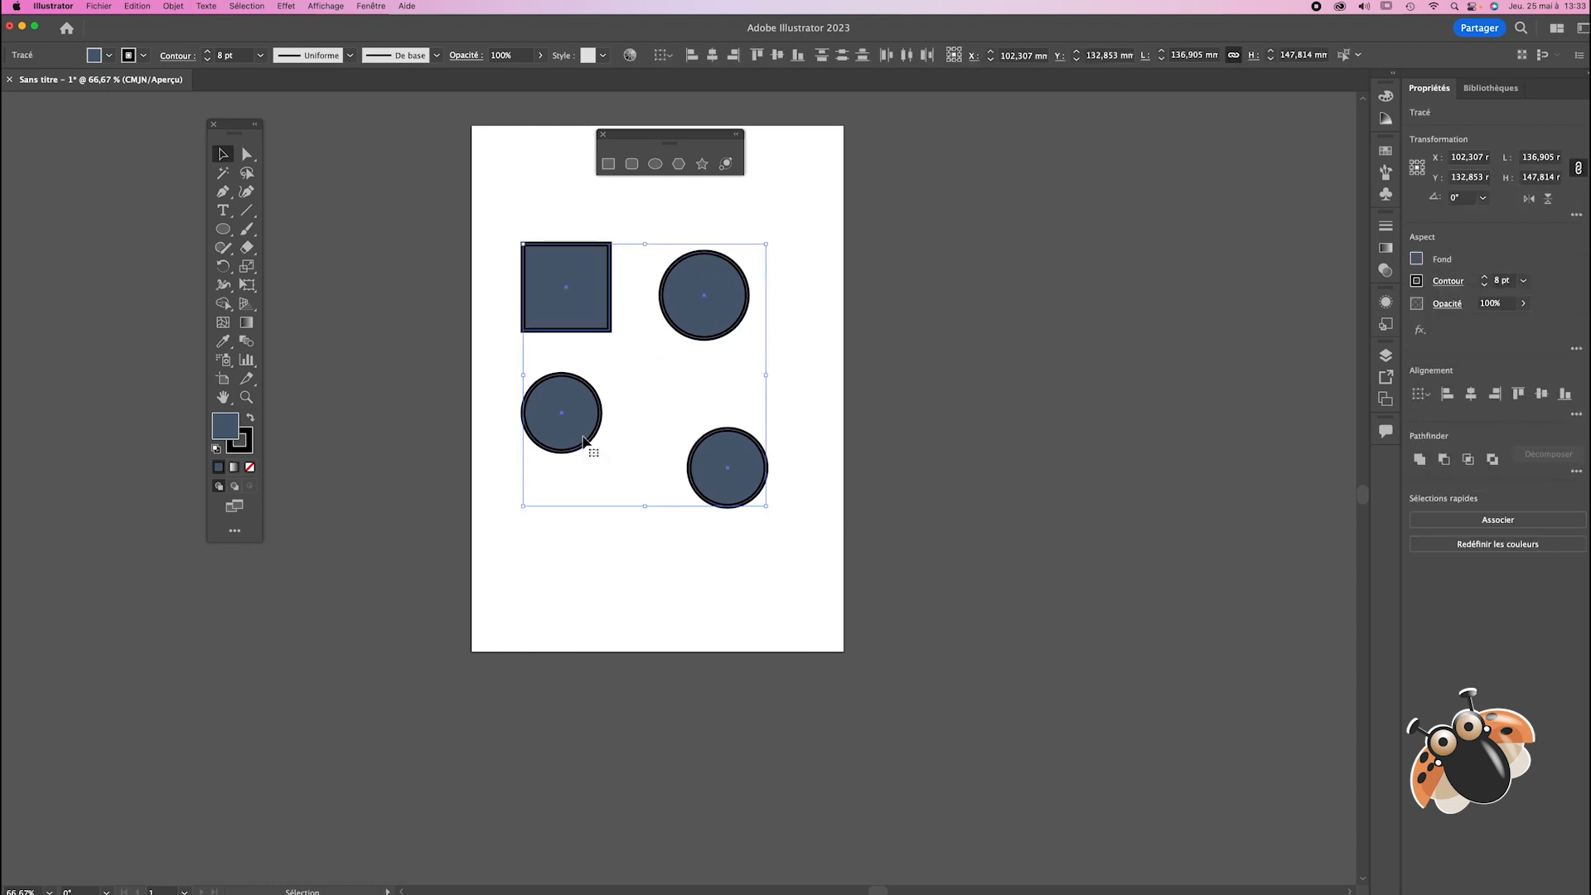
pyautogui.press('Delete')
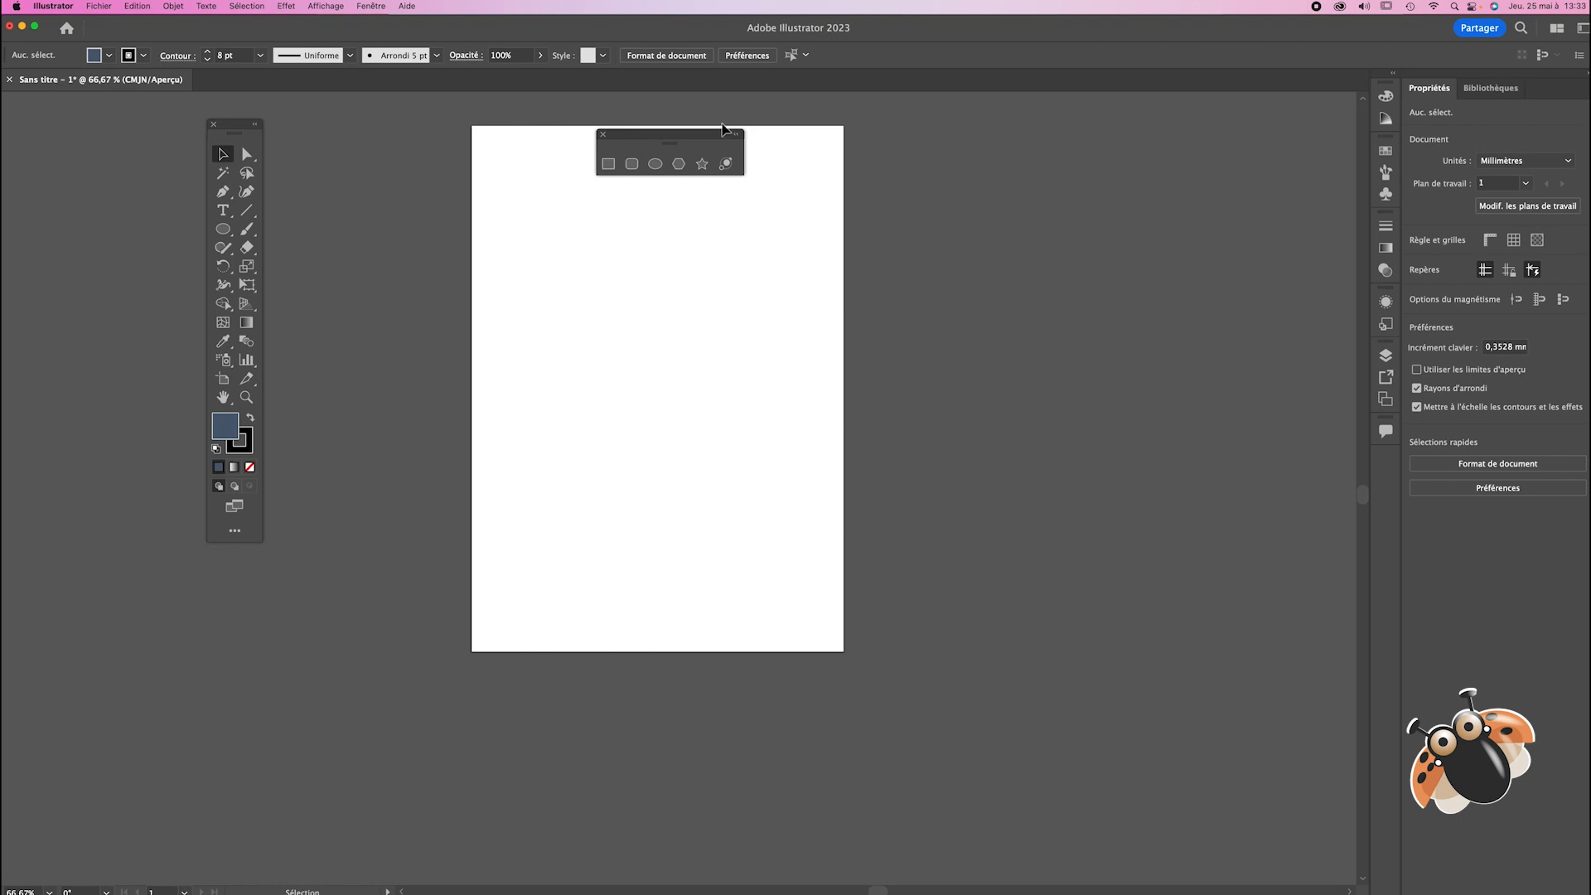
# Step: Draw a rounded rectangle about 129 × 86 mm in the artboard's upper half and set its corner radius to 22 mm
pyautogui.click(628, 168)
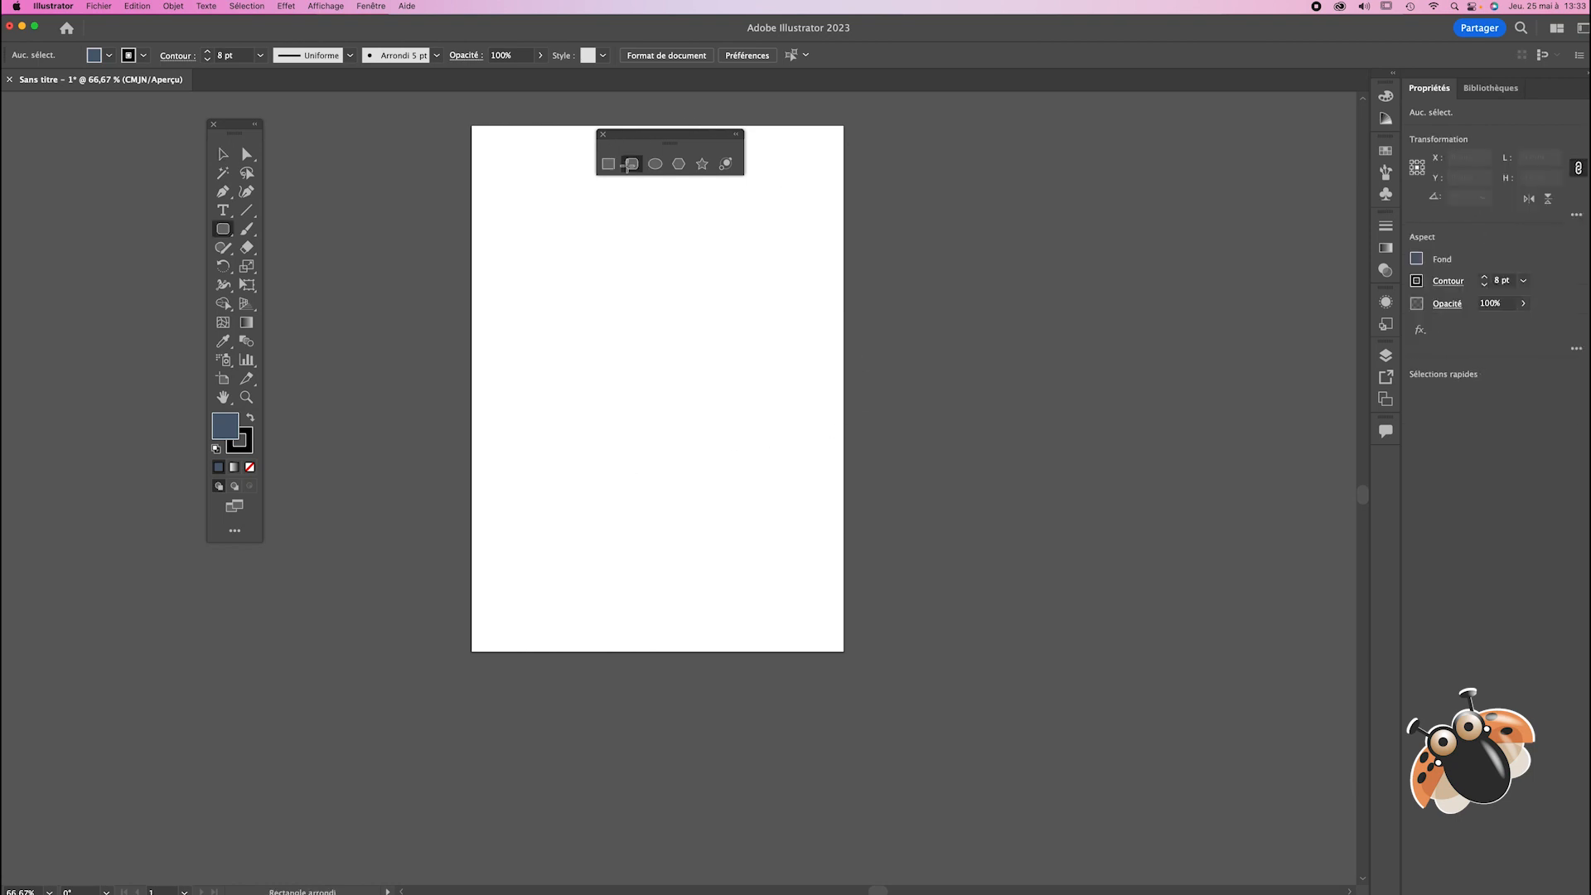
pyautogui.moveTo(532, 266); pyautogui.dragTo(762, 420)
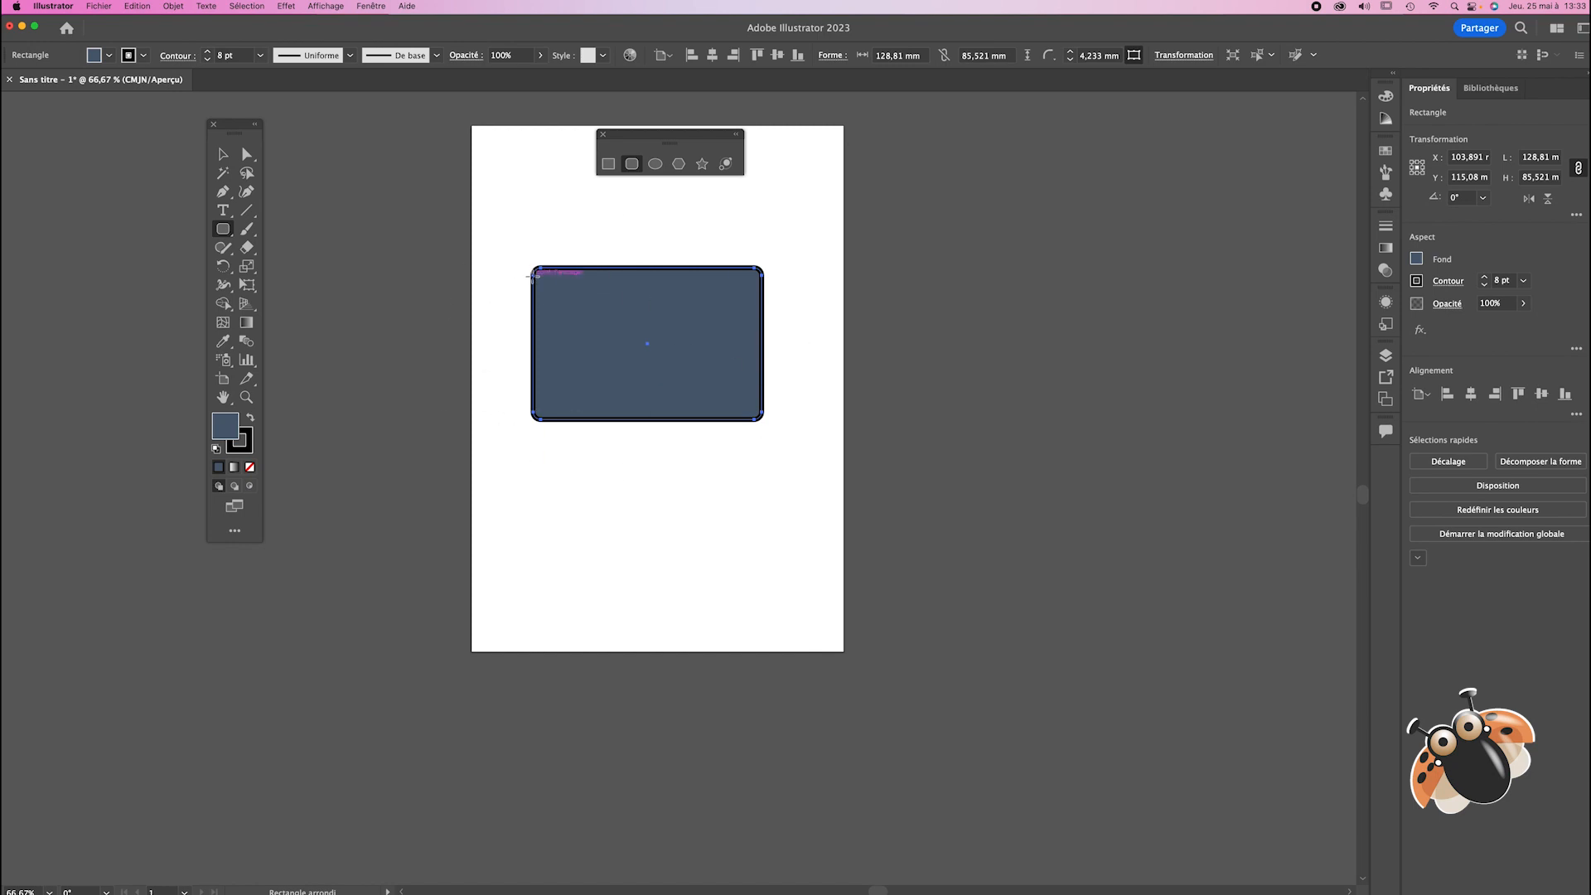
pyautogui.click(1069, 51)
pyautogui.click(1070, 51)
pyautogui.click(1070, 51)
pyautogui.click(1070, 51)
pyautogui.click(1071, 52)
pyautogui.click(1071, 51)
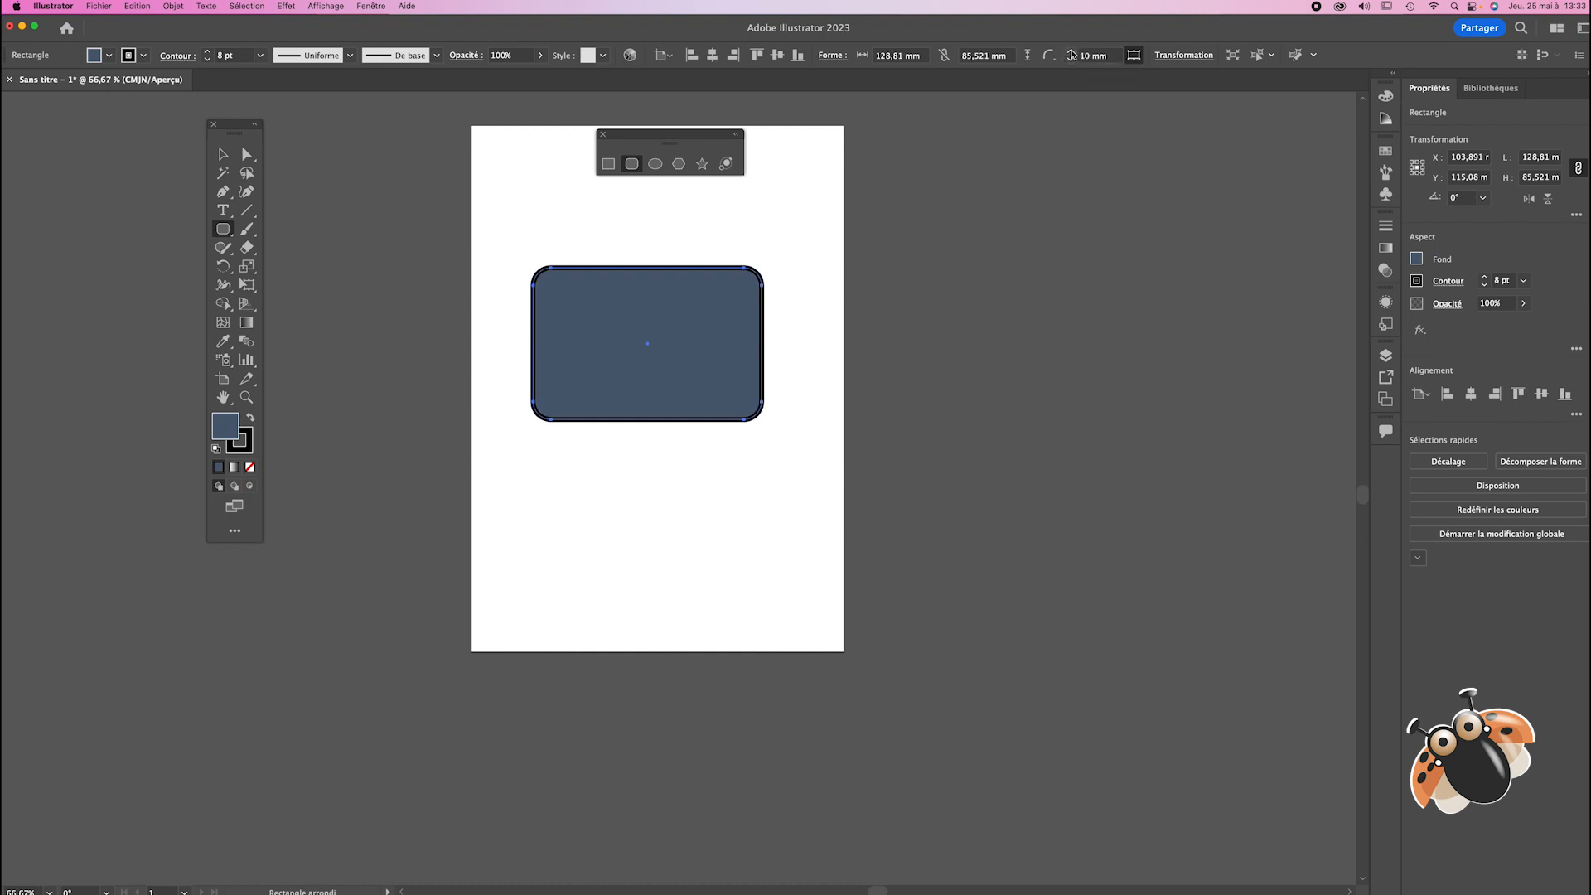
pyautogui.click(1071, 52)
pyautogui.click(1070, 51)
pyautogui.click(1071, 52)
pyautogui.click(1070, 52)
pyautogui.click(1069, 52)
pyautogui.click(1069, 52)
pyautogui.click(1070, 52)
pyautogui.click(1070, 52)
pyautogui.click(1070, 53)
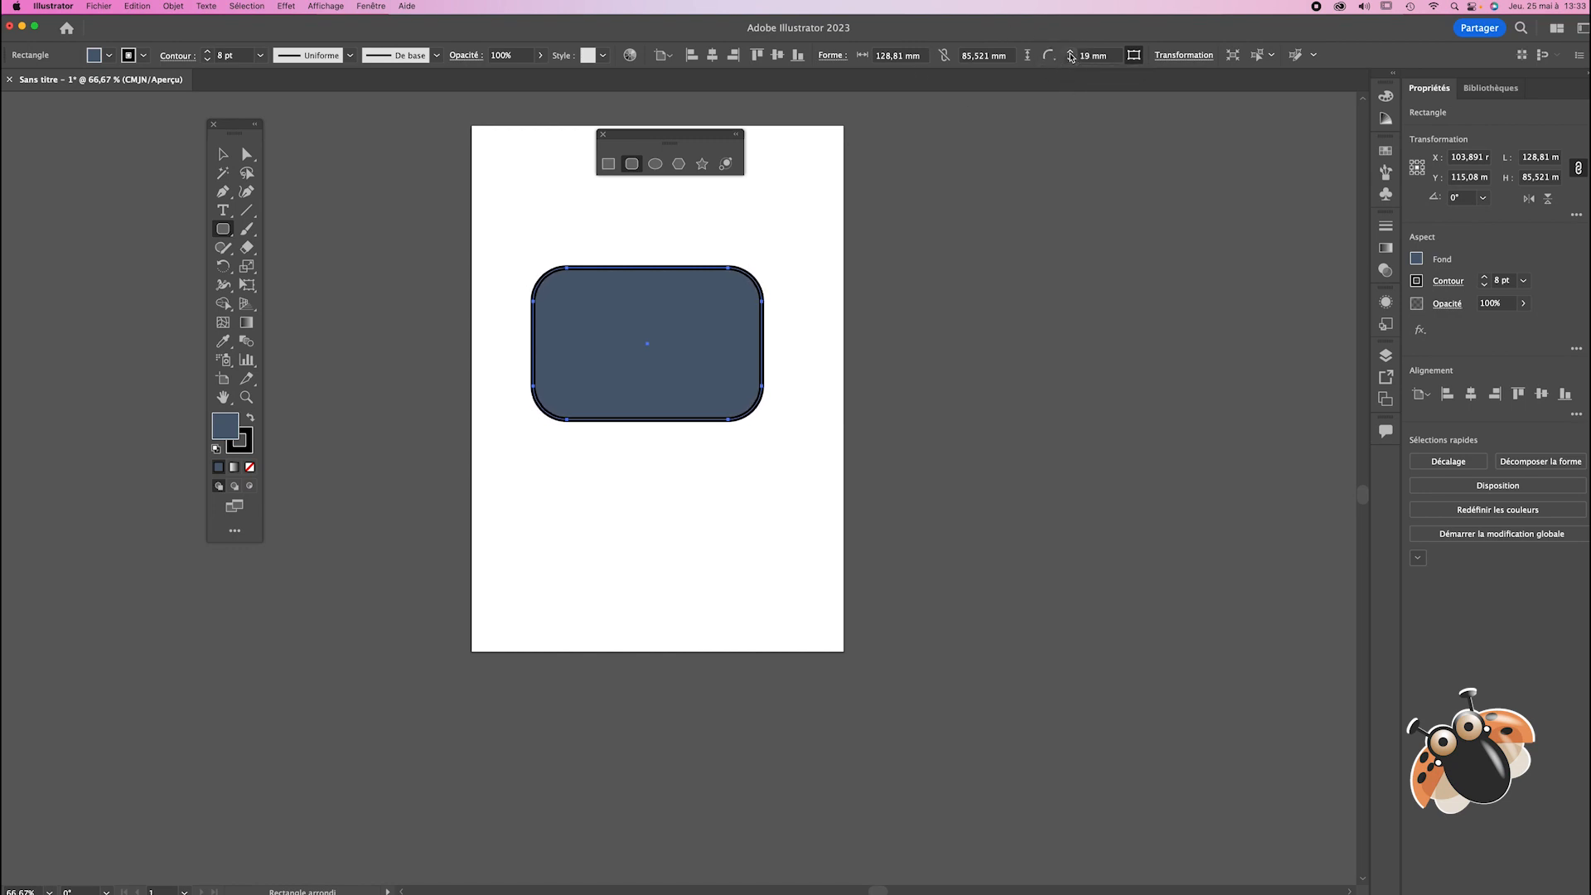
pyautogui.click(1070, 52)
pyautogui.click(1070, 52)
pyautogui.click(1069, 52)
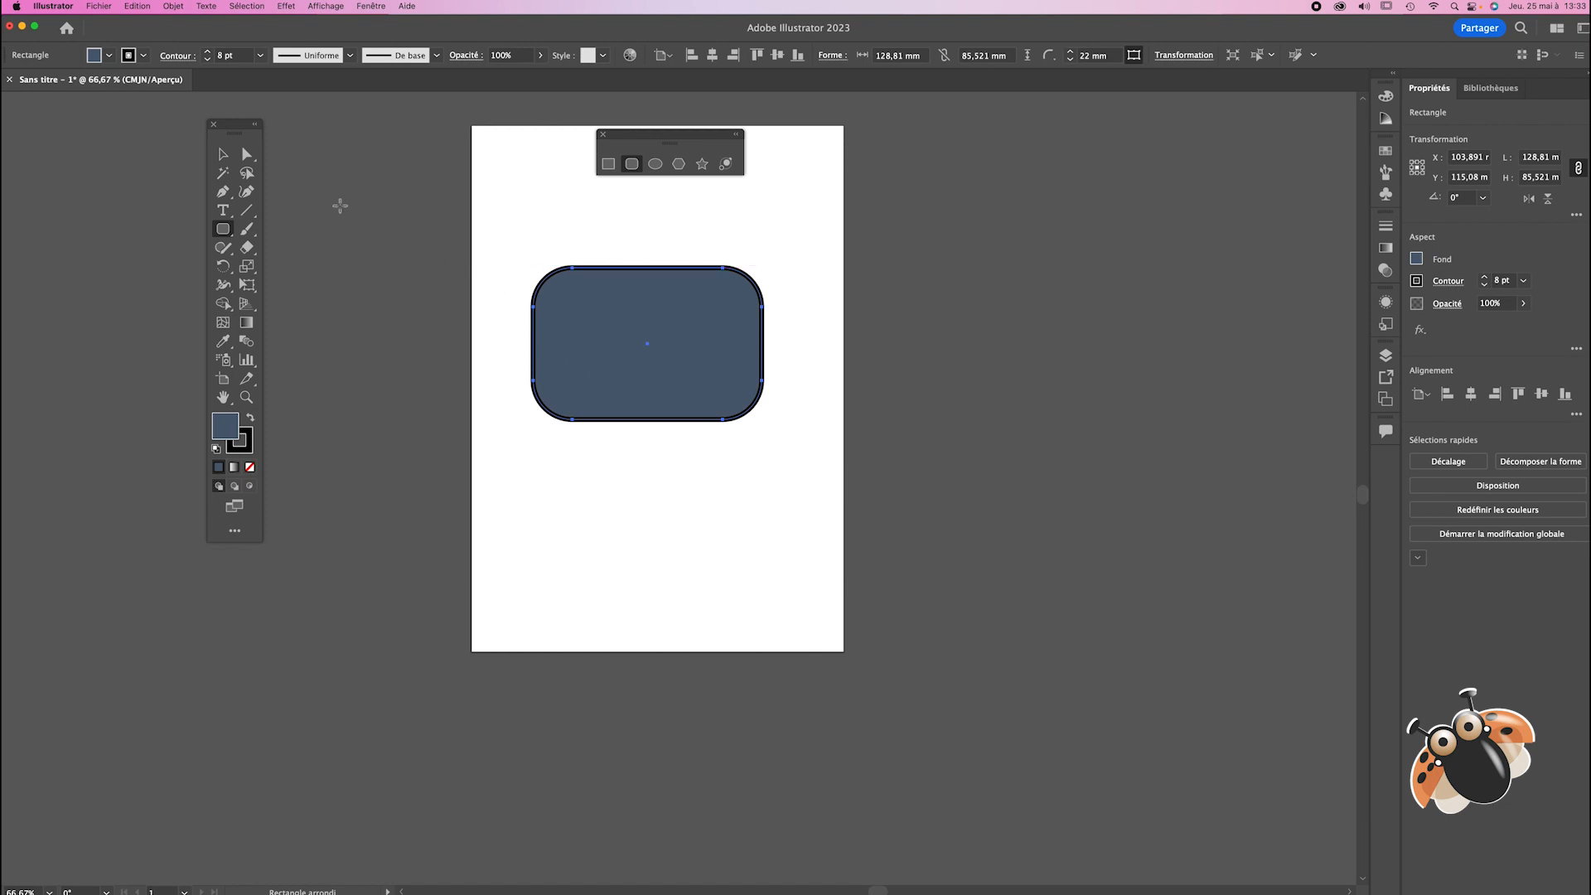
# Step: Delete the rounded rectangle and draw an upright hexagon about 126 mm wide and 145 mm high
pyautogui.click(222, 153)
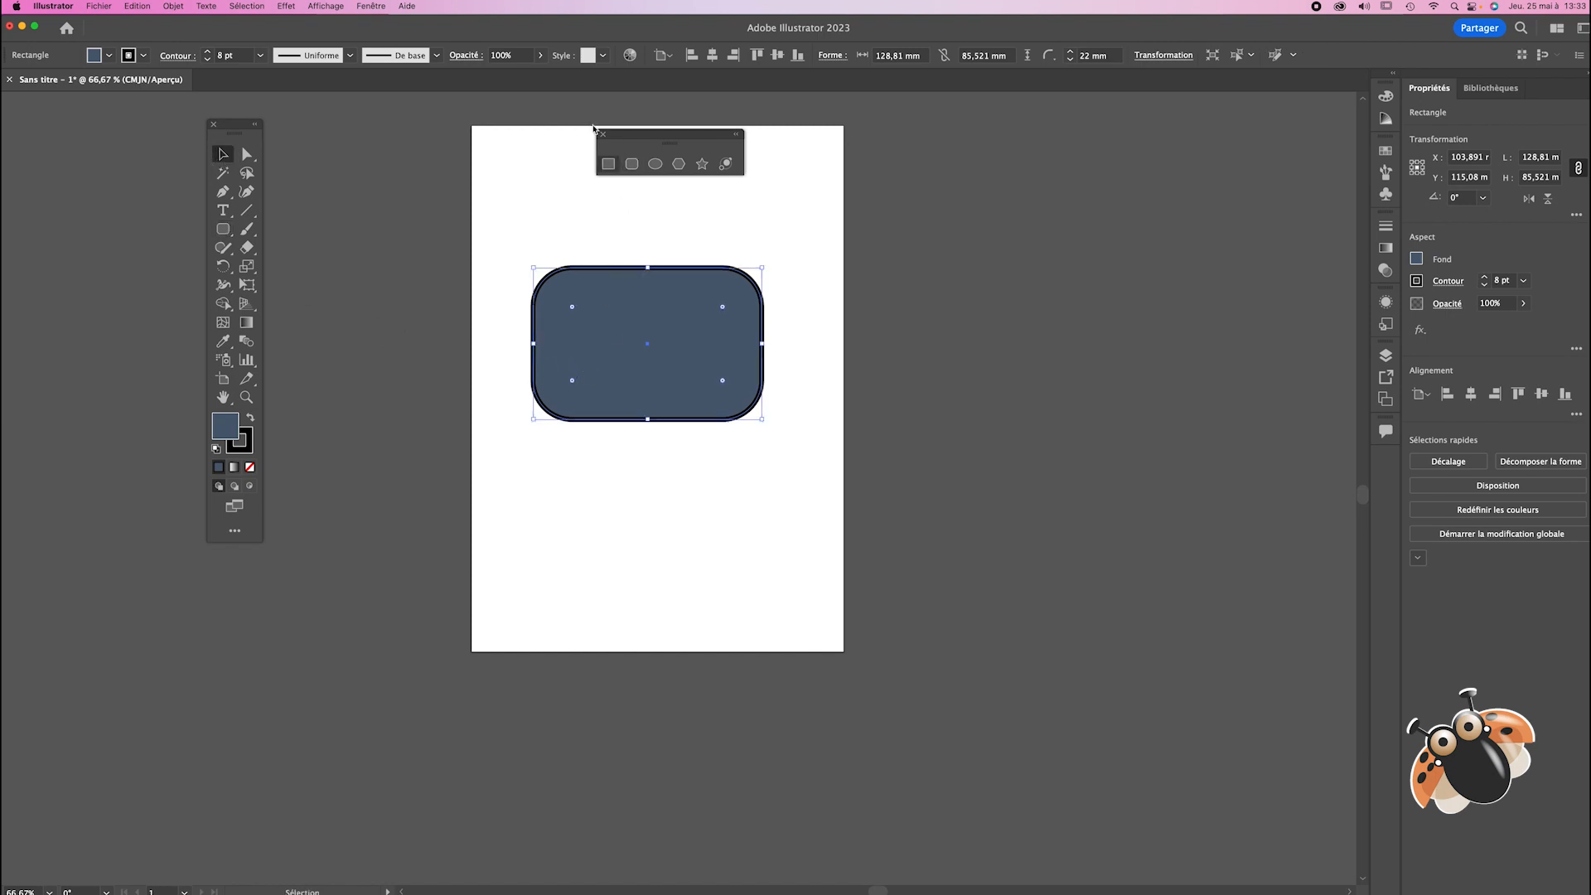
pyautogui.press('Delete')
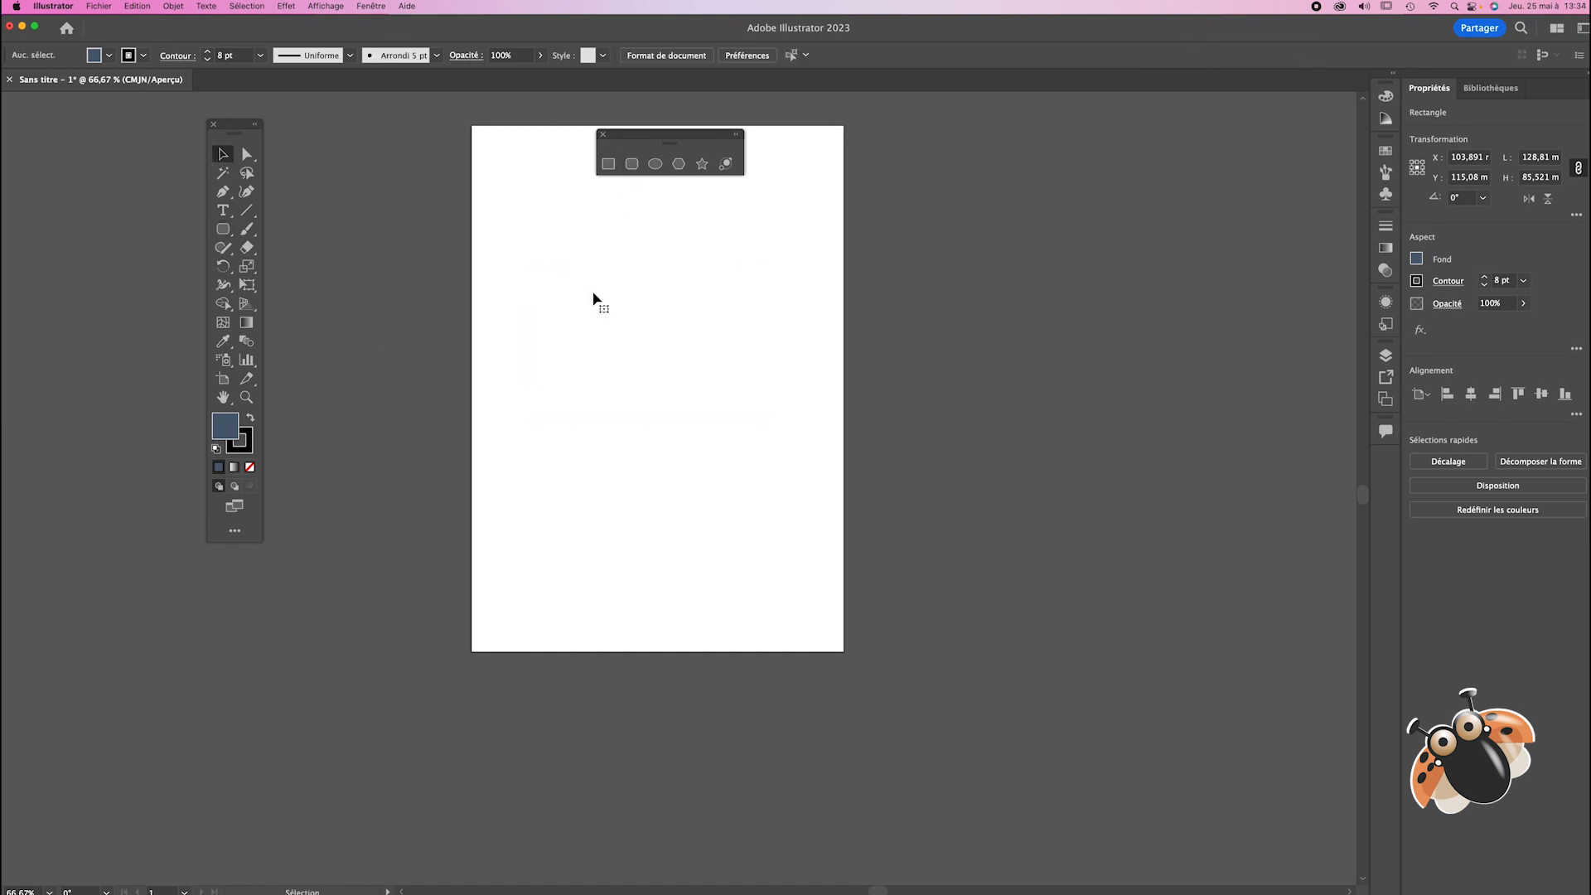
pyautogui.click(679, 166)
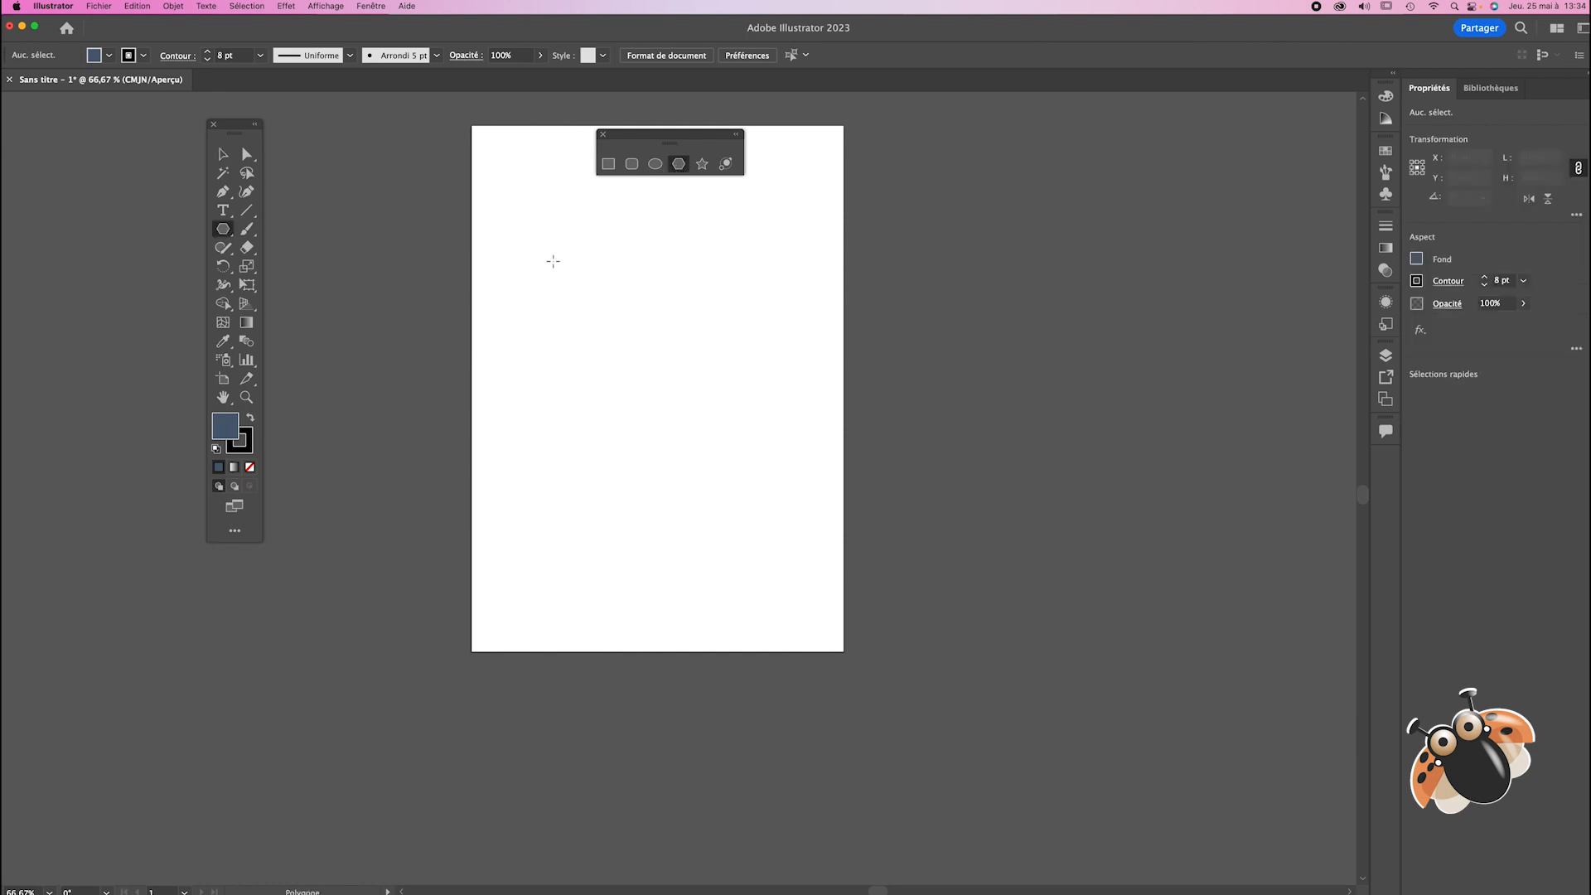
pyautogui.moveTo(552, 260)
pyautogui.mouseDown()
pyautogui.moveTo(643, 334)
pyautogui.moveTo(664, 326)
pyautogui.mouseUp()
# Step: Move the hexagon down and to the right so it lies fully on the artboard, and delete it
pyautogui.click(222, 155)
pyautogui.moveTo(543, 237); pyautogui.dragTo(648, 312)
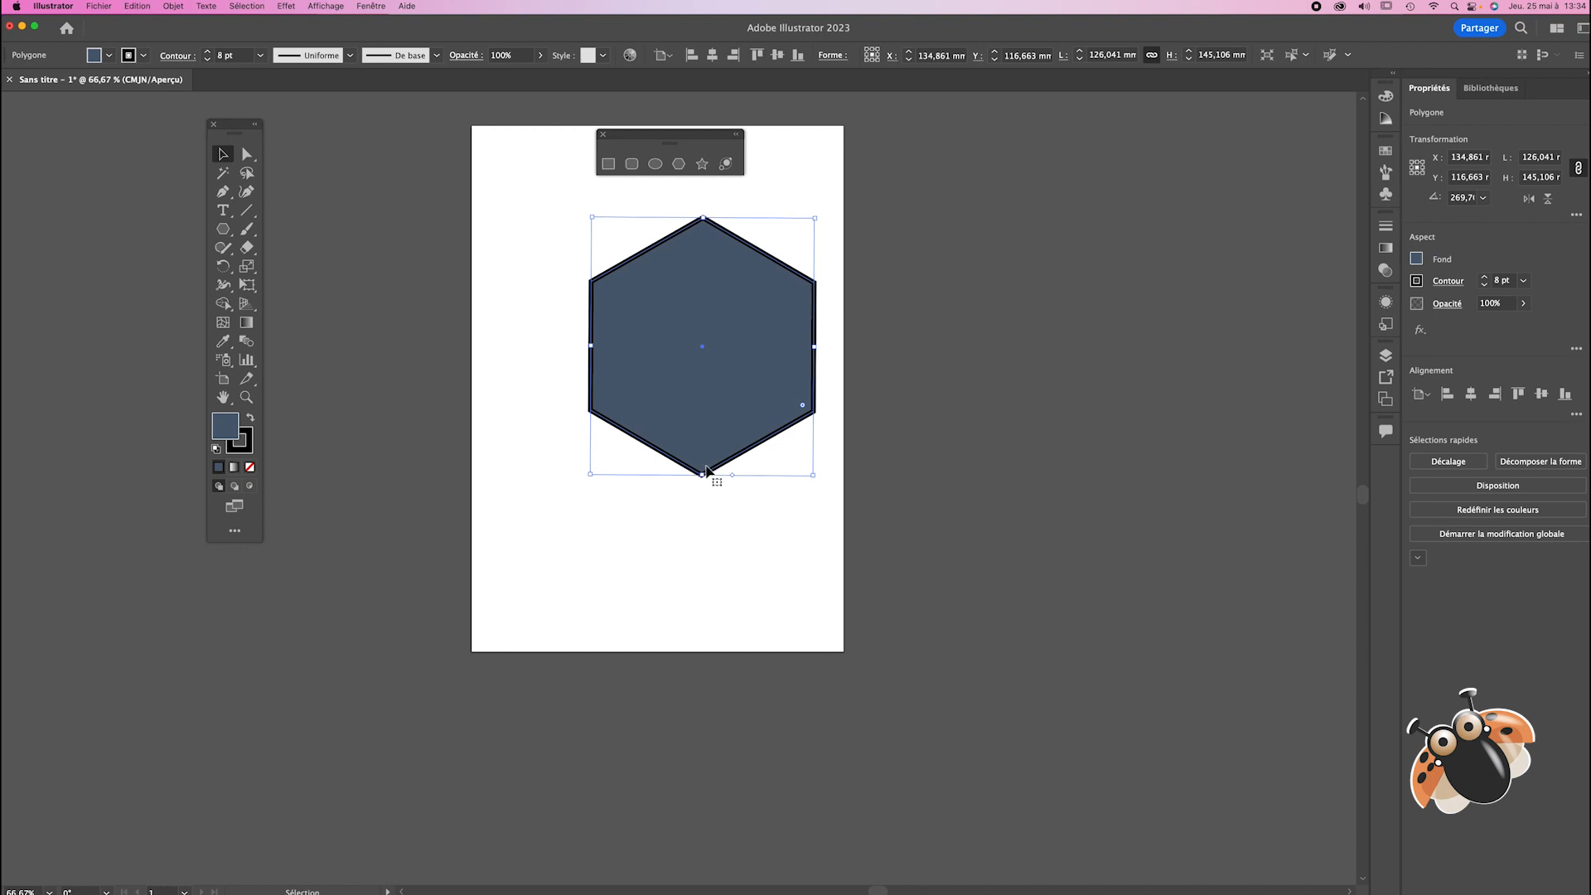
pyautogui.press('Delete')
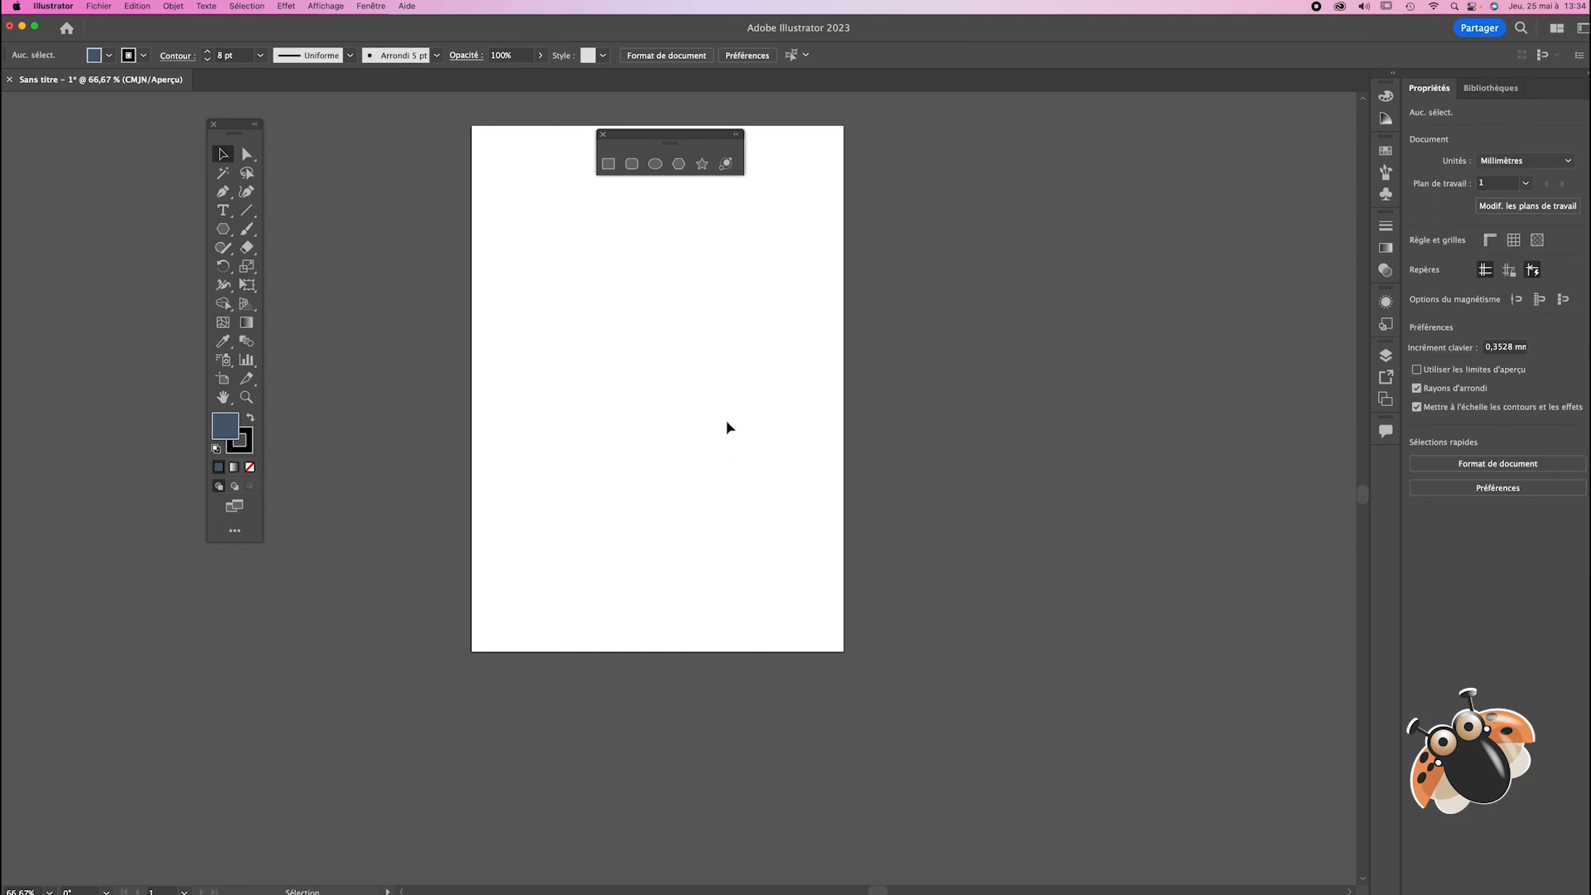
# Step: Create an eight-sided polygon with a radius of 80 mm in the artboard's upper half
pyautogui.click(680, 165)
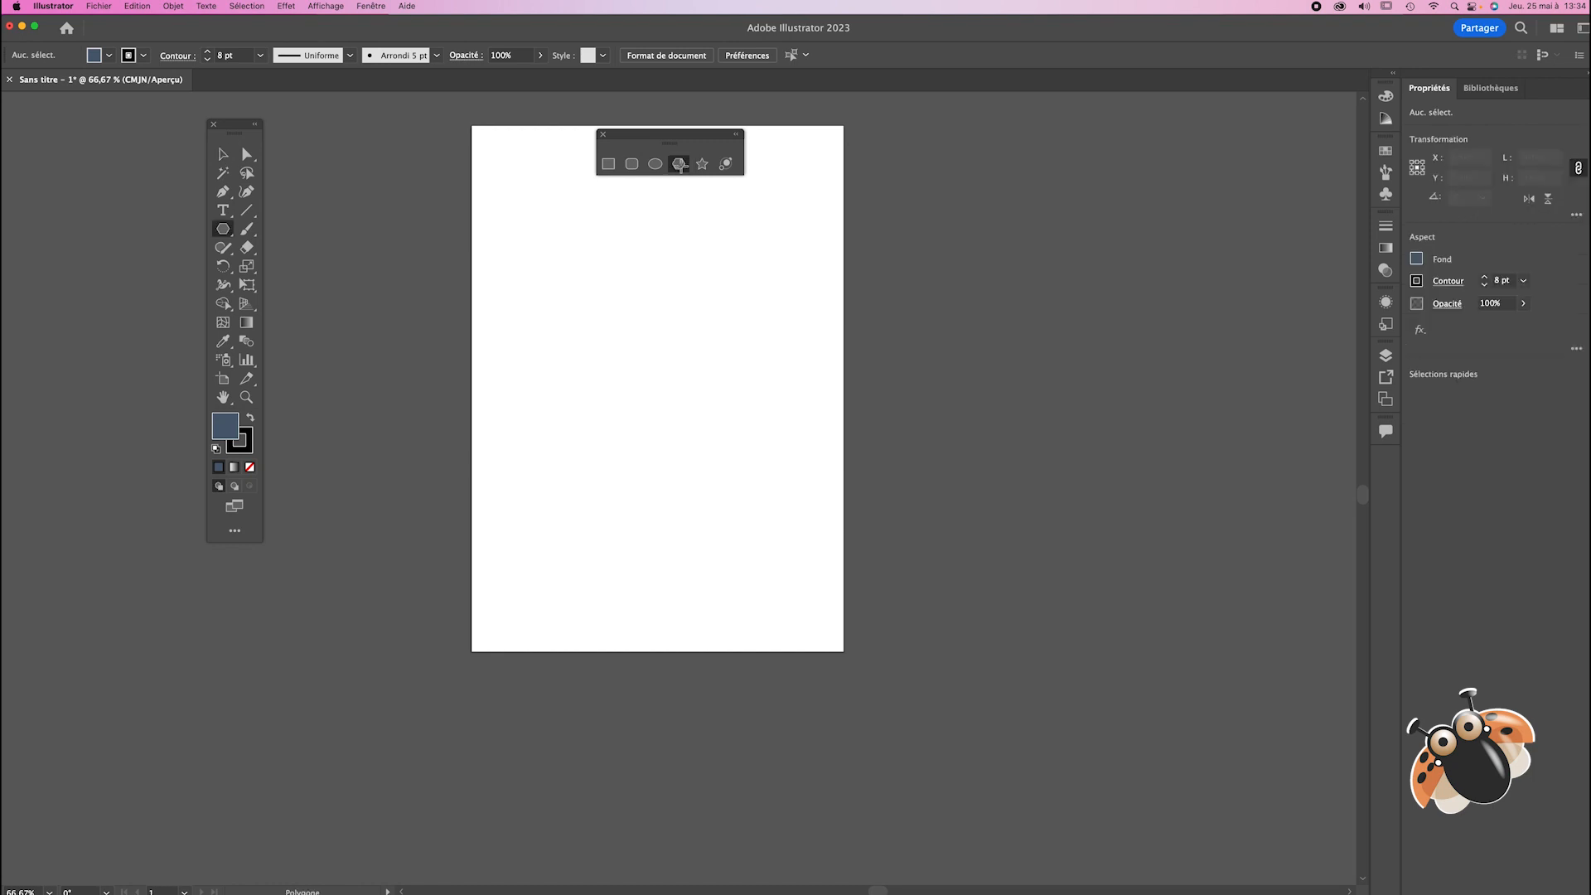
pyautogui.click(632, 345)
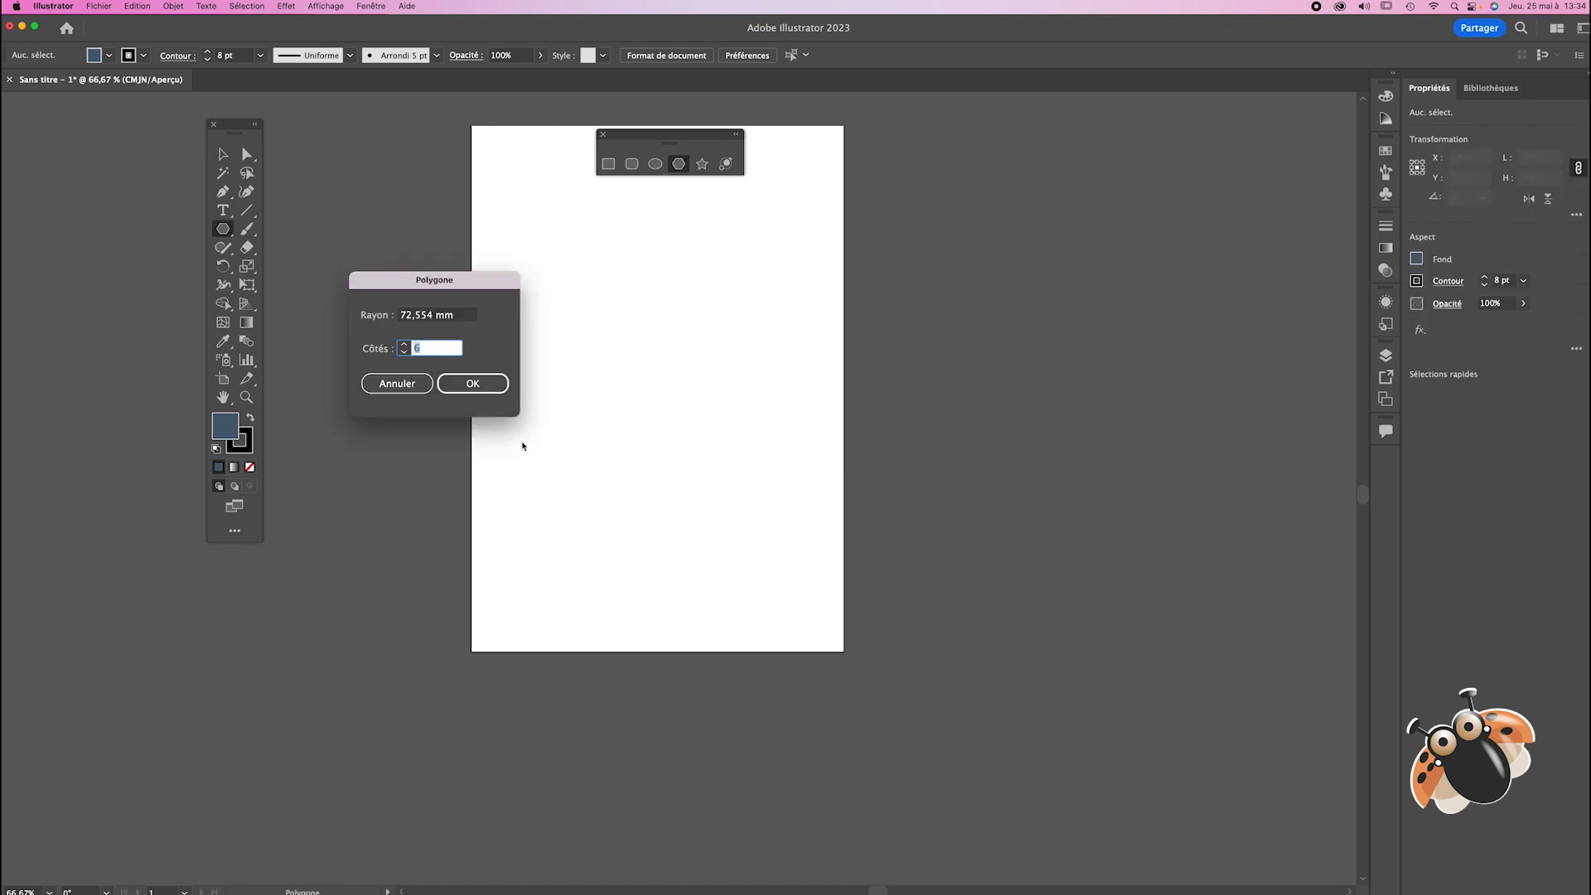
pyautogui.moveTo(486, 281); pyautogui.dragTo(820, 285)
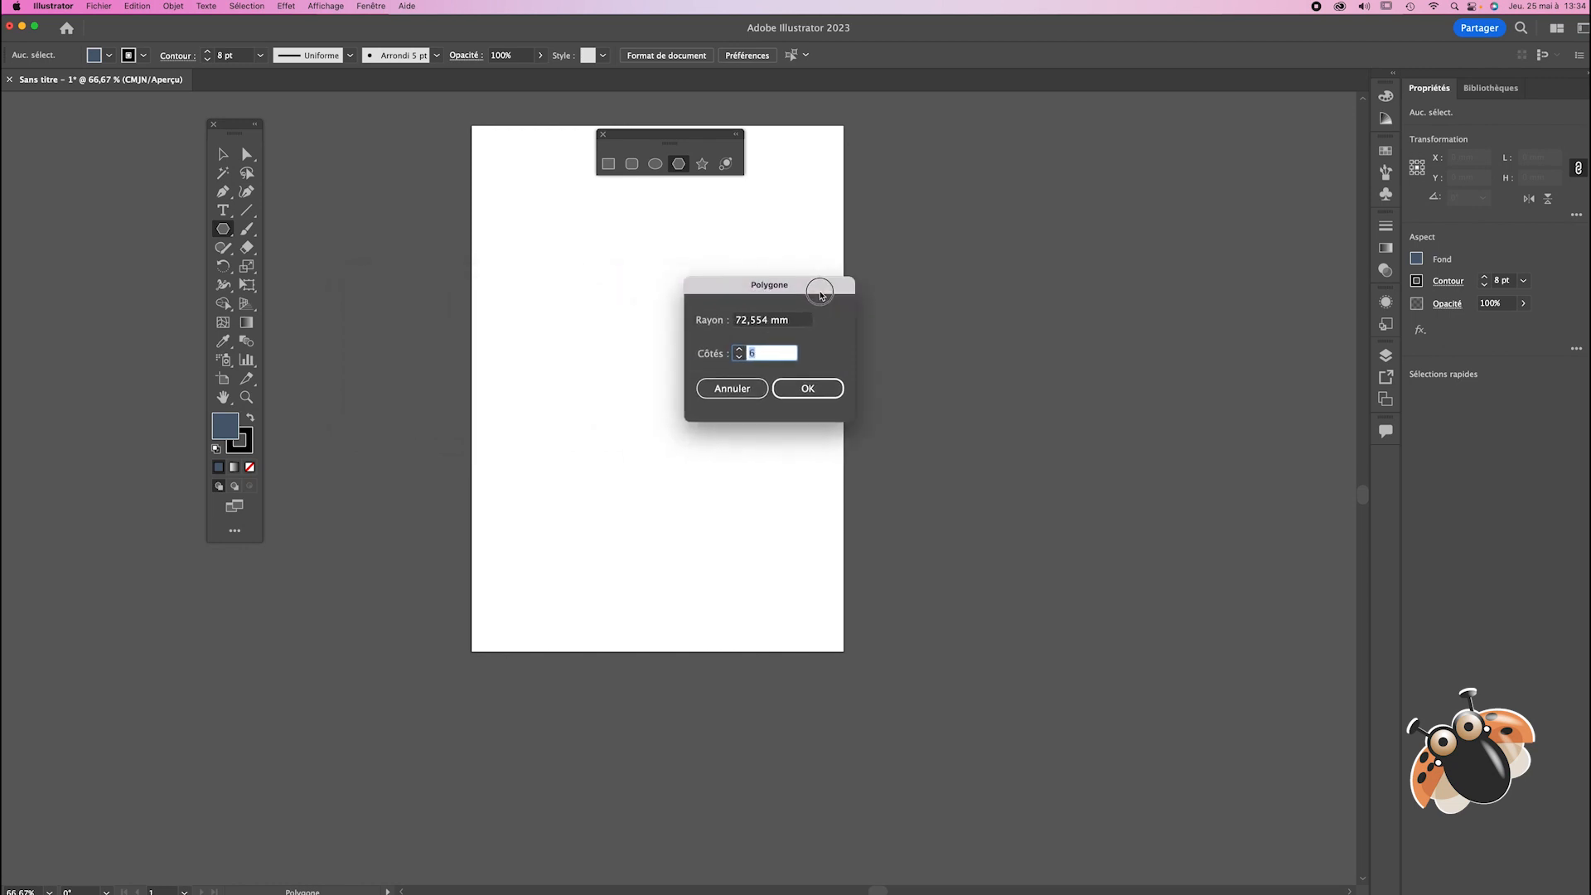
pyautogui.doubleClick(766, 323)
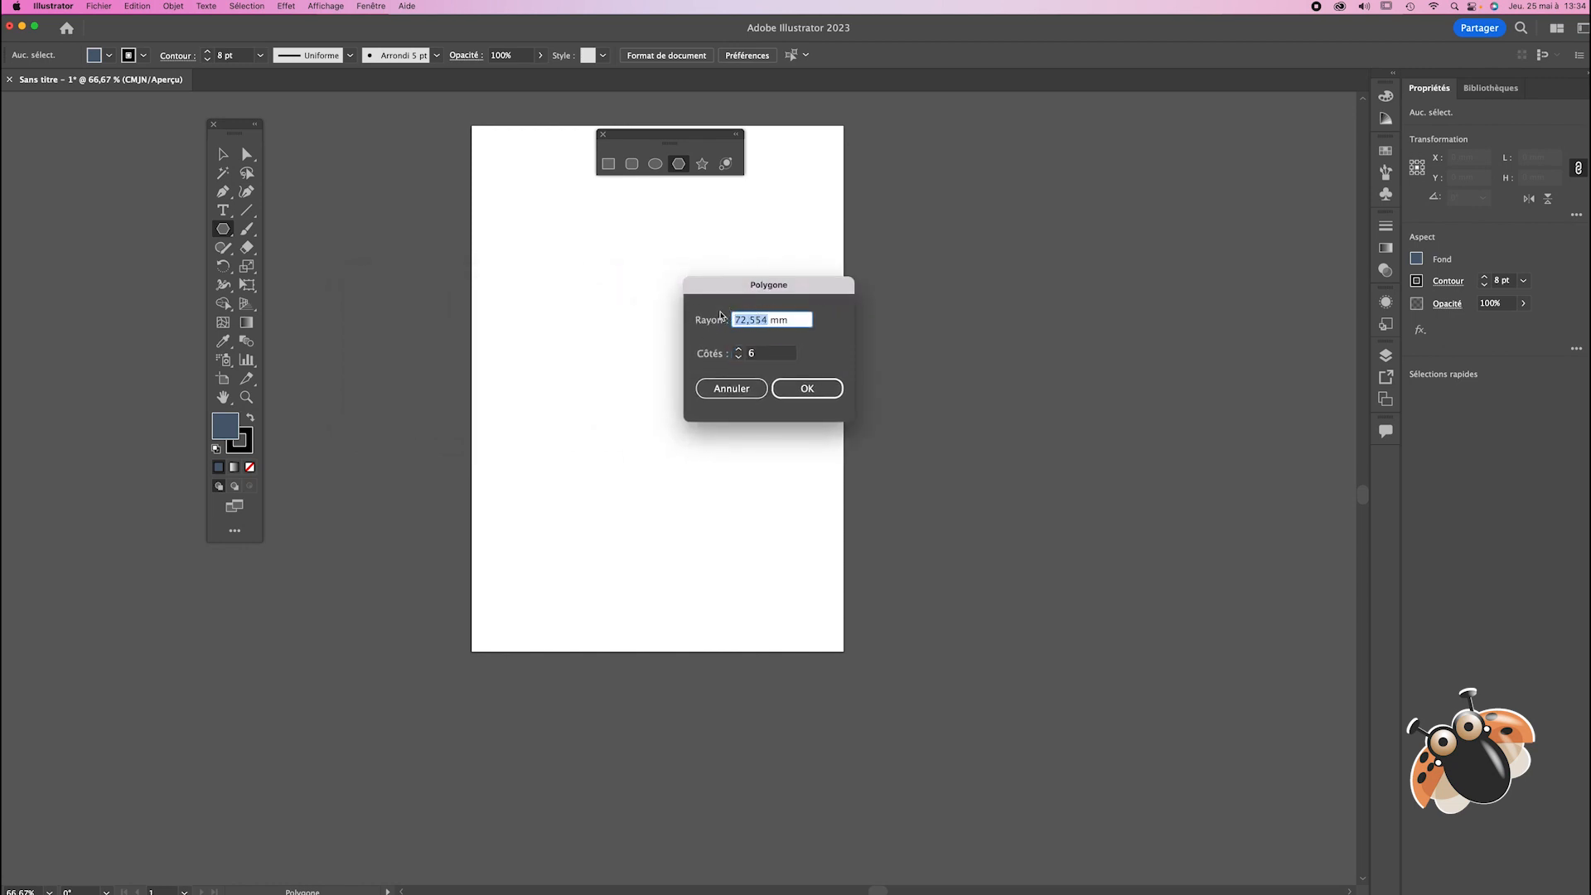
pyautogui.write('80')
pyautogui.click(739, 349)
pyautogui.click(806, 388)
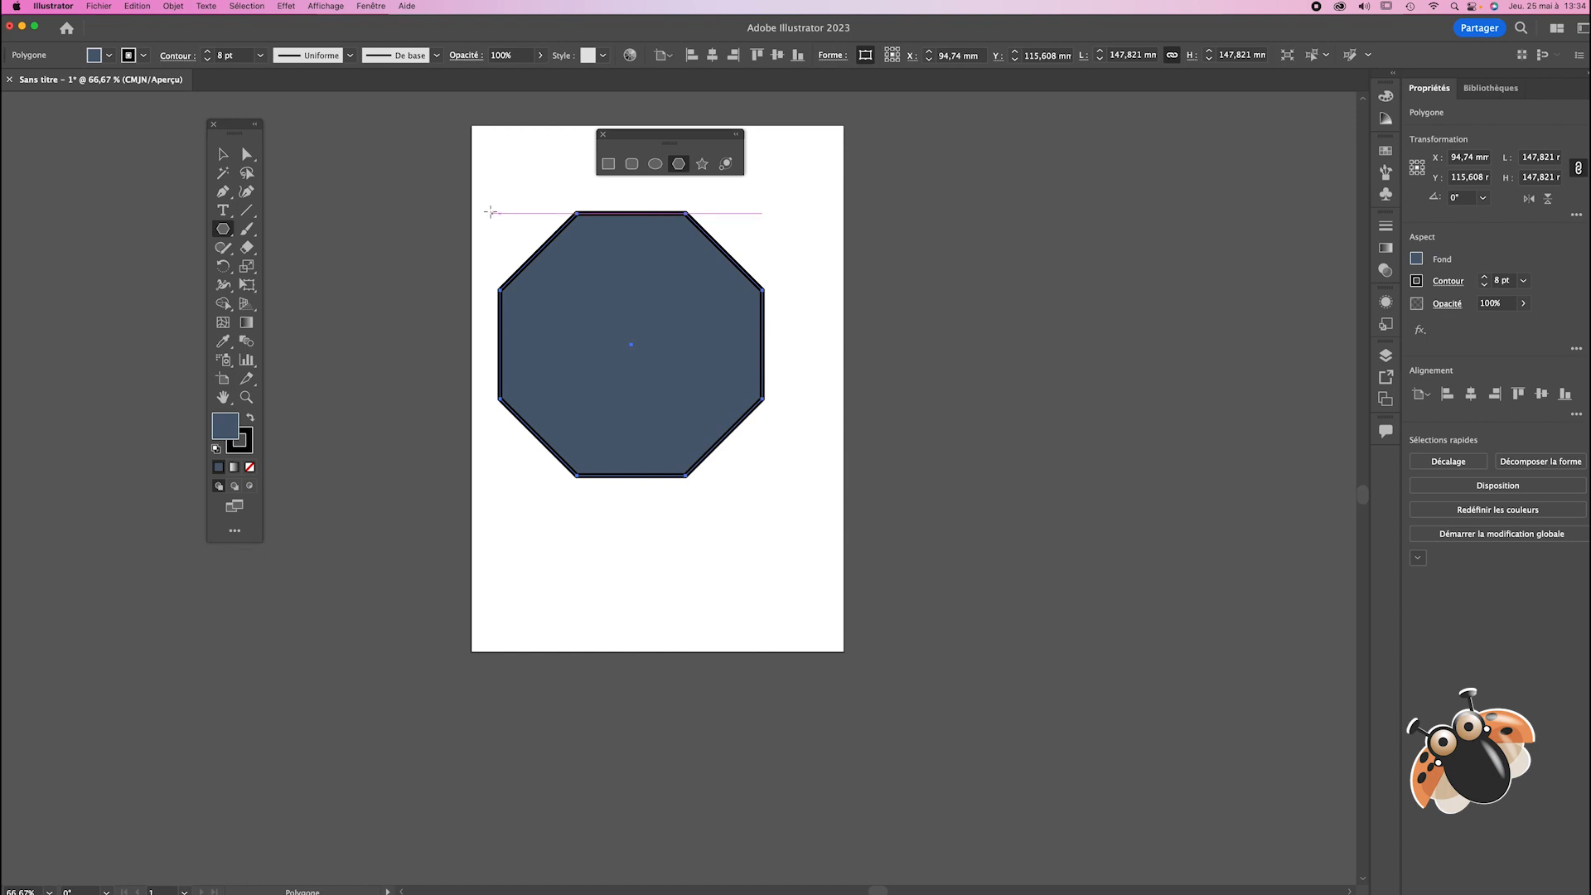
# Step: Scale the octagon proportionally to about half its size, keeping its upper-left corner in place, and deselect it
pyautogui.click(222, 154)
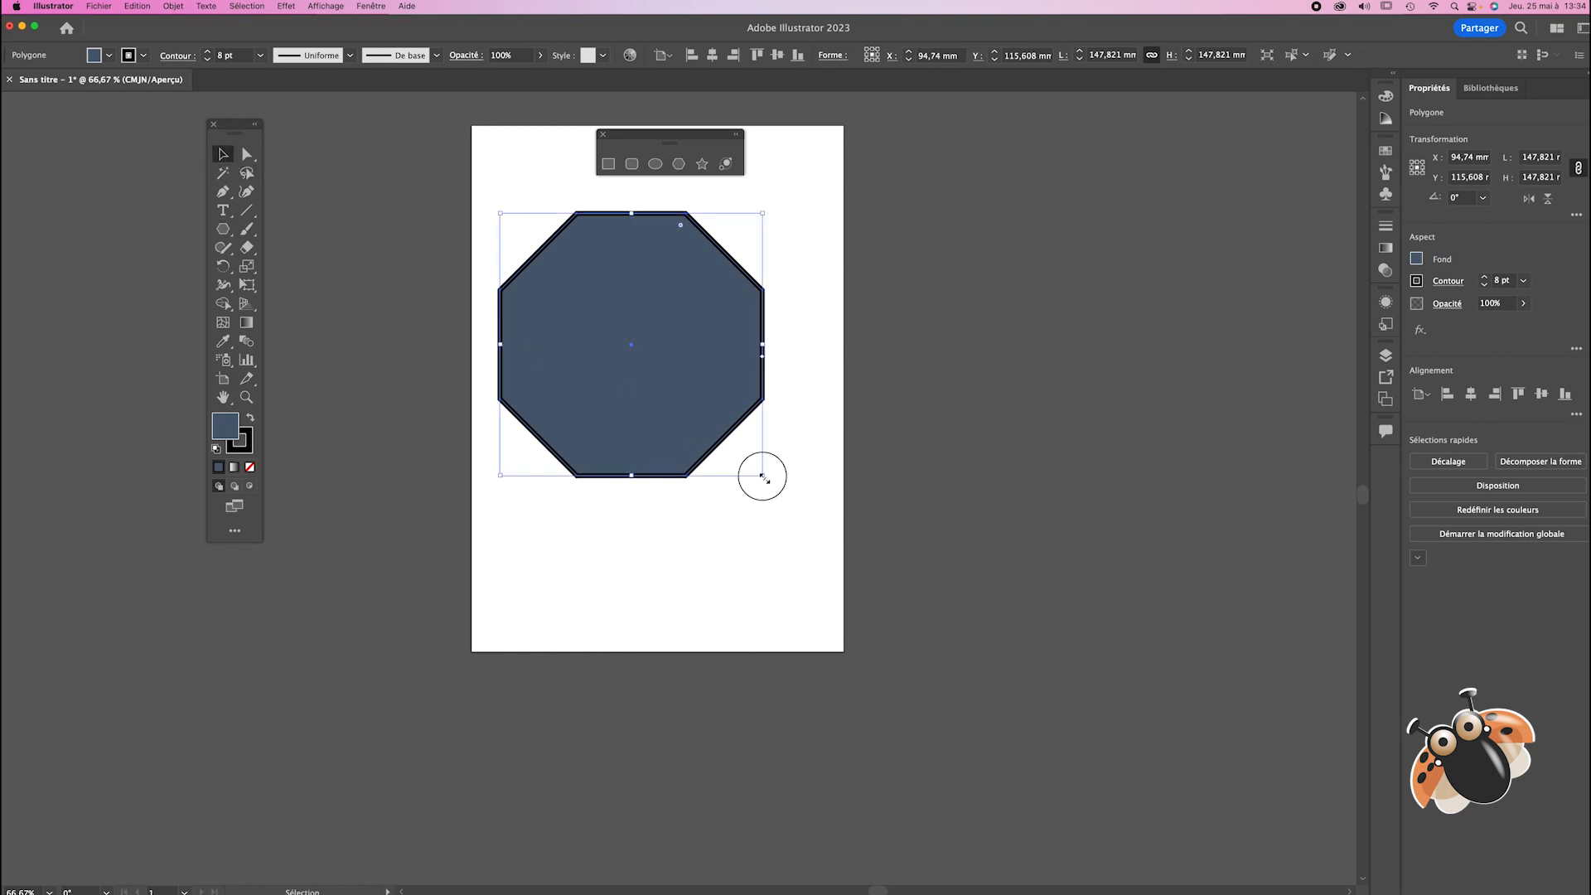
pyautogui.moveTo(758, 473); pyautogui.dragTo(625, 339)
pyautogui.click(660, 448)
# Step: Draw a polygon about 104 × 99 mm overlapping the octagon's lower part, varying its number of sides while drawing and ending with five
pyautogui.click(683, 165)
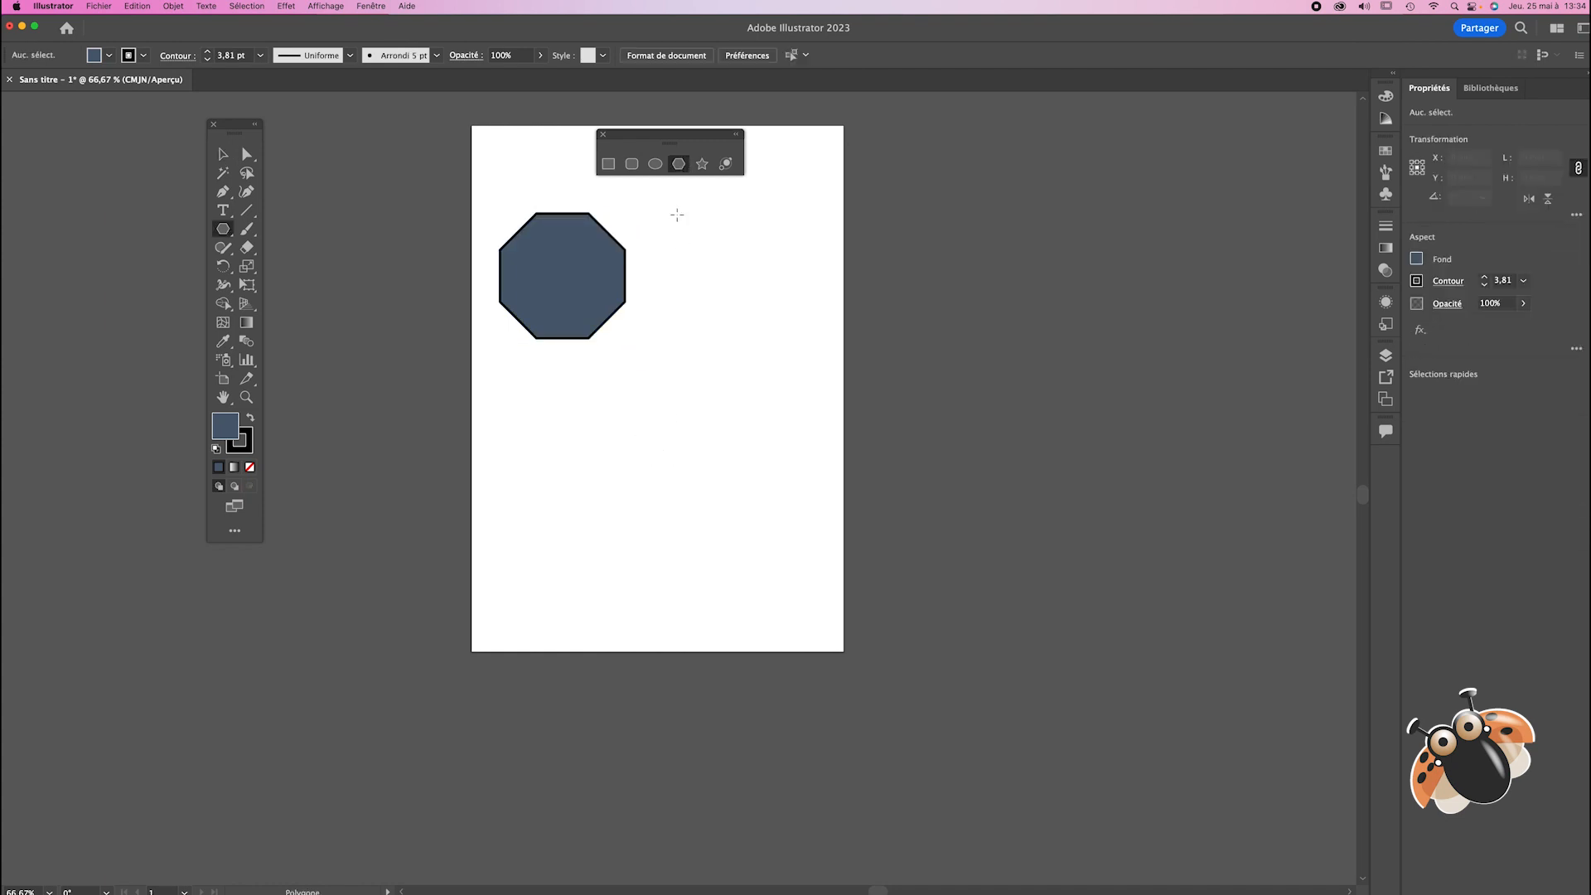
pyautogui.moveTo(602, 383); pyautogui.dragTo(692, 420)
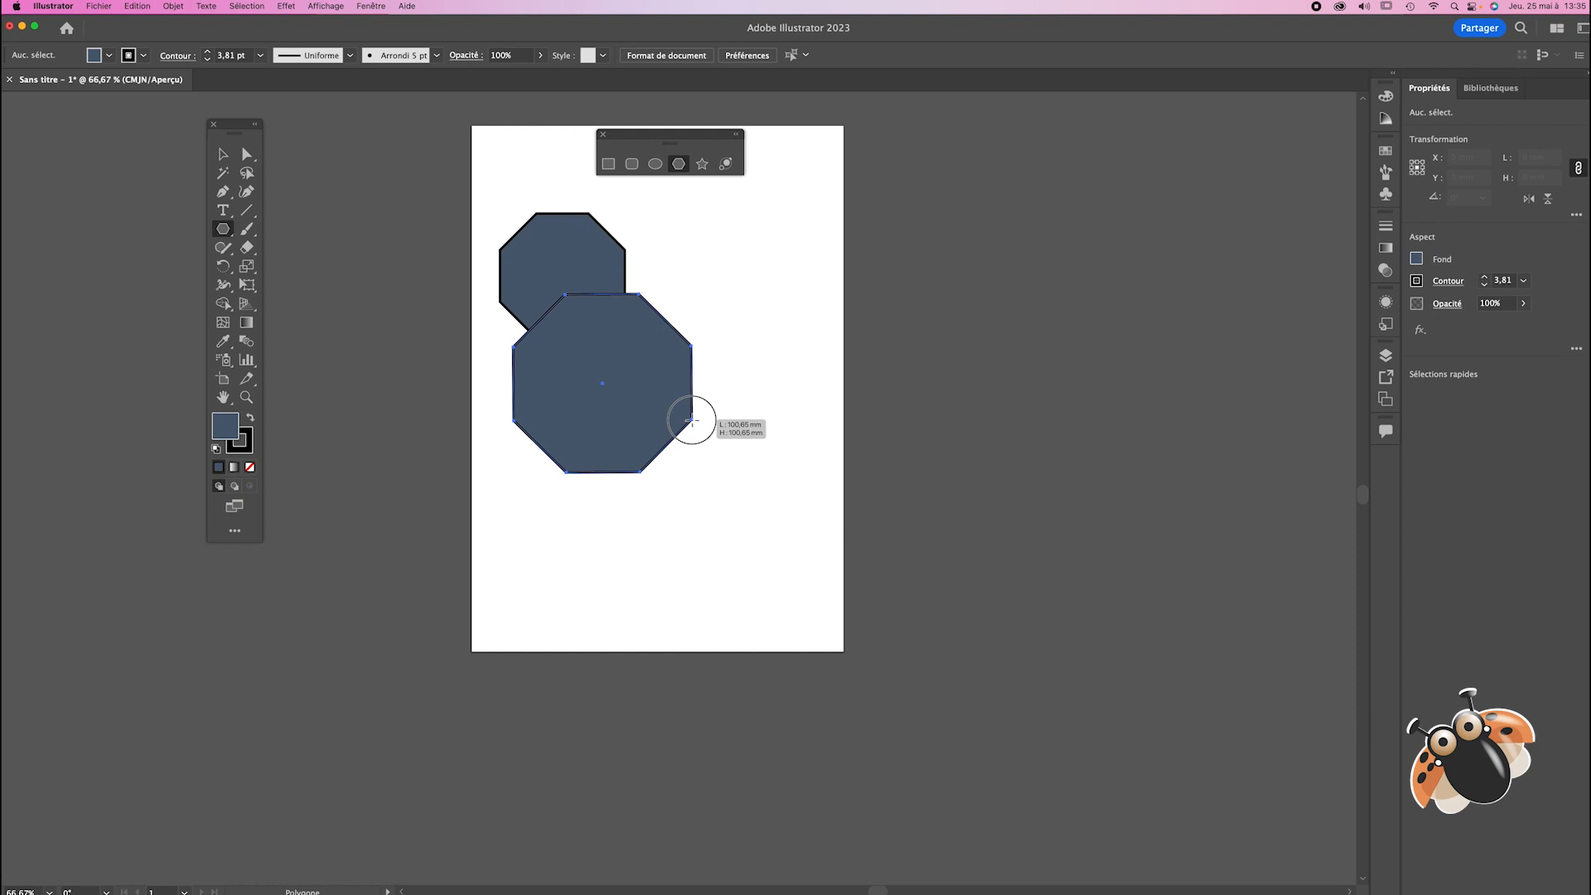
pyautogui.moveTo(692, 420); pyautogui.dragTo(694, 354)
pyautogui.press('Up')
pyautogui.press('Up')
pyautogui.press('Up')
pyautogui.press('Down')
pyautogui.press('Down')
pyautogui.press('Down')
pyautogui.press('Down')
pyautogui.press('Down')
pyautogui.press('Down')
pyautogui.press('Up')
pyautogui.press('Down')
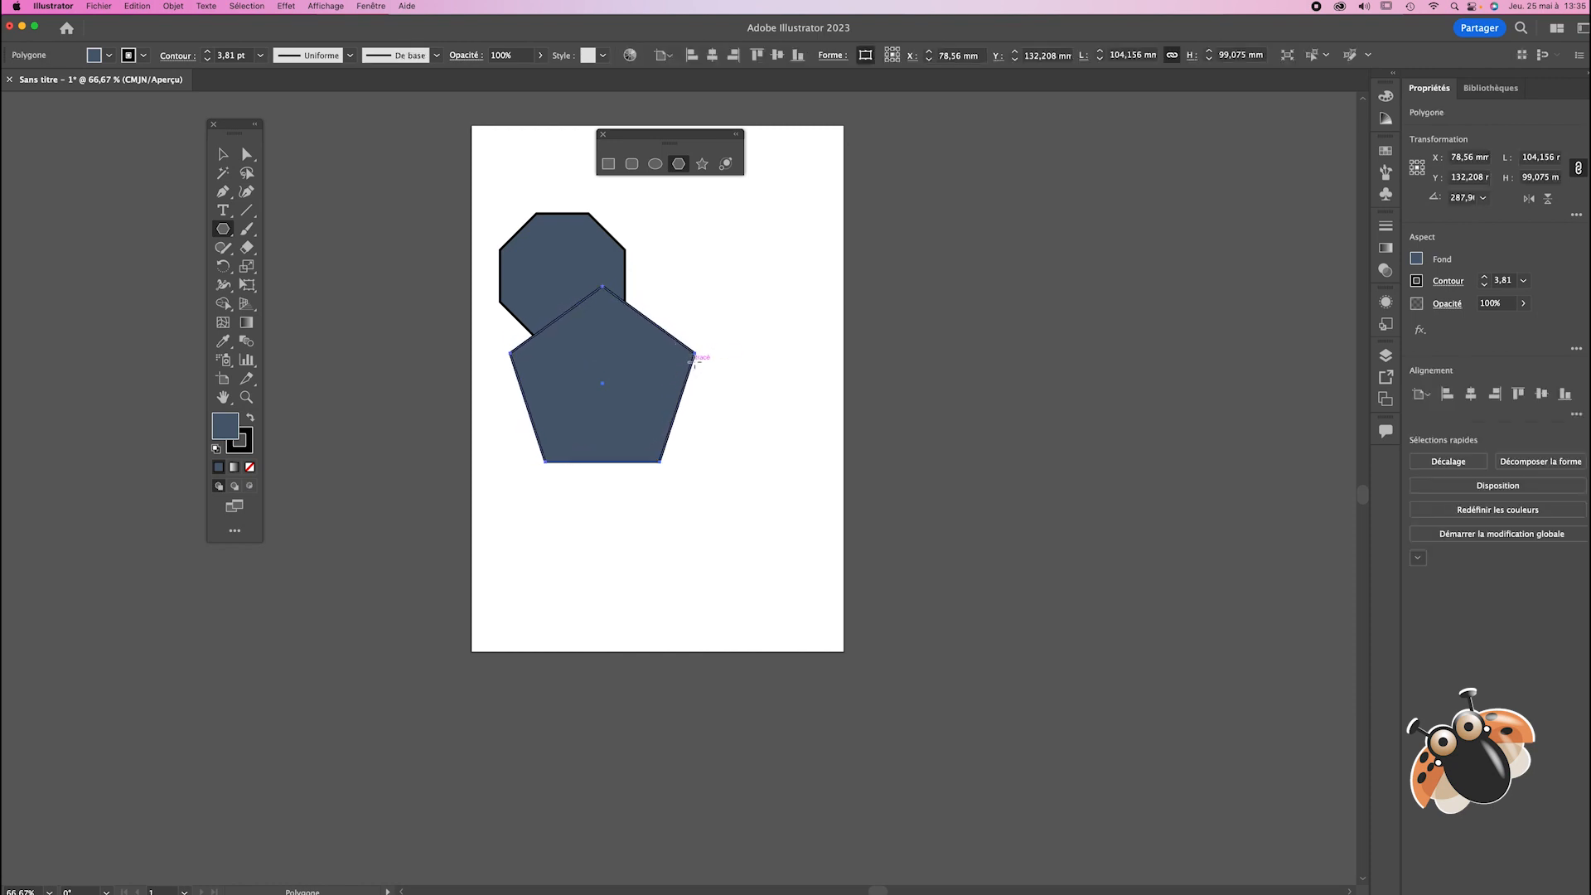
# Step: Delete the pentagon and the octagon from the artboard
pyautogui.click(222, 154)
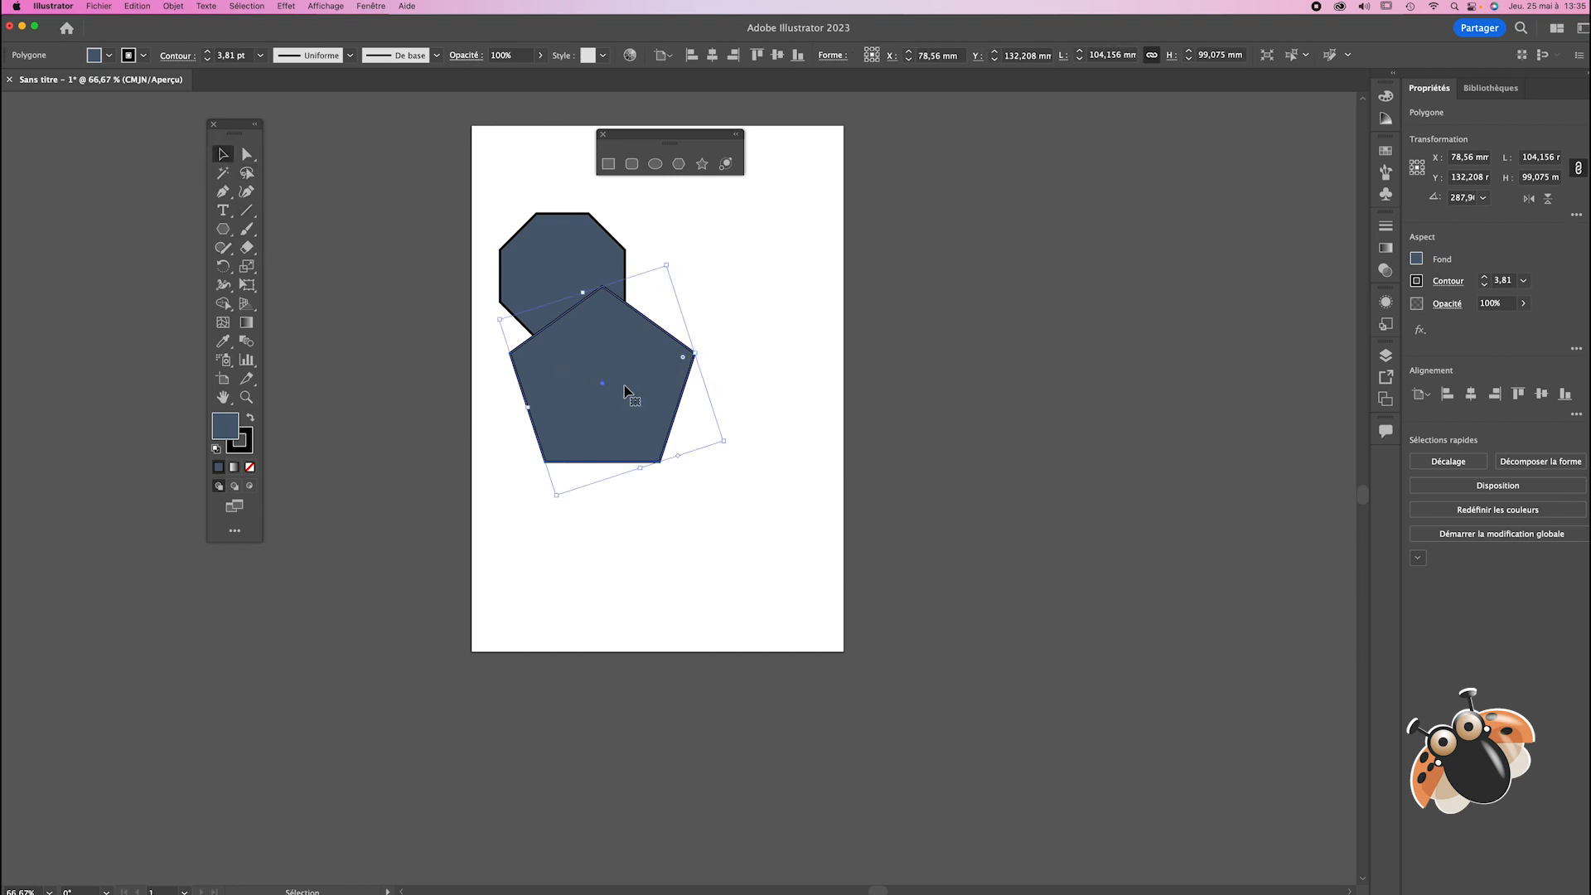
pyautogui.press('Delete')
pyautogui.click(582, 298)
pyautogui.press('Delete')
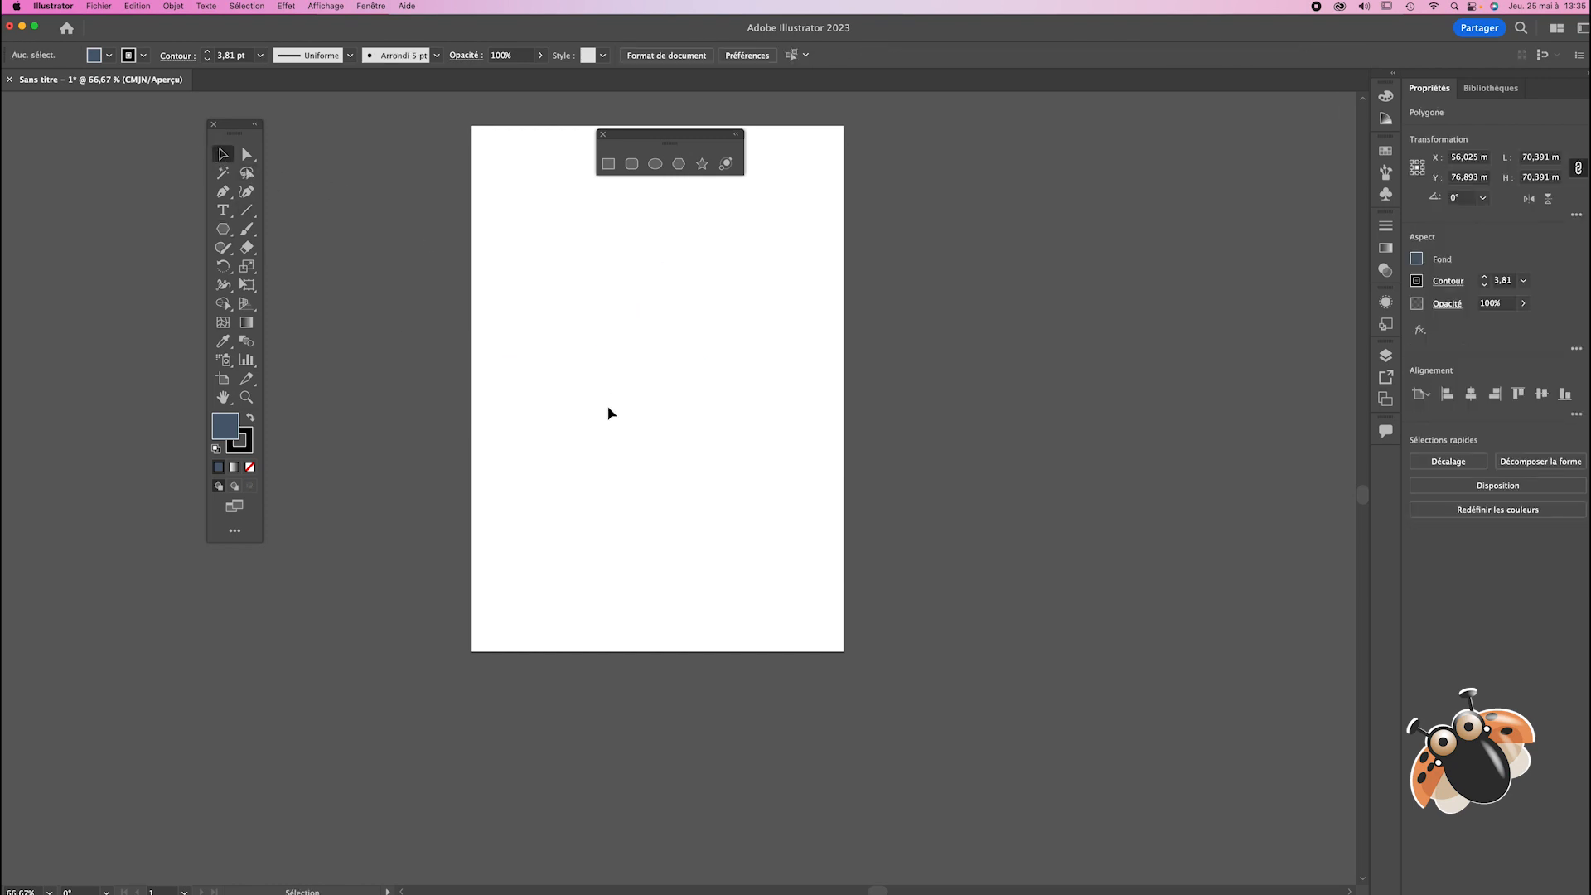
# Step: Draw a five-pointed star about 119 × 114 mm in the artboard's upper left area and set its stroke to 8 pt
pyautogui.click(702, 164)
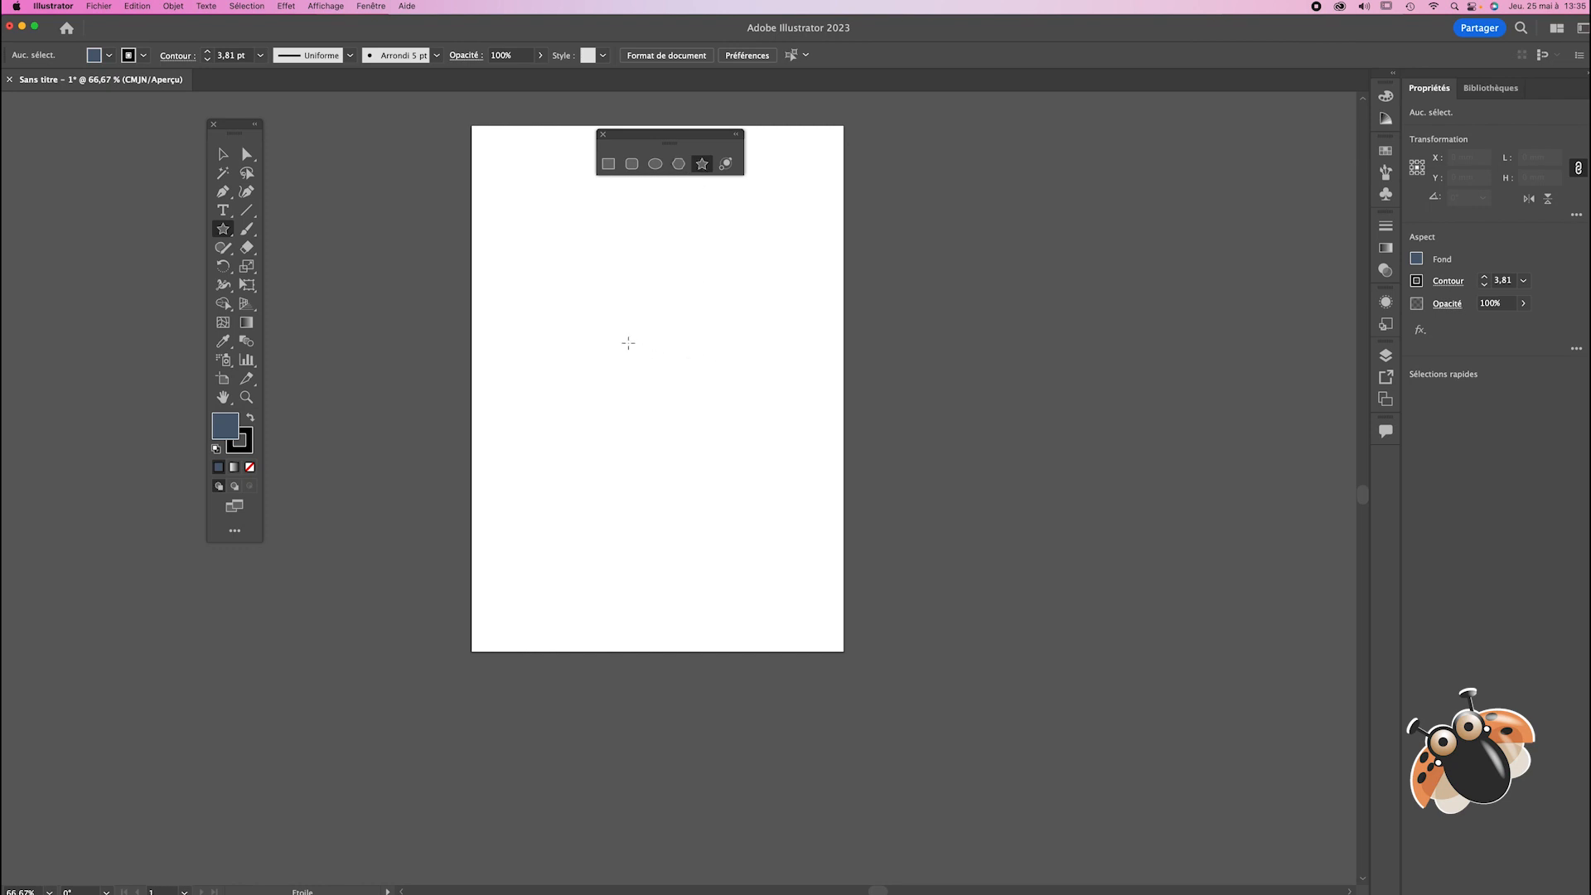
pyautogui.moveTo(569, 296); pyautogui.dragTo(637, 384)
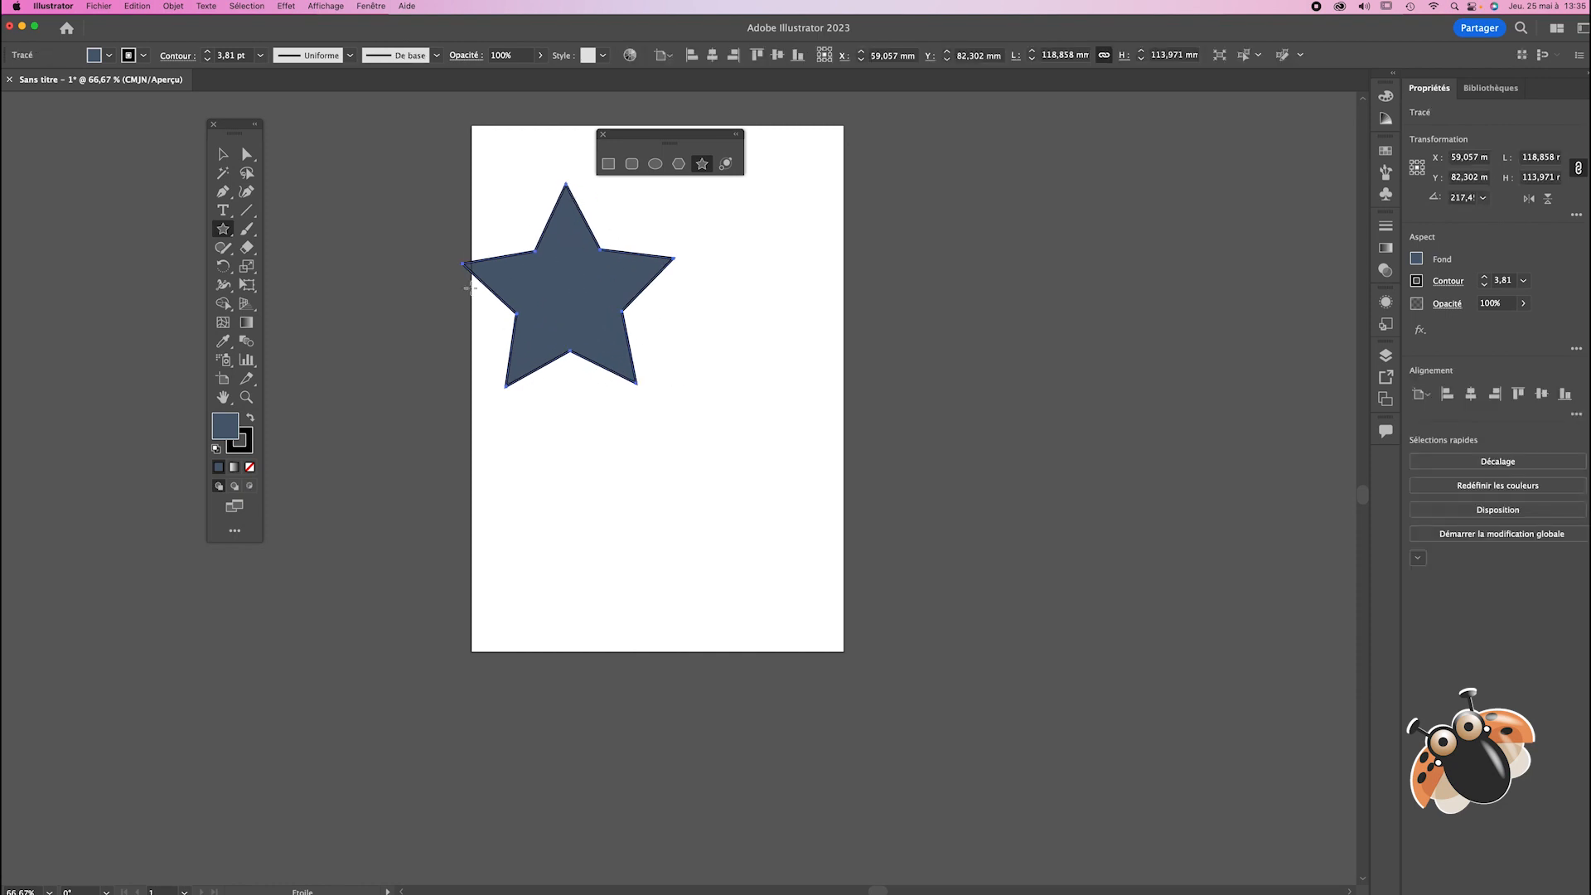
pyautogui.click(208, 53)
pyautogui.click(208, 52)
pyautogui.click(208, 53)
pyautogui.click(208, 52)
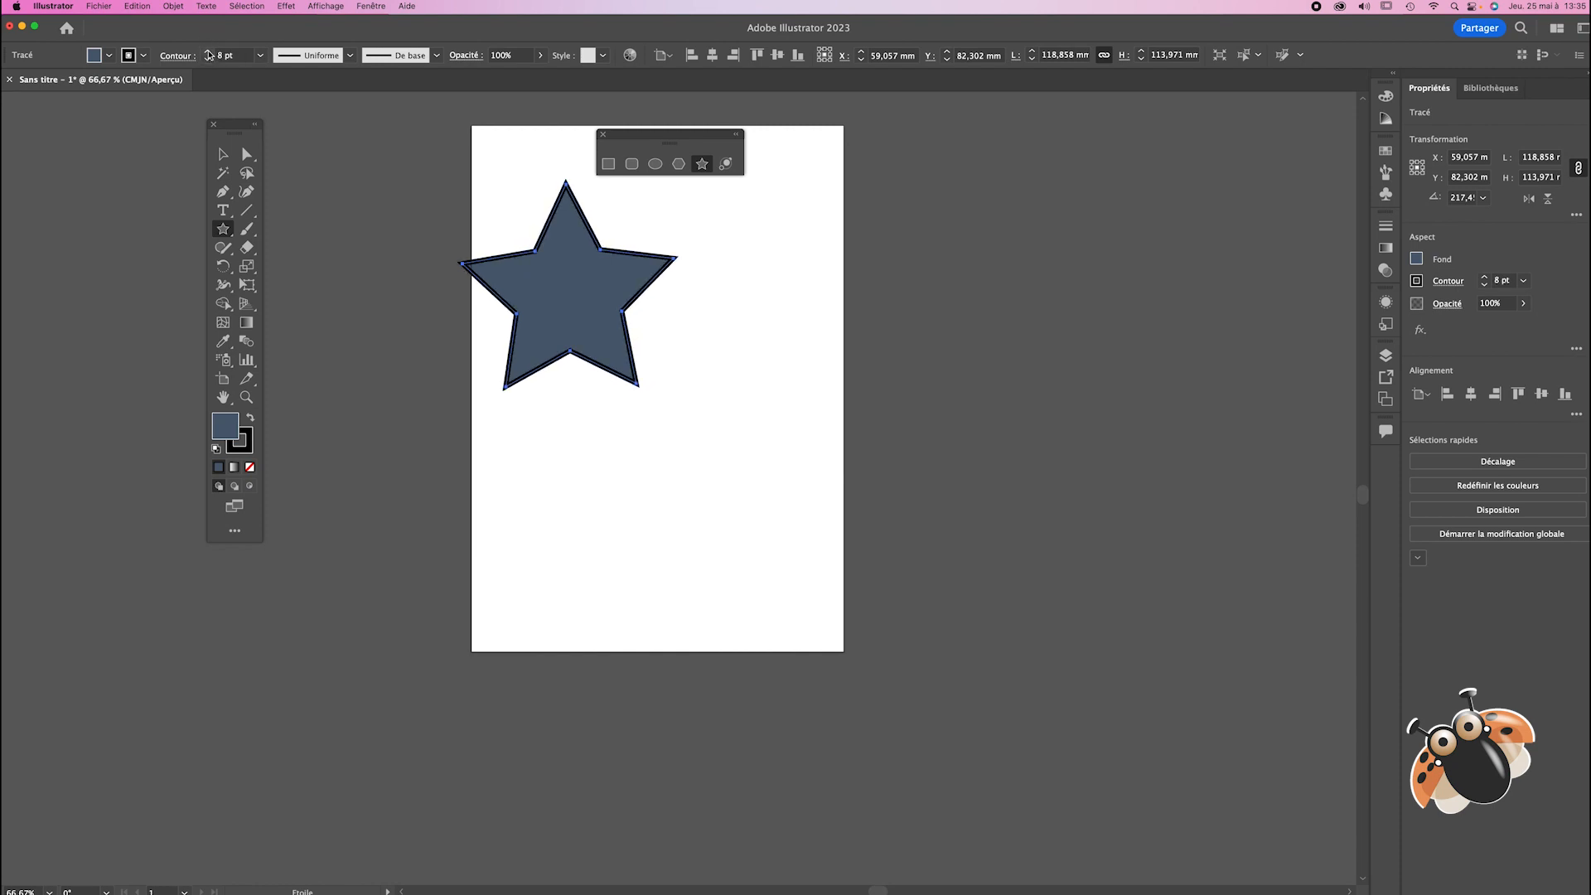
# Step: Give the star a magenta stroke and a bright blue fill
pyautogui.click(143, 57)
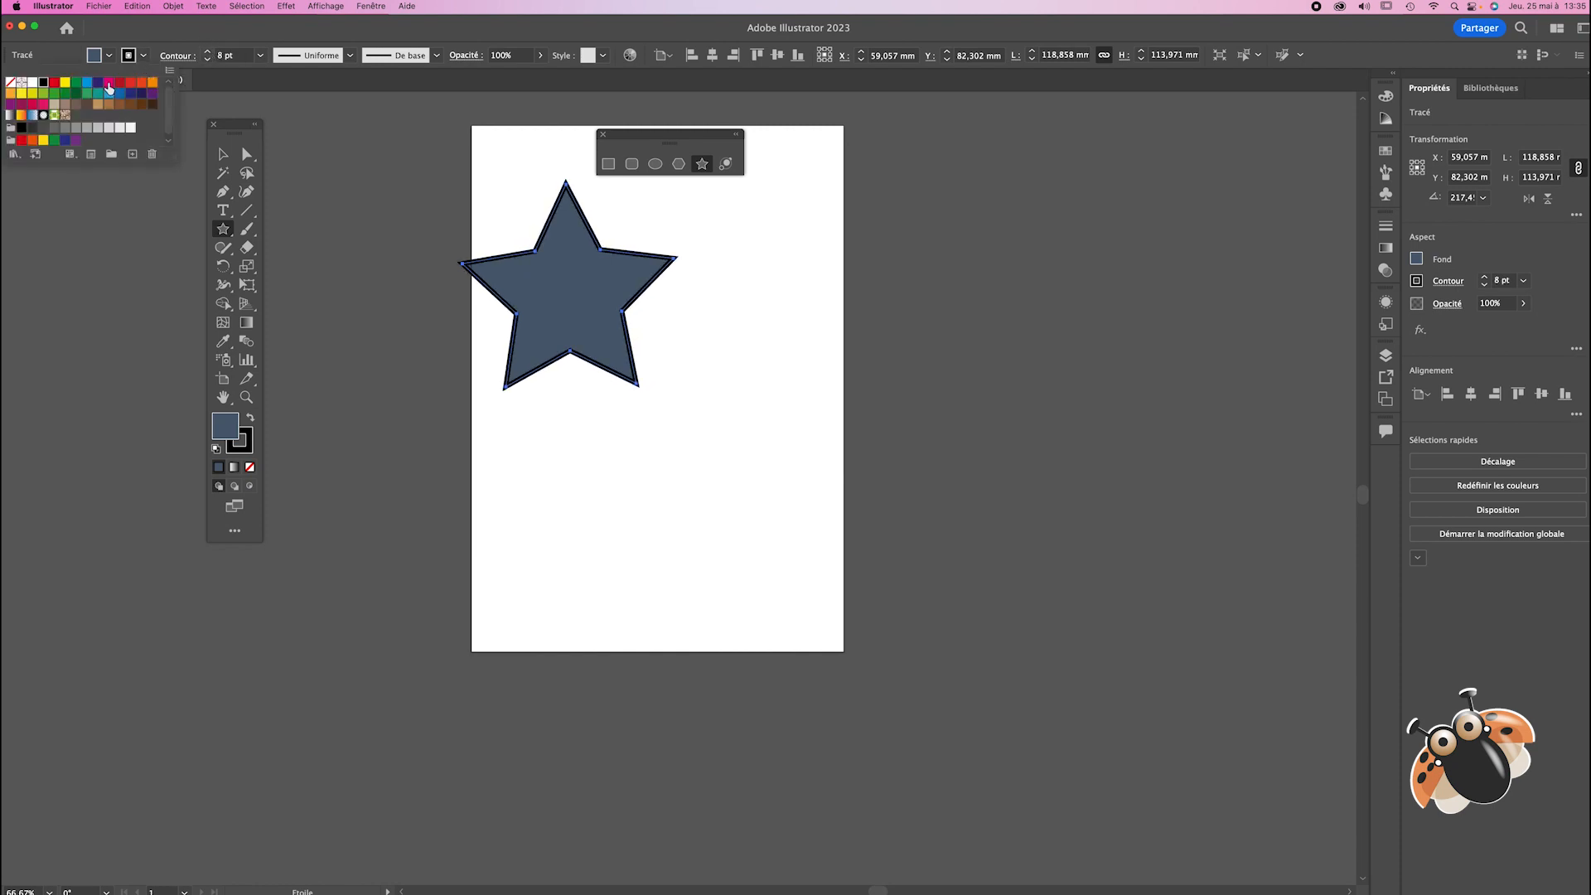
pyautogui.click(109, 82)
pyautogui.click(109, 55)
pyautogui.click(108, 55)
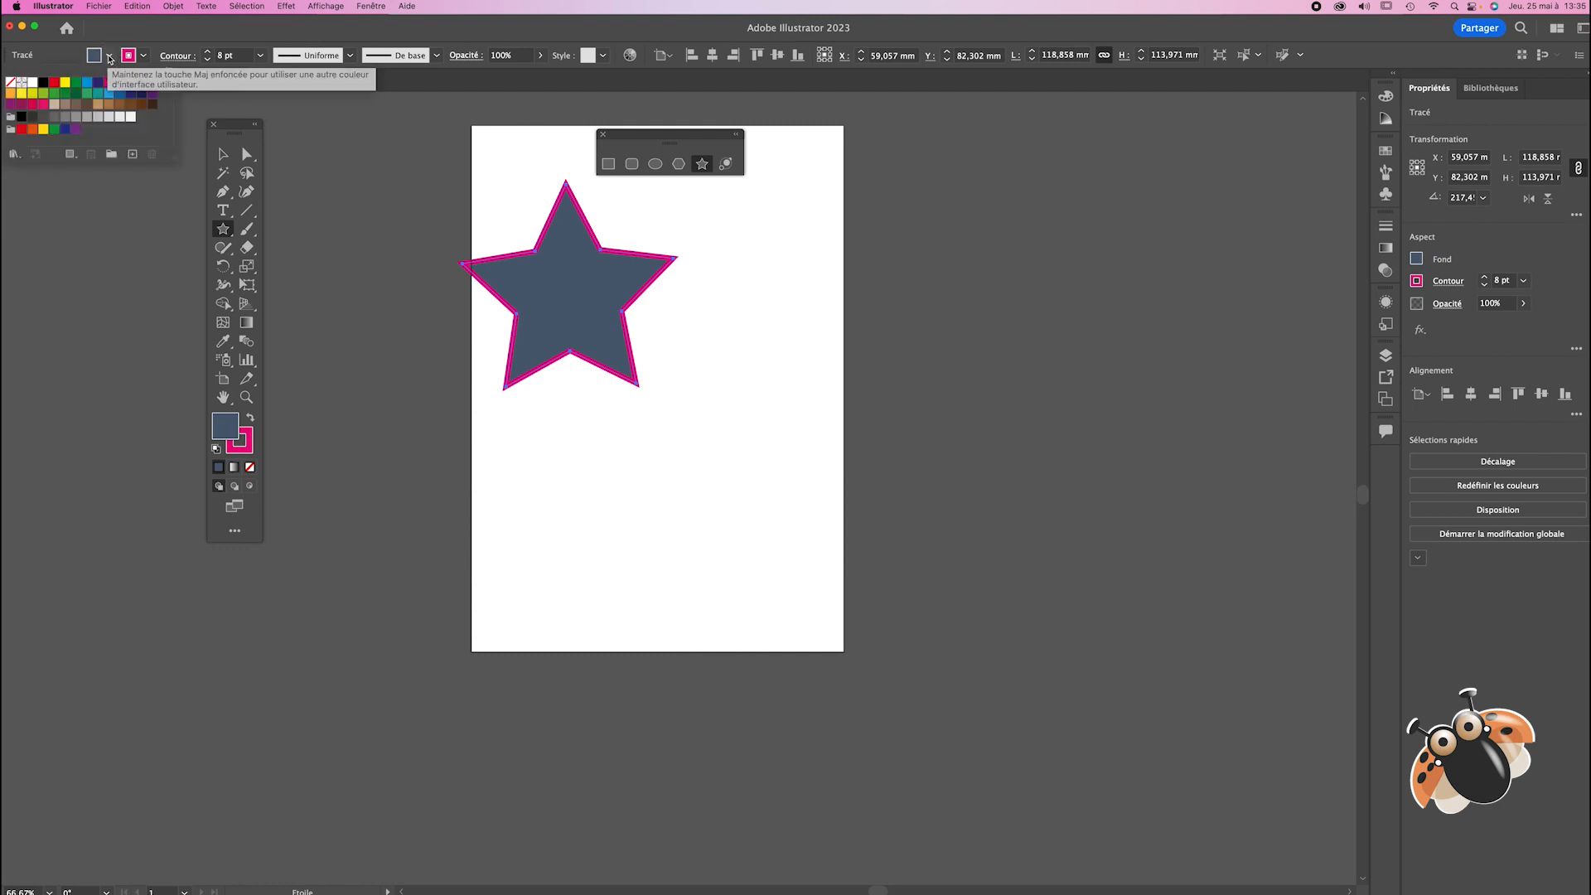
pyautogui.click(87, 86)
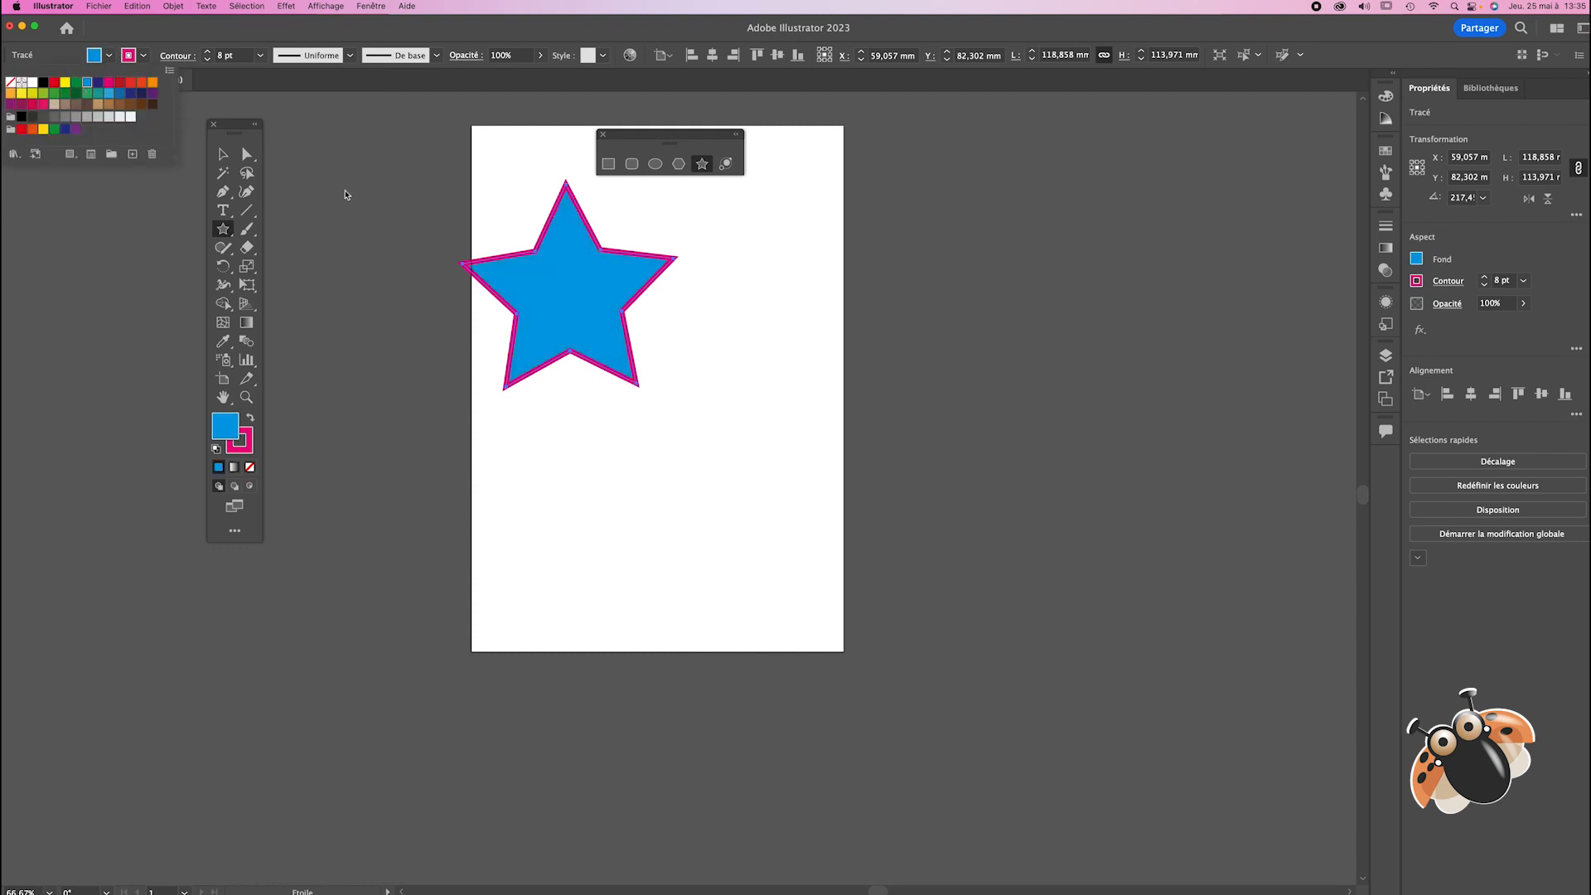
pyautogui.click(660, 405)
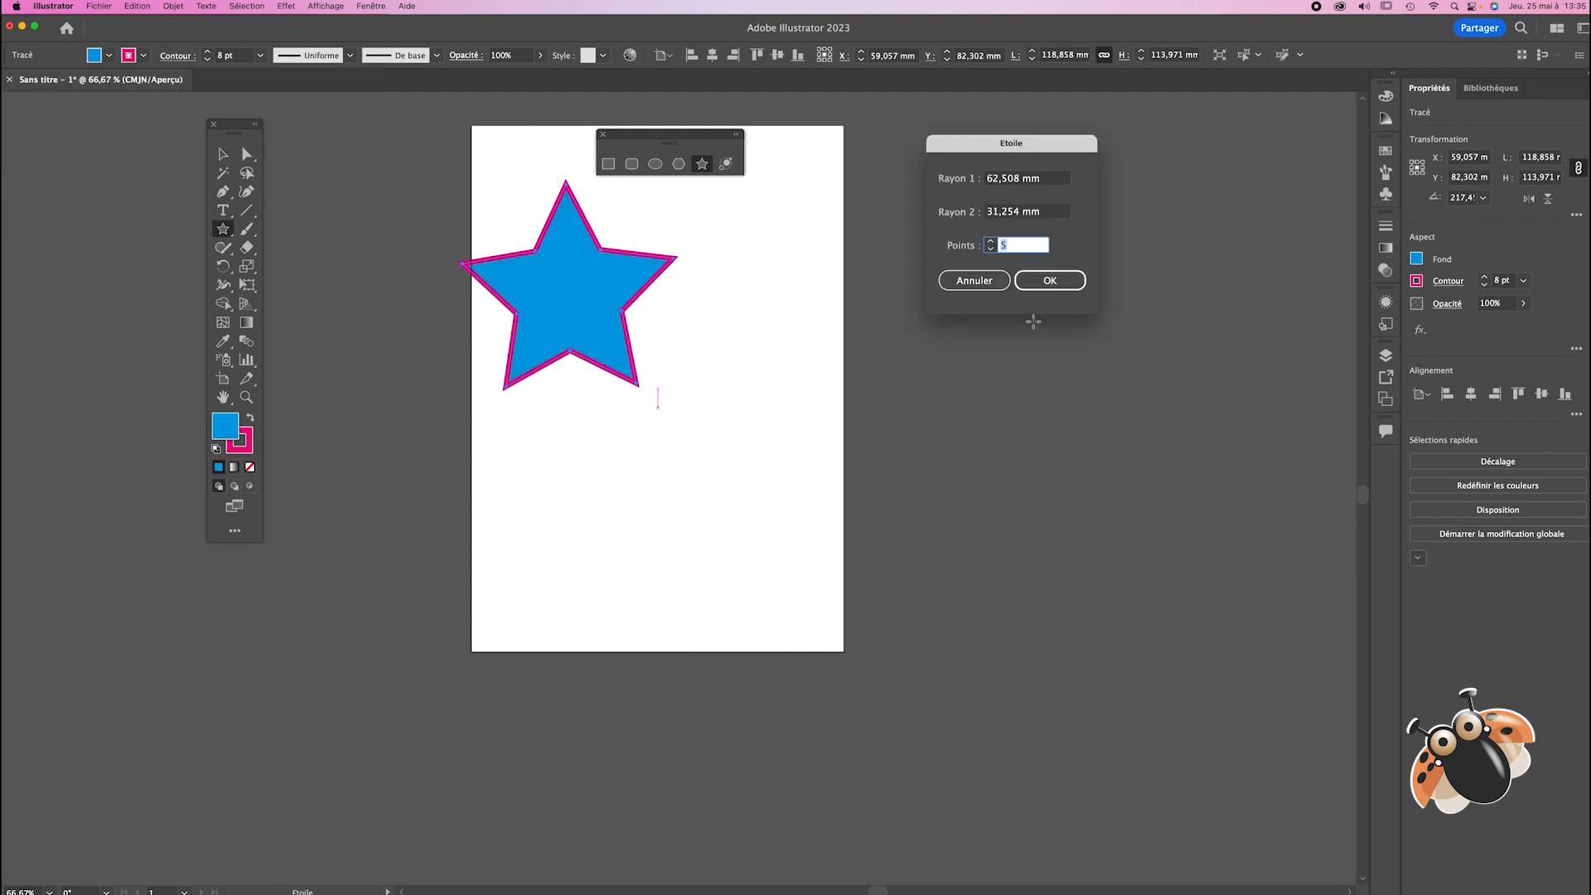
pyautogui.click(974, 280)
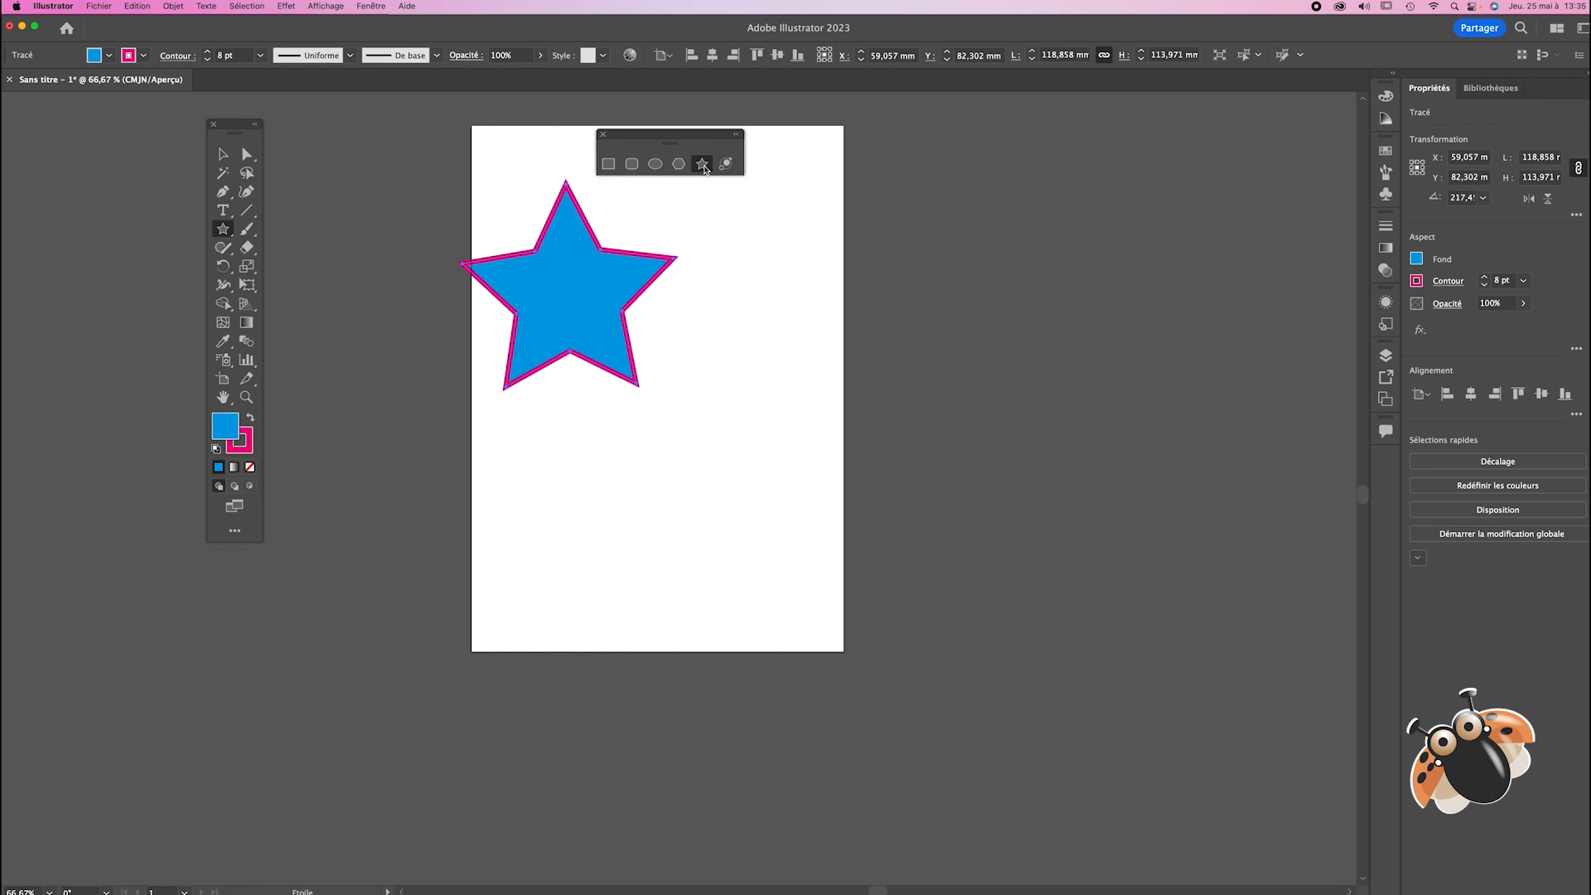
pyautogui.moveTo(719, 280); pyautogui.dragTo(766, 338)
pyautogui.press('super+z')
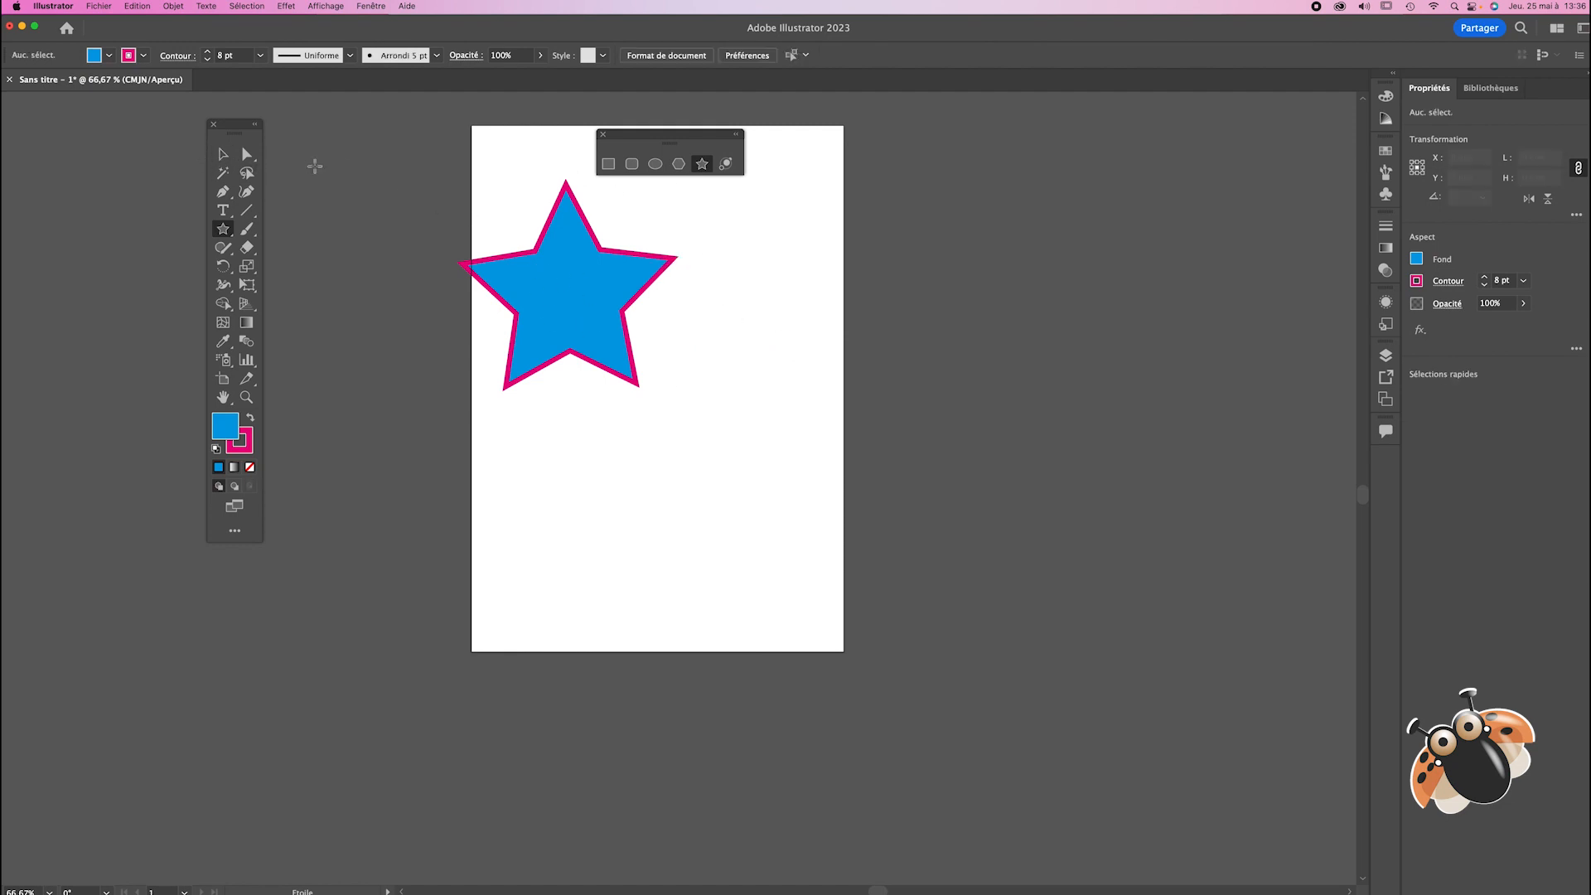
# Step: Move the star down and to the right so it lies fully on the artboard, and deselect it
pyautogui.click(222, 154)
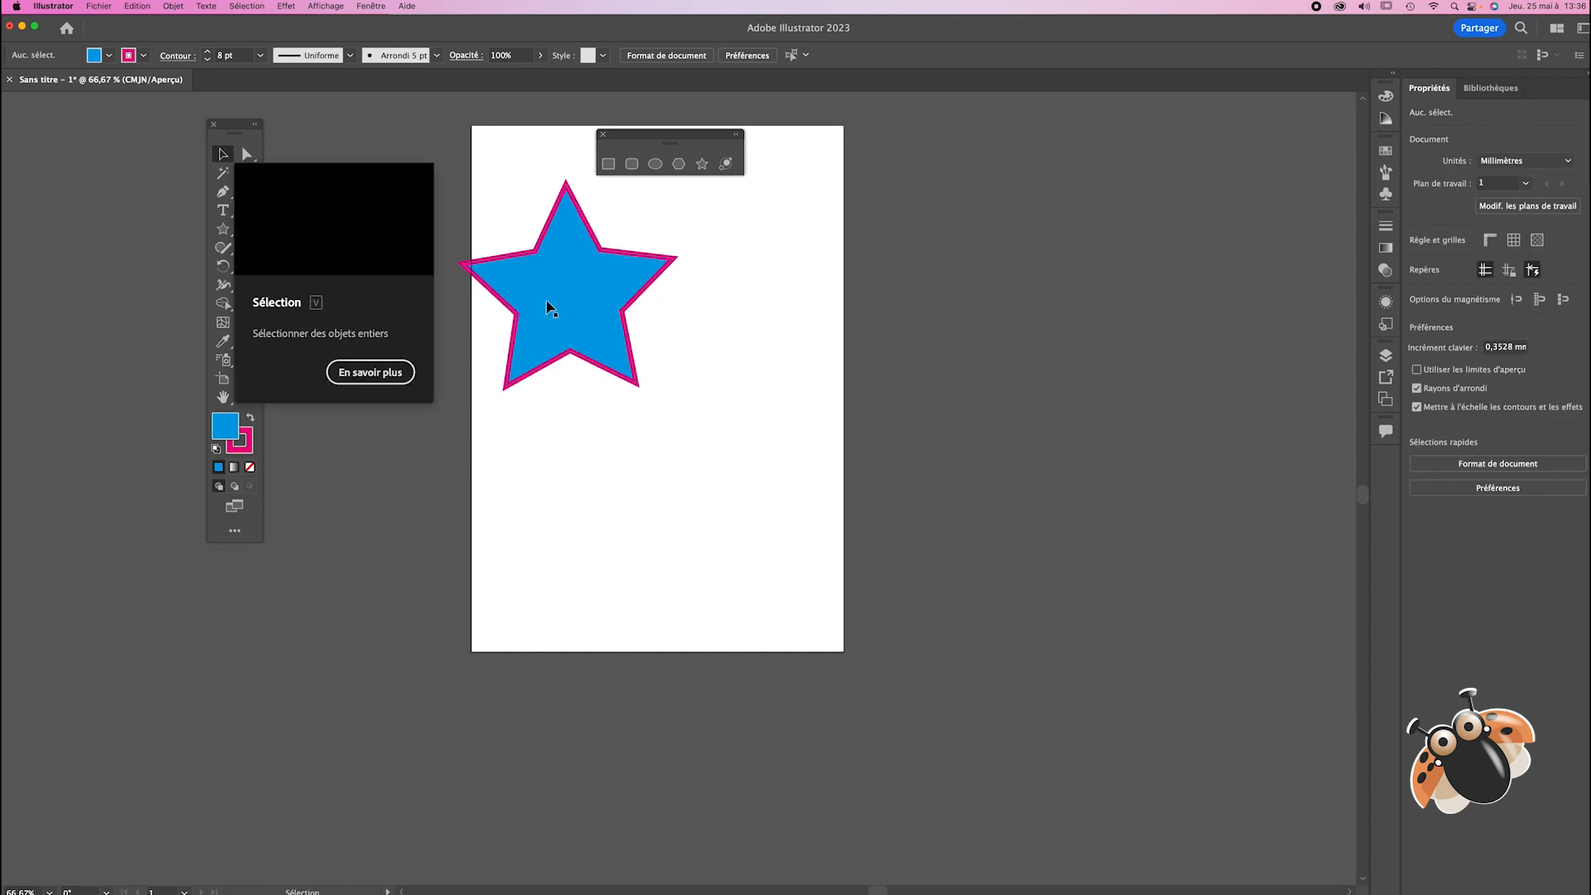
pyautogui.moveTo(551, 301); pyautogui.dragTo(632, 326)
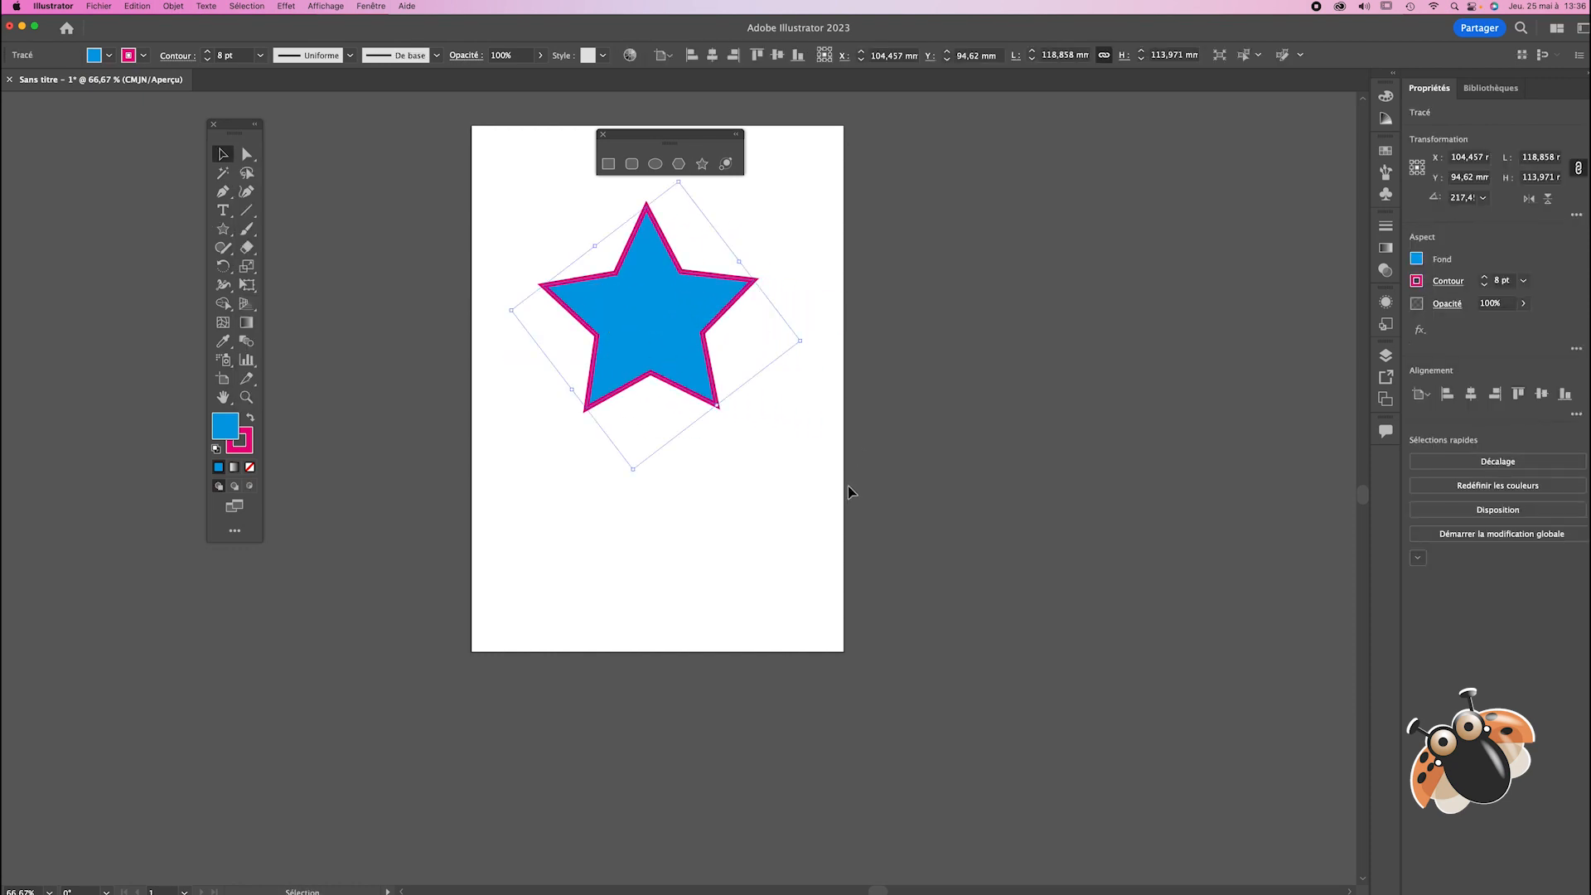
pyautogui.click(812, 481)
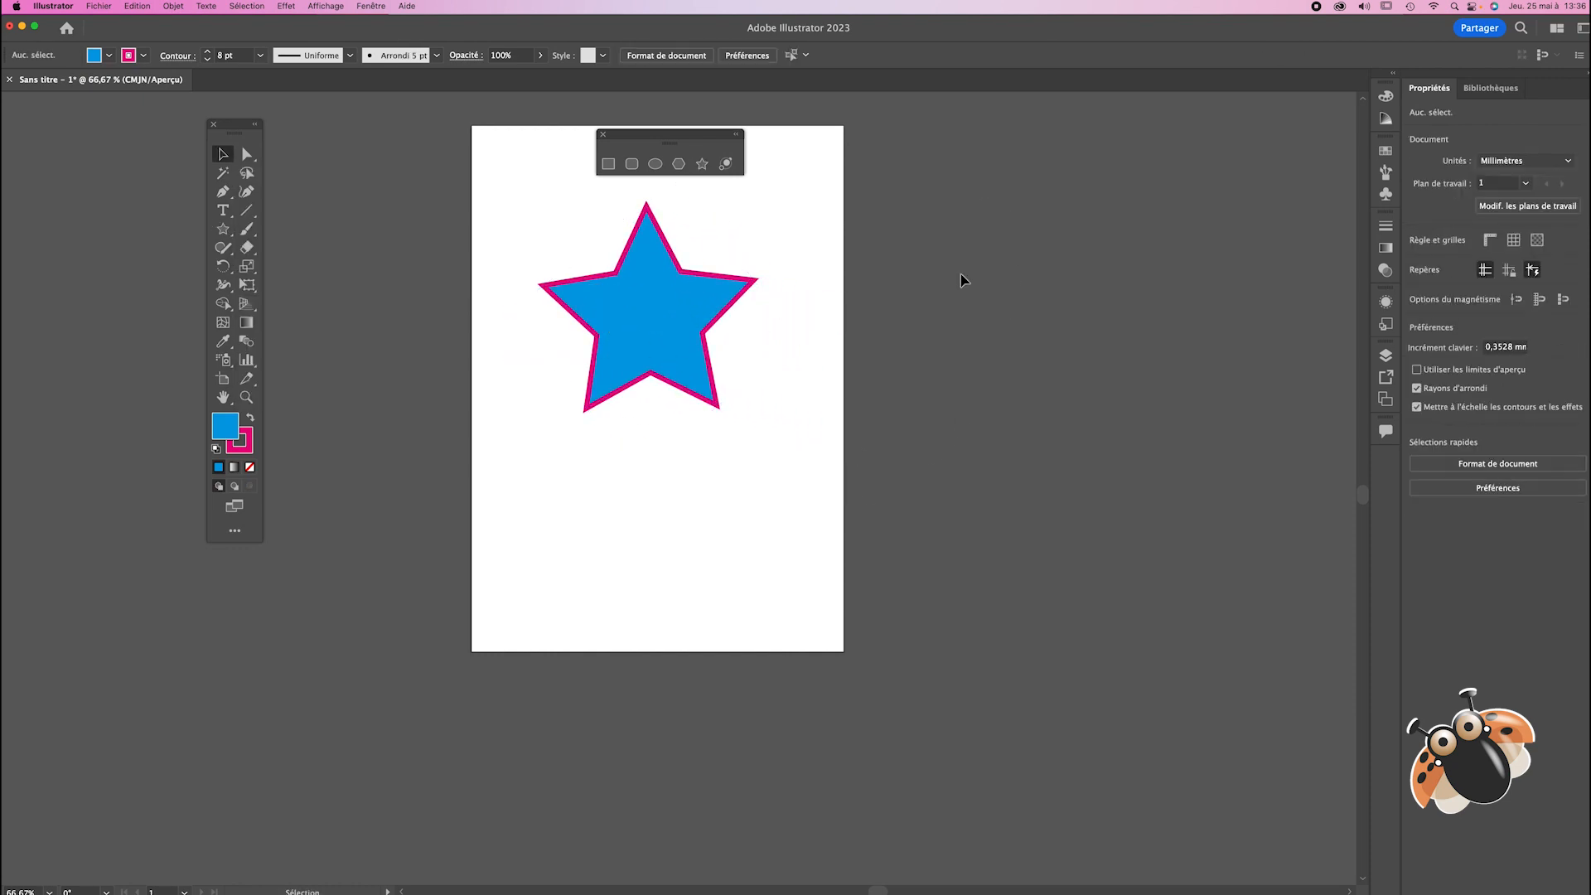
# Step: Create a seven-pointed star with radii of 42.222 mm and 21.111 mm just below the large star
pyautogui.click(702, 164)
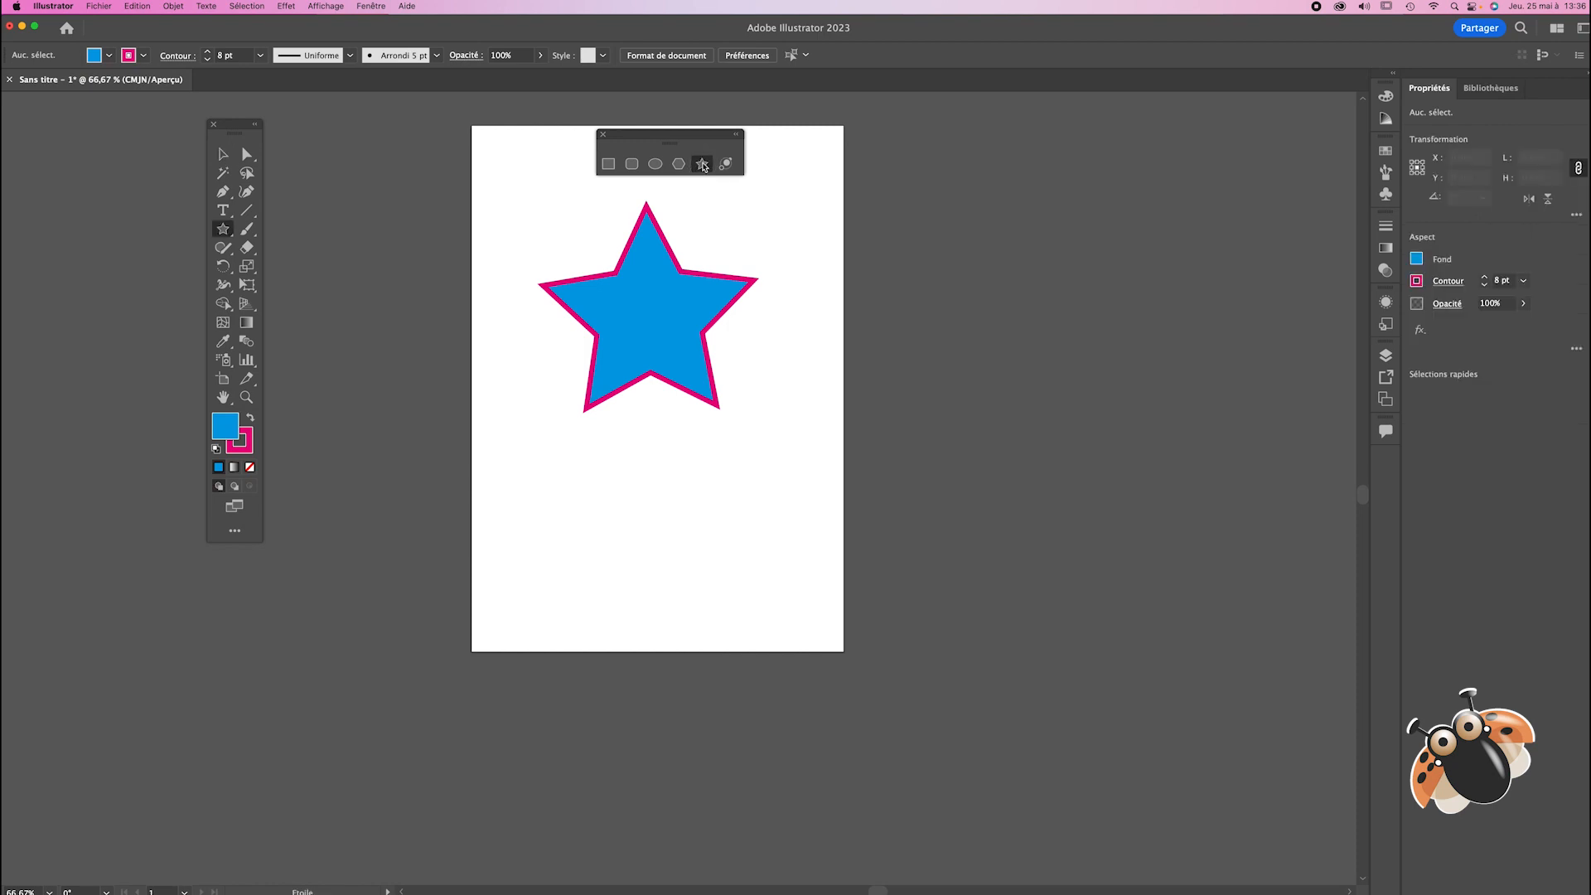
pyautogui.click(678, 448)
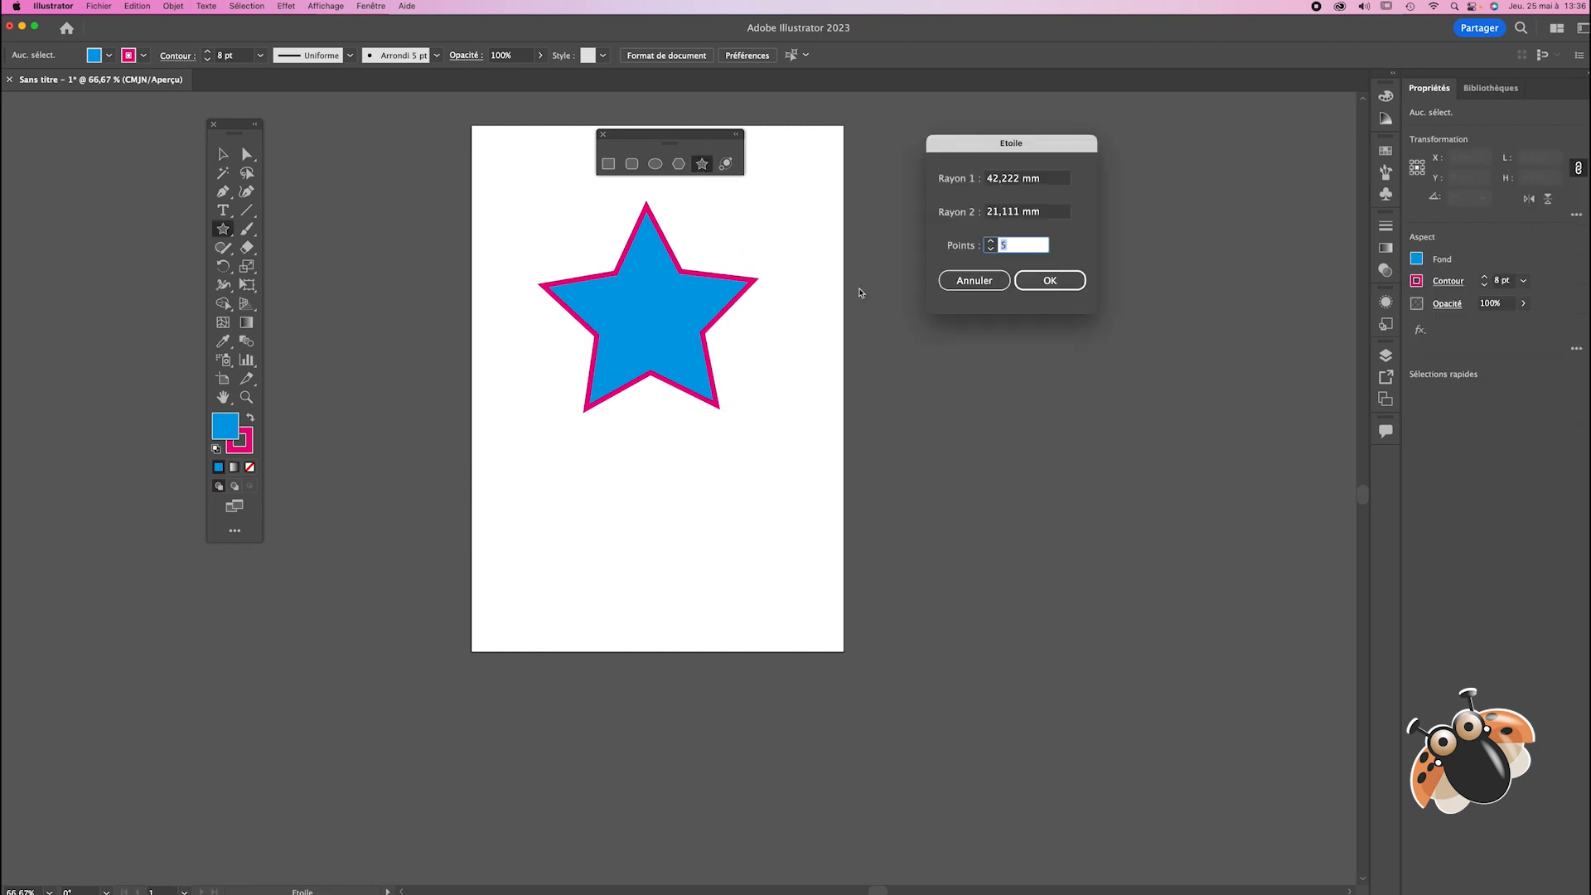
pyautogui.moveTo(964, 147); pyautogui.dragTo(673, 241)
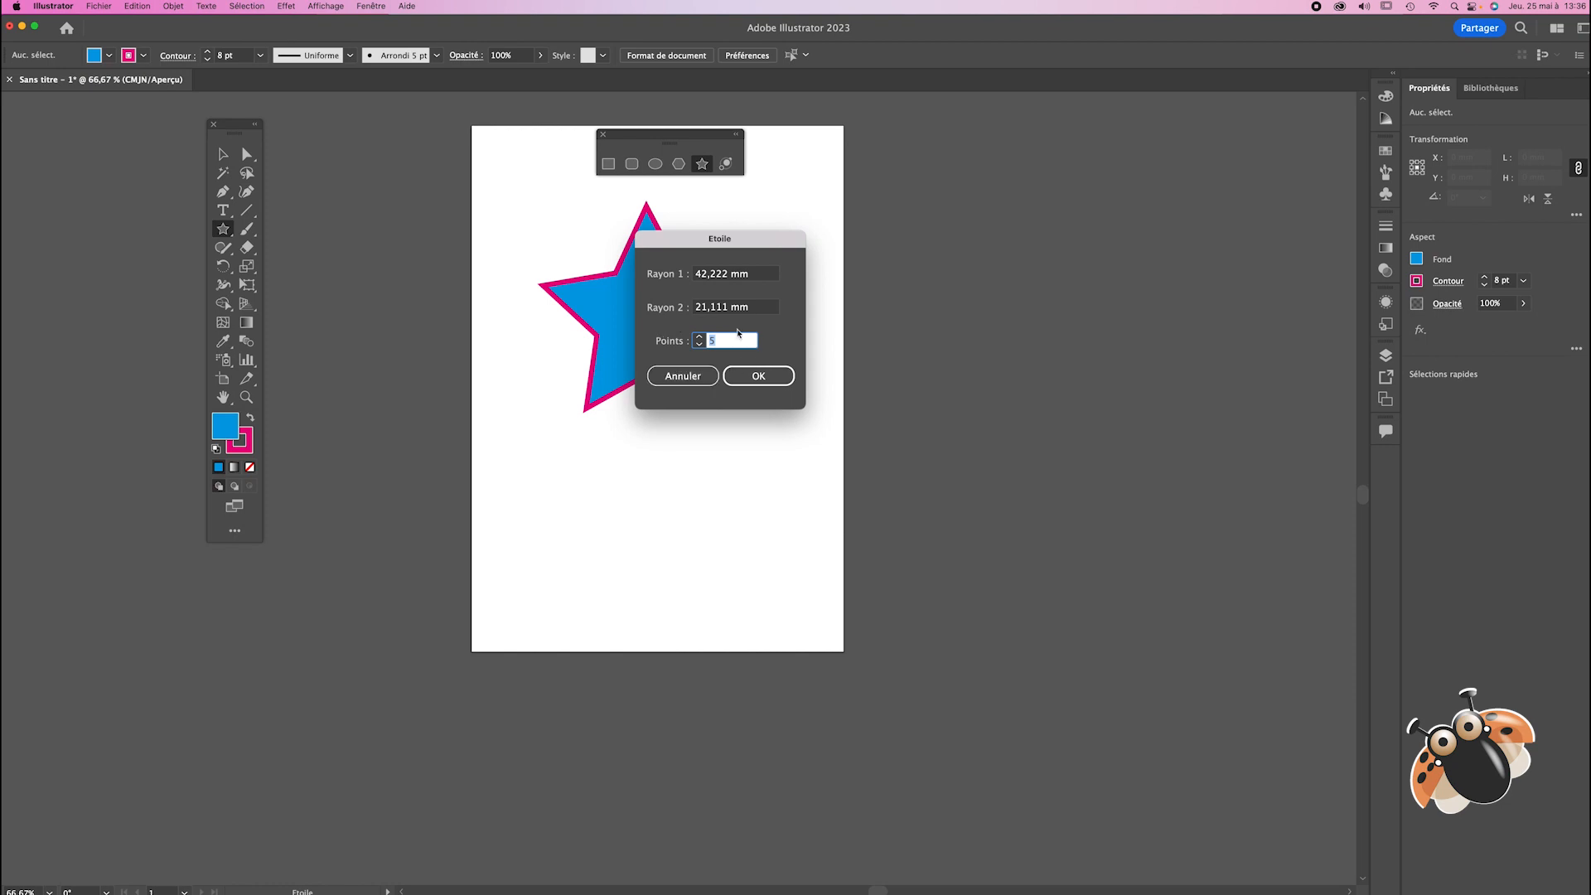
pyautogui.moveTo(746, 238); pyautogui.dragTo(905, 224)
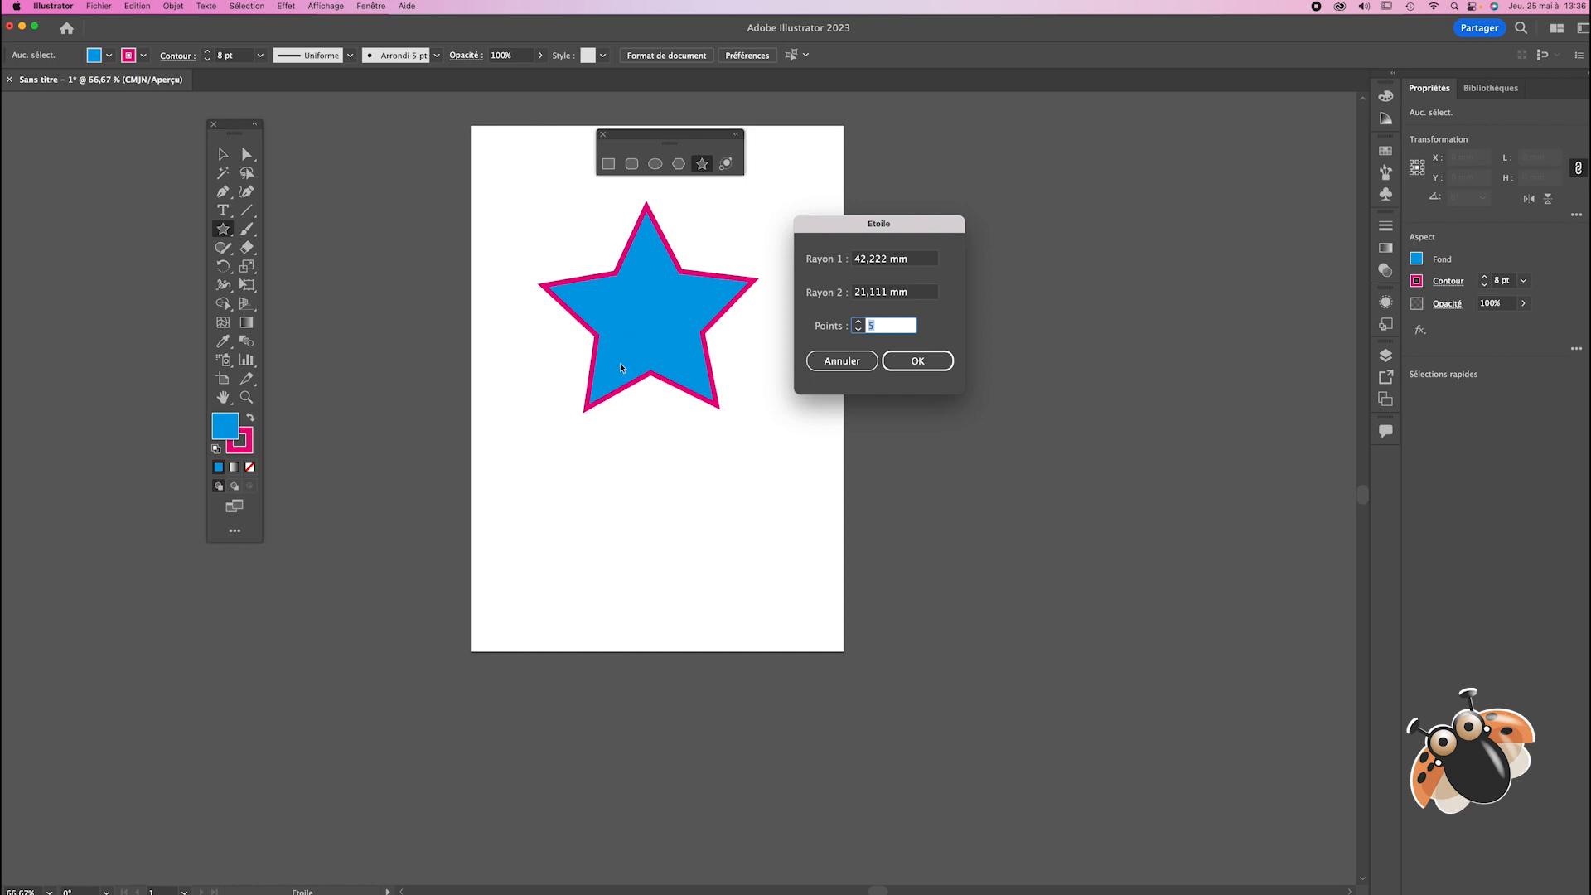
pyautogui.click(858, 322)
pyautogui.click(858, 323)
pyautogui.click(915, 361)
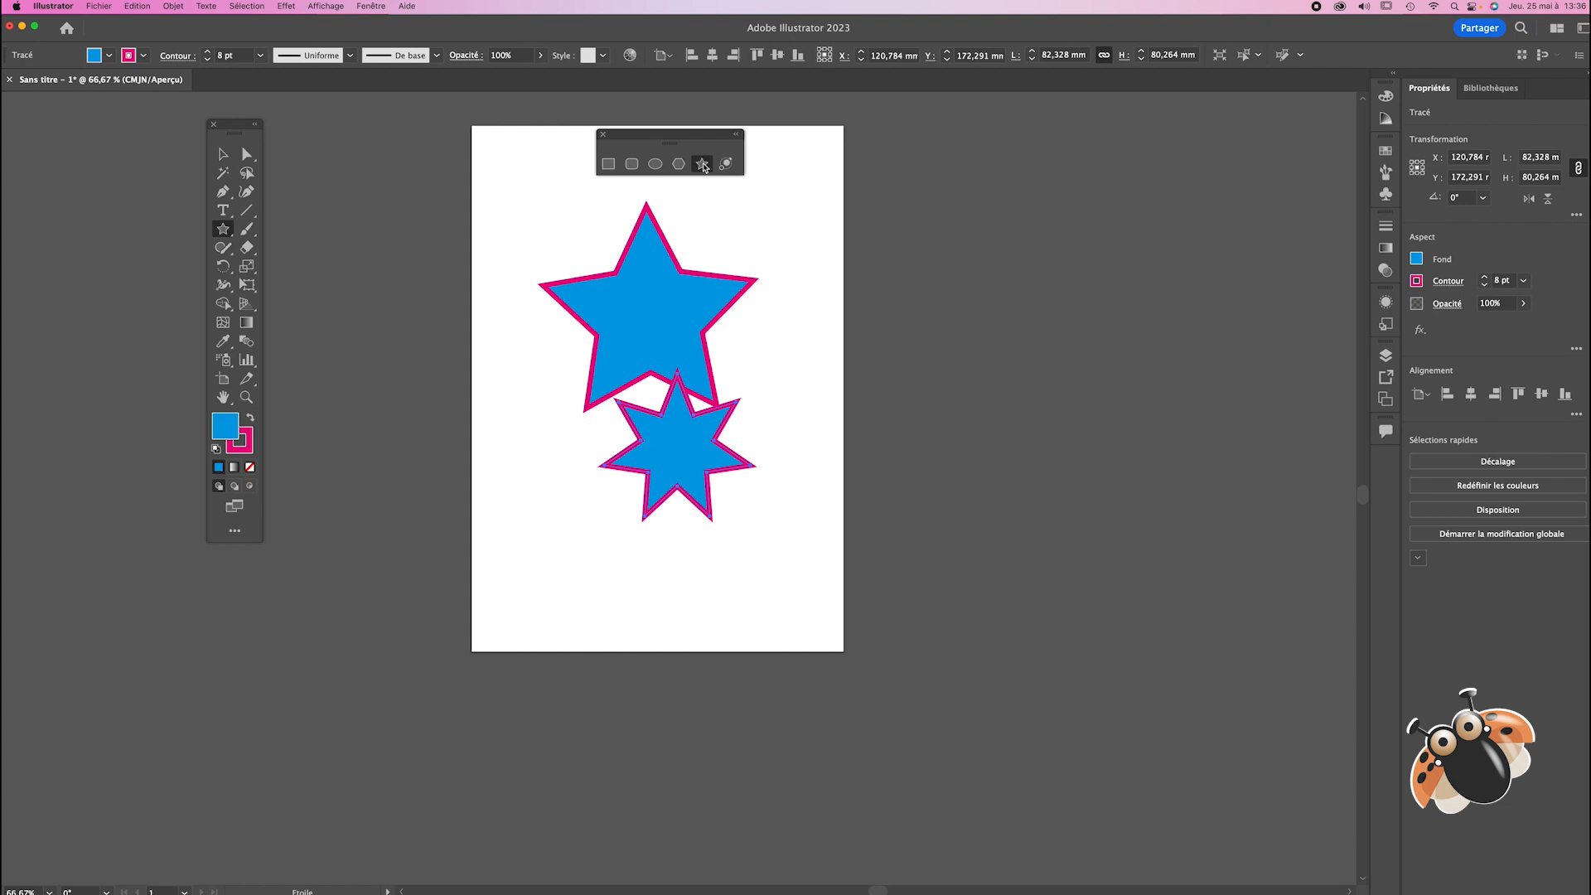
# Step: Delete the seven-pointed star, keeping the large five-pointed one
pyautogui.click(222, 154)
pyautogui.click(639, 519)
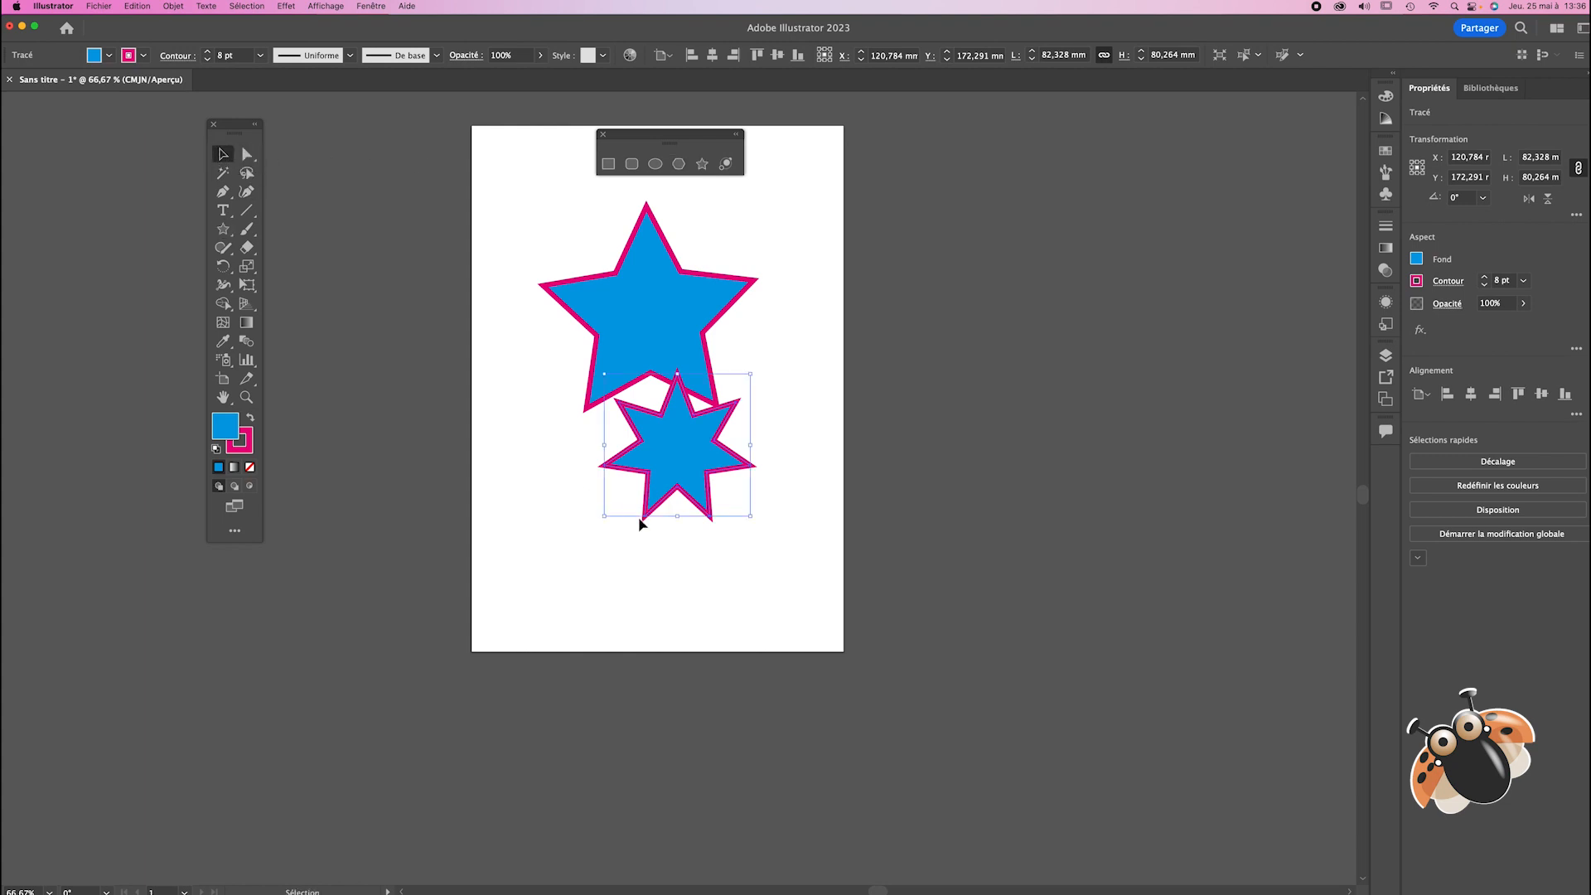
pyautogui.press('Delete')
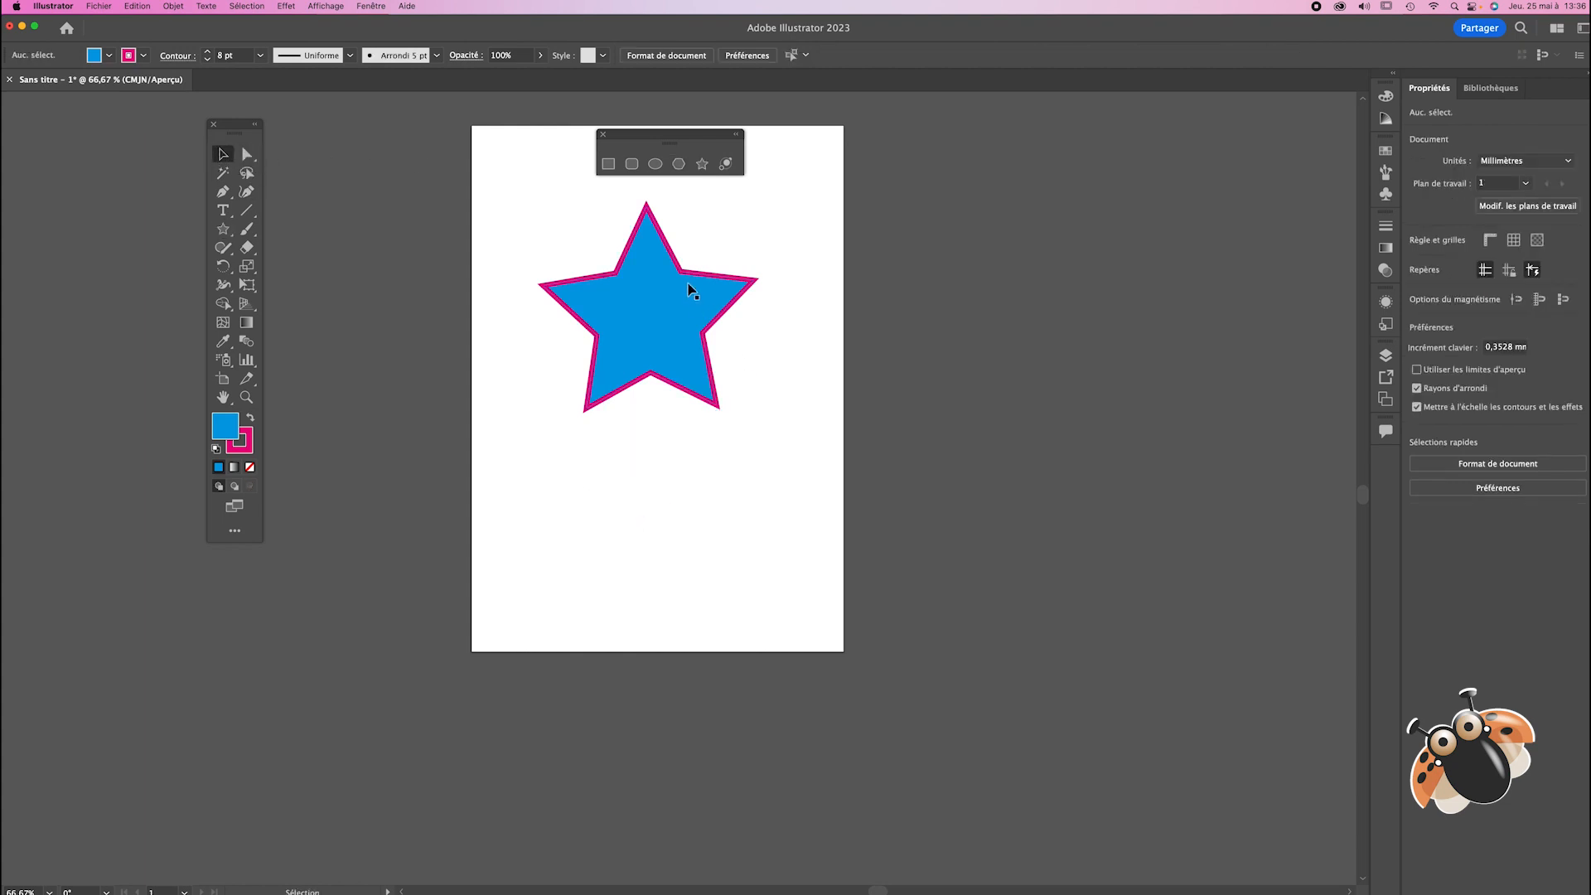
pyautogui.click(702, 163)
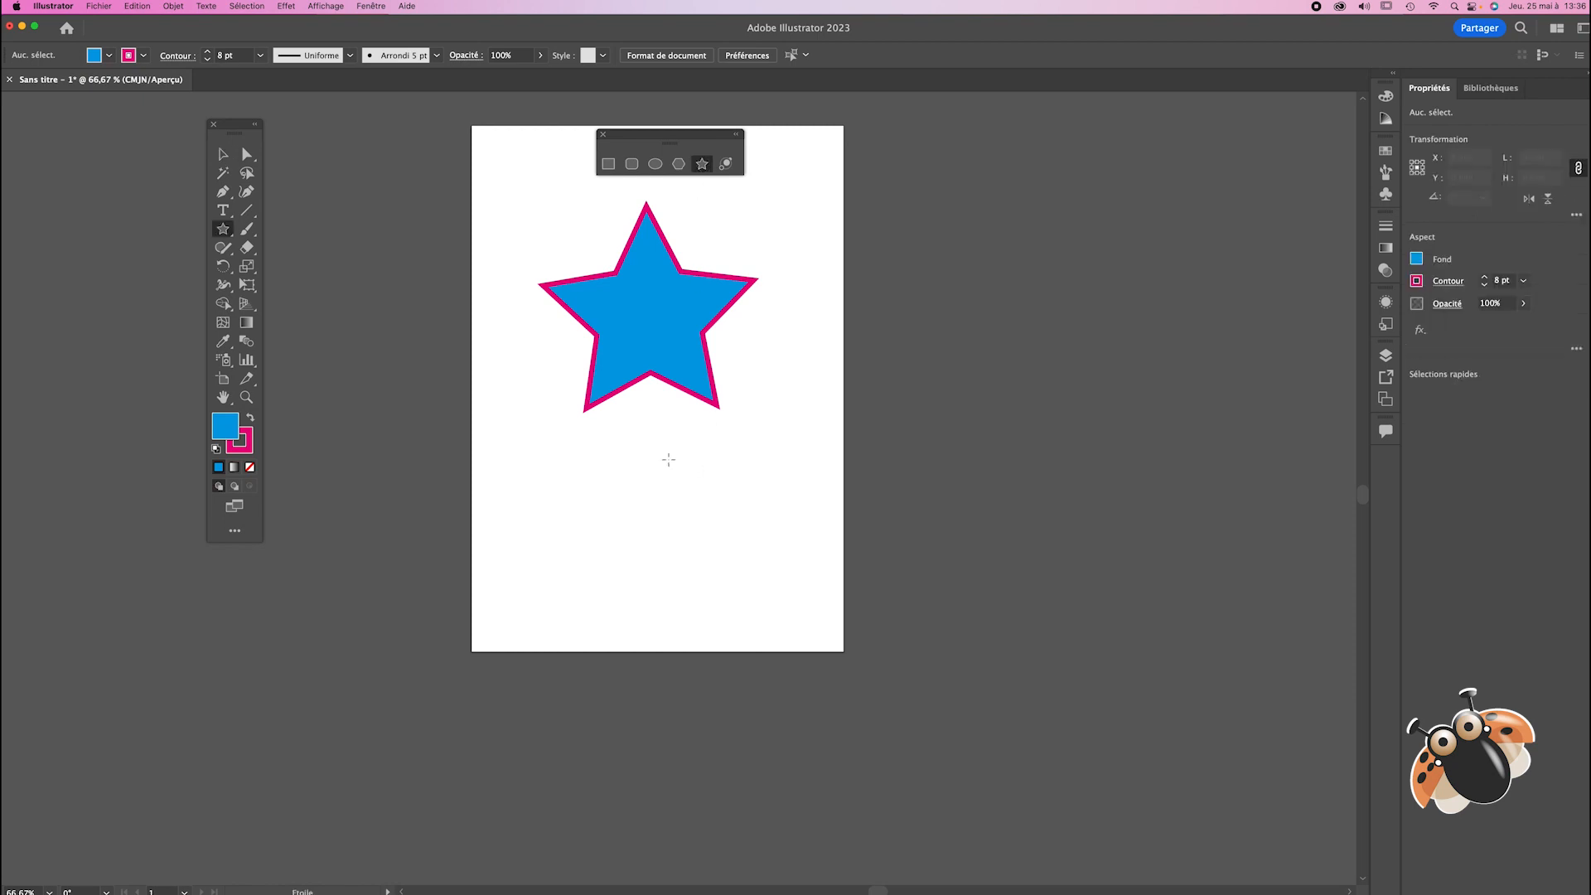
pyautogui.click(669, 459)
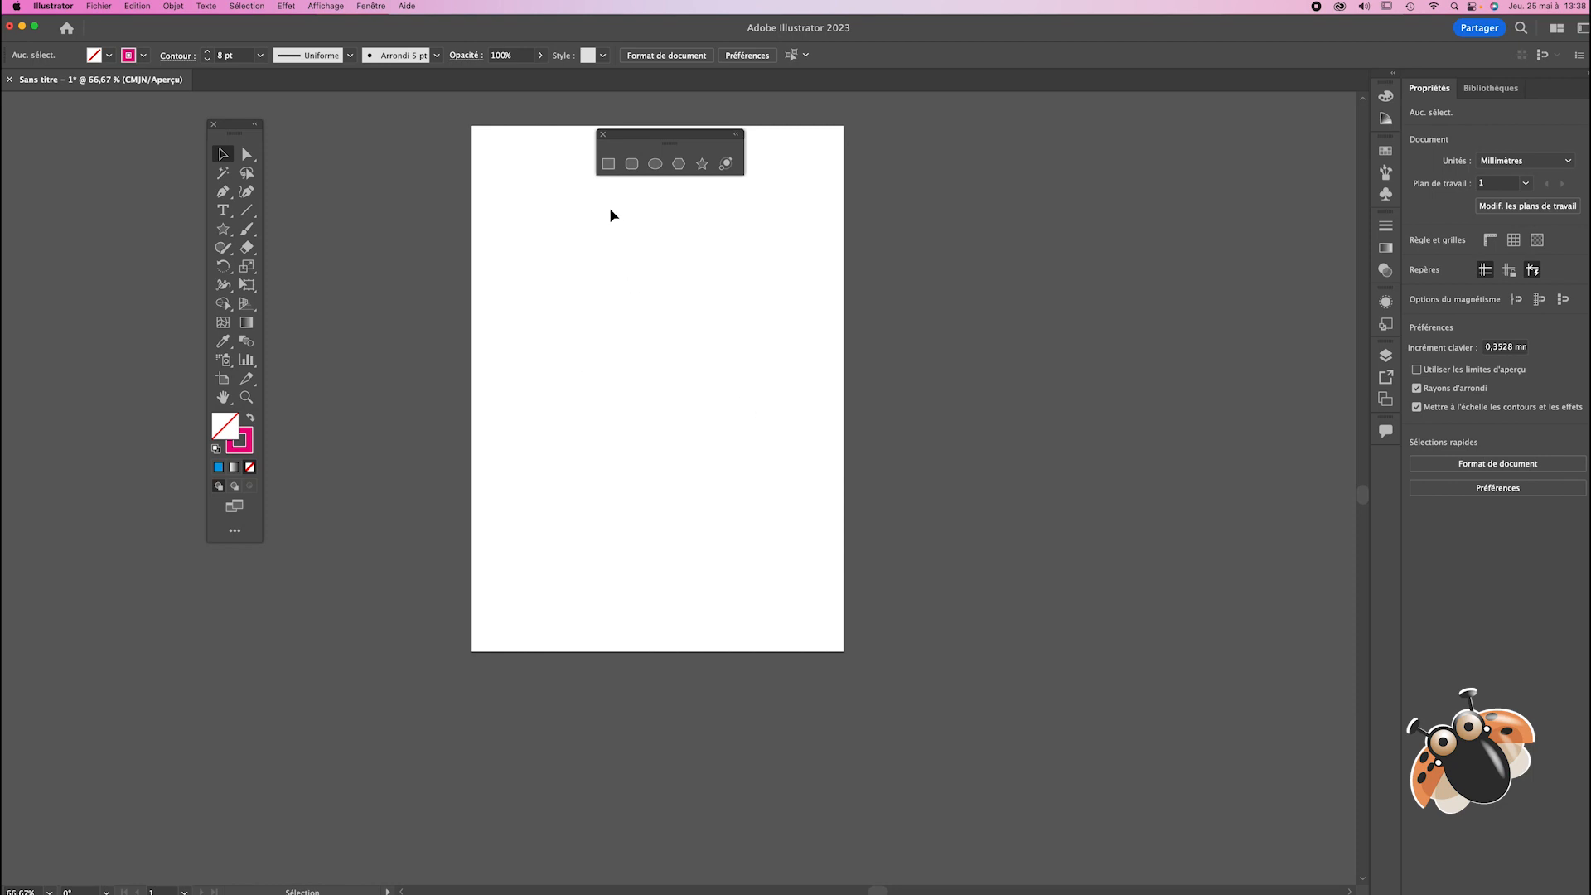
# Step: Draw a rectangle about 128 × 103 mm near the artboard's centre and fill it with bright blue after trying red
pyautogui.click(608, 164)
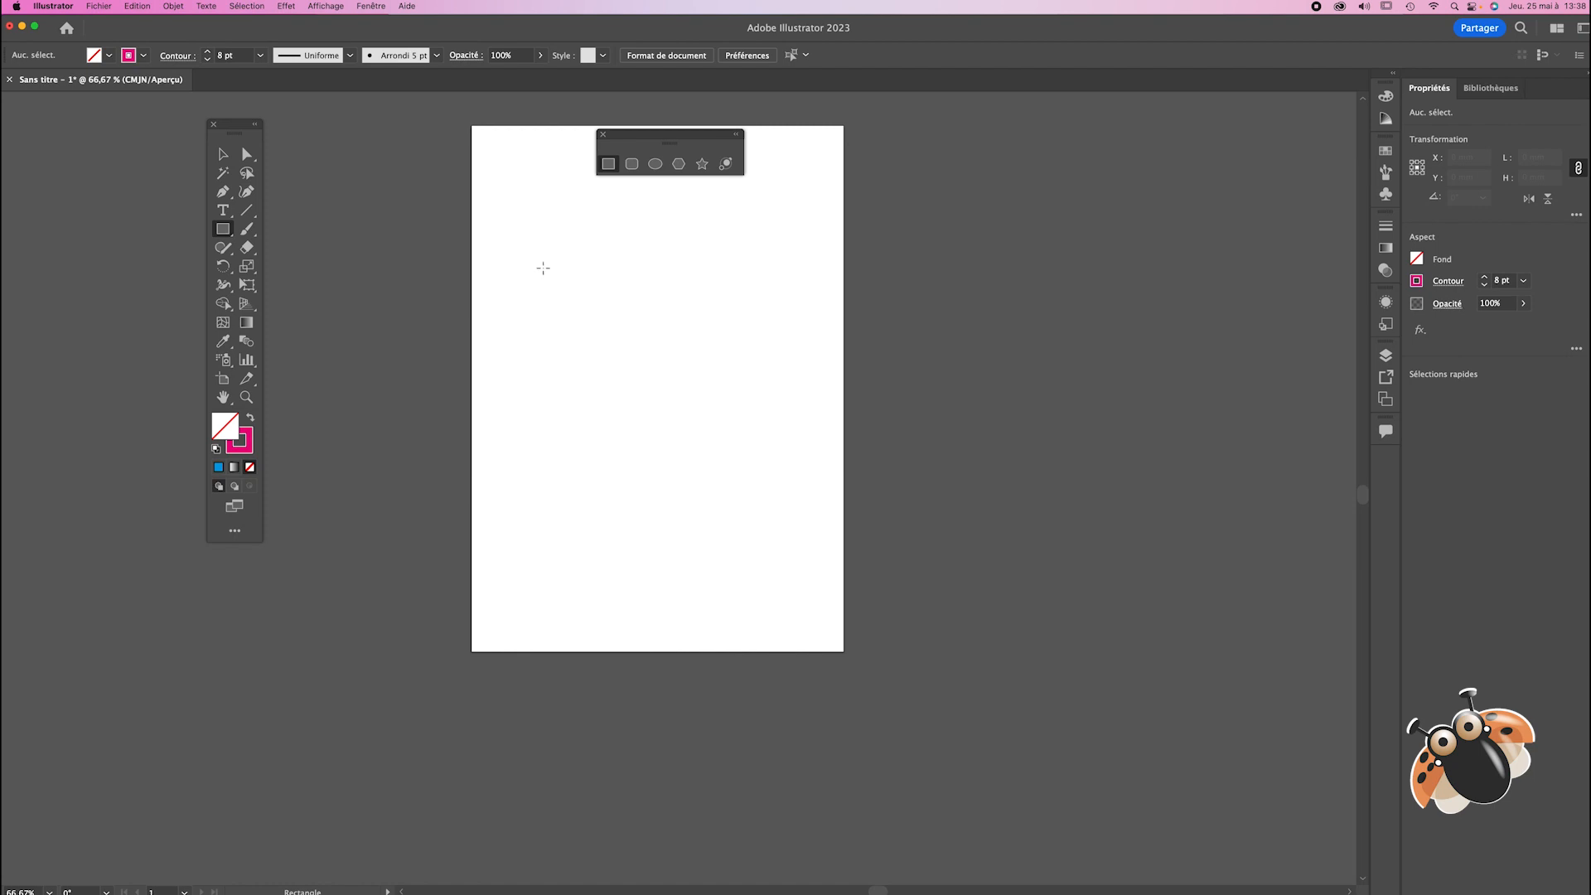
pyautogui.moveTo(542, 268); pyautogui.dragTo(771, 451)
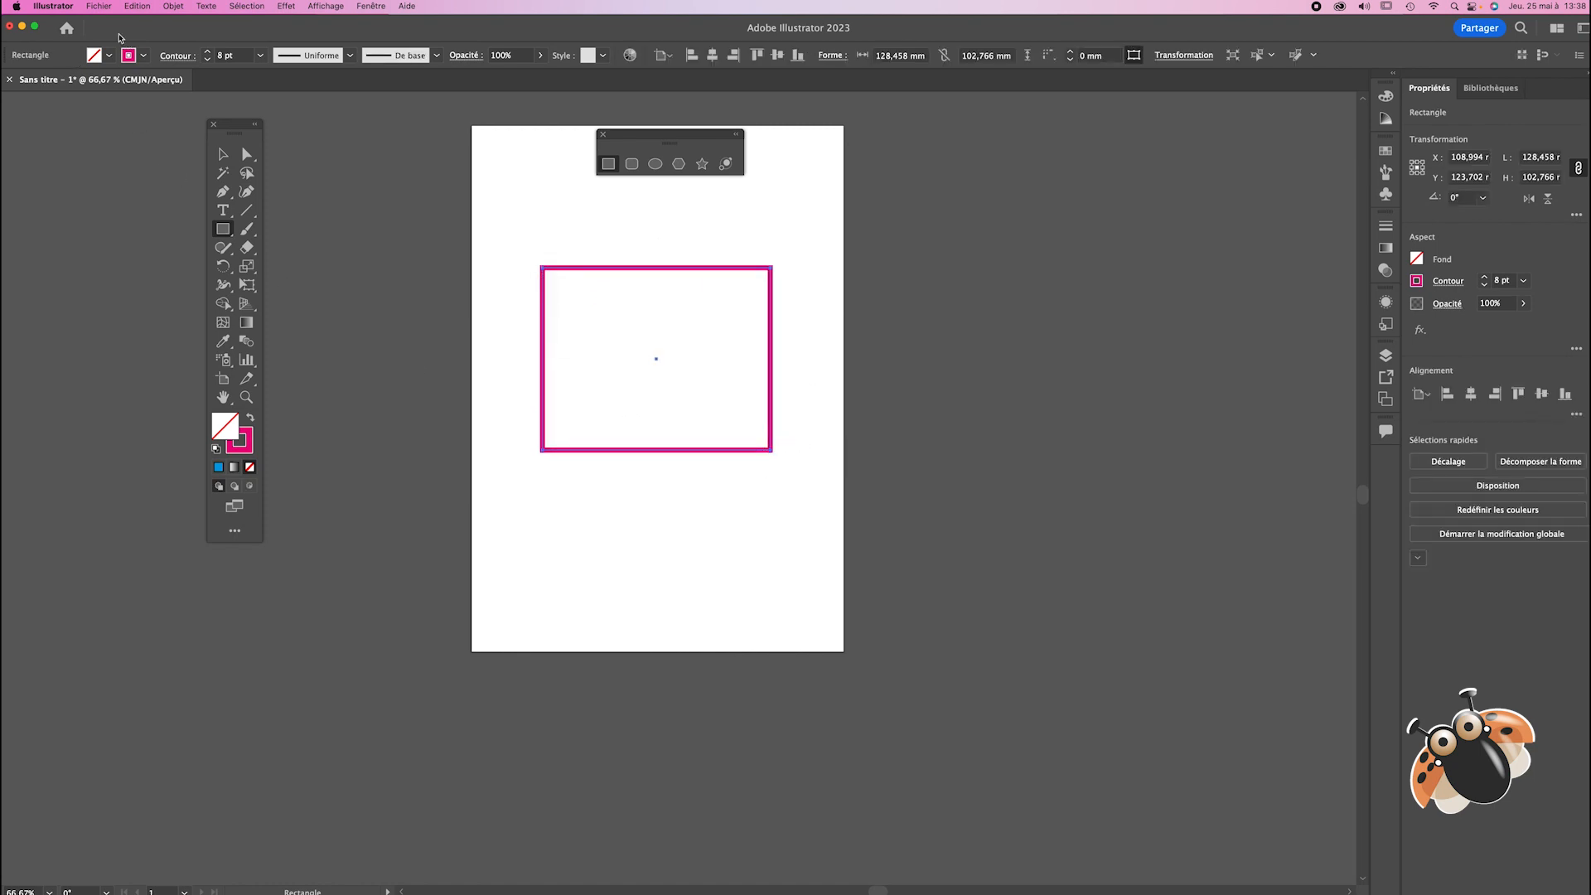
pyautogui.click(109, 55)
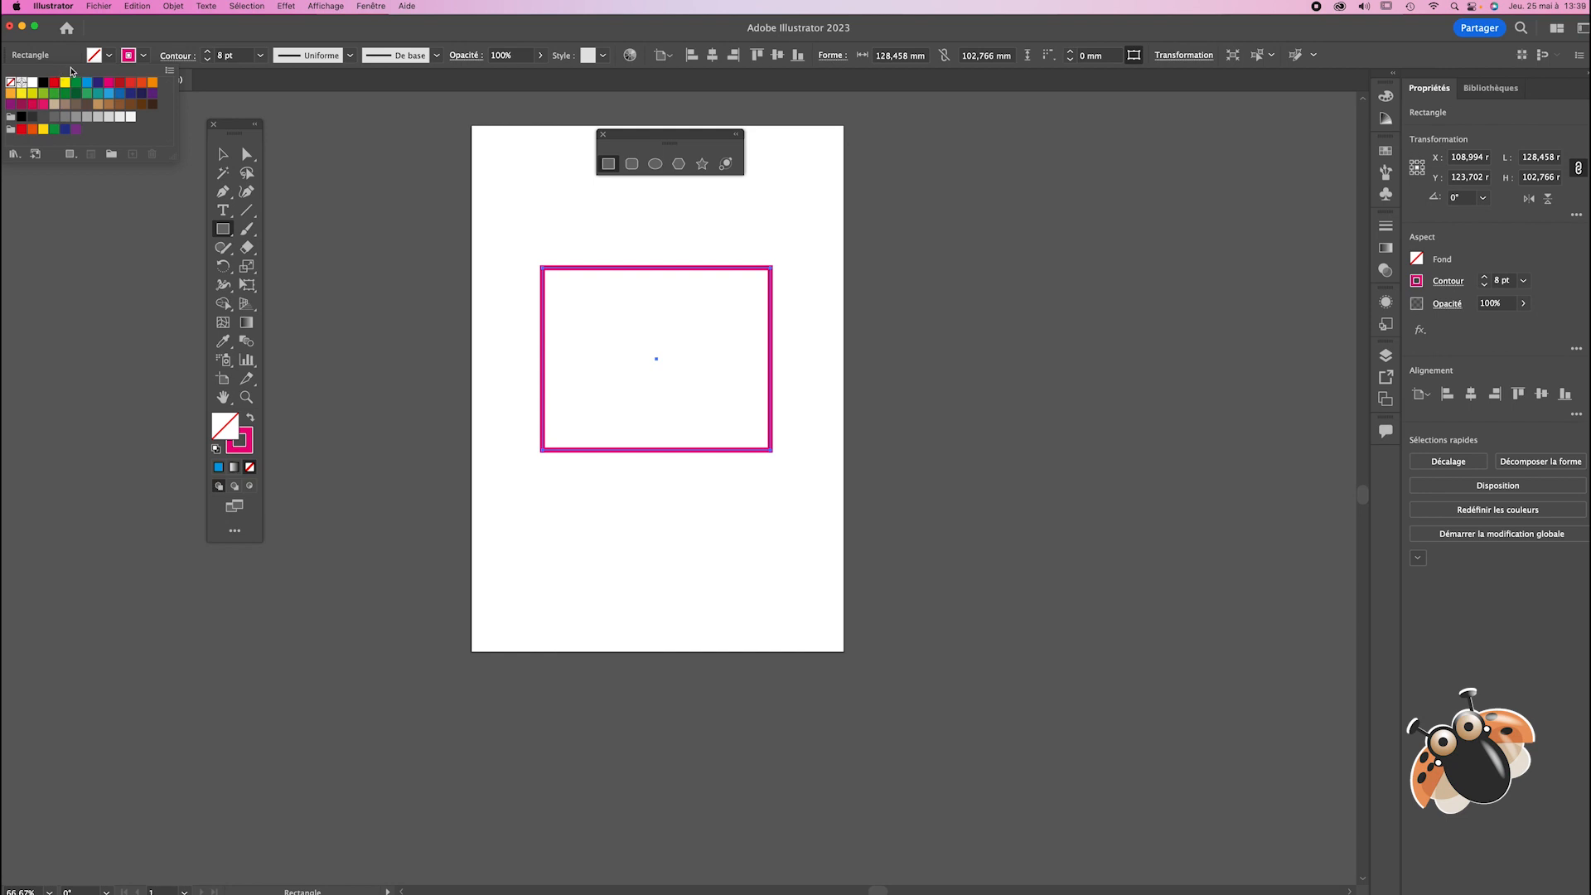
pyautogui.click(54, 83)
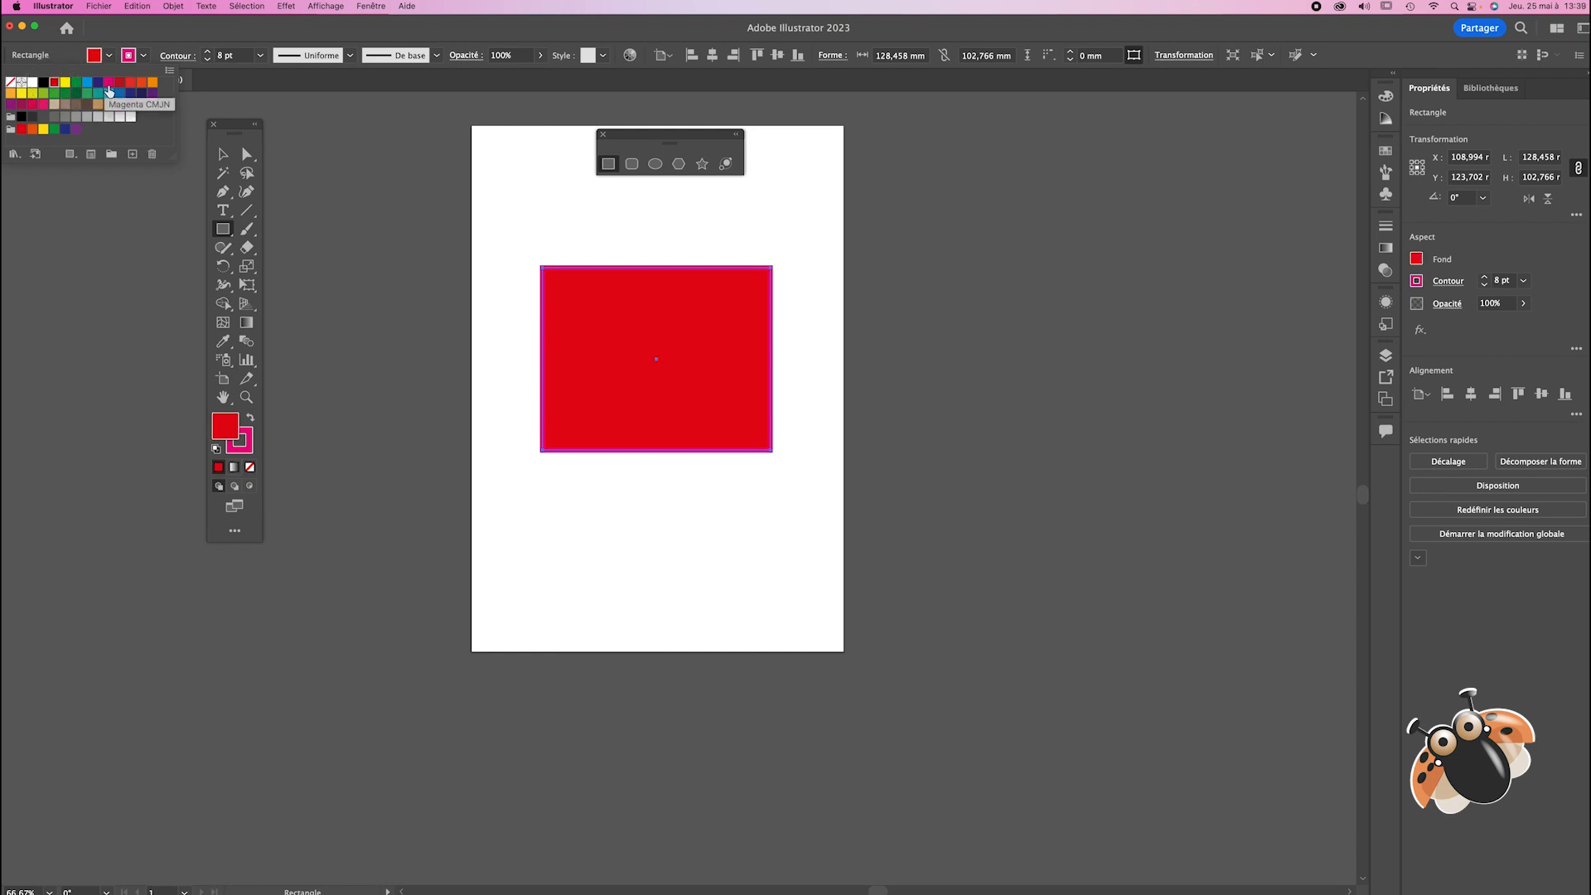
pyautogui.click(86, 82)
pyautogui.click(425, 81)
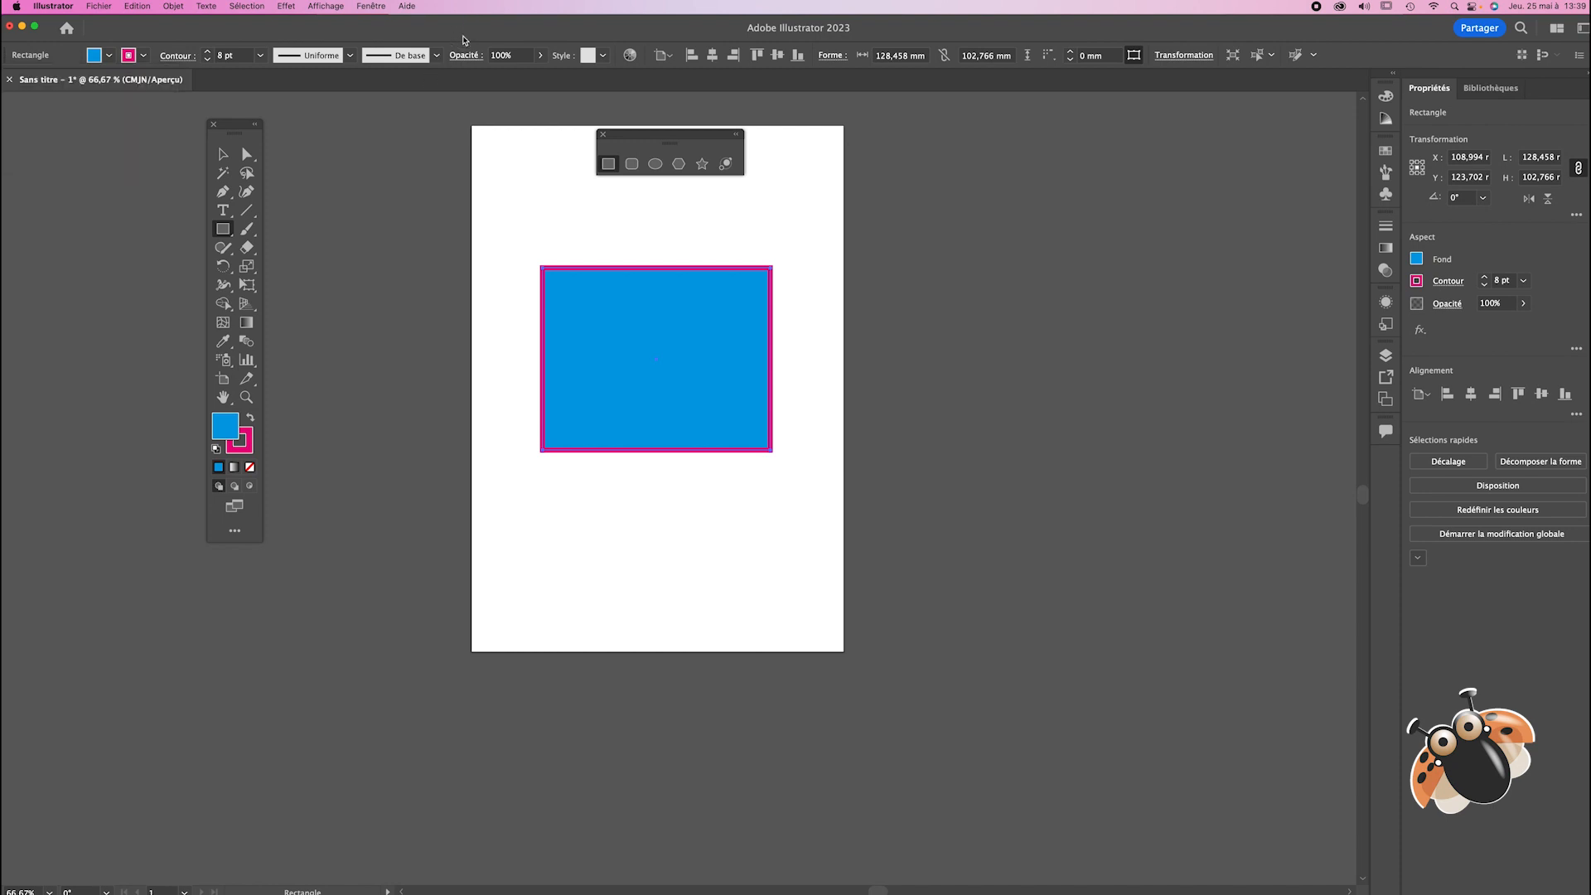
pyautogui.press('v')
pyautogui.click(504, 487)
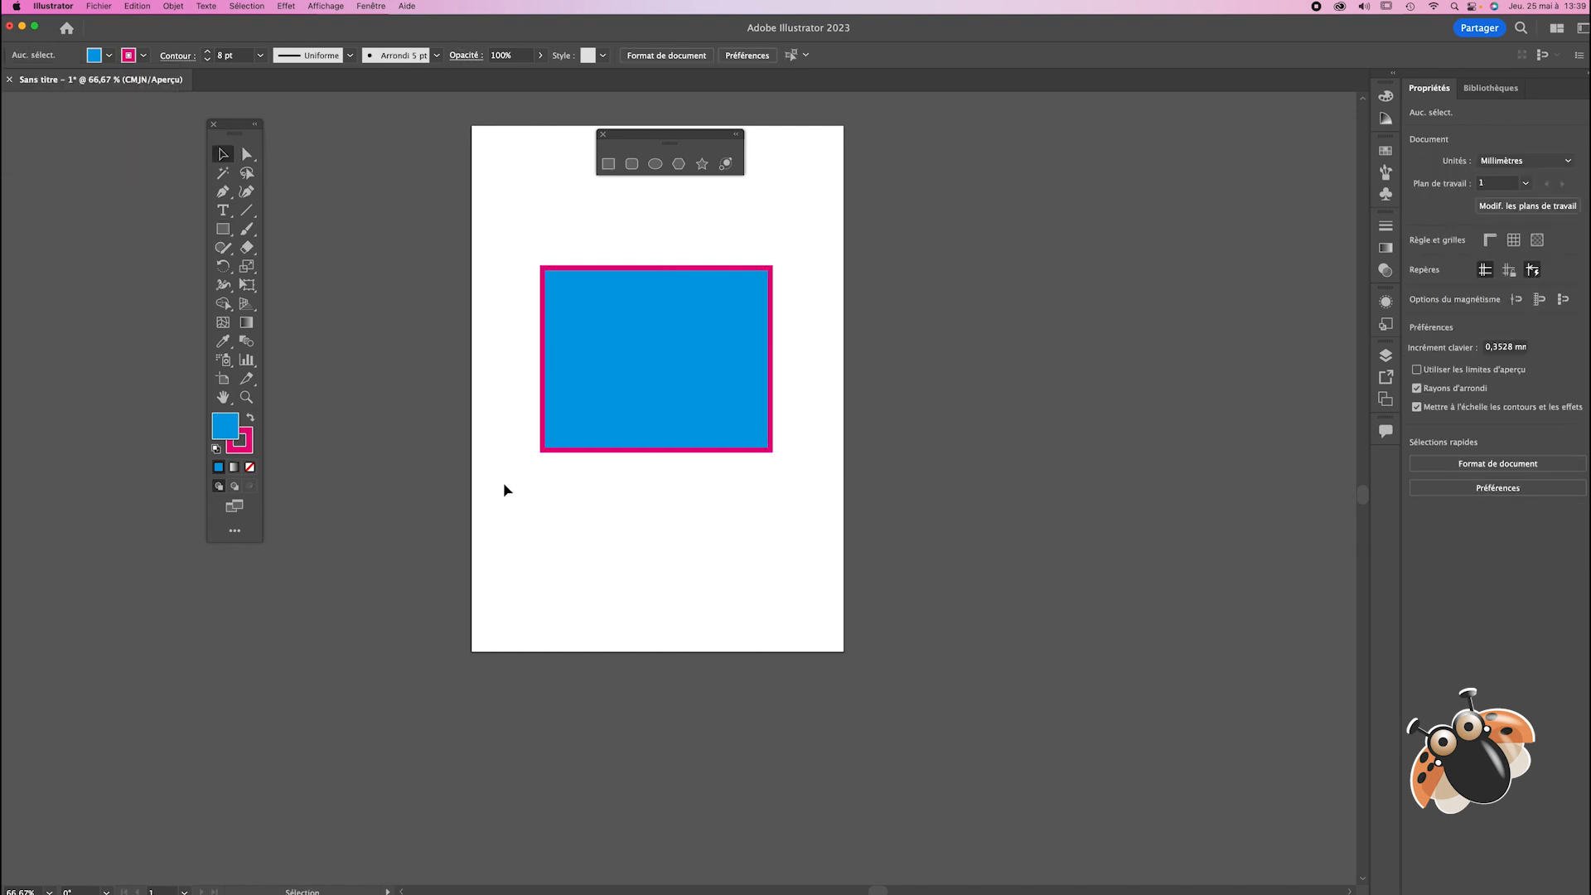
# Step: Shrink the rectangle to about 120 × 95 mm by moving its right, upper and lower edges inward
pyautogui.click(679, 417)
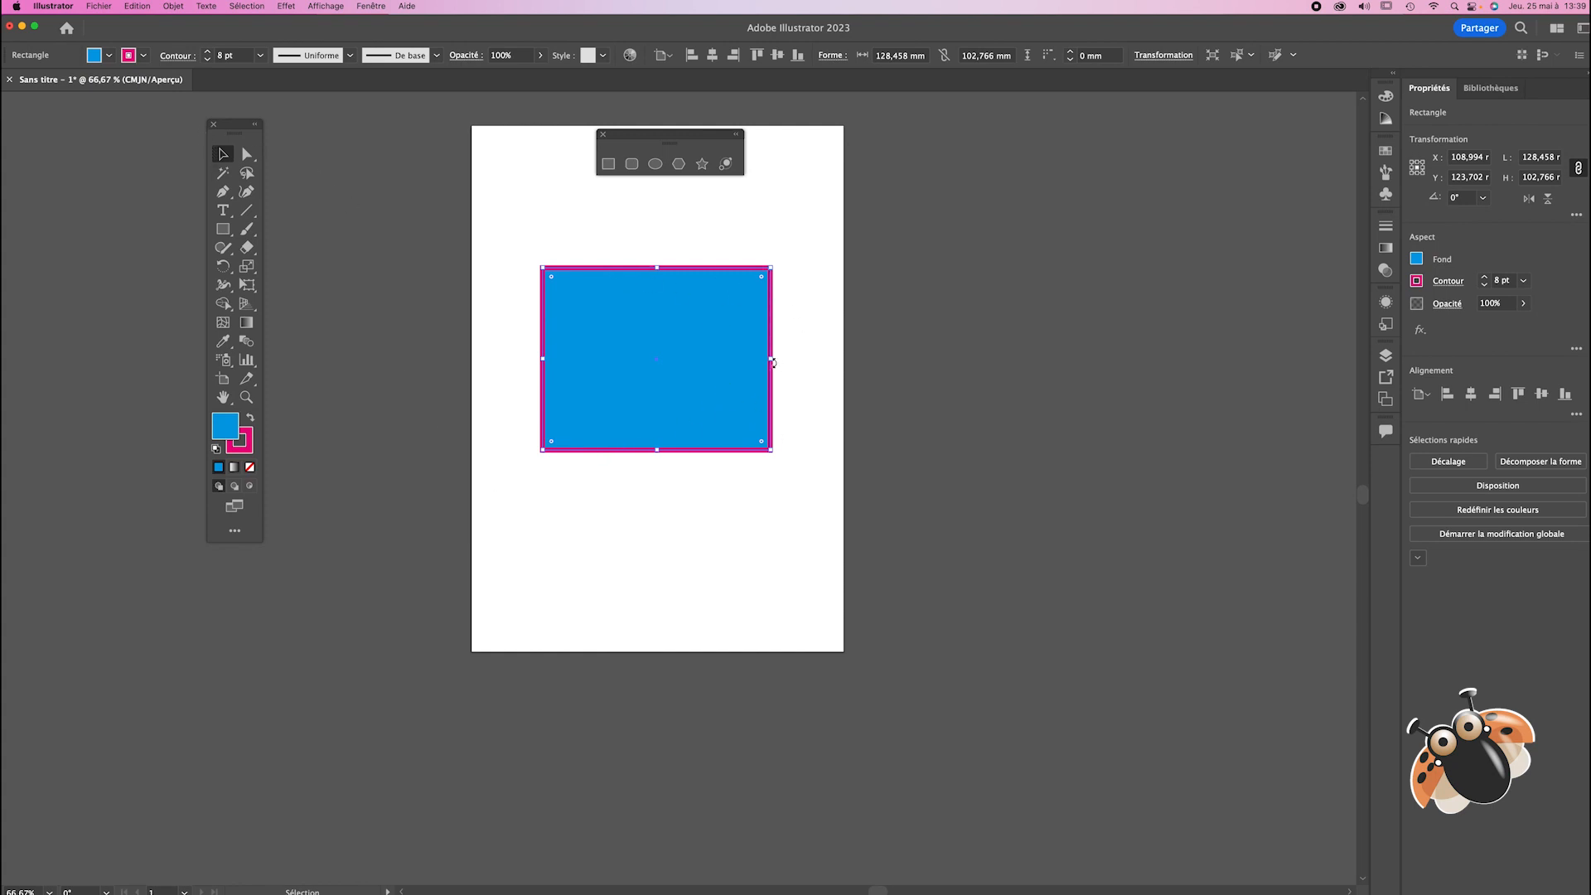
pyautogui.moveTo(771, 359)
pyautogui.mouseDown()
pyautogui.moveTo(916, 365)
pyautogui.moveTo(755, 359)
pyautogui.mouseUp()
pyautogui.moveTo(650, 267)
pyautogui.mouseDown()
pyautogui.moveTo(654, 211)
pyautogui.moveTo(651, 271)
pyautogui.mouseUp()
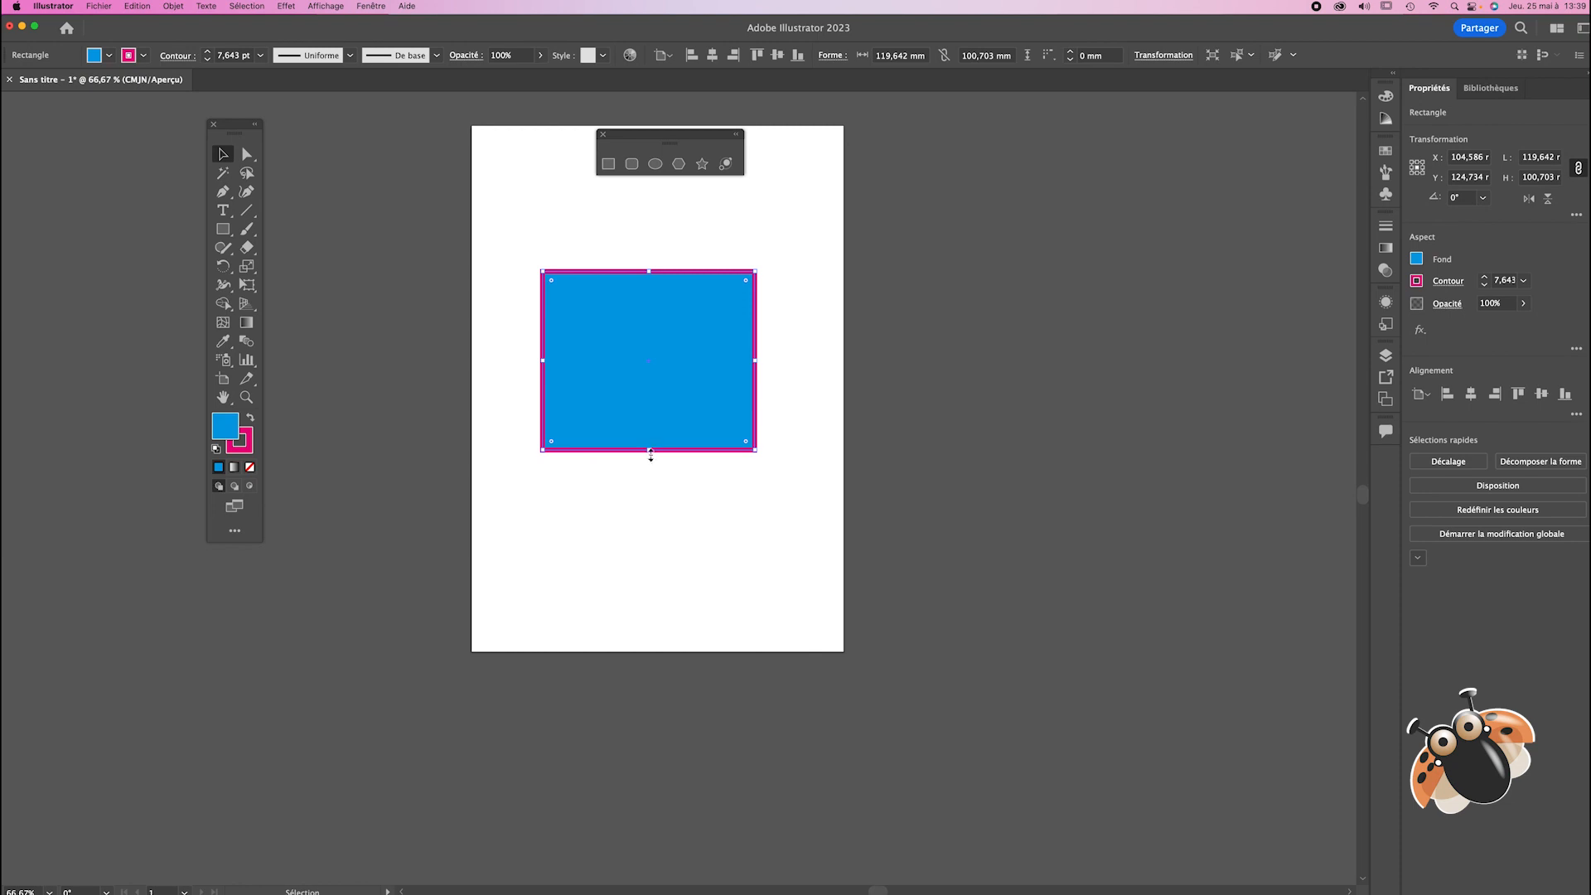
pyautogui.moveTo(651, 454)
pyautogui.mouseDown()
pyautogui.moveTo(629, 586)
pyautogui.moveTo(642, 442)
pyautogui.mouseUp()
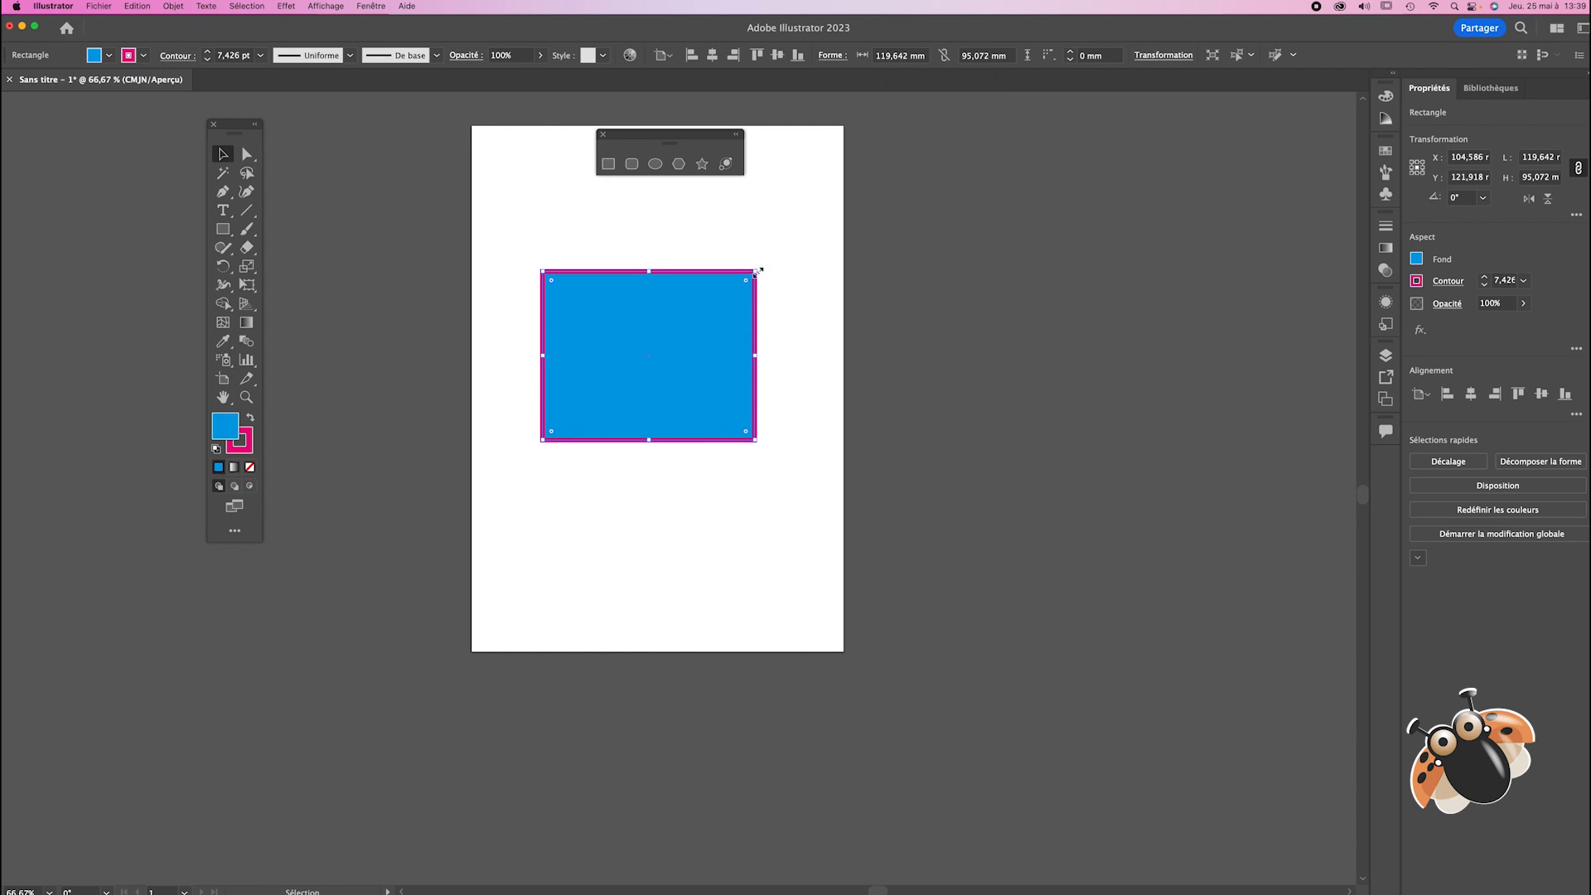
# Step: Resize the rectangle by its corners to about 131 × 104 mm, and move its left edge slightly inward
pyautogui.moveTo(757, 271); pyautogui.dragTo(732, 303)
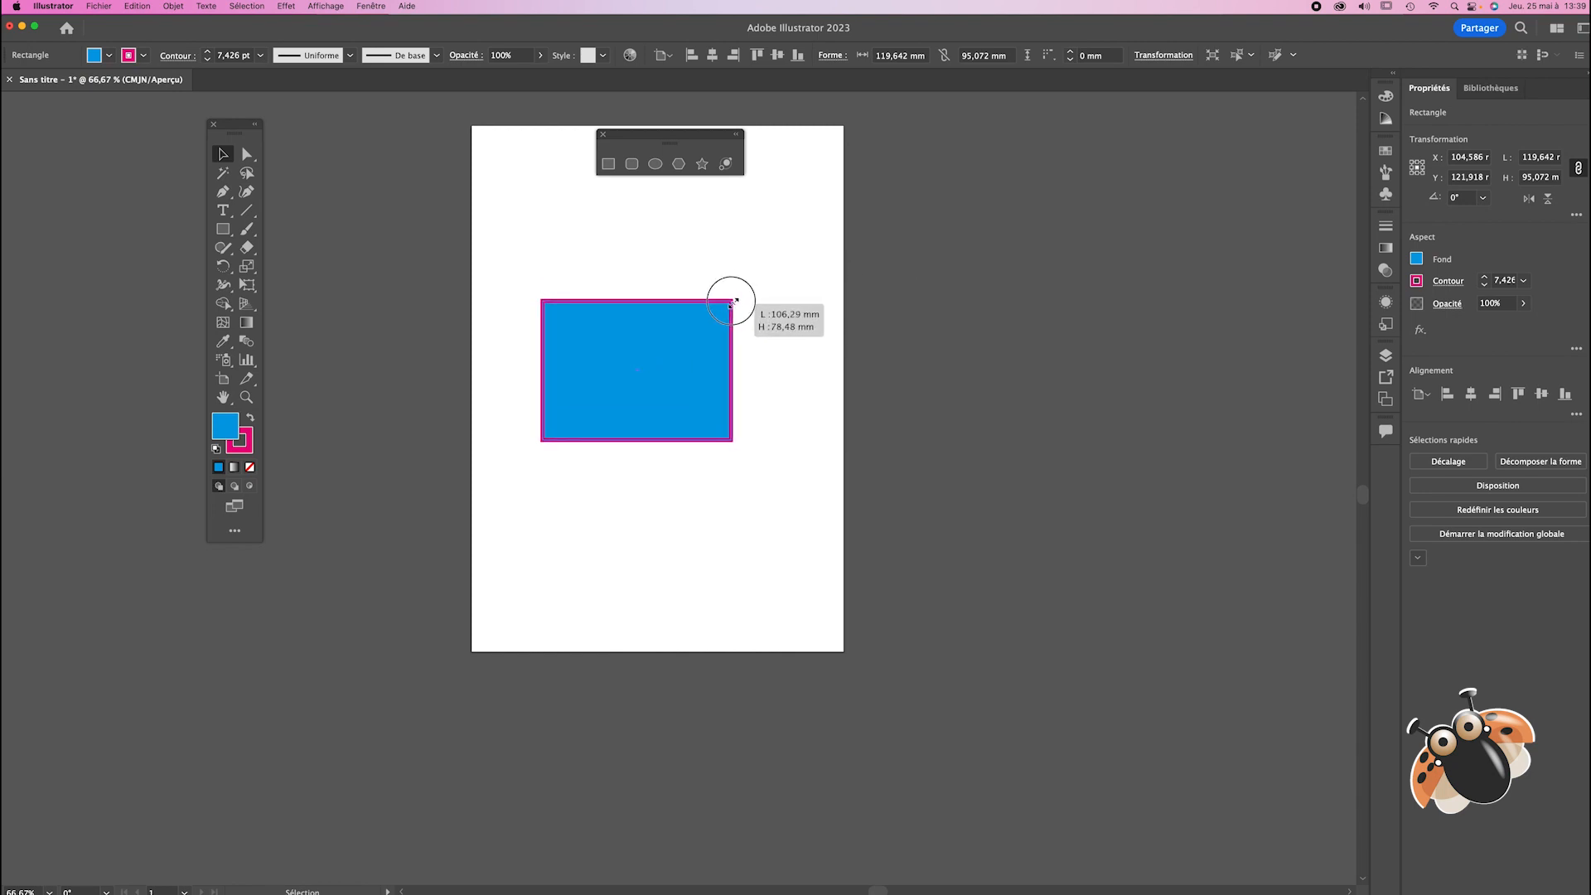
pyautogui.moveTo(732, 303)
pyautogui.mouseDown()
pyautogui.moveTo(939, 204)
pyautogui.moveTo(738, 326)
pyautogui.moveTo(877, 238)
pyautogui.moveTo(800, 295)
pyautogui.moveTo(853, 258)
pyautogui.mouseUp()
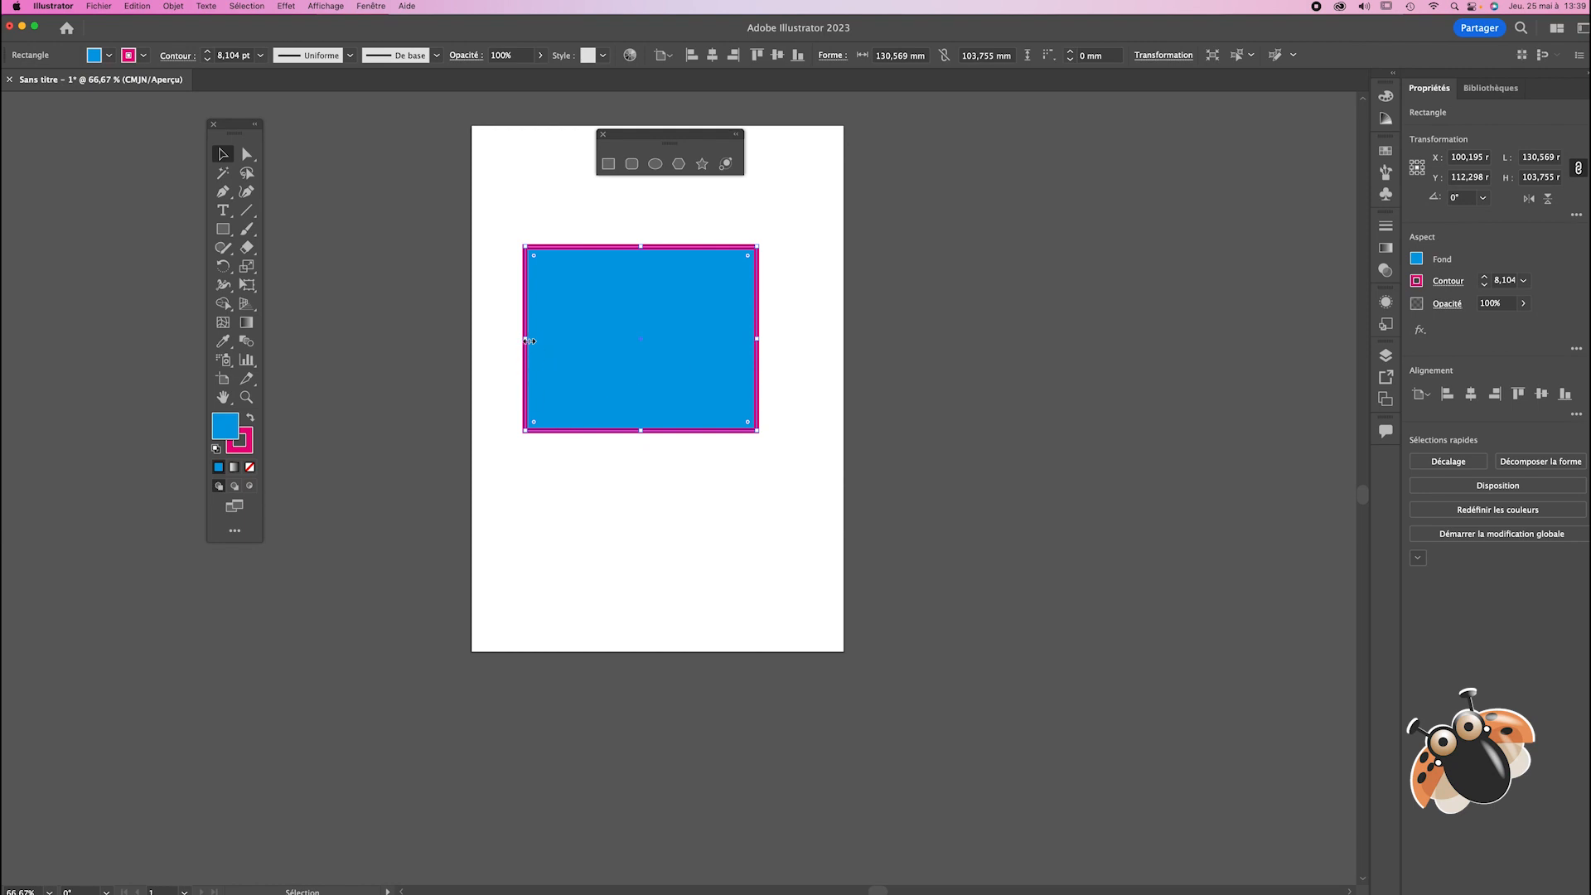
pyautogui.moveTo(526, 339)
pyautogui.mouseDown()
pyautogui.moveTo(497, 341)
pyautogui.moveTo(539, 341)
pyautogui.mouseUp()
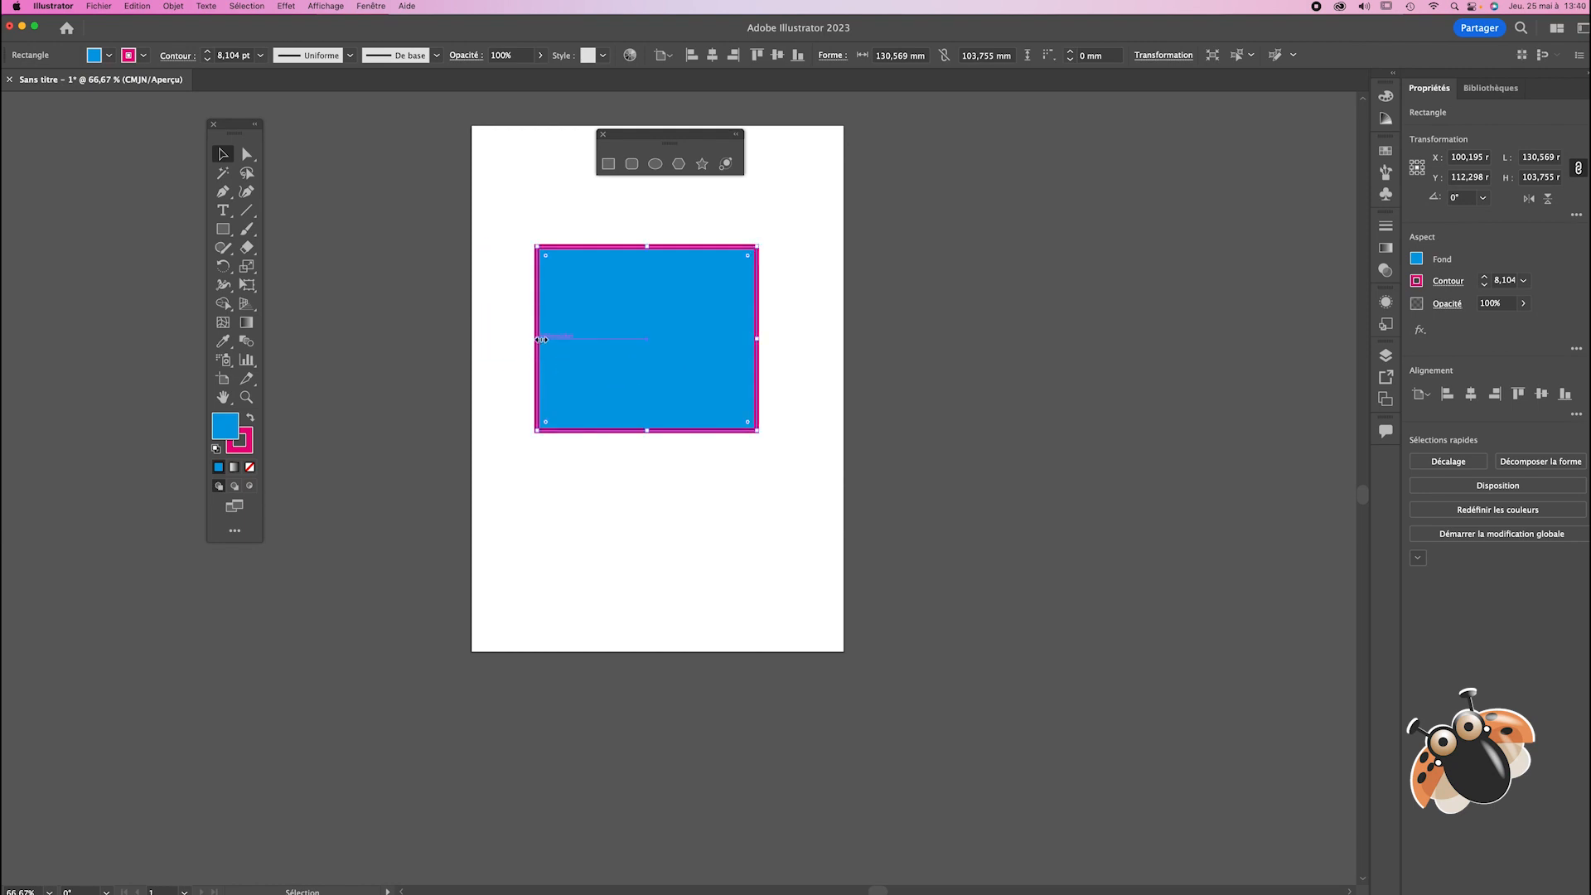
# Step: Resize the rectangle by its edges and upper-right corner to about 135 × 121 mm
pyautogui.moveTo(647, 245)
pyautogui.mouseDown()
pyautogui.moveTo(648, 208)
pyautogui.moveTo(647, 241)
pyautogui.mouseUp()
pyautogui.moveTo(759, 337)
pyautogui.mouseDown()
pyautogui.moveTo(813, 337)
pyautogui.moveTo(748, 338)
pyautogui.mouseUp()
pyautogui.moveTo(748, 242)
pyautogui.mouseDown()
pyautogui.moveTo(806, 176)
pyautogui.moveTo(732, 230)
pyautogui.moveTo(782, 197)
pyautogui.moveTo(787, 225)
pyautogui.moveTo(684, 358)
pyautogui.moveTo(682, 231)
pyautogui.moveTo(803, 268)
pyautogui.moveTo(757, 252)
pyautogui.moveTo(731, 315)
pyautogui.moveTo(717, 310)
pyautogui.moveTo(789, 241)
pyautogui.moveTo(863, 196)
pyautogui.moveTo(724, 312)
pyautogui.moveTo(868, 219)
pyautogui.mouseUp()
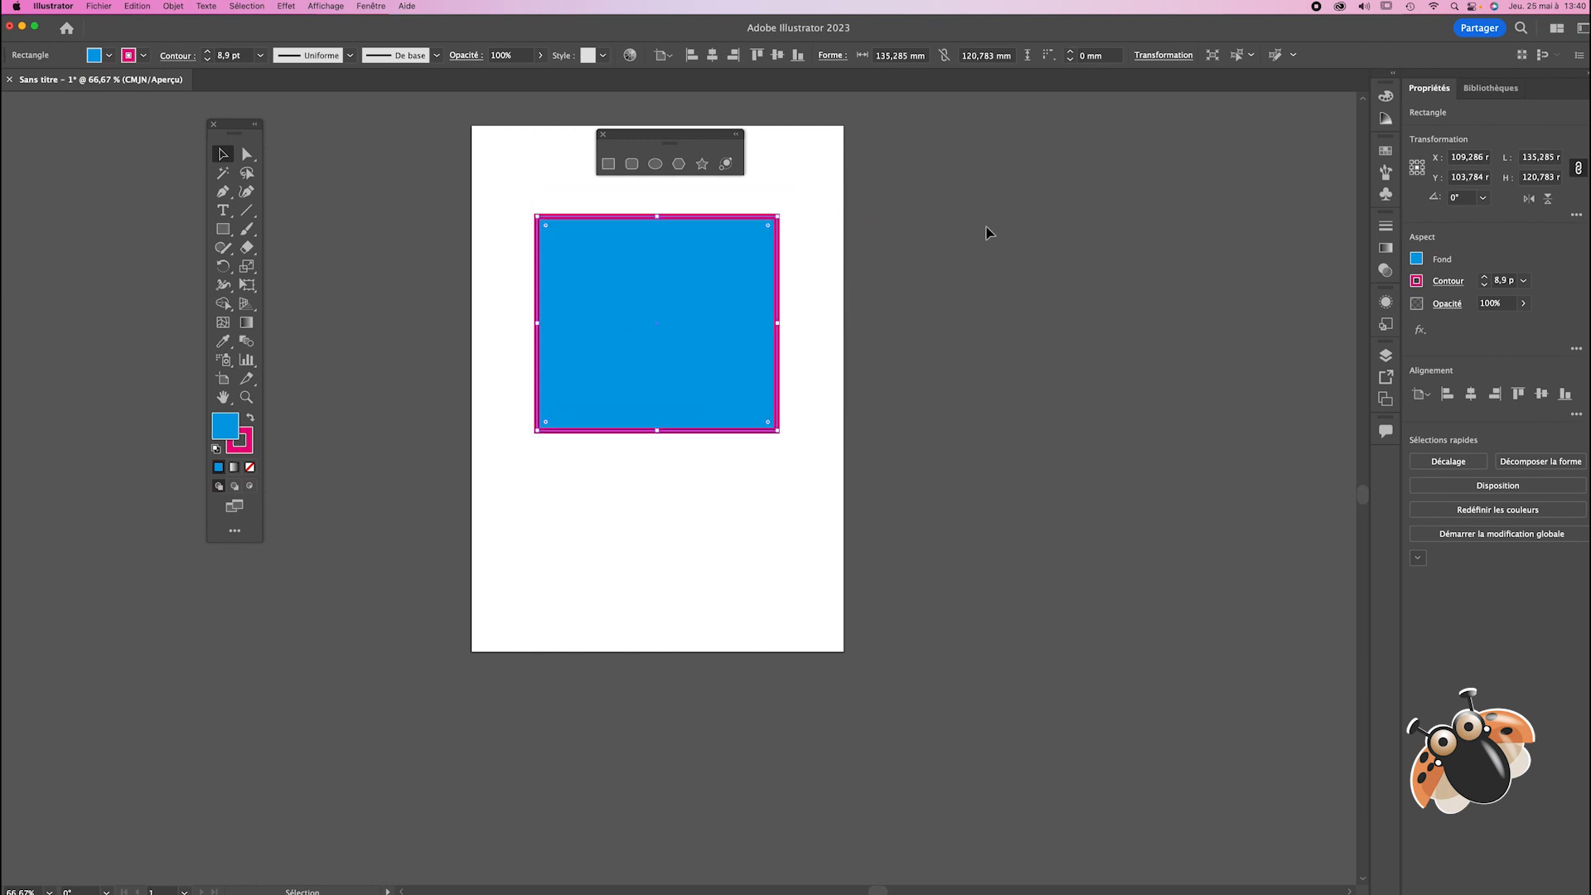
# Step: Round the rectangle's upper-right corner to a radius of about 33.6 mm and its lower-left corner to about 39.4 mm
pyautogui.press('super+plus')
pyautogui.press('super+plus')
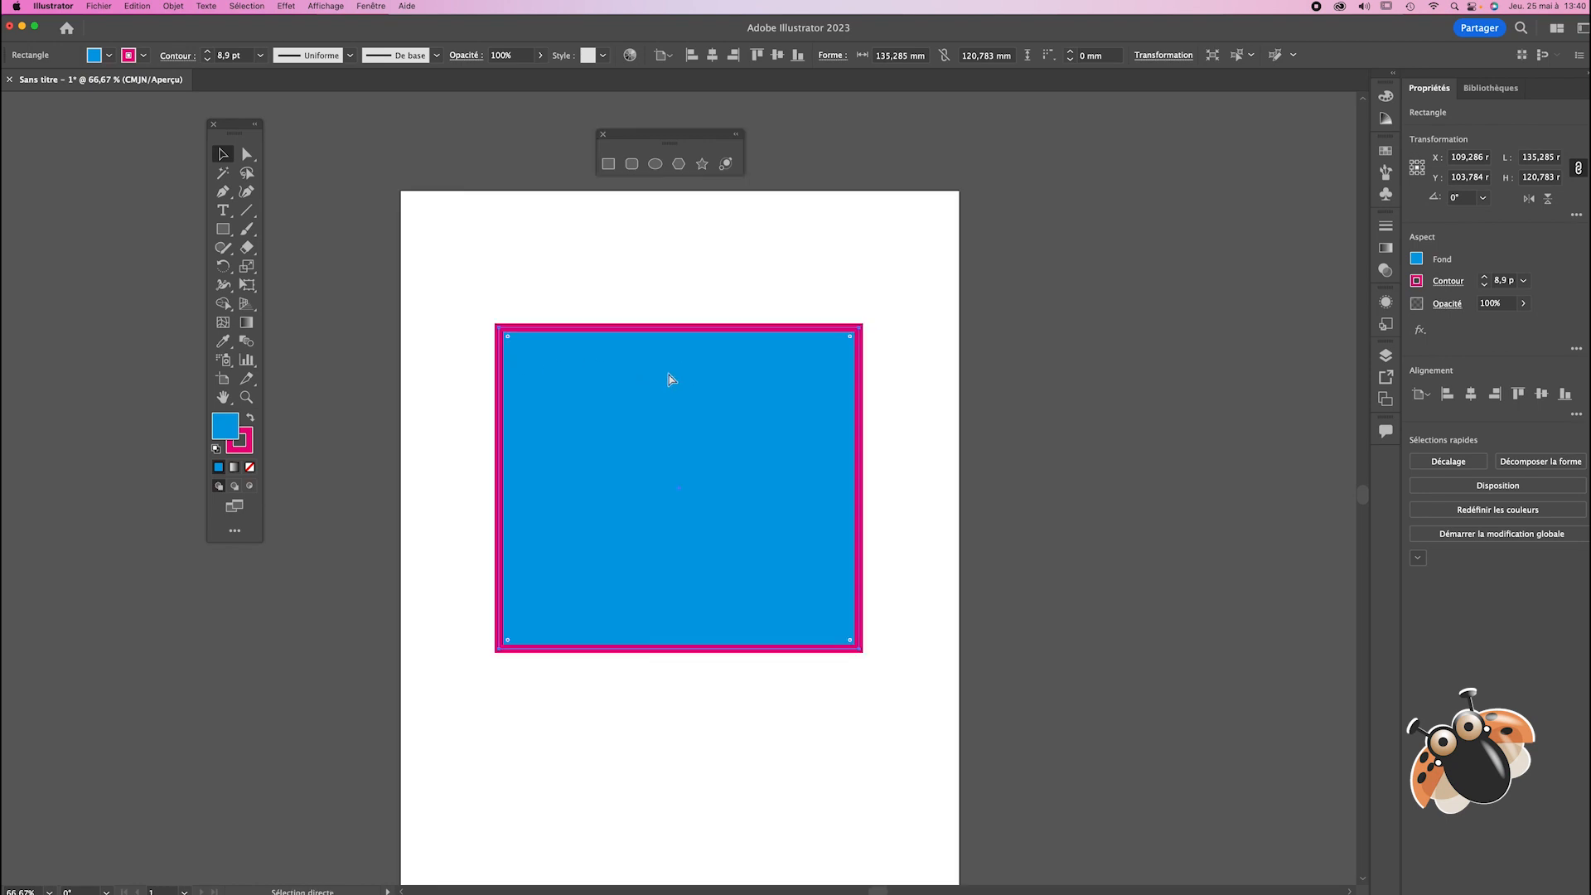
pyautogui.press('super+plus')
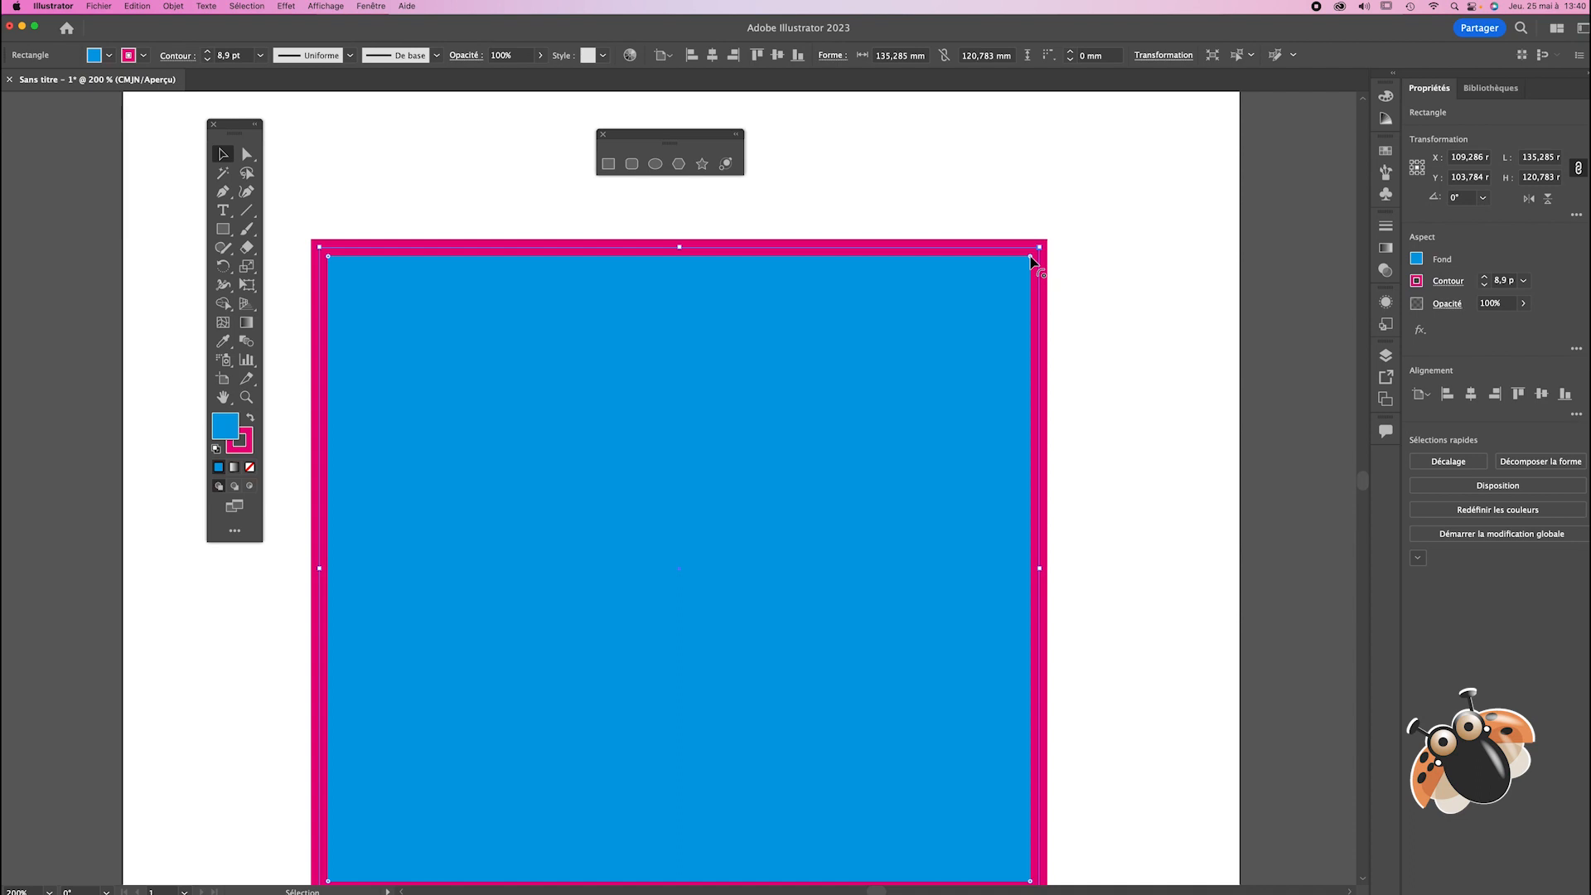
pyautogui.moveTo(1031, 256); pyautogui.dragTo(1064, 238)
pyautogui.click(1111, 258)
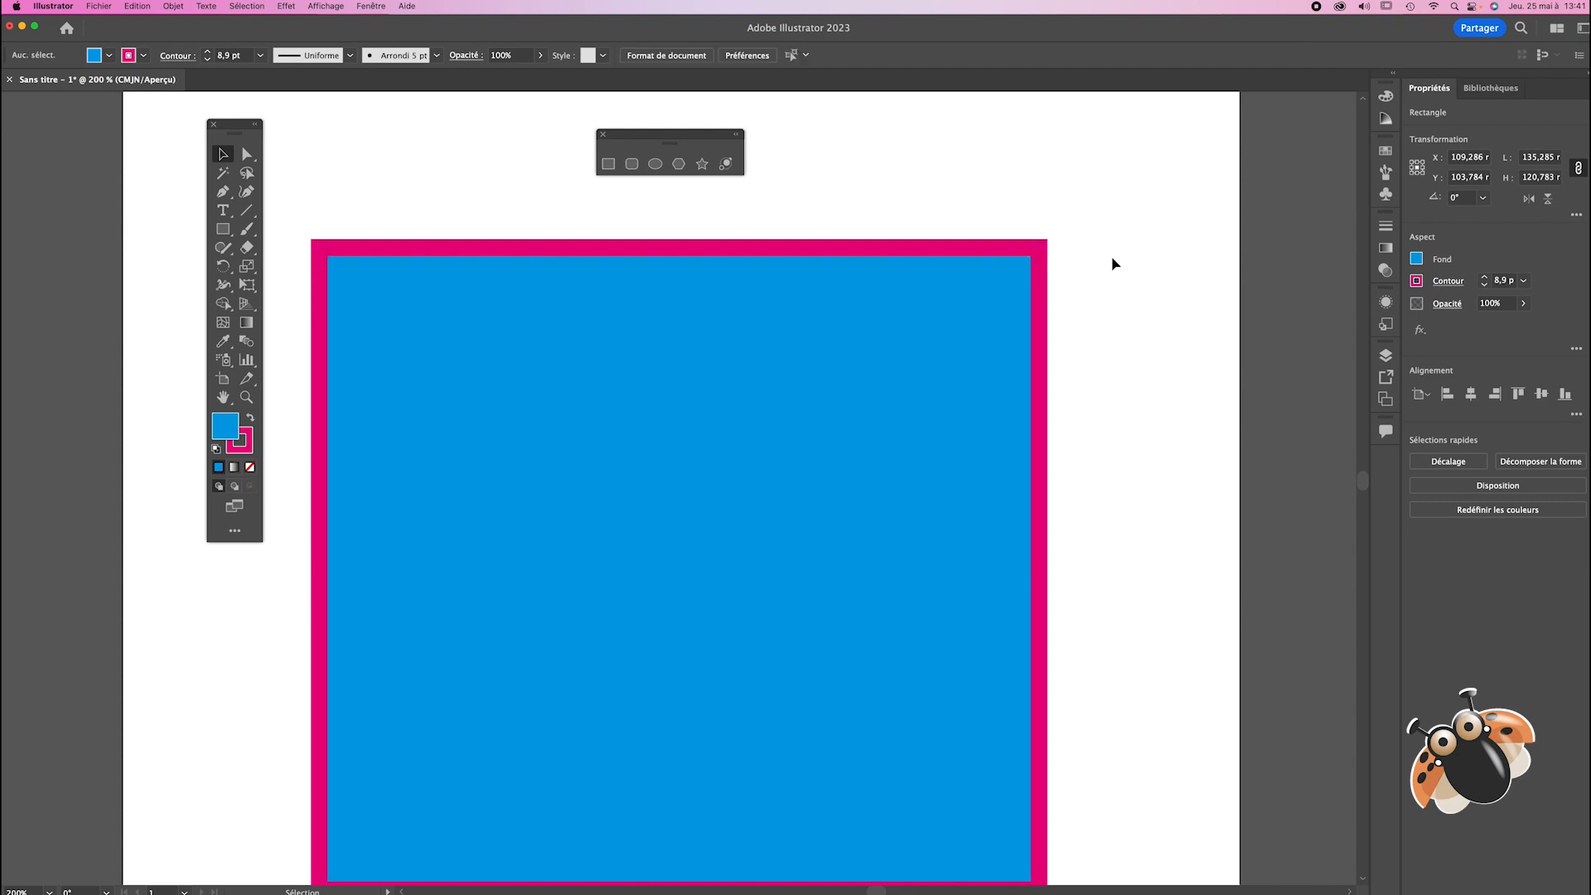
pyautogui.click(1002, 263)
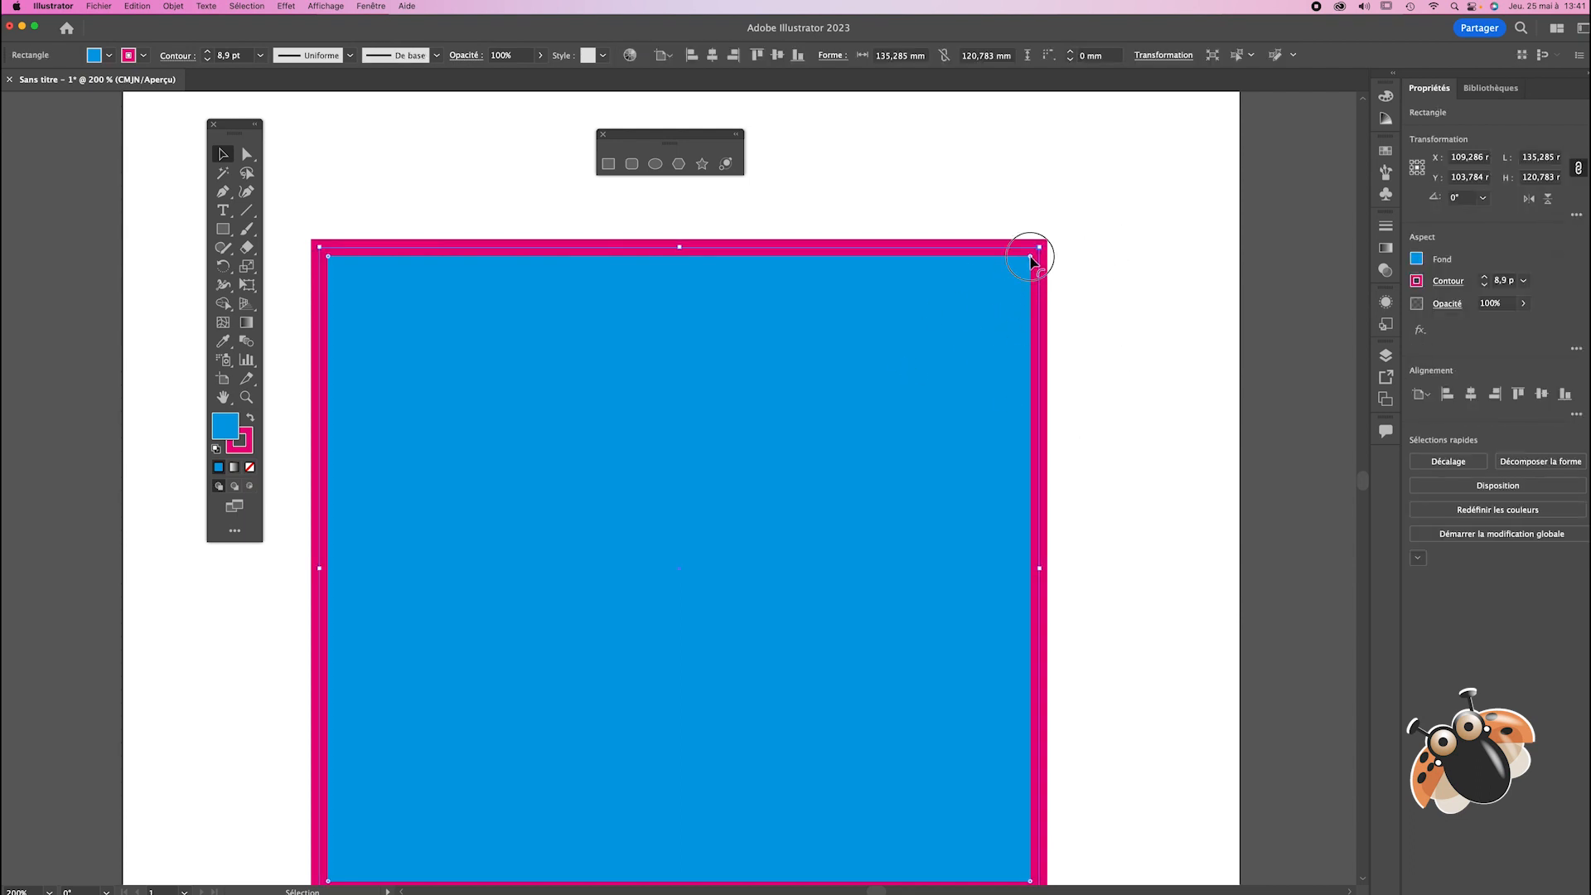
pyautogui.moveTo(1030, 259); pyautogui.dragTo(1111, 197)
pyautogui.moveTo(1031, 261); pyautogui.dragTo(861, 431)
pyautogui.scroll(-3, 579, 693)
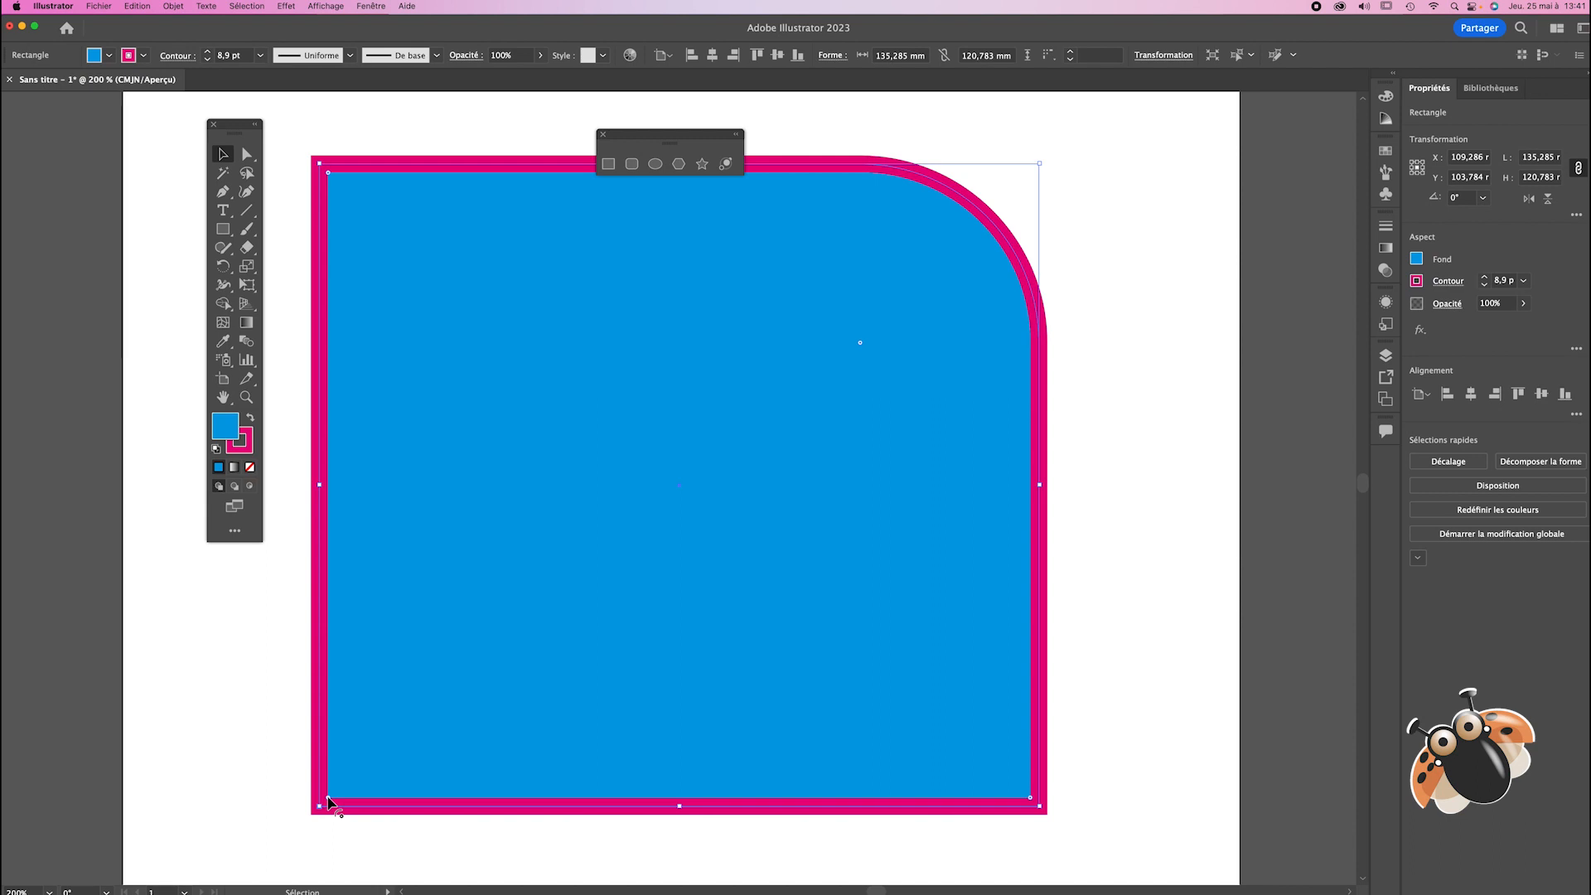
pyautogui.moveTo(328, 798); pyautogui.dragTo(546, 621)
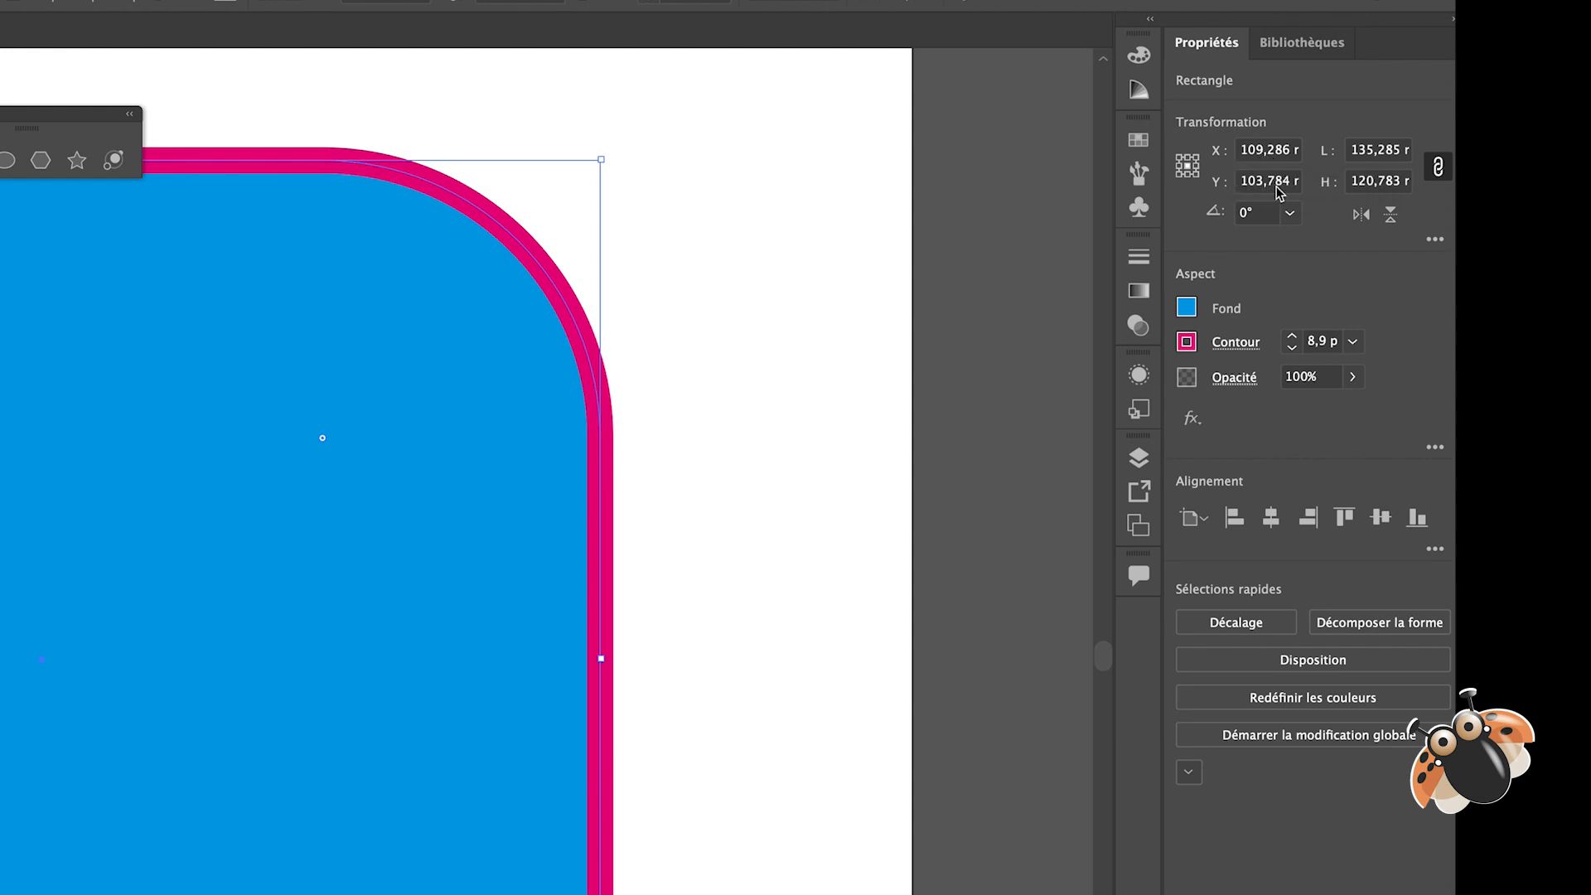
# Step: Set the lower-left corner's radius to 33,612 mm in the extended transformation options, matching the upper-right corner
pyautogui.click(1435, 239)
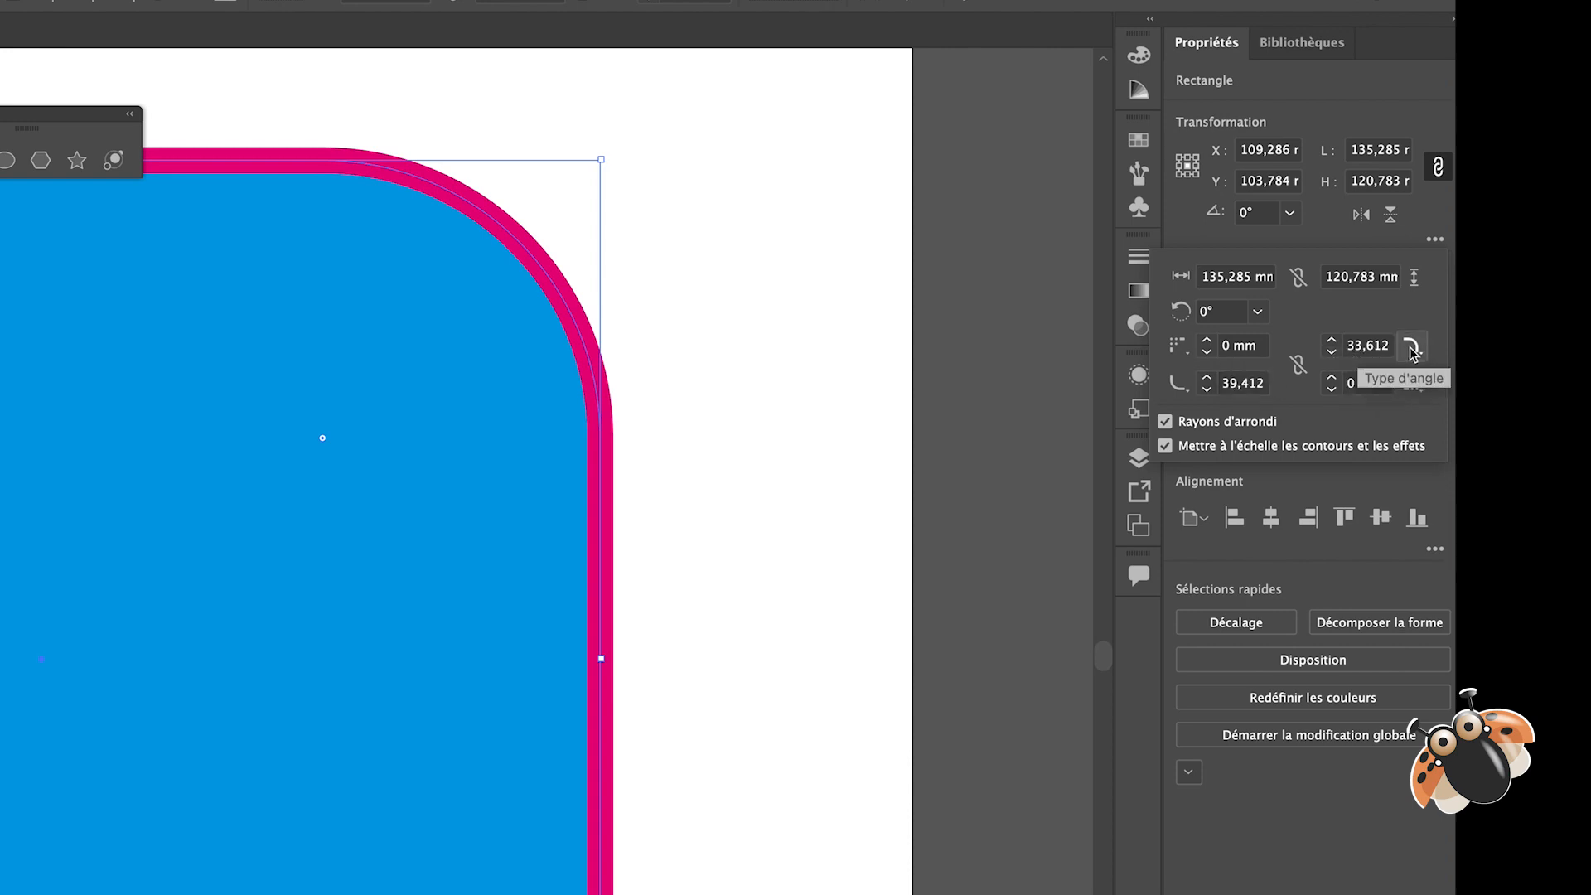
pyautogui.click(1231, 386)
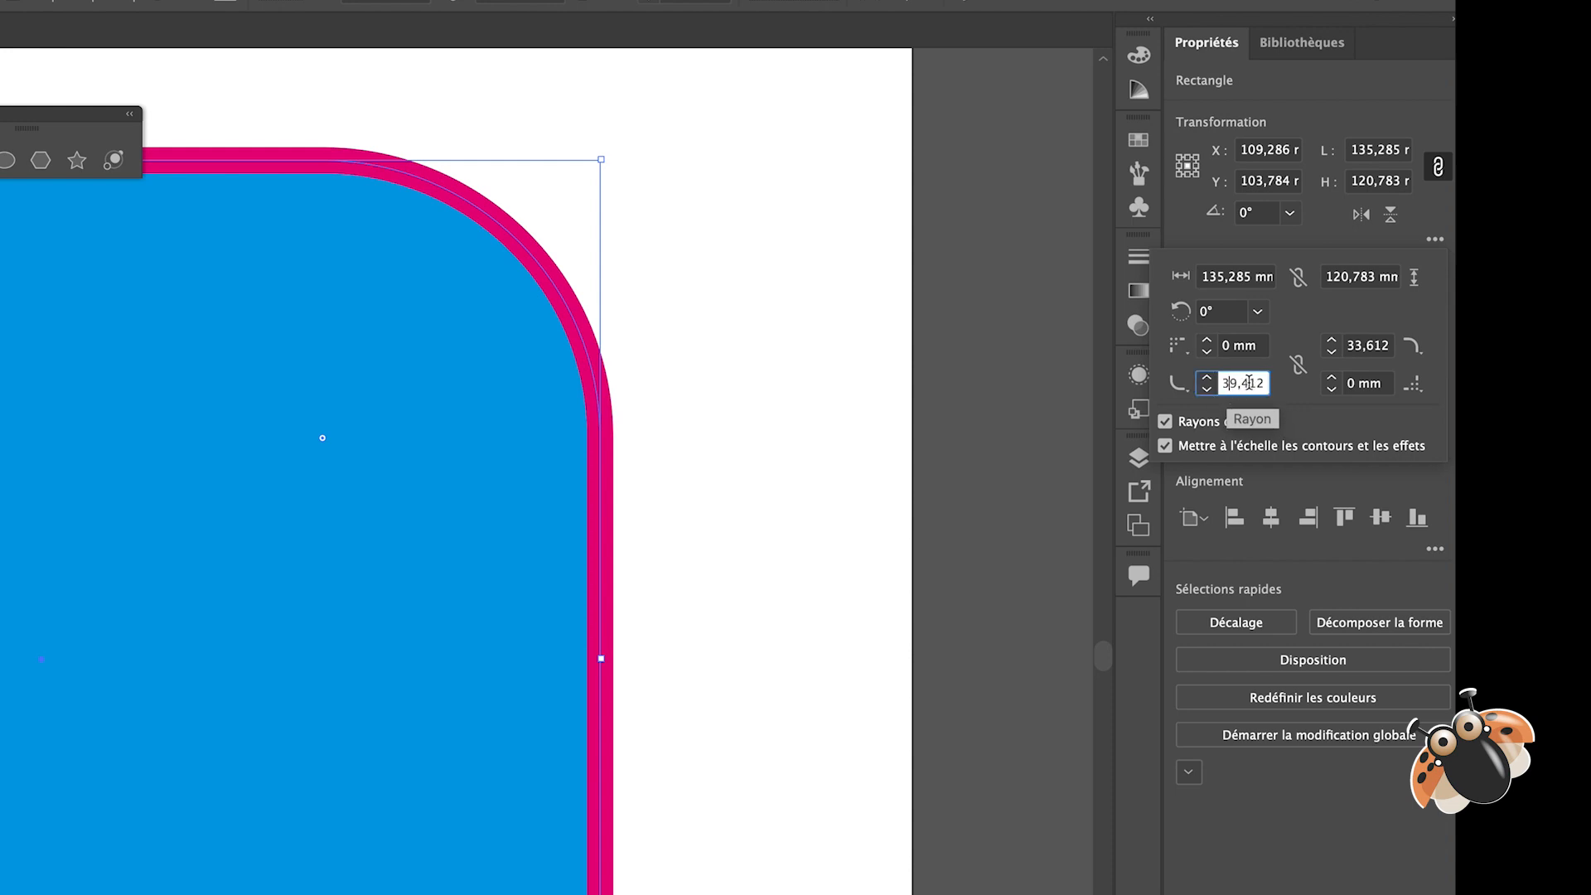
pyautogui.moveTo(1249, 382); pyautogui.dragTo(1219, 382)
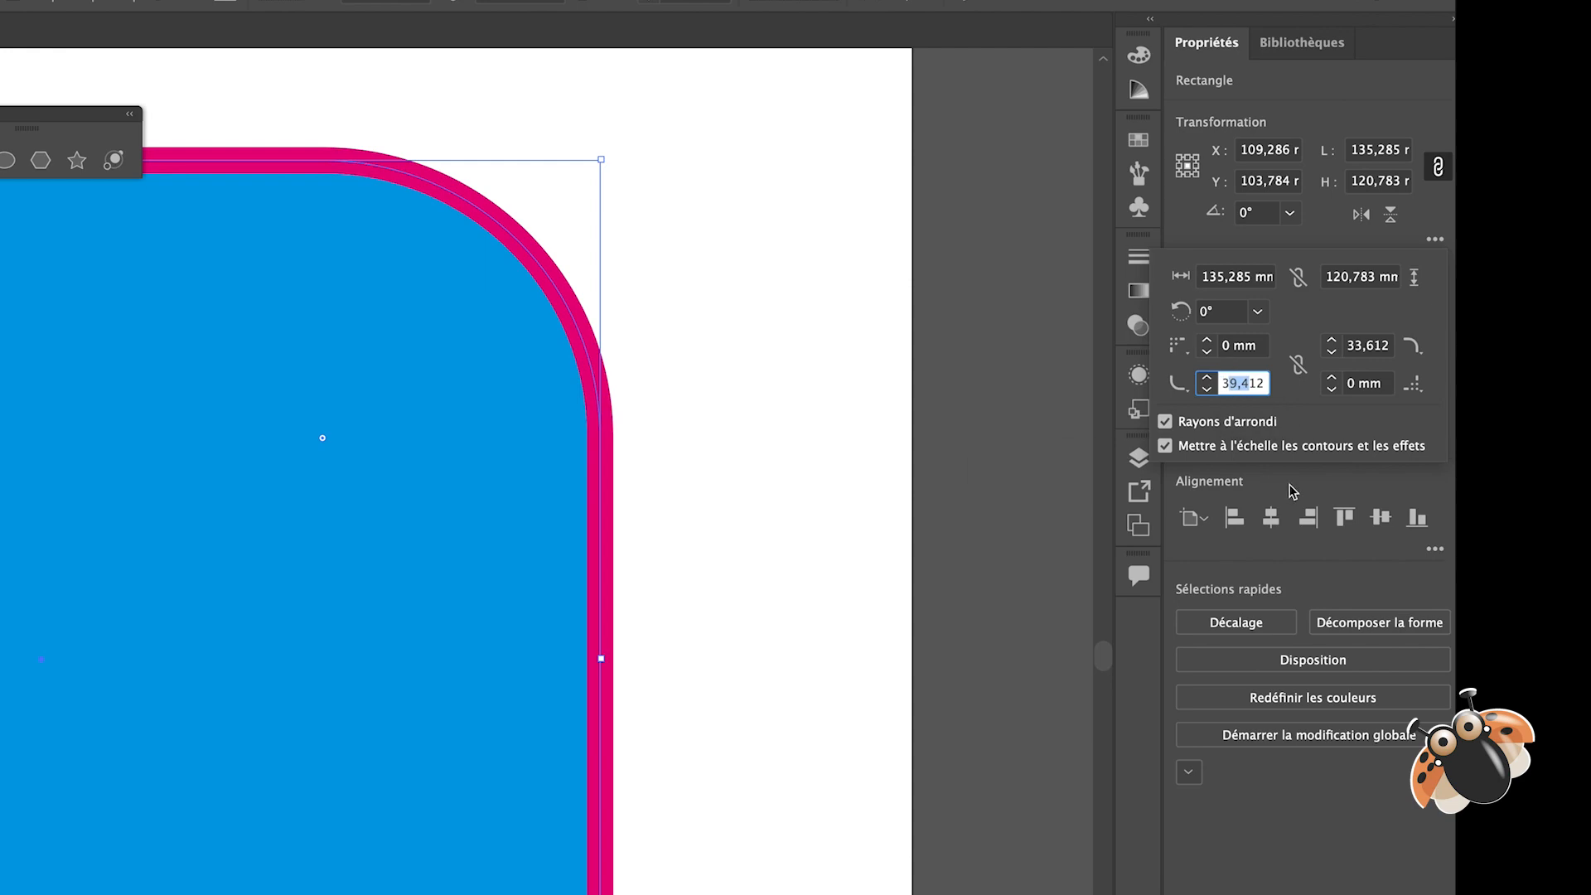
pyautogui.write('3,')
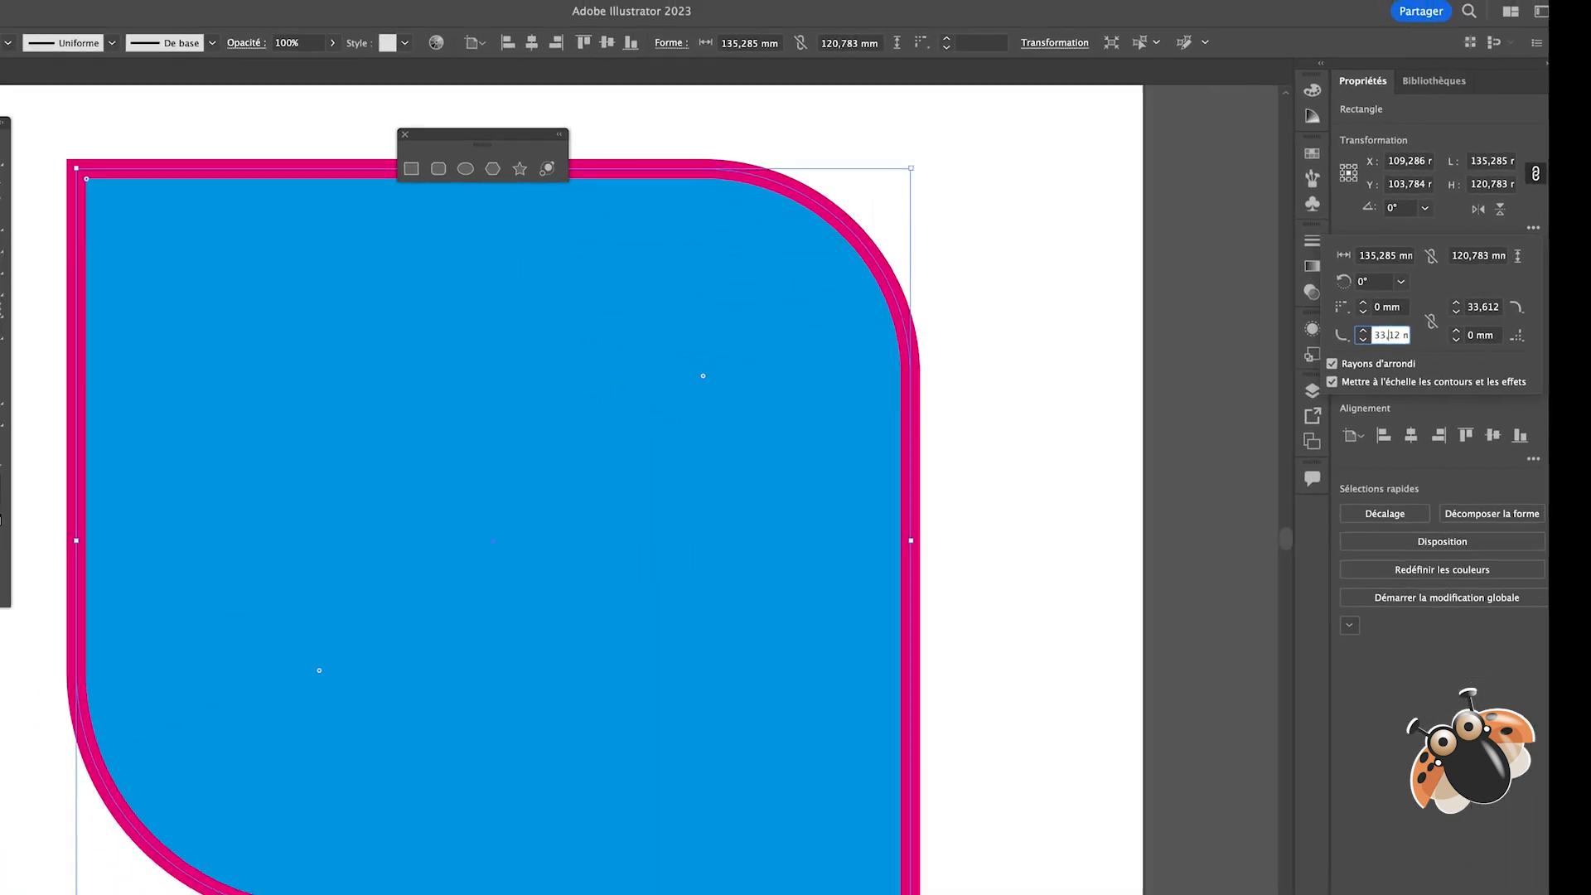
pyautogui.write('6')
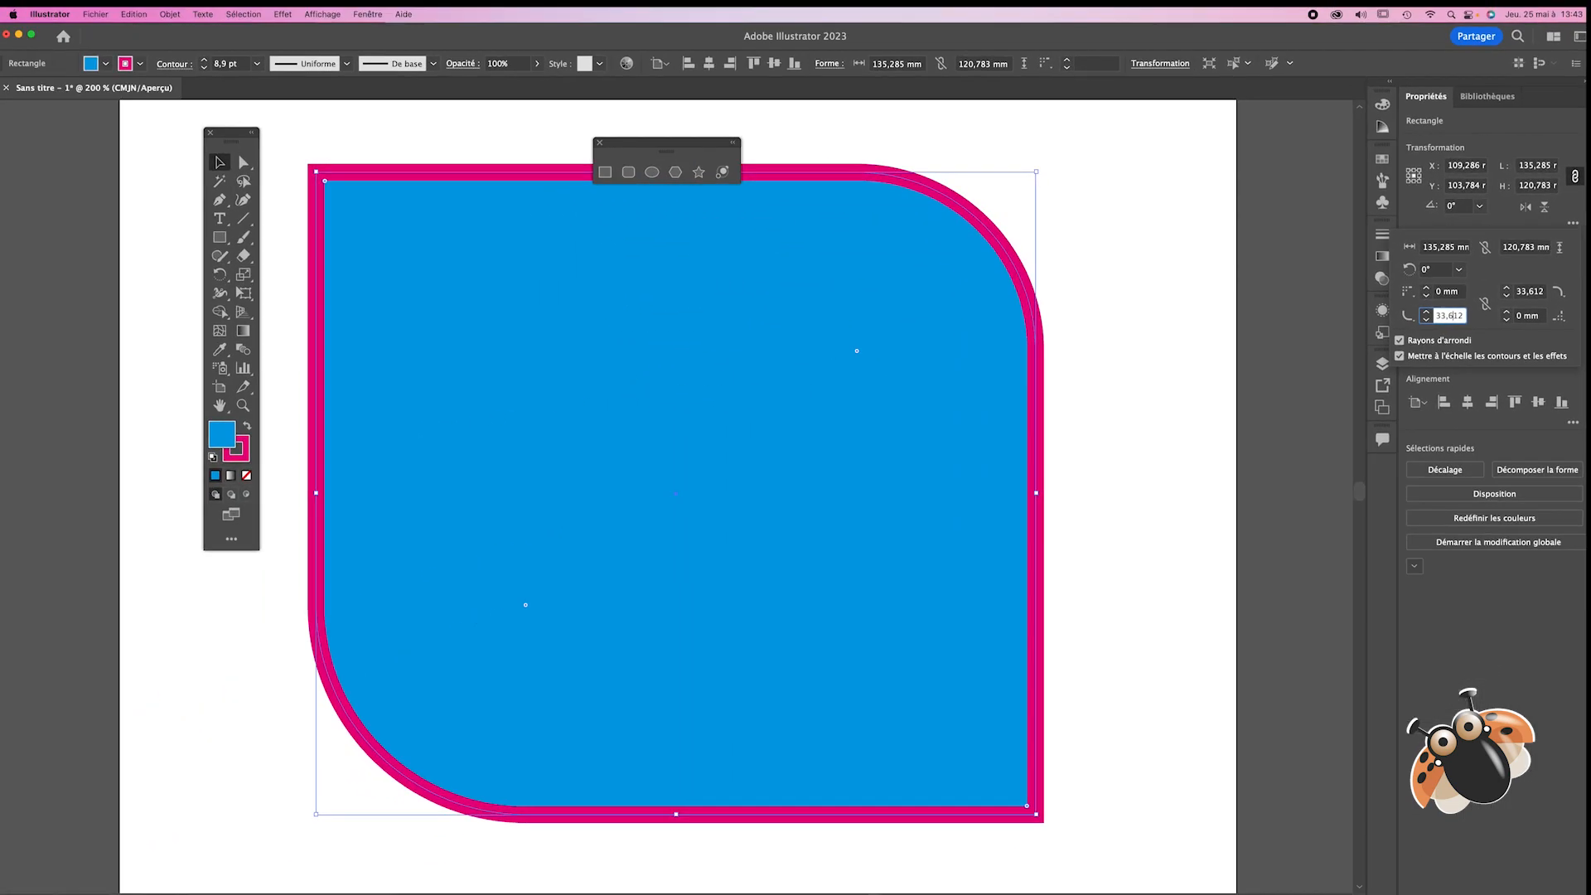
pyautogui.press('Return')
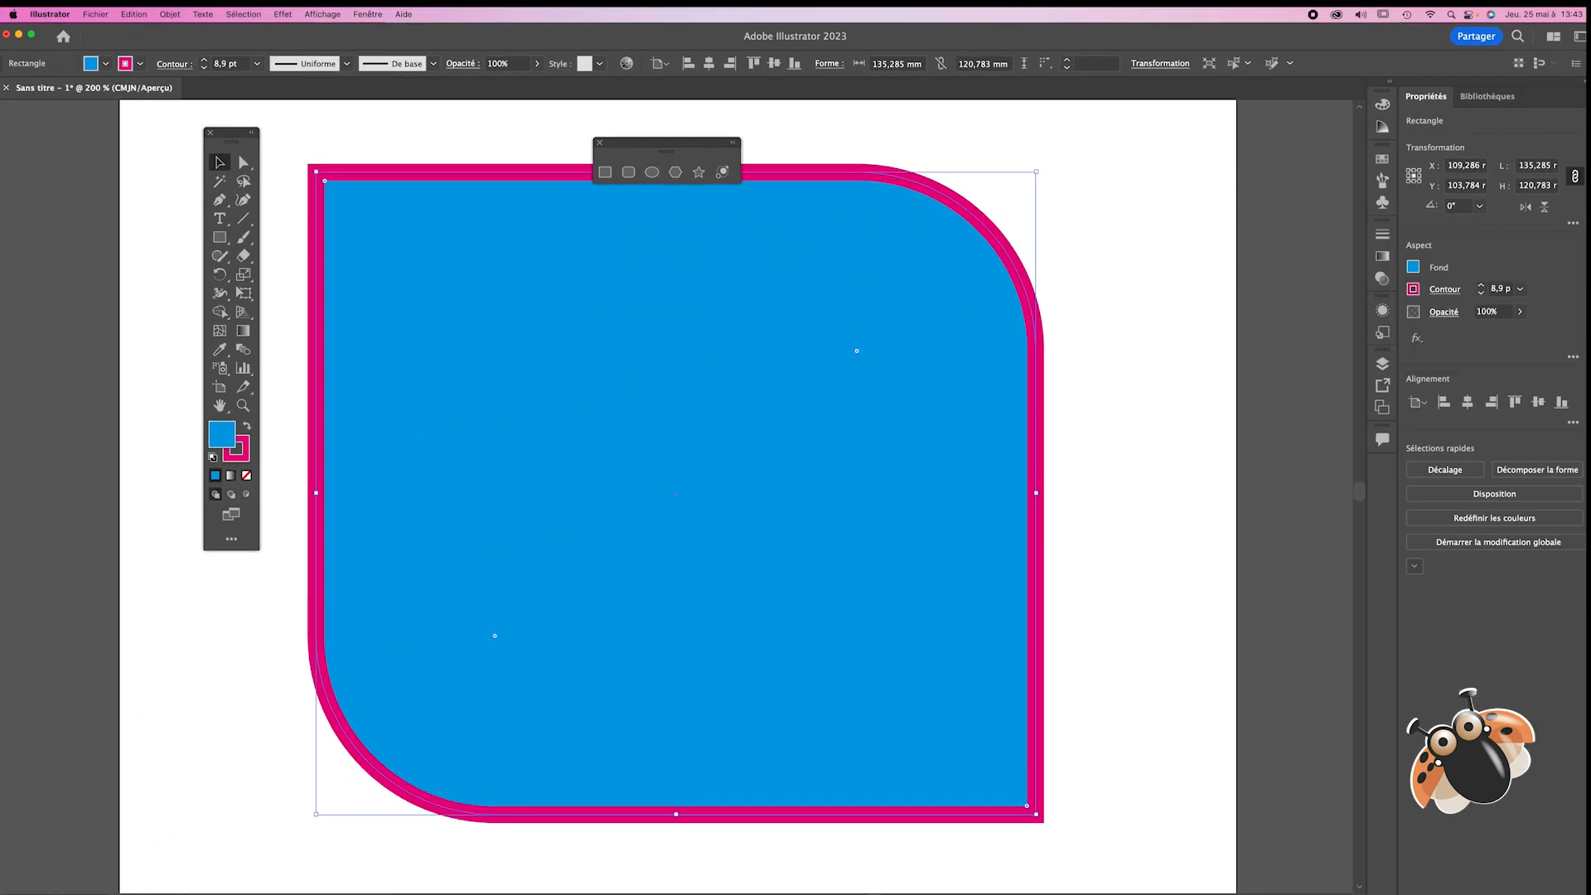
pyautogui.click(1080, 292)
pyautogui.click(922, 293)
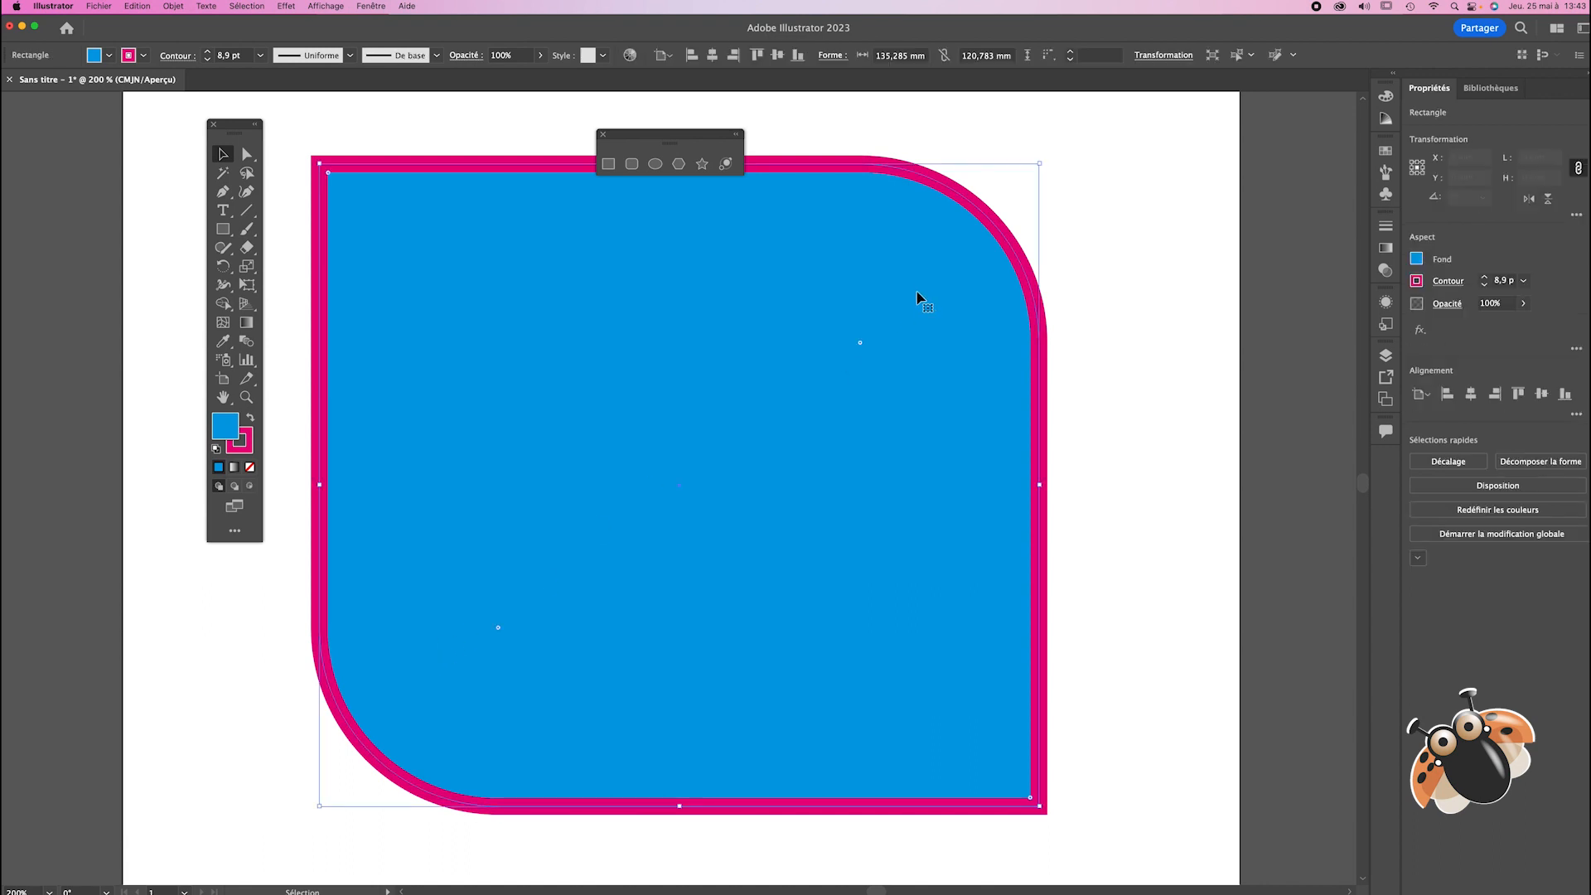
# Step: Switch the upper-right corner's type to inverted round, and finally to a straight chamfer
pyautogui.click(1576, 214)
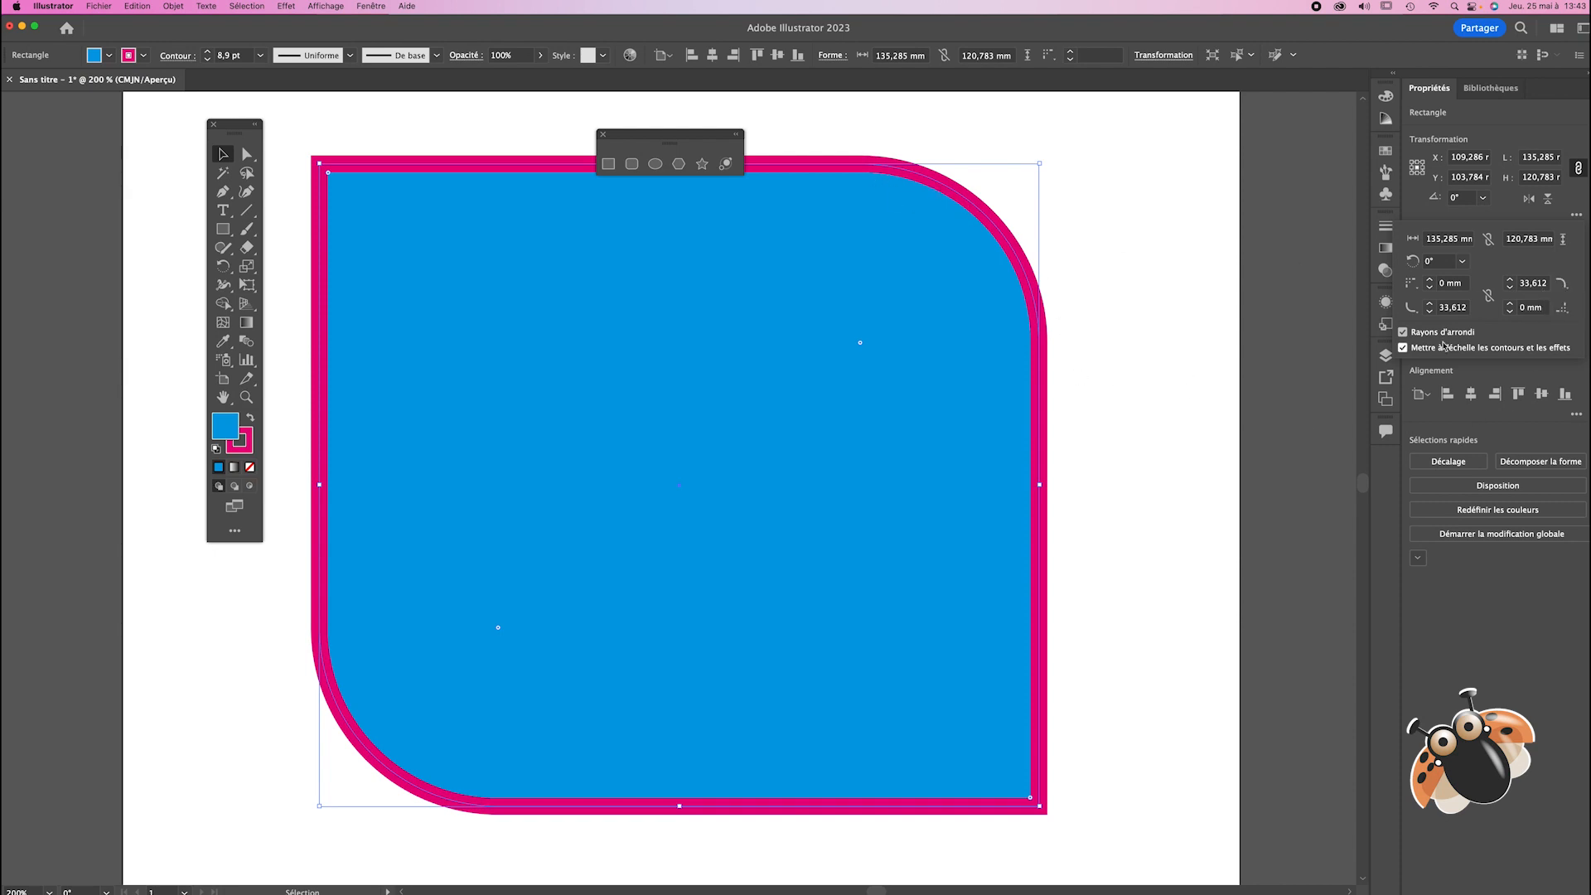
pyautogui.click(1565, 287)
pyautogui.click(1545, 305)
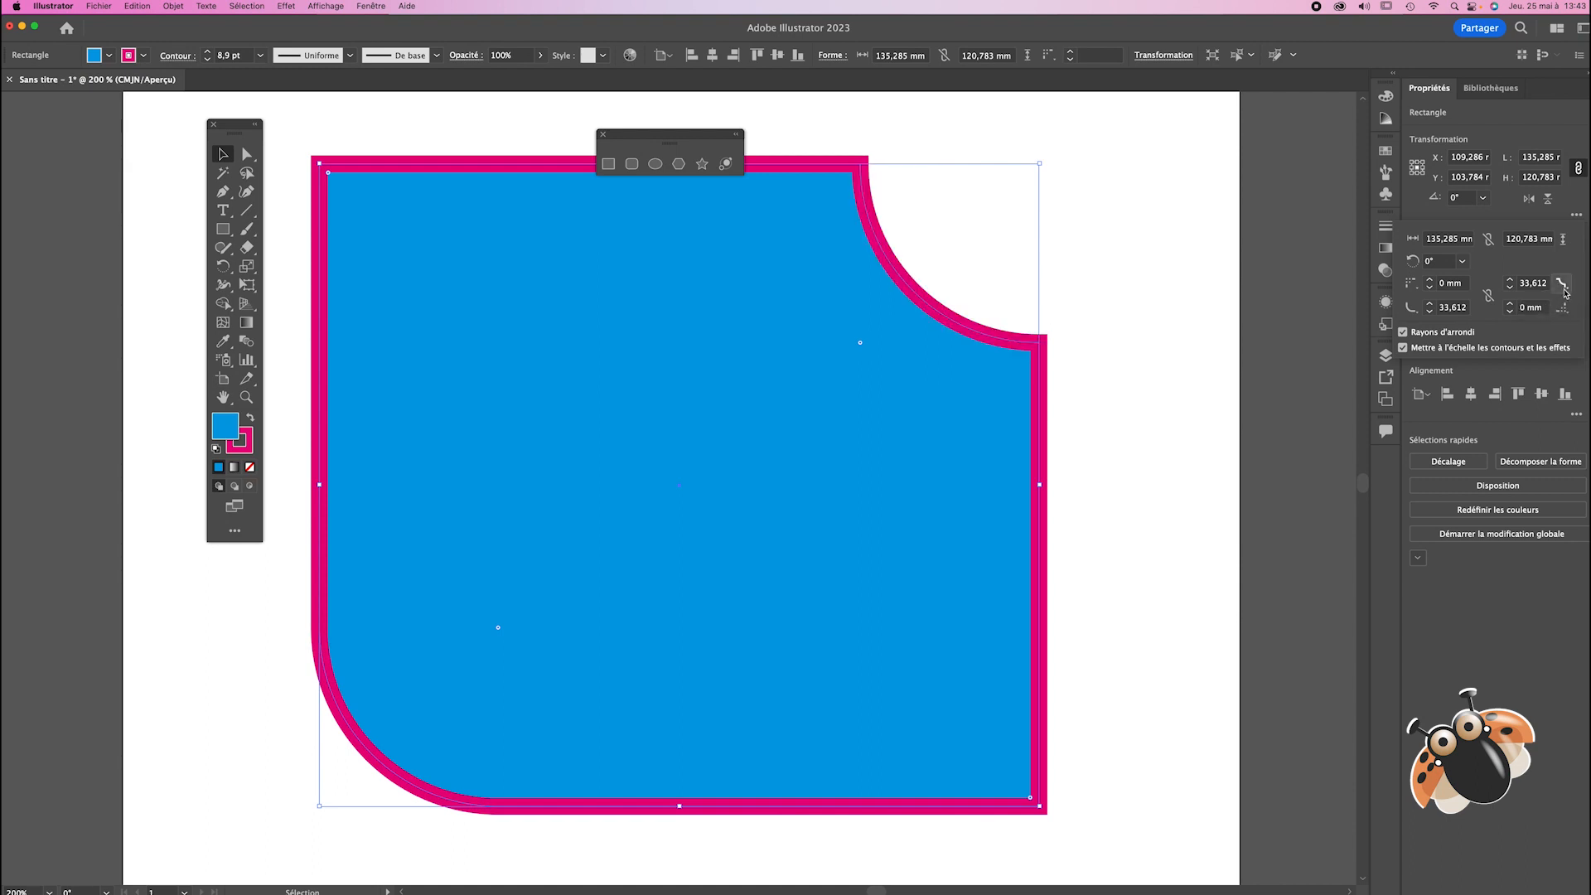
pyautogui.click(1564, 287)
pyautogui.click(1563, 305)
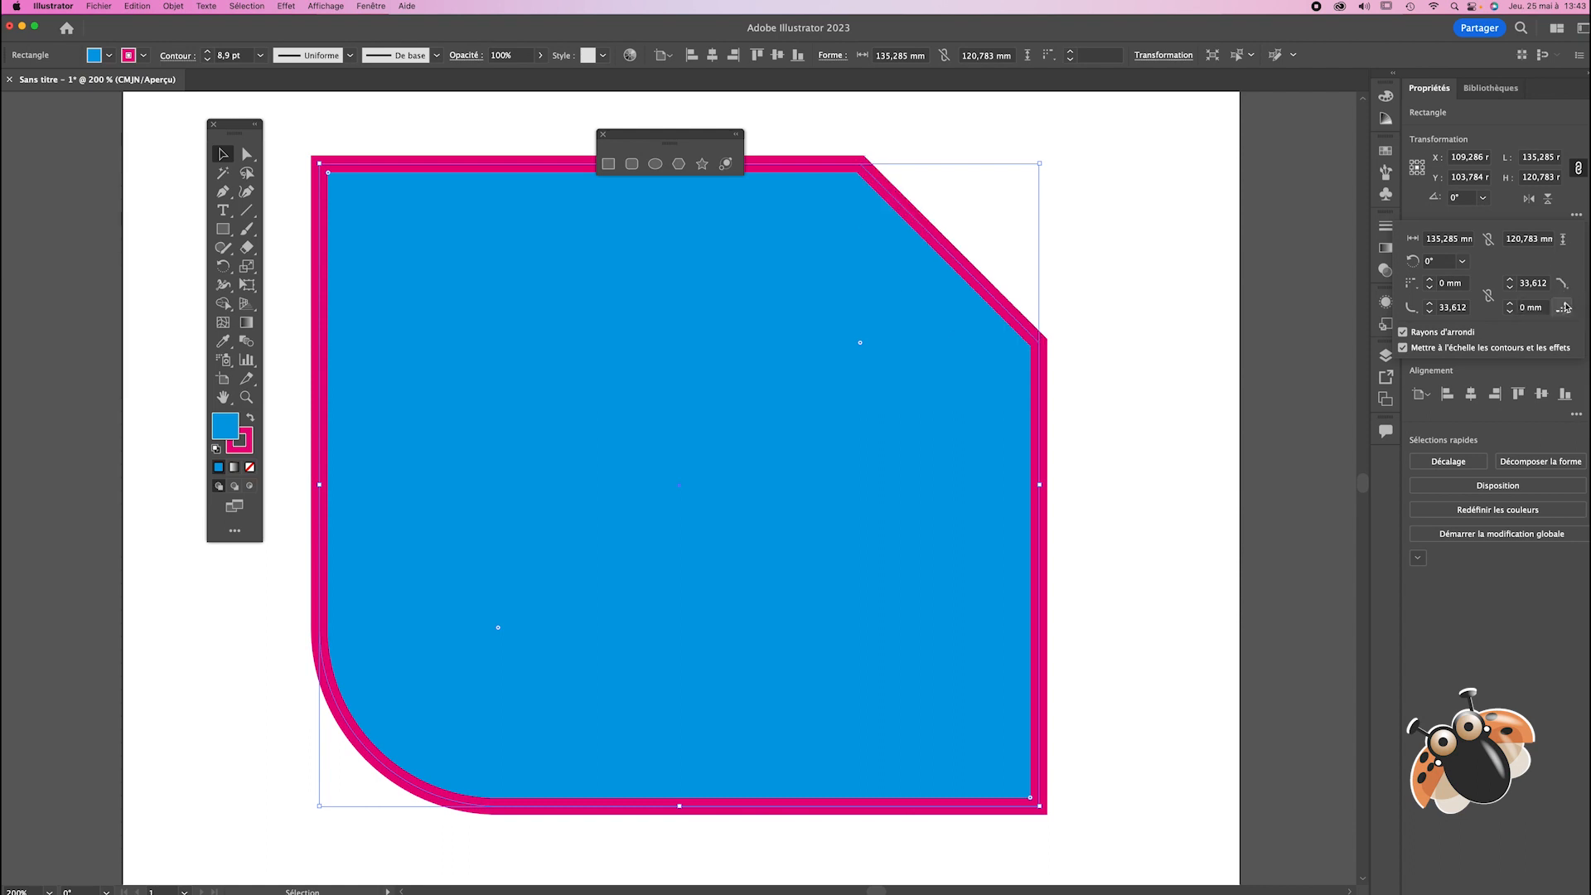
# Step: Set the lower-left corner's radius to 33 mm and change its corner type to inverted round
pyautogui.click(1429, 311)
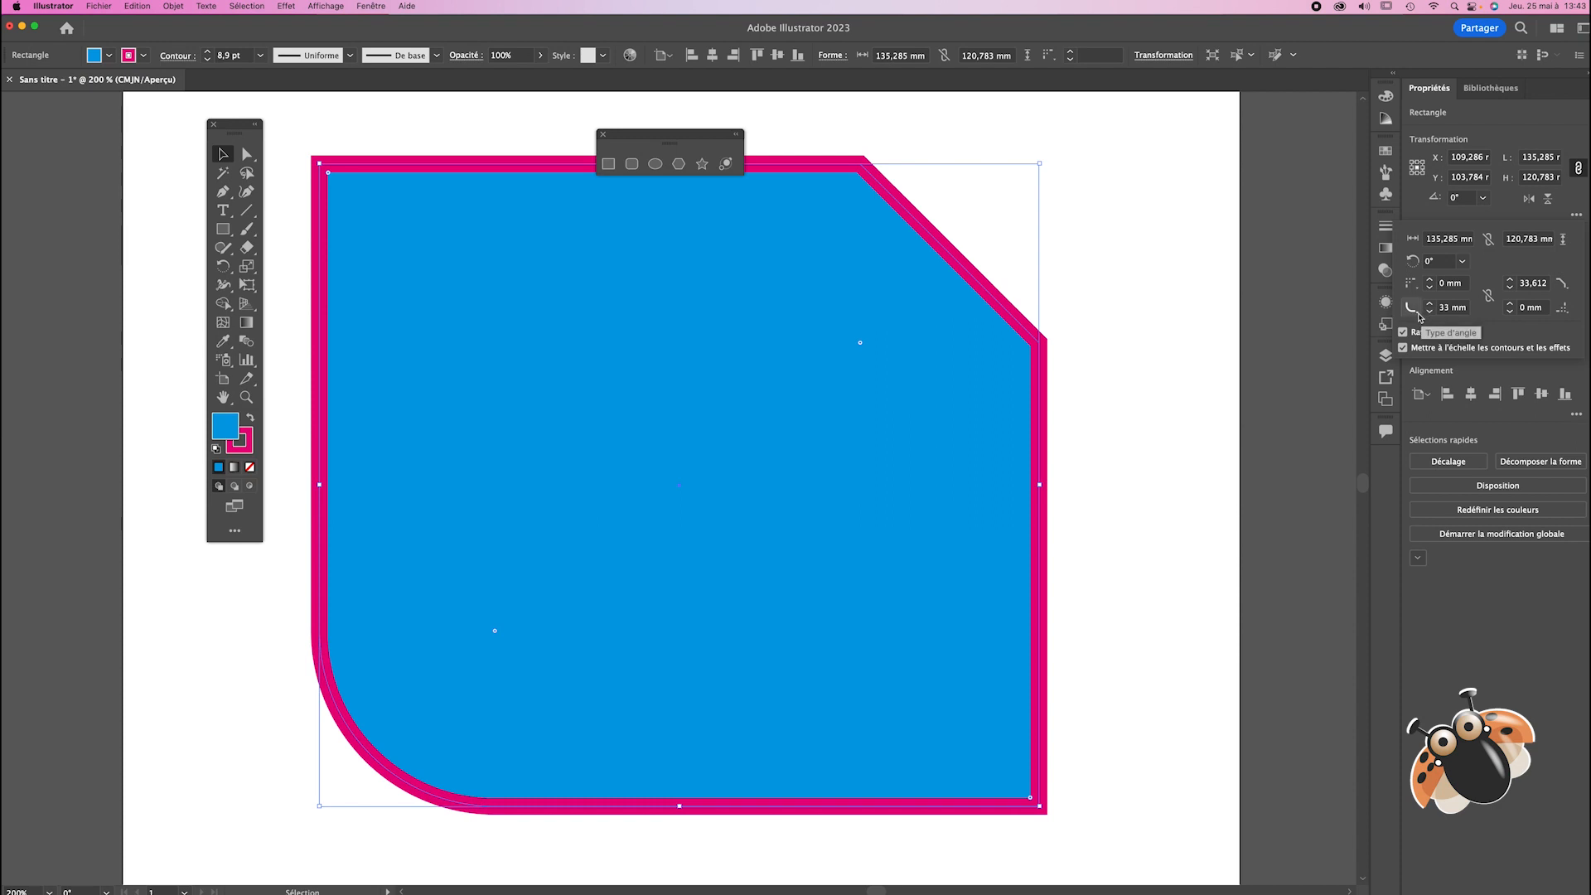
pyautogui.click(1418, 314)
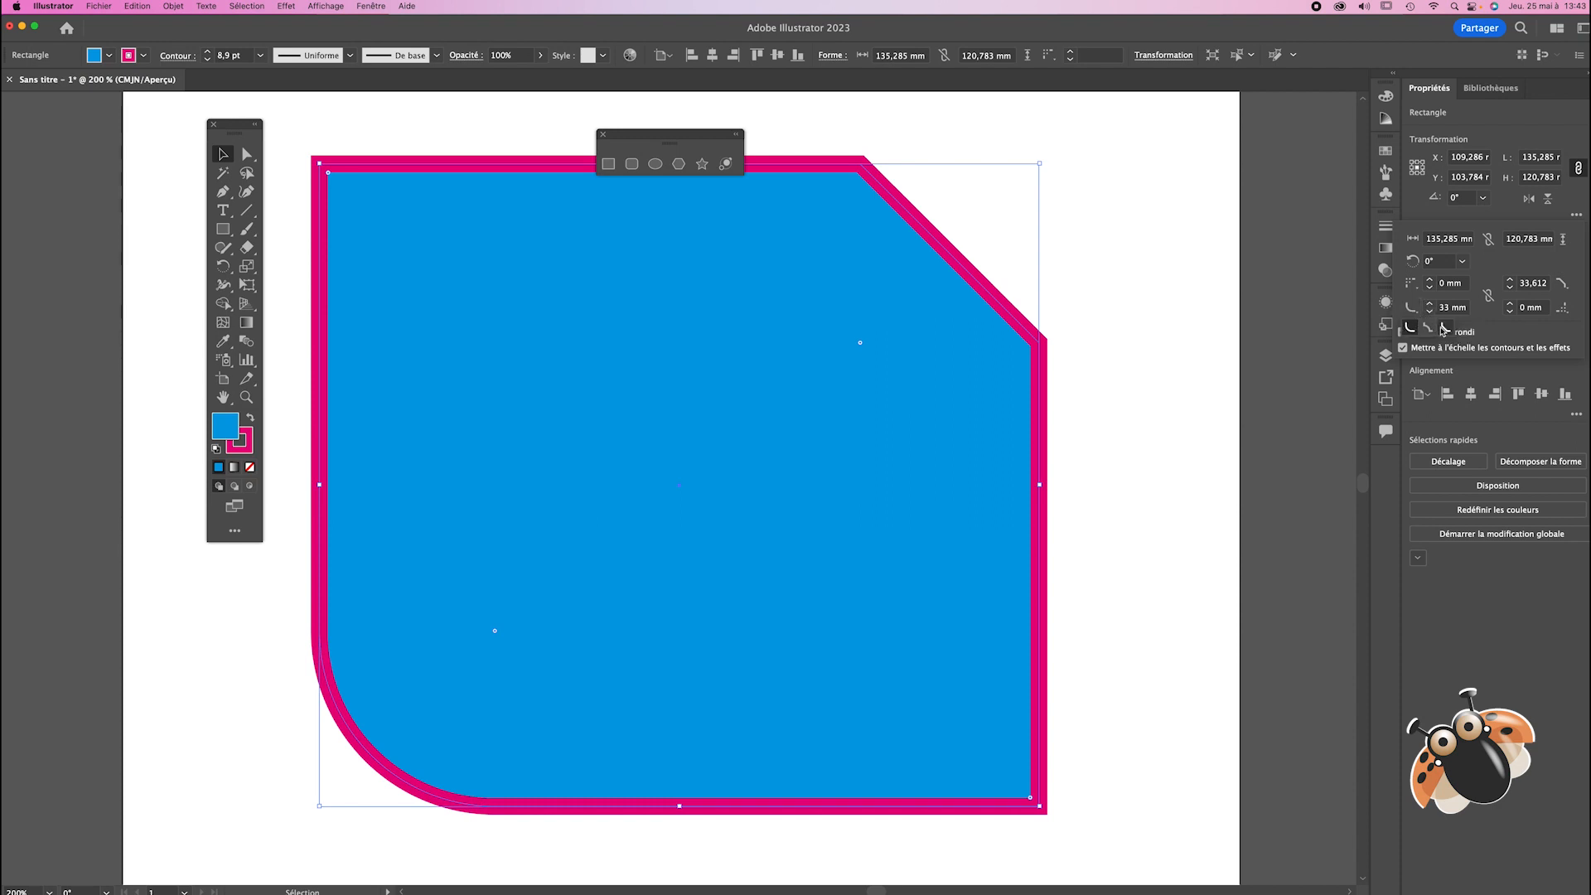
pyautogui.click(1430, 329)
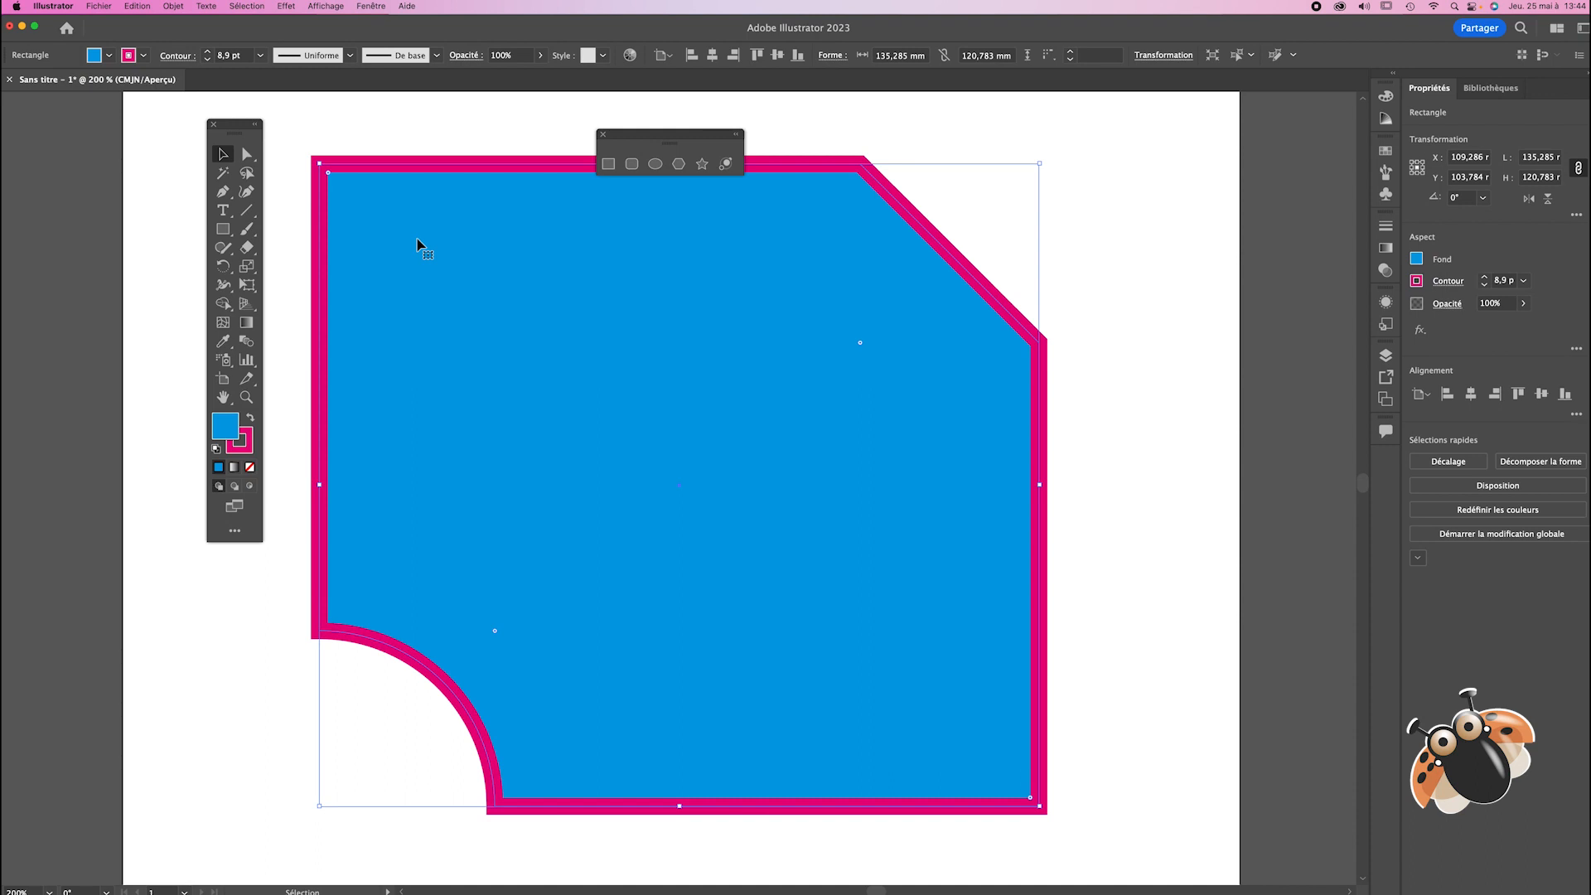
# Step: Delete the rectangle with the modified corners, leaving the artboard empty
pyautogui.press('a')
pyautogui.press('super+minus')
pyautogui.press('super+minus')
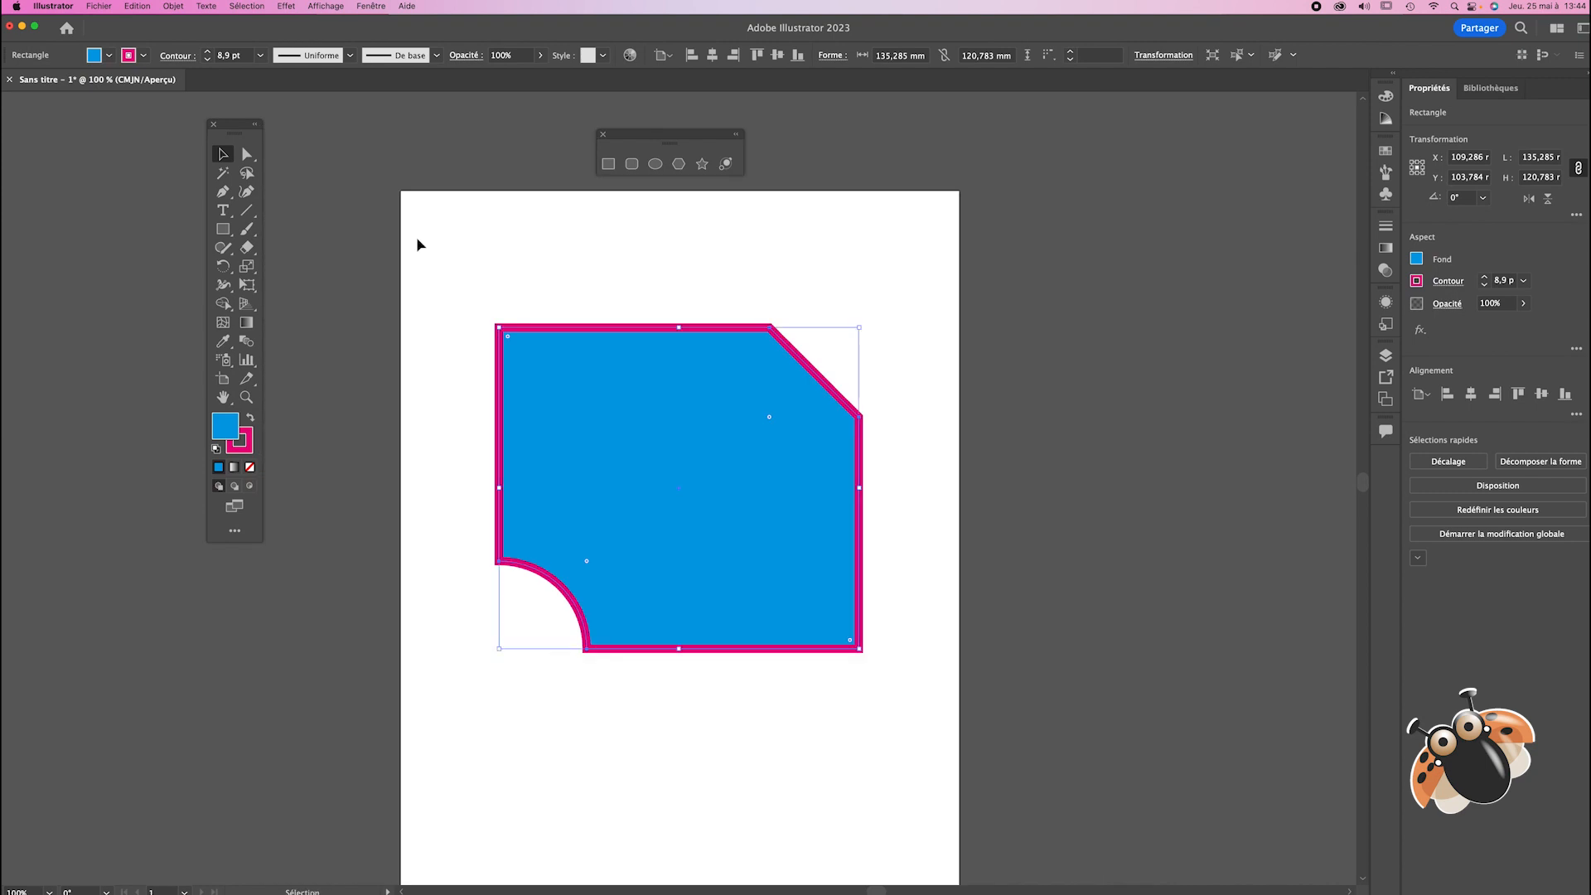
pyautogui.click(914, 479)
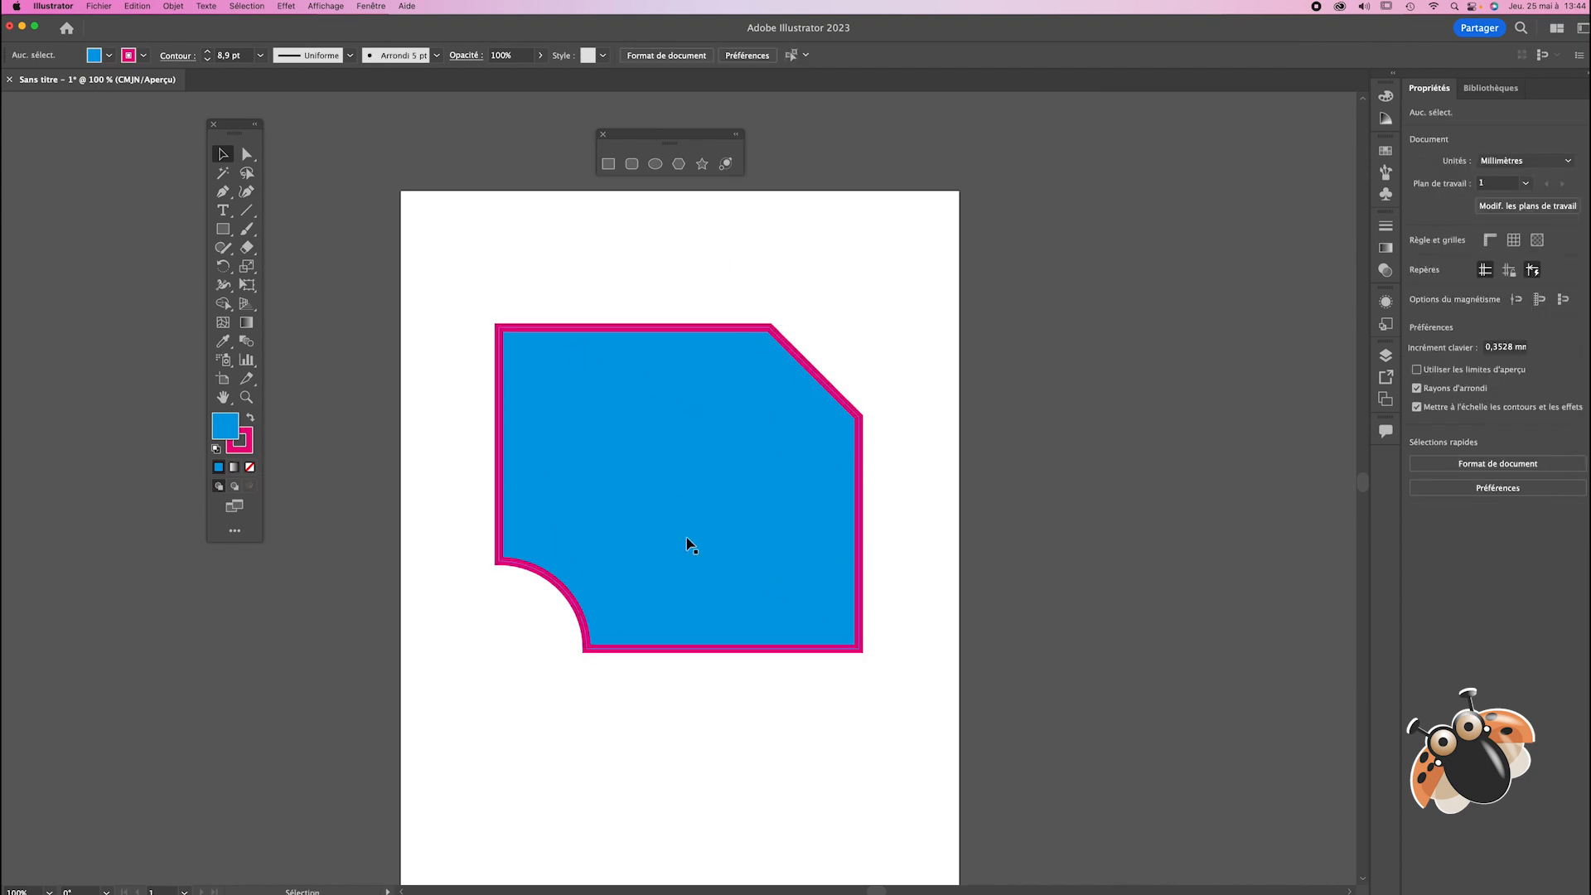
pyautogui.moveTo(685, 544); pyautogui.dragTo(634, 441)
pyautogui.press('Delete')
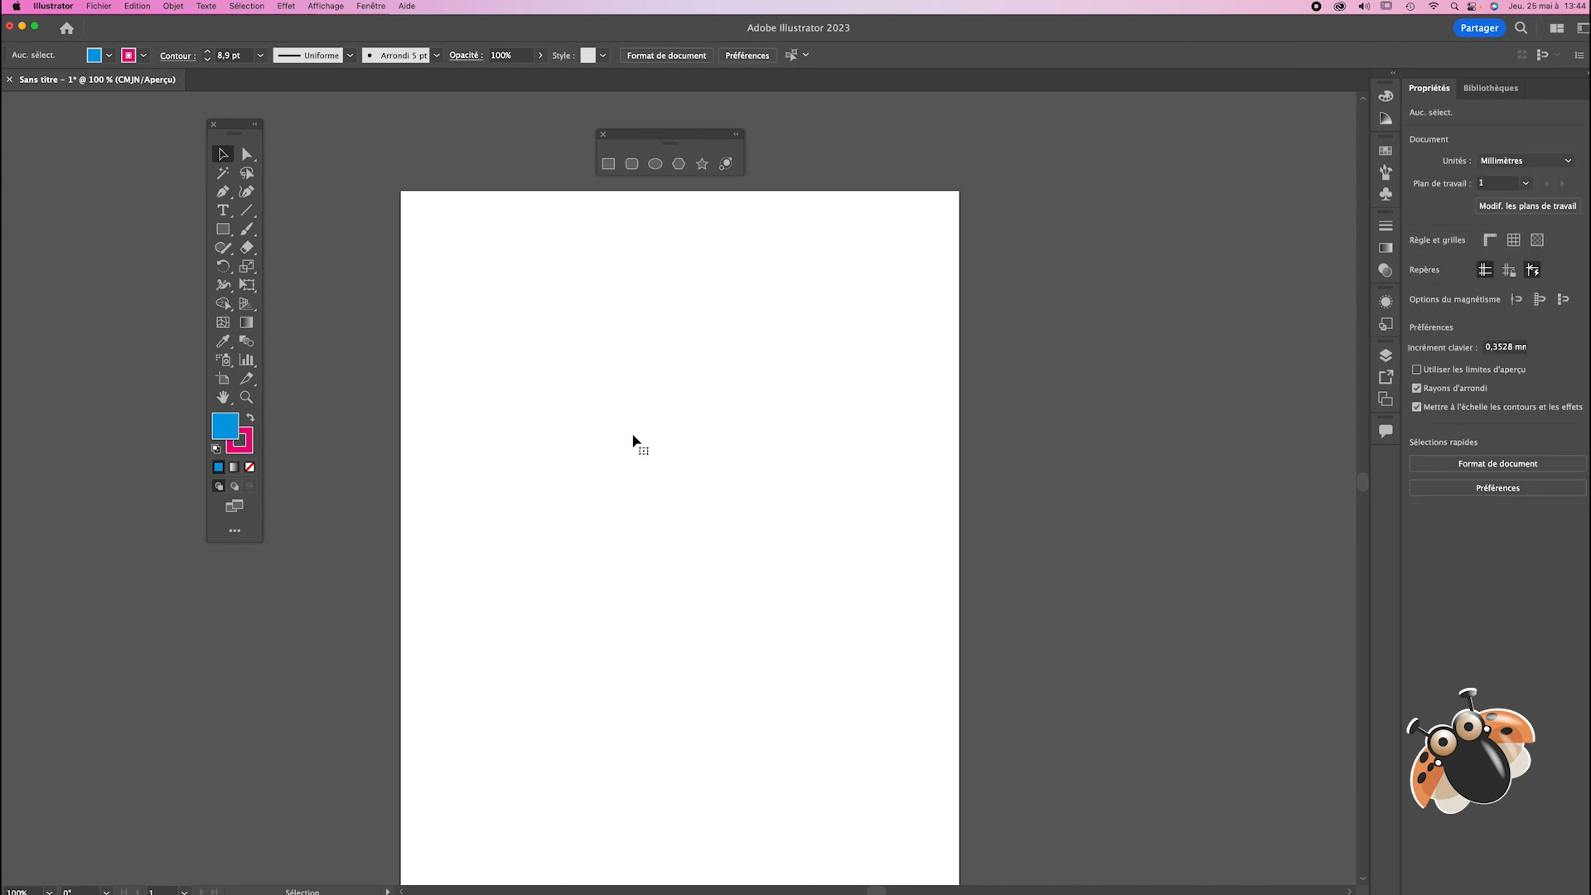
# Step: Draw a circle about 110 mm in diameter near the artboard's centre and switch to the Selection tool
pyautogui.click(654, 163)
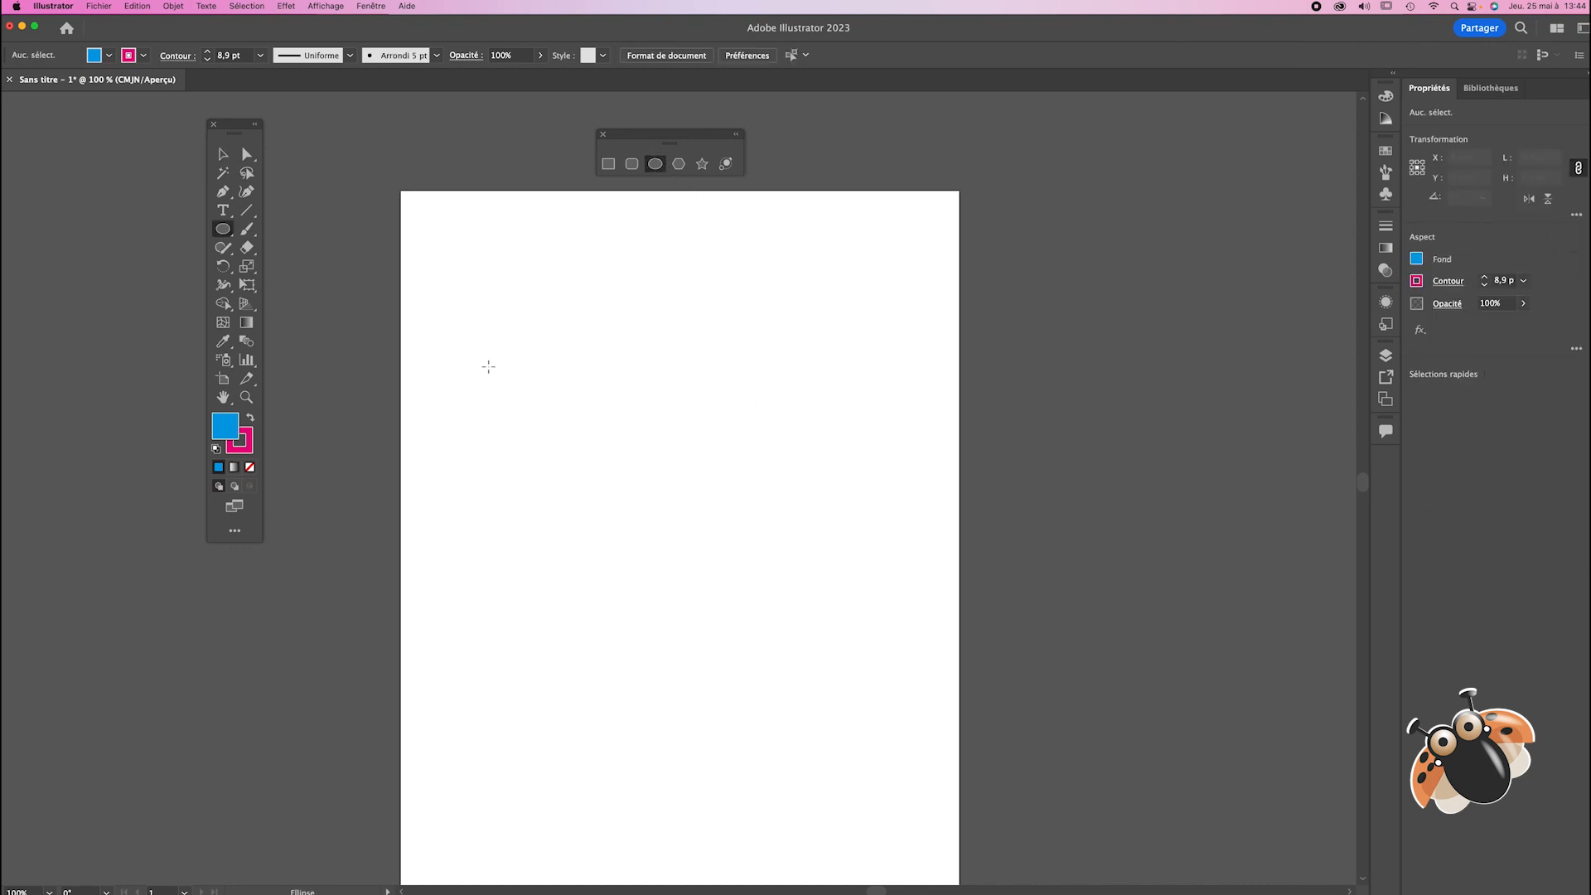
pyautogui.moveTo(518, 369); pyautogui.dragTo(812, 663)
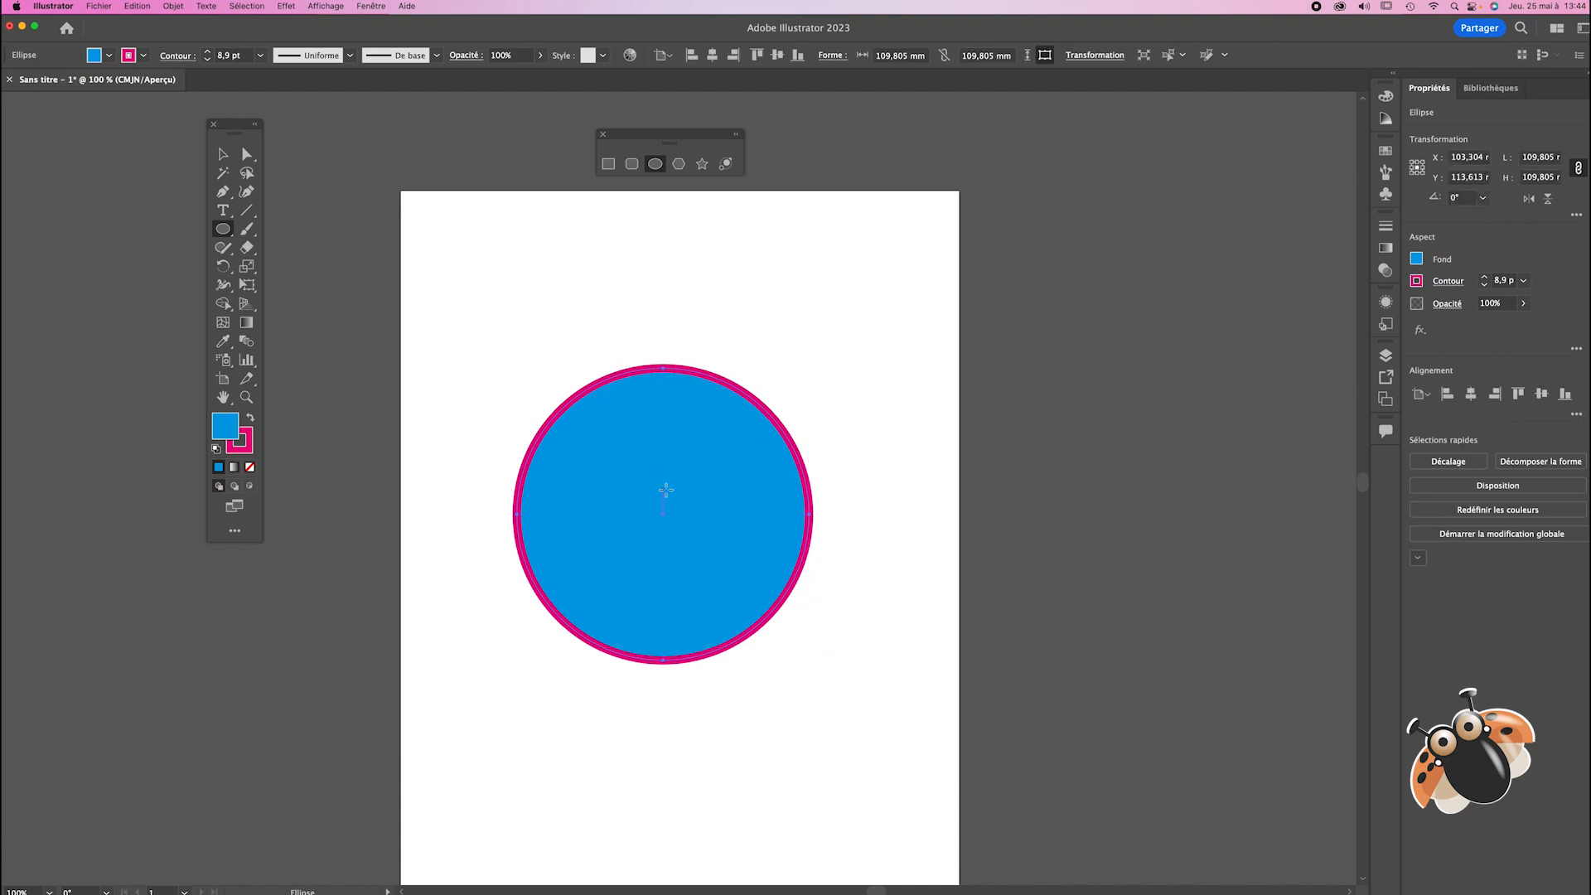
pyautogui.click(222, 155)
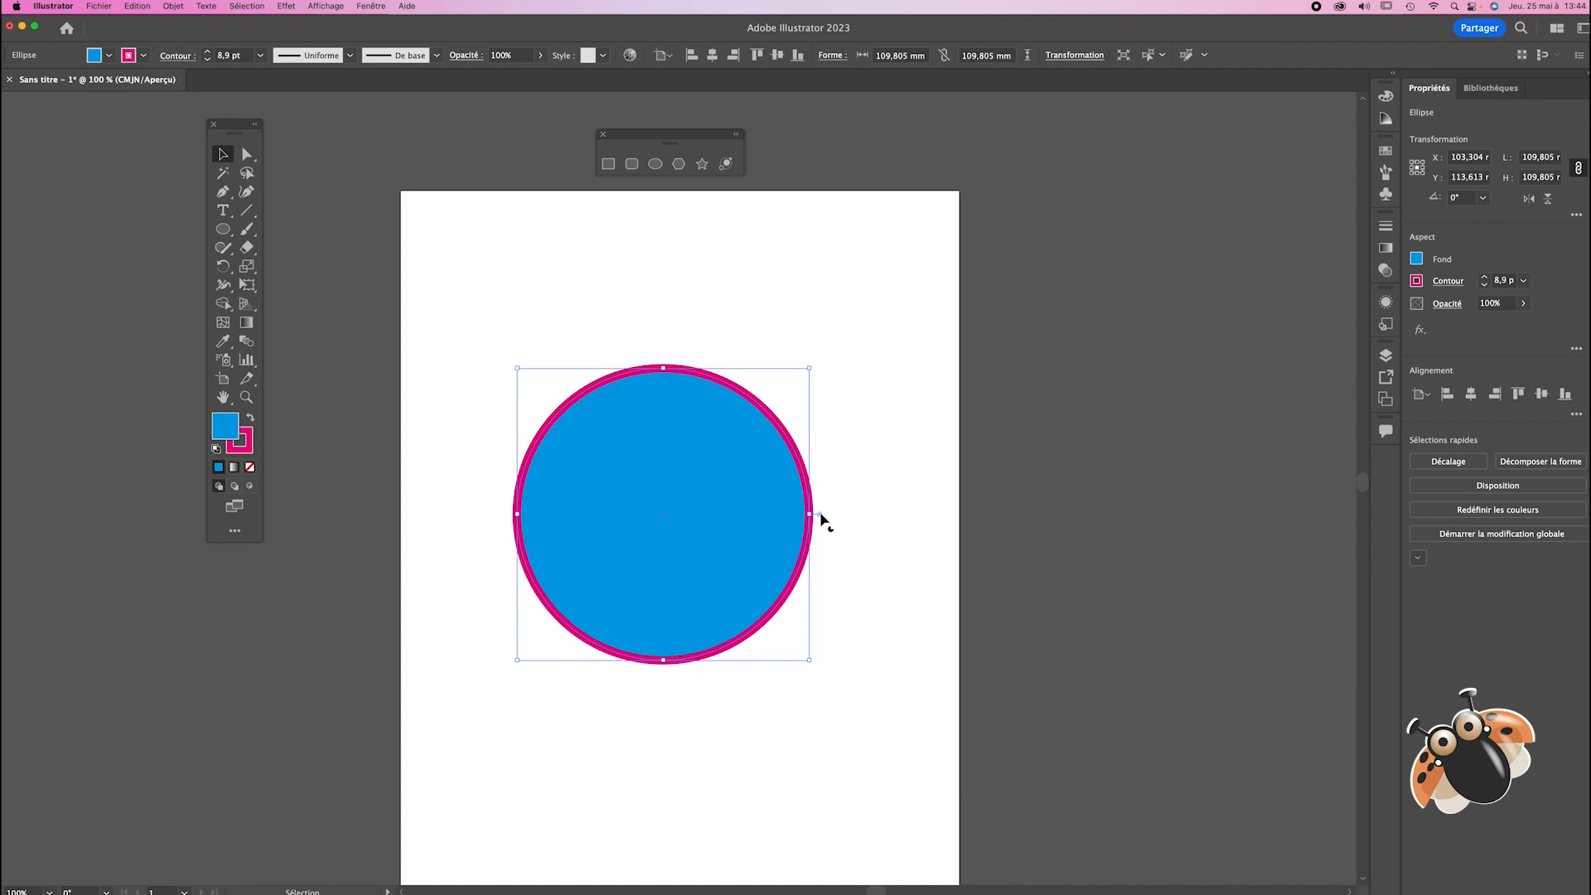
# Step: Turn the circle into a pie by opening a wedge in its lower-right part, with the upper side nearly horizontal
pyautogui.moveTo(821, 519); pyautogui.dragTo(784, 623)
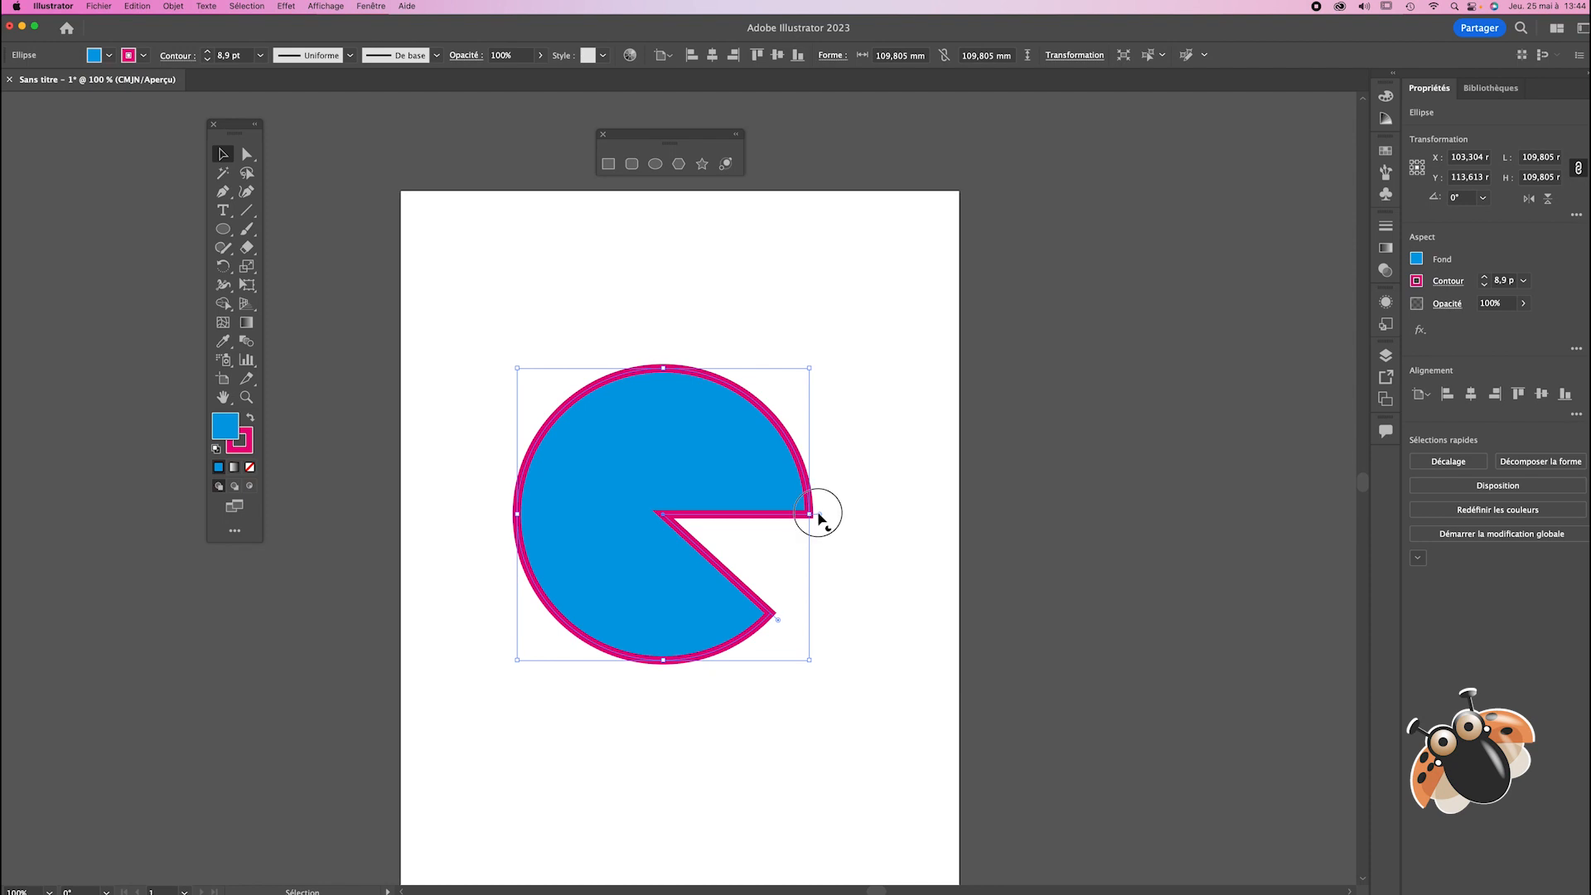
pyautogui.moveTo(821, 519); pyautogui.dragTo(816, 486)
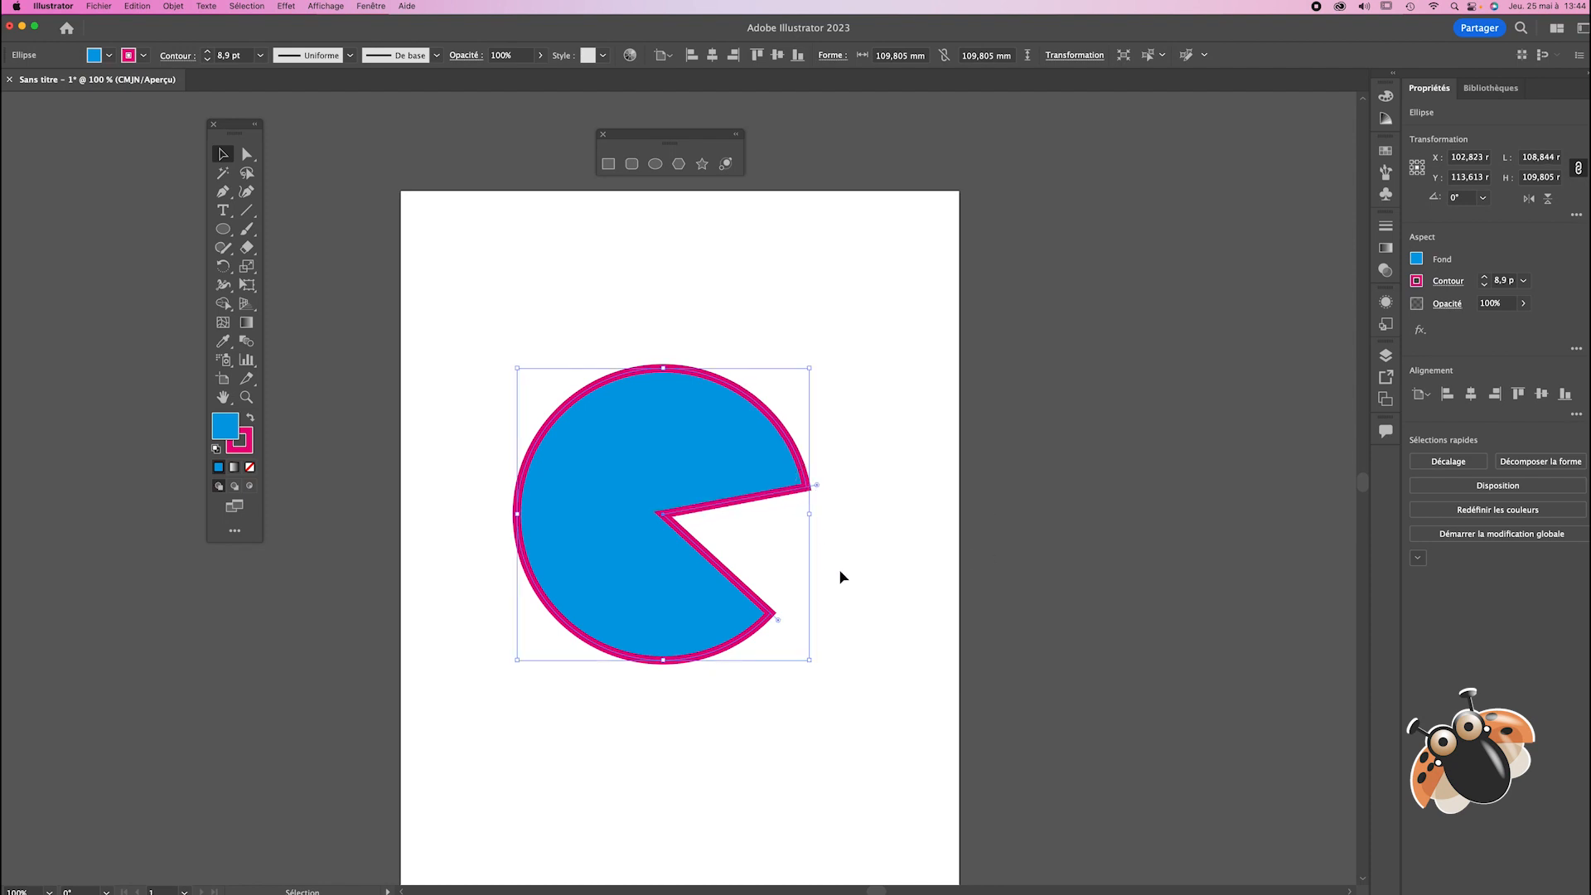
pyautogui.moveTo(816, 489); pyautogui.dragTo(746, 524)
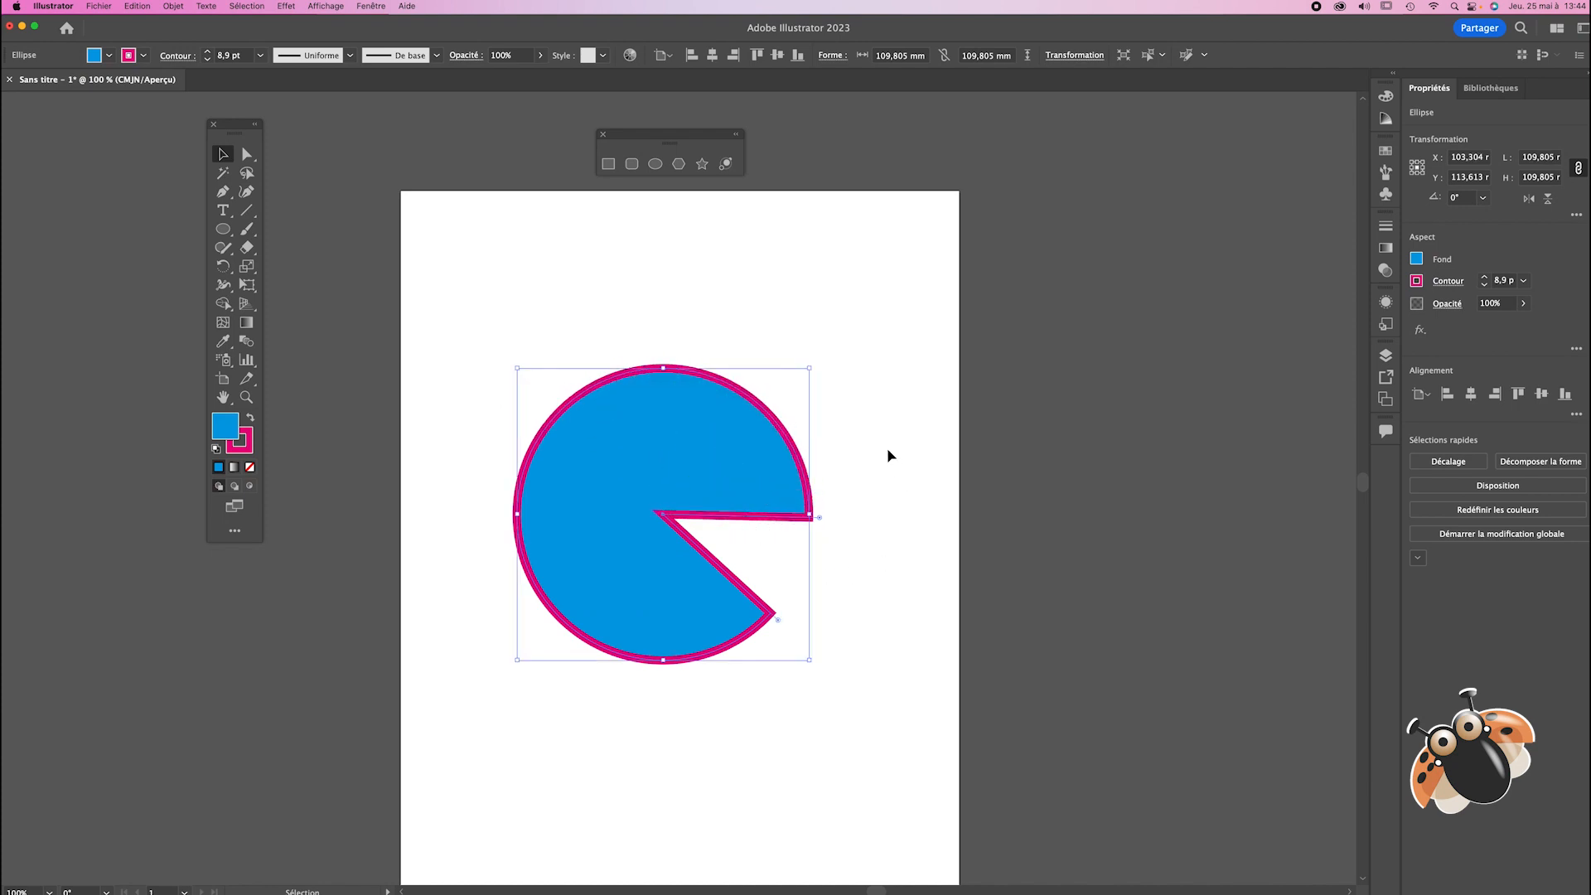
pyautogui.click(889, 455)
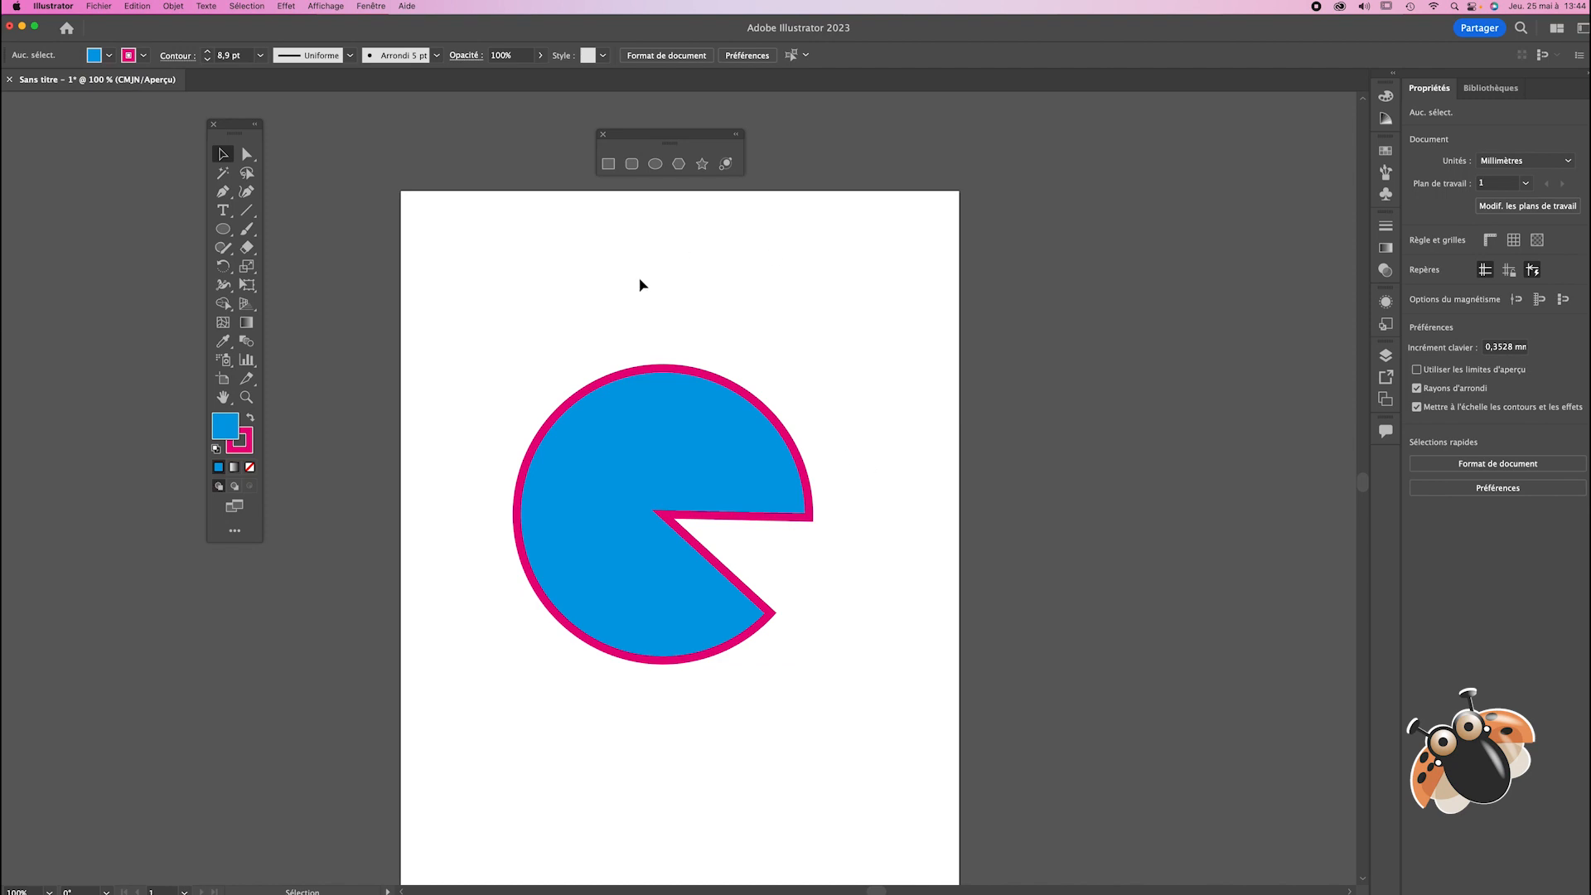
# Step: Delete the pie-shaped circle from the artboard
pyautogui.click(682, 467)
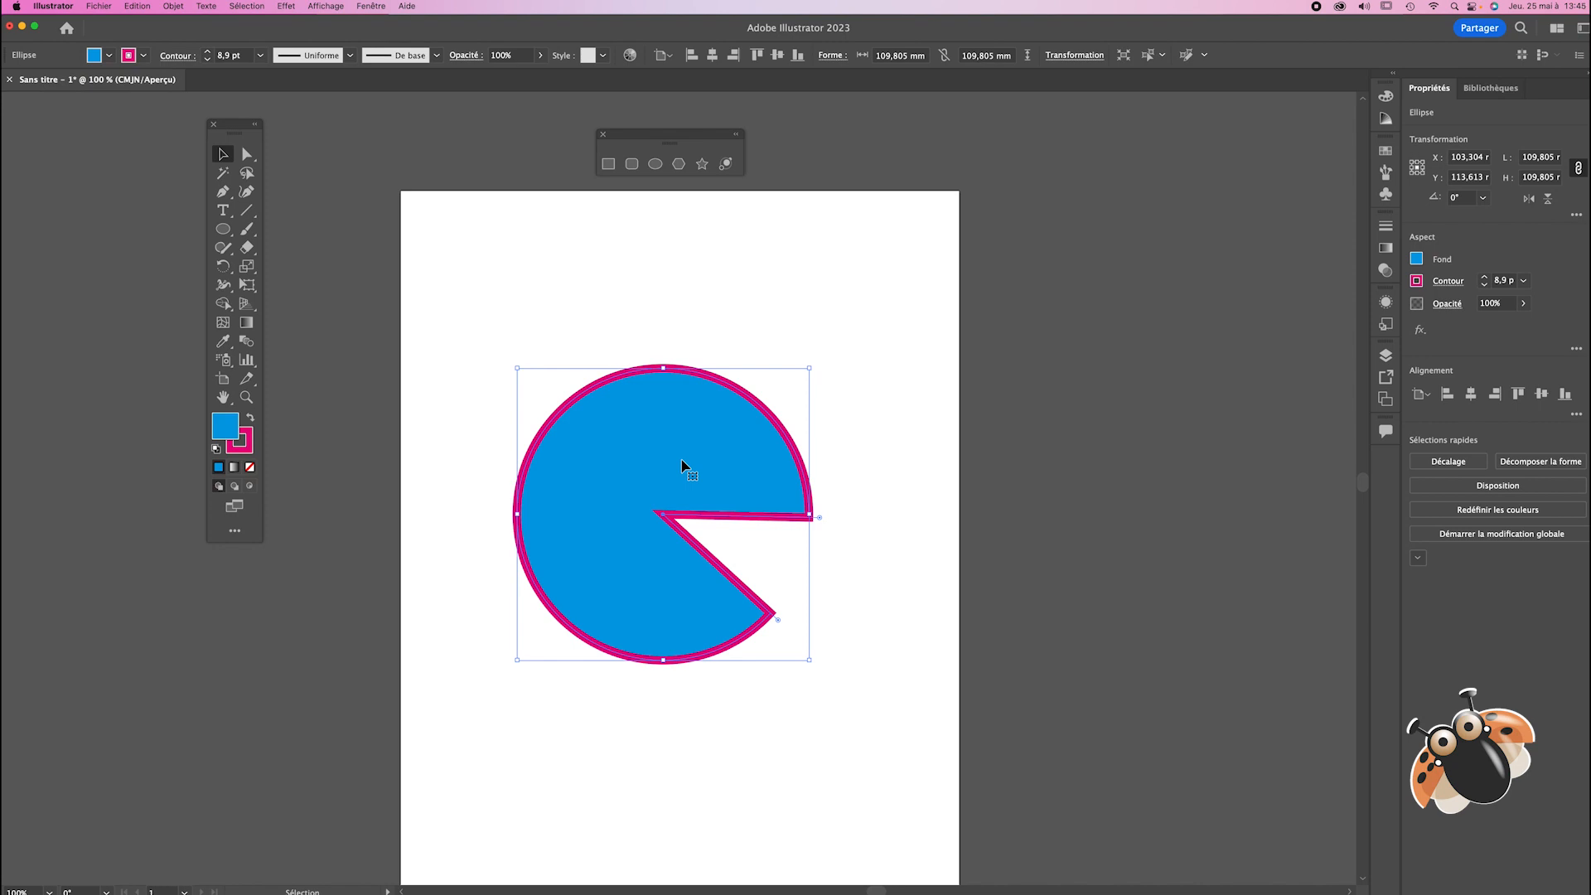
pyautogui.press('Delete')
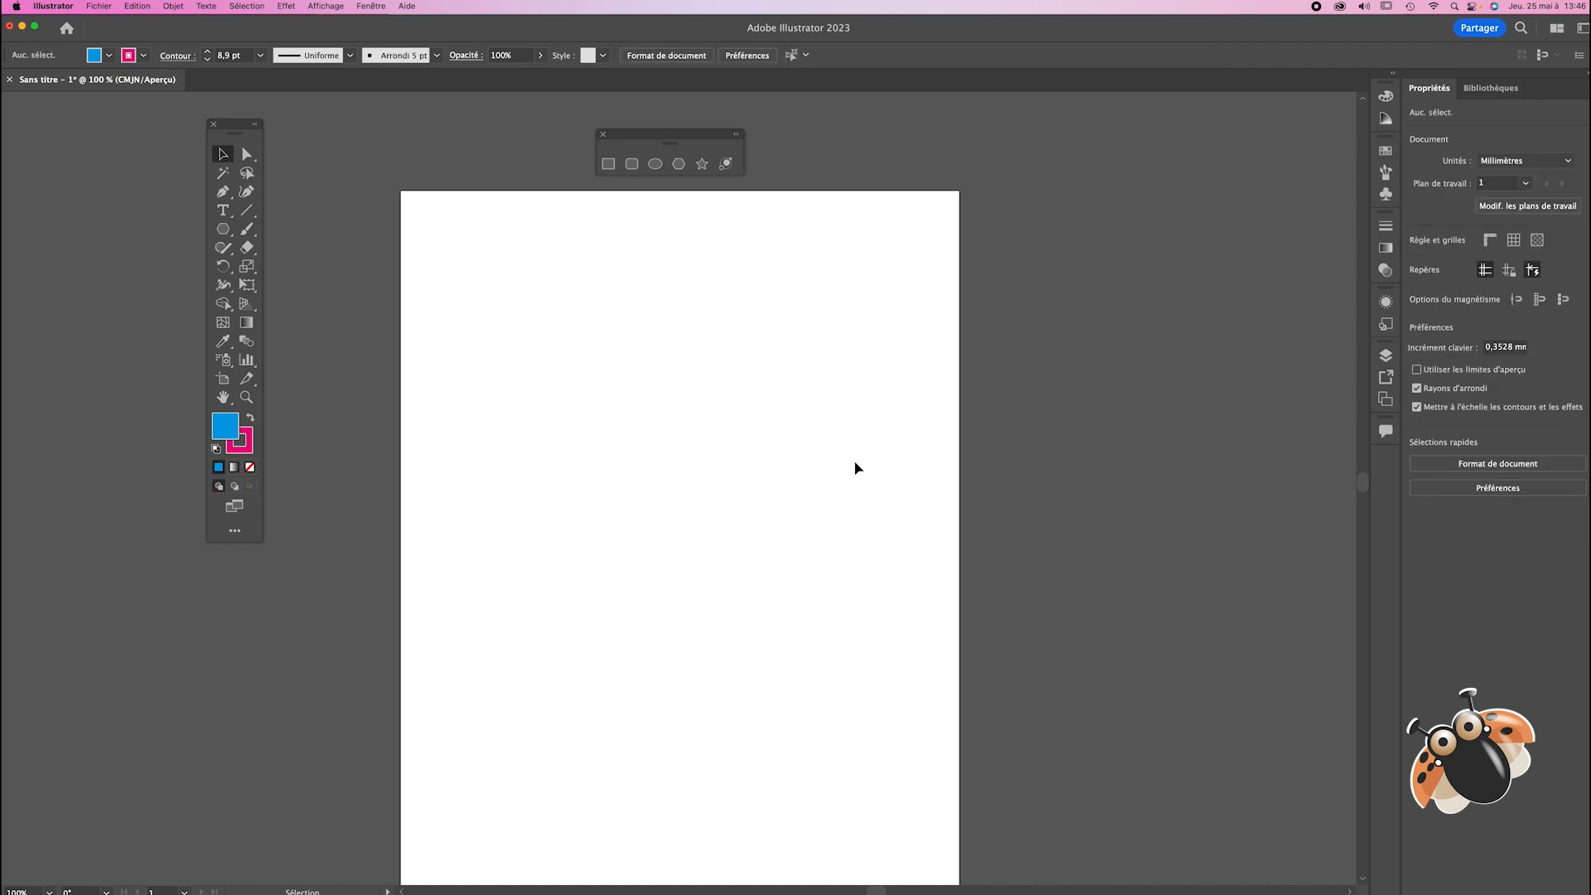
# Step: Draw a tilted pentagon about 131 × 135 mm and move it fully onto the artboard, near the upper centre
pyautogui.click(678, 163)
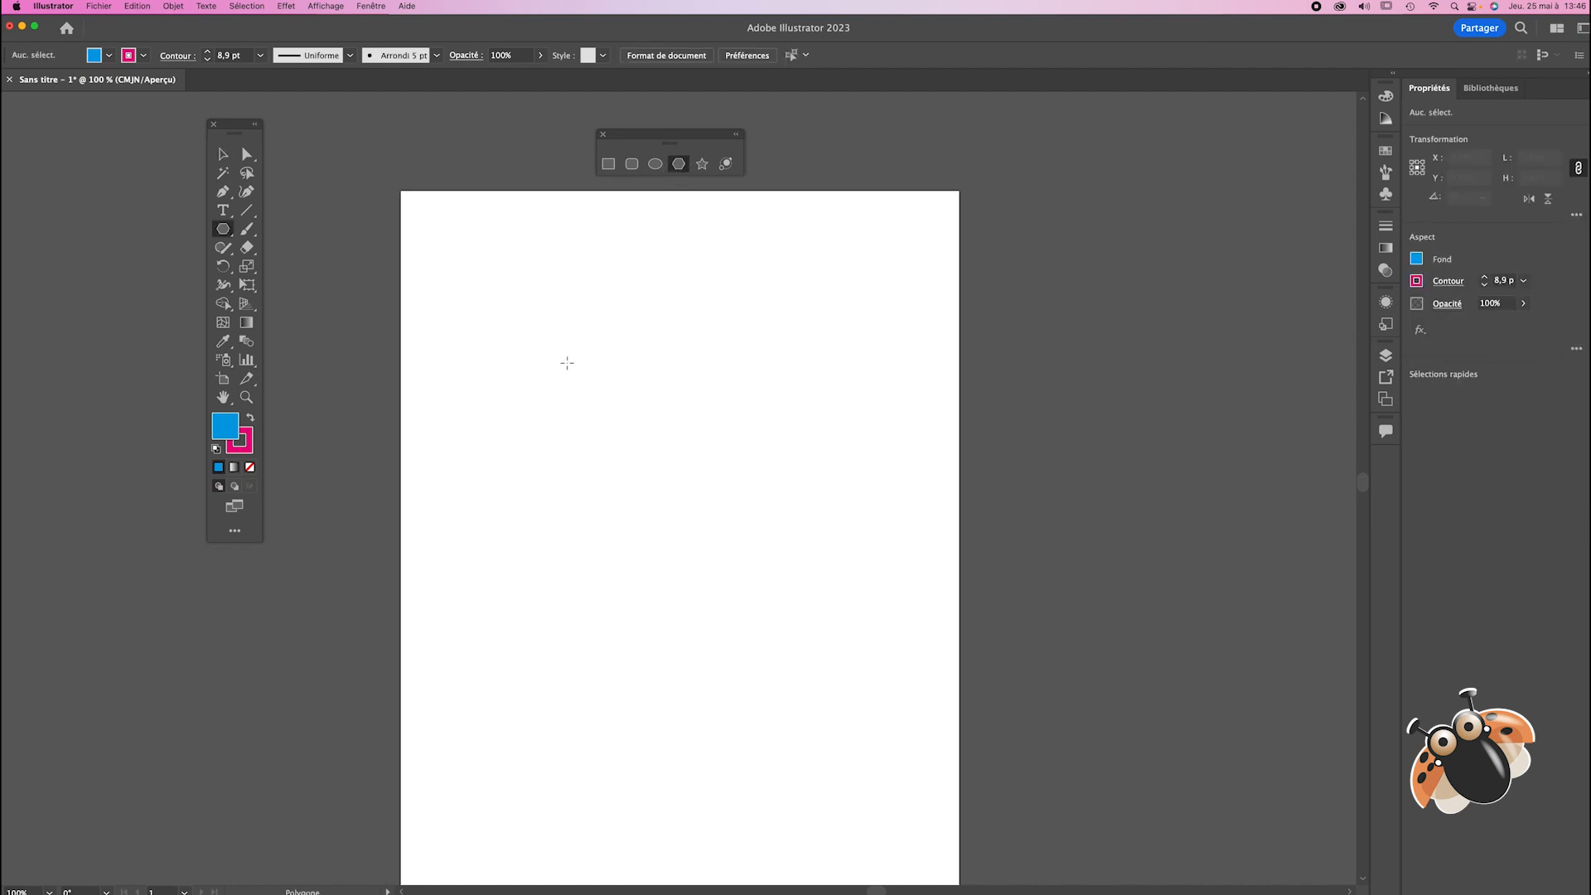
pyautogui.moveTo(528, 338); pyautogui.dragTo(679, 460)
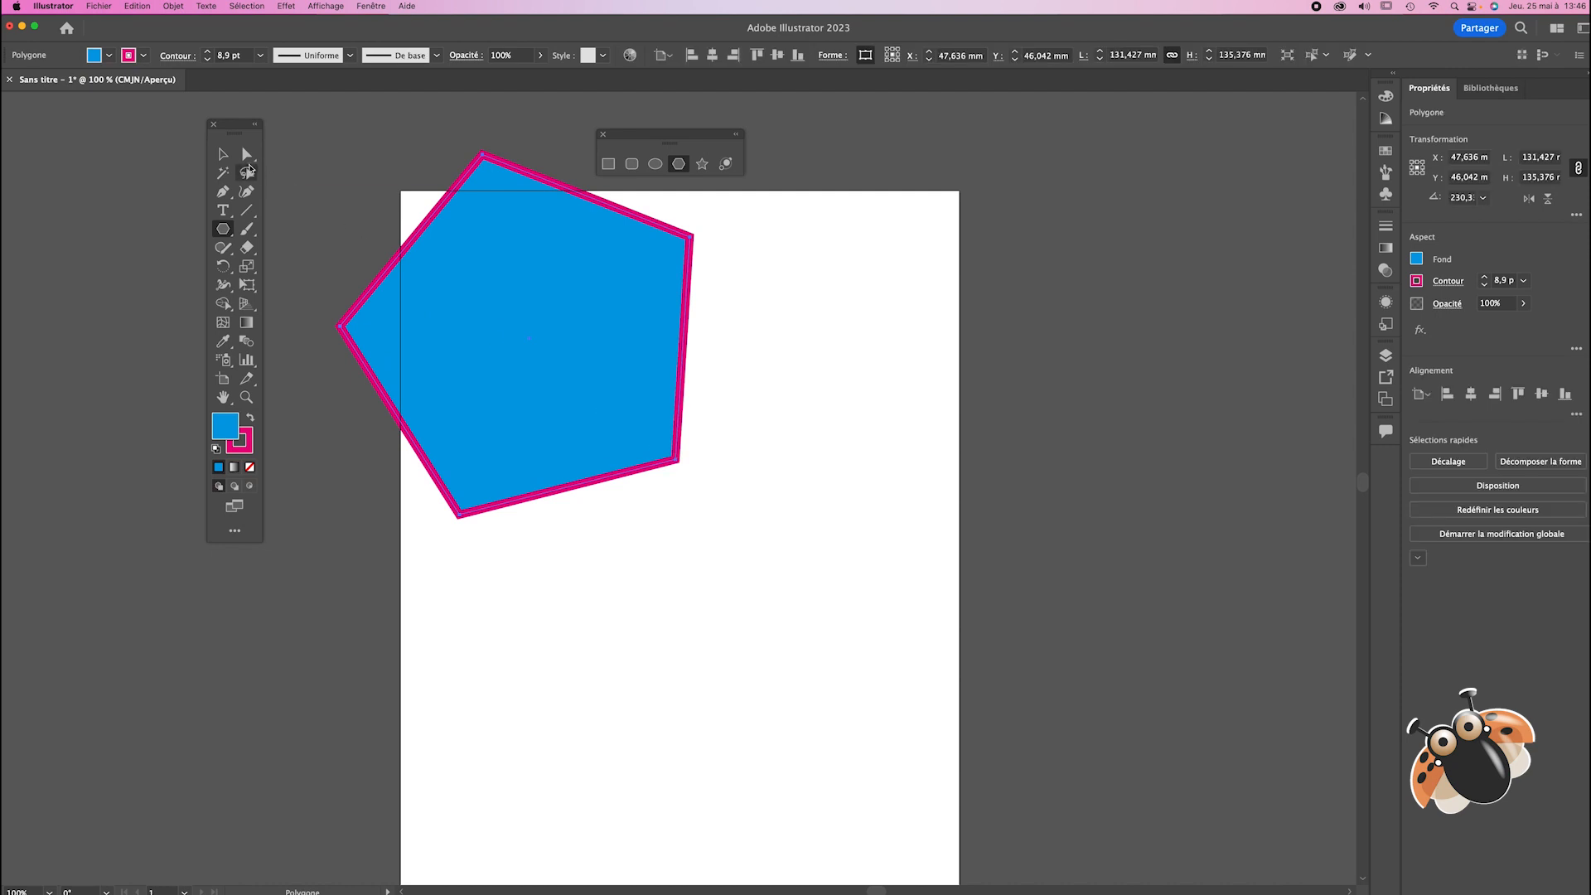
pyautogui.press('v')
pyautogui.moveTo(536, 311); pyautogui.dragTo(706, 444)
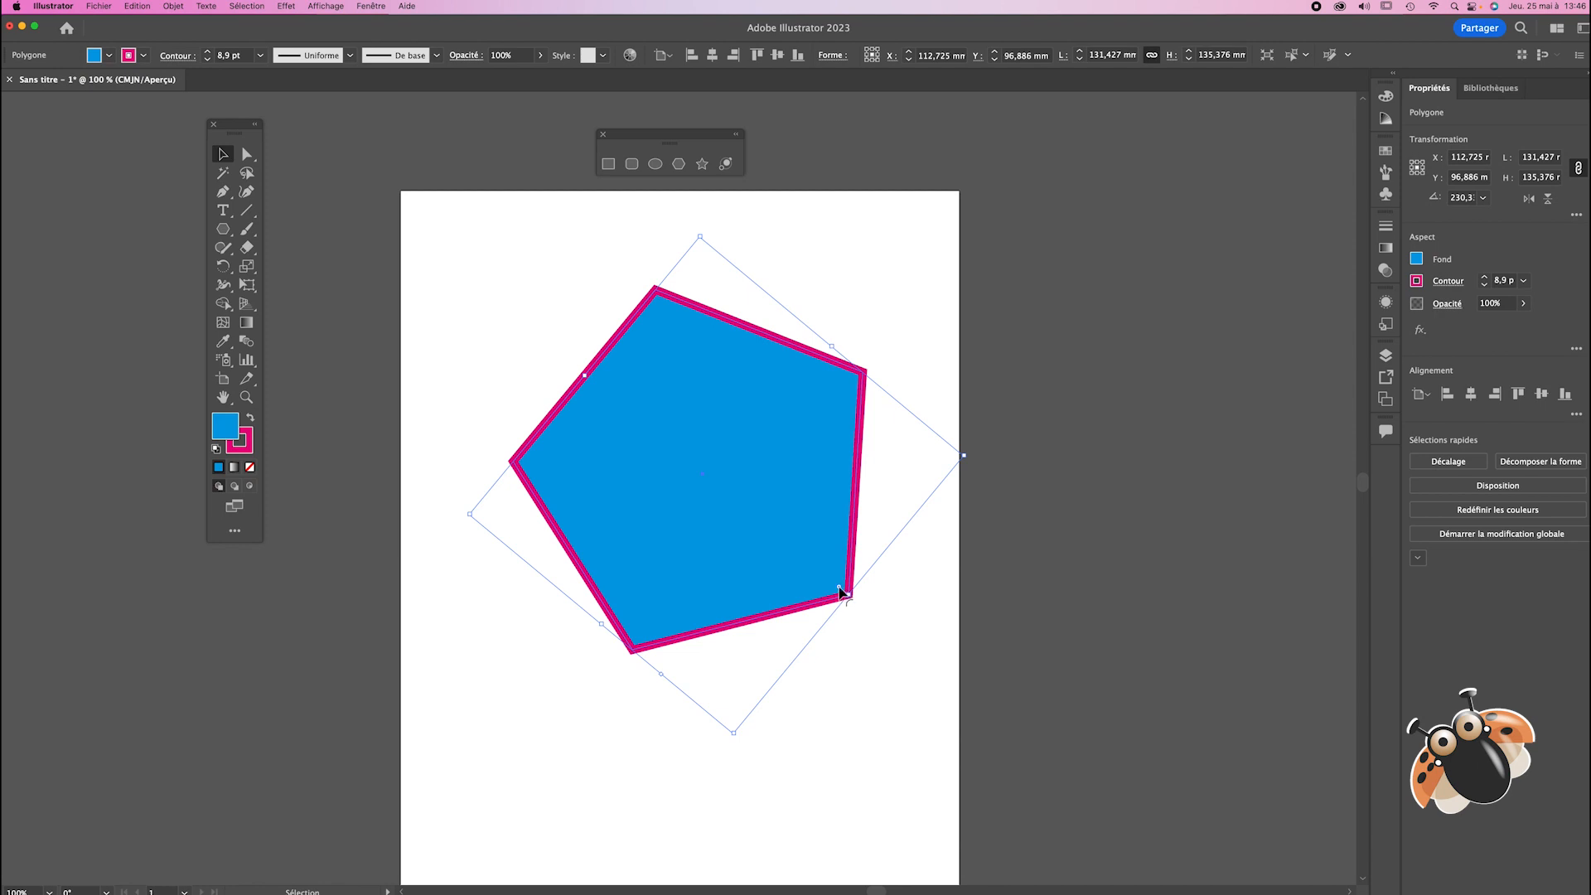
# Step: Try rounding all the pentagon's corners together, and return them to sharp points
pyautogui.moveTo(844, 585); pyautogui.dragTo(810, 550)
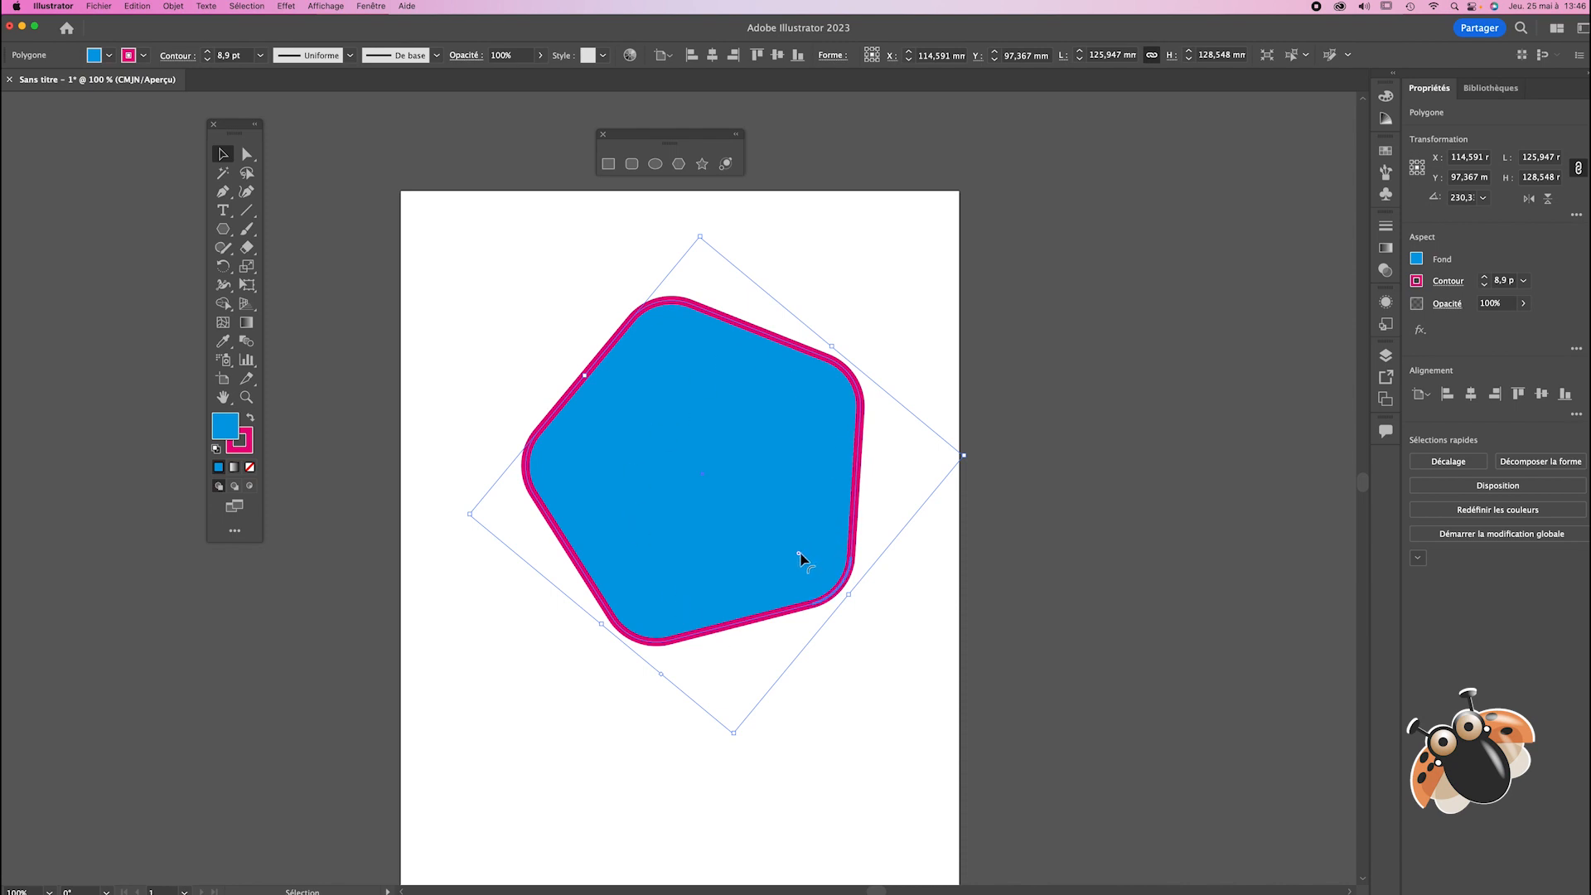
pyautogui.moveTo(800, 557); pyautogui.dragTo(870, 606)
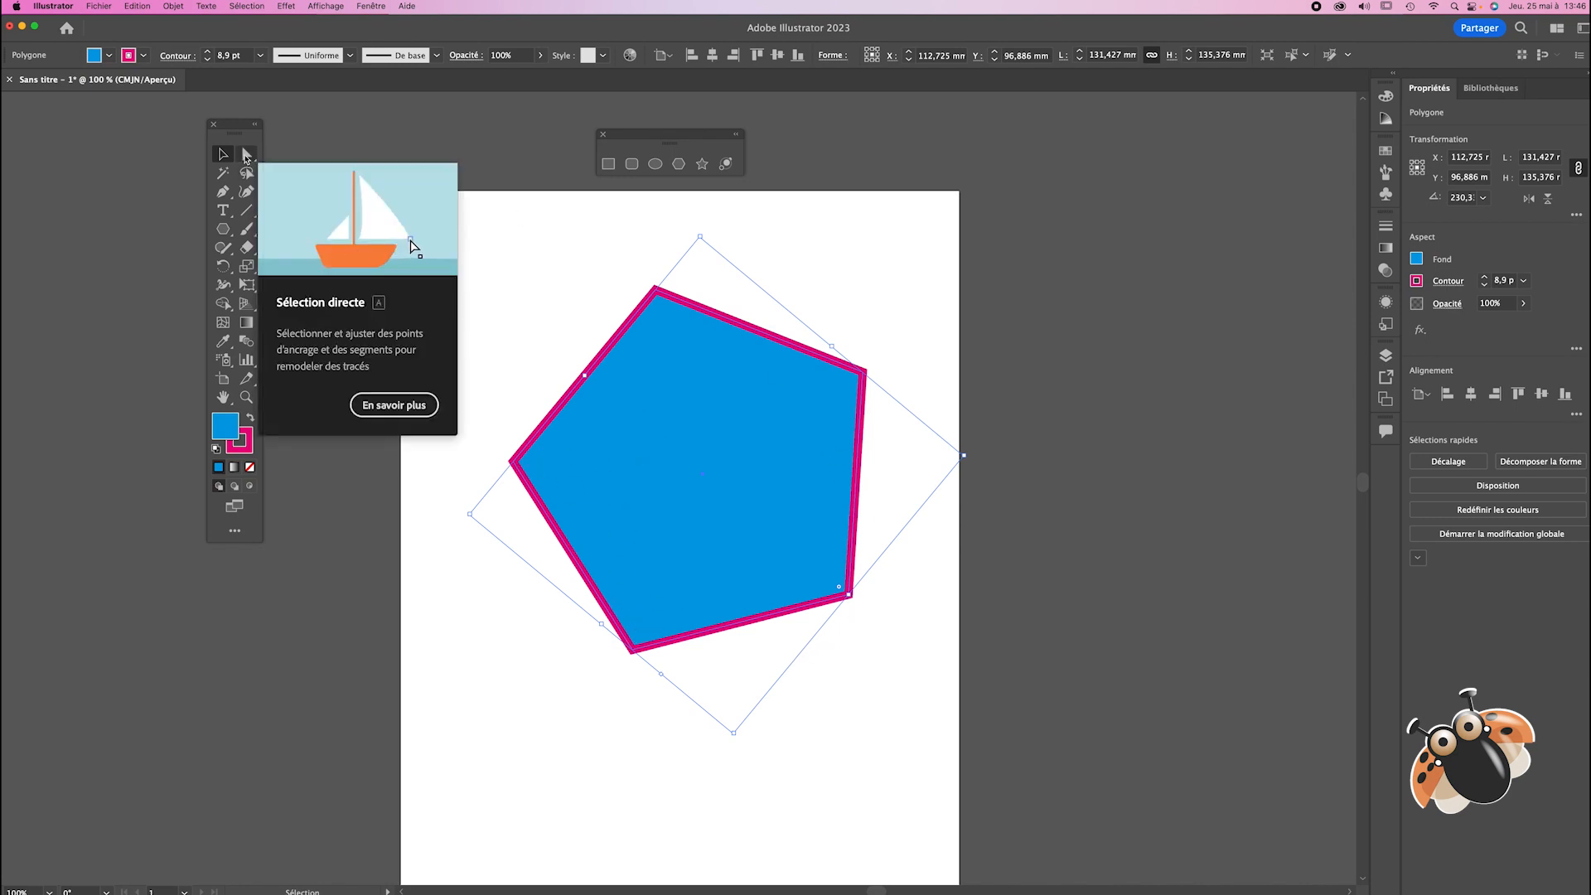
# Step: Round the pentagon's corners unevenly with Direct Selection: the bottom one about 21 mm, all slightly more together, and the top one much more
pyautogui.click(246, 155)
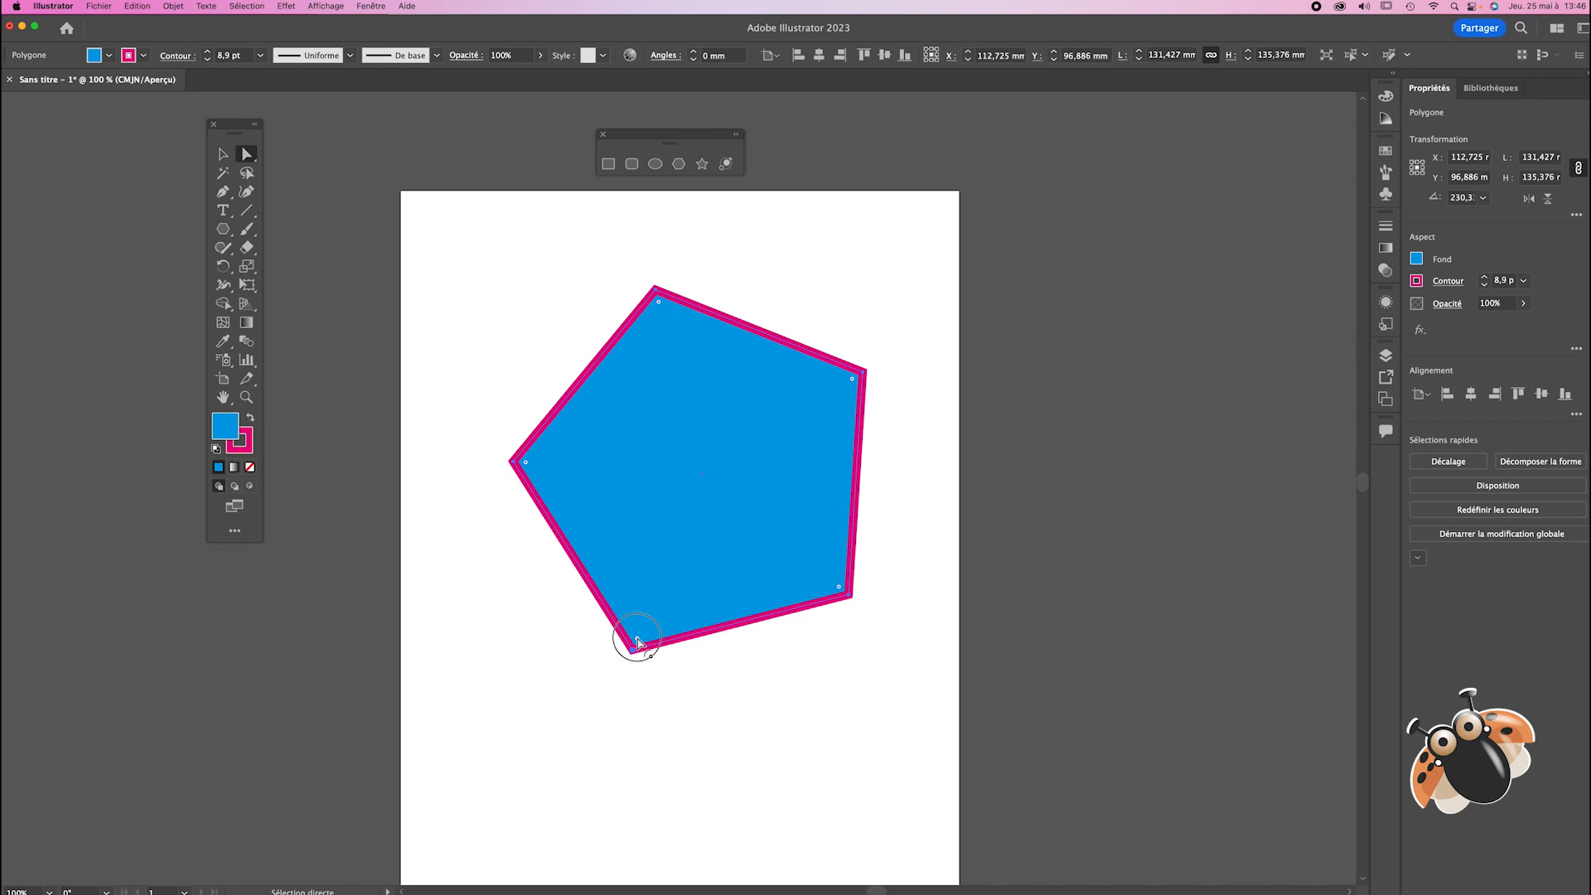
pyautogui.moveTo(638, 643); pyautogui.dragTo(657, 590)
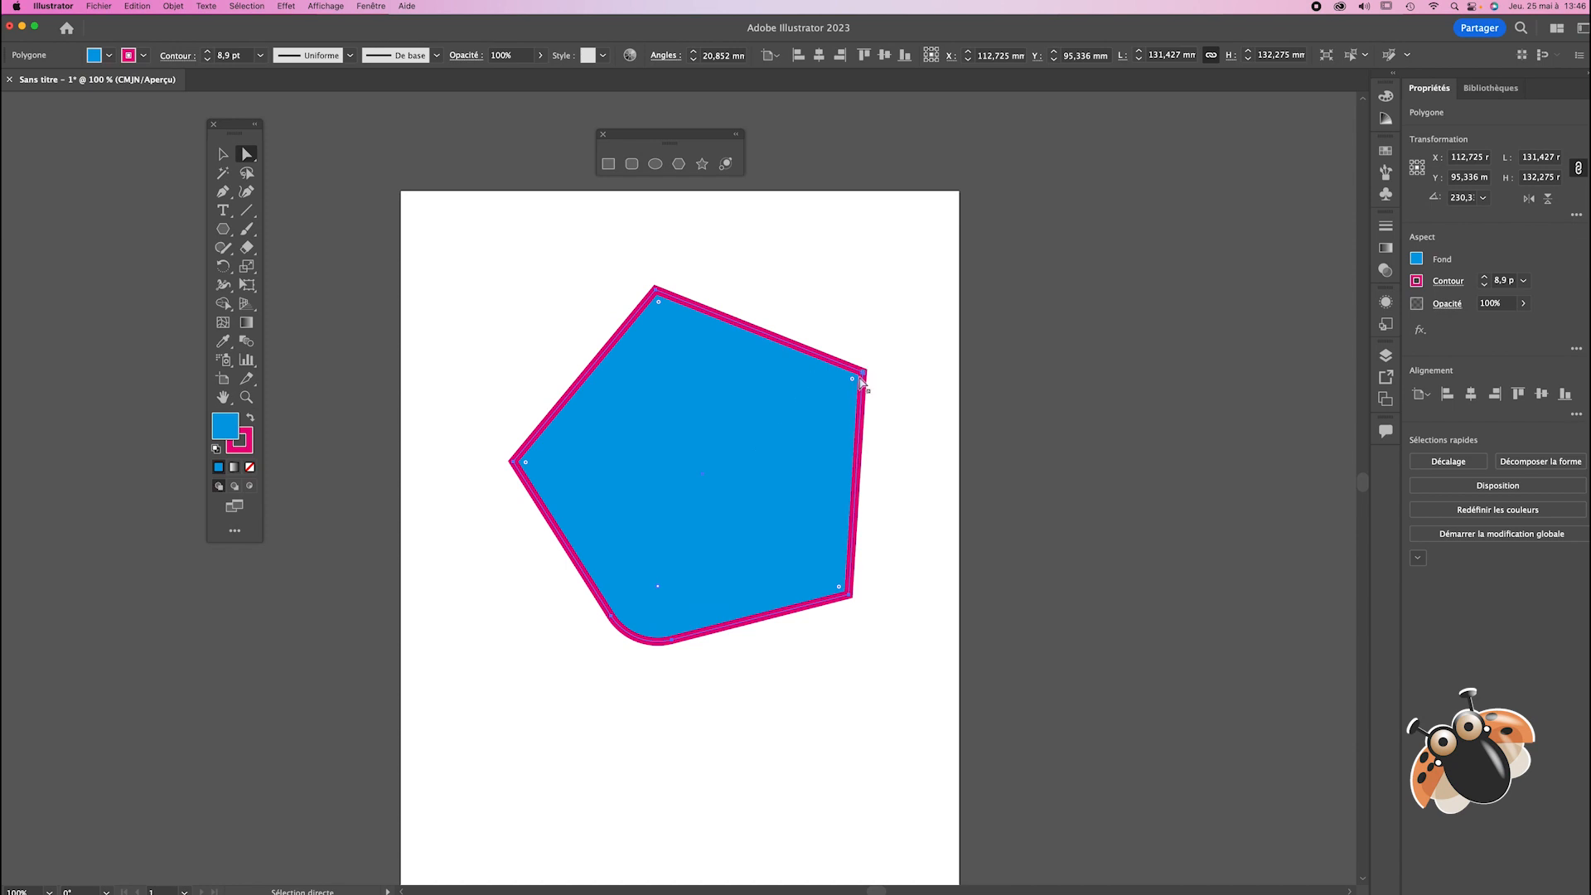
pyautogui.moveTo(854, 380)
pyautogui.mouseDown()
pyautogui.moveTo(750, 423)
pyautogui.moveTo(834, 383)
pyautogui.mouseUp()
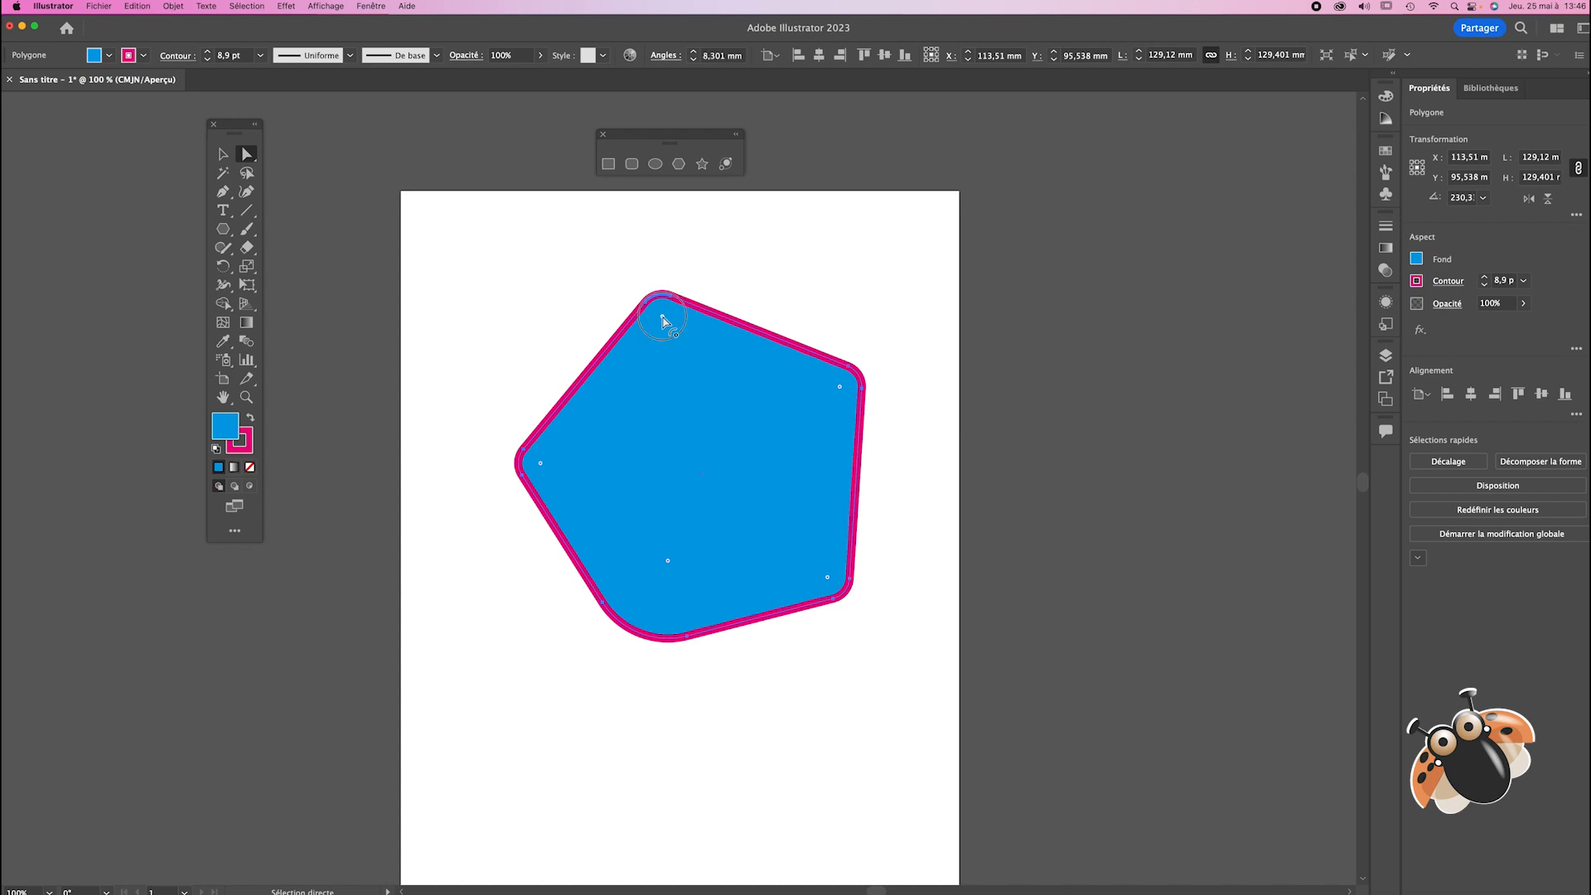
pyautogui.moveTo(662, 321); pyautogui.dragTo(686, 462)
pyautogui.click(457, 424)
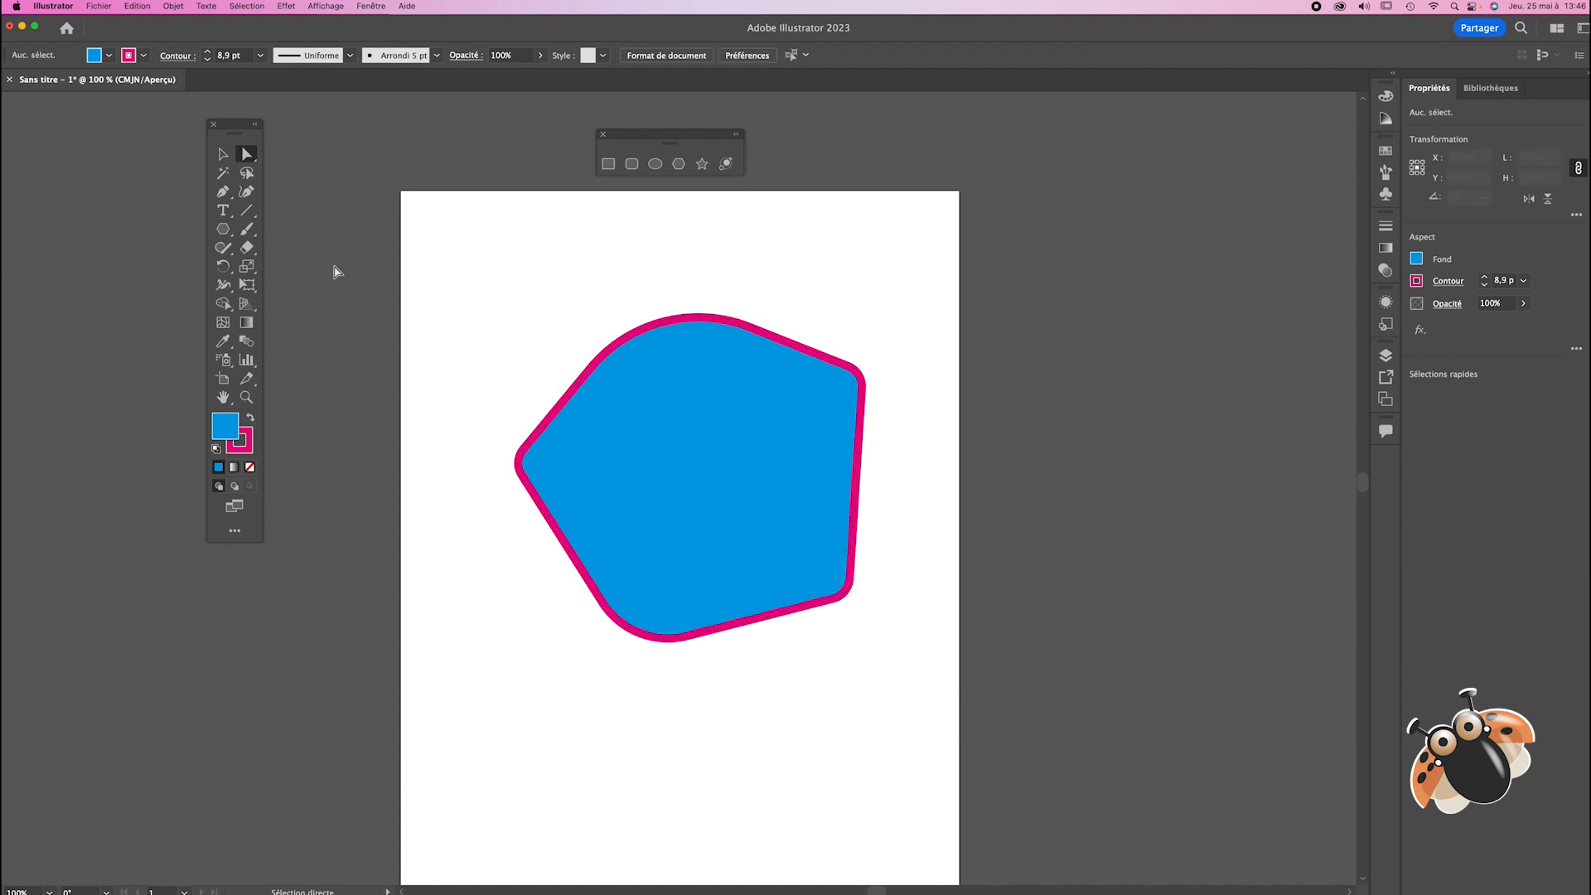
# Step: Delete the rounded pentagon from the artboard
pyautogui.click(223, 154)
pyautogui.click(690, 512)
pyautogui.press('Delete')
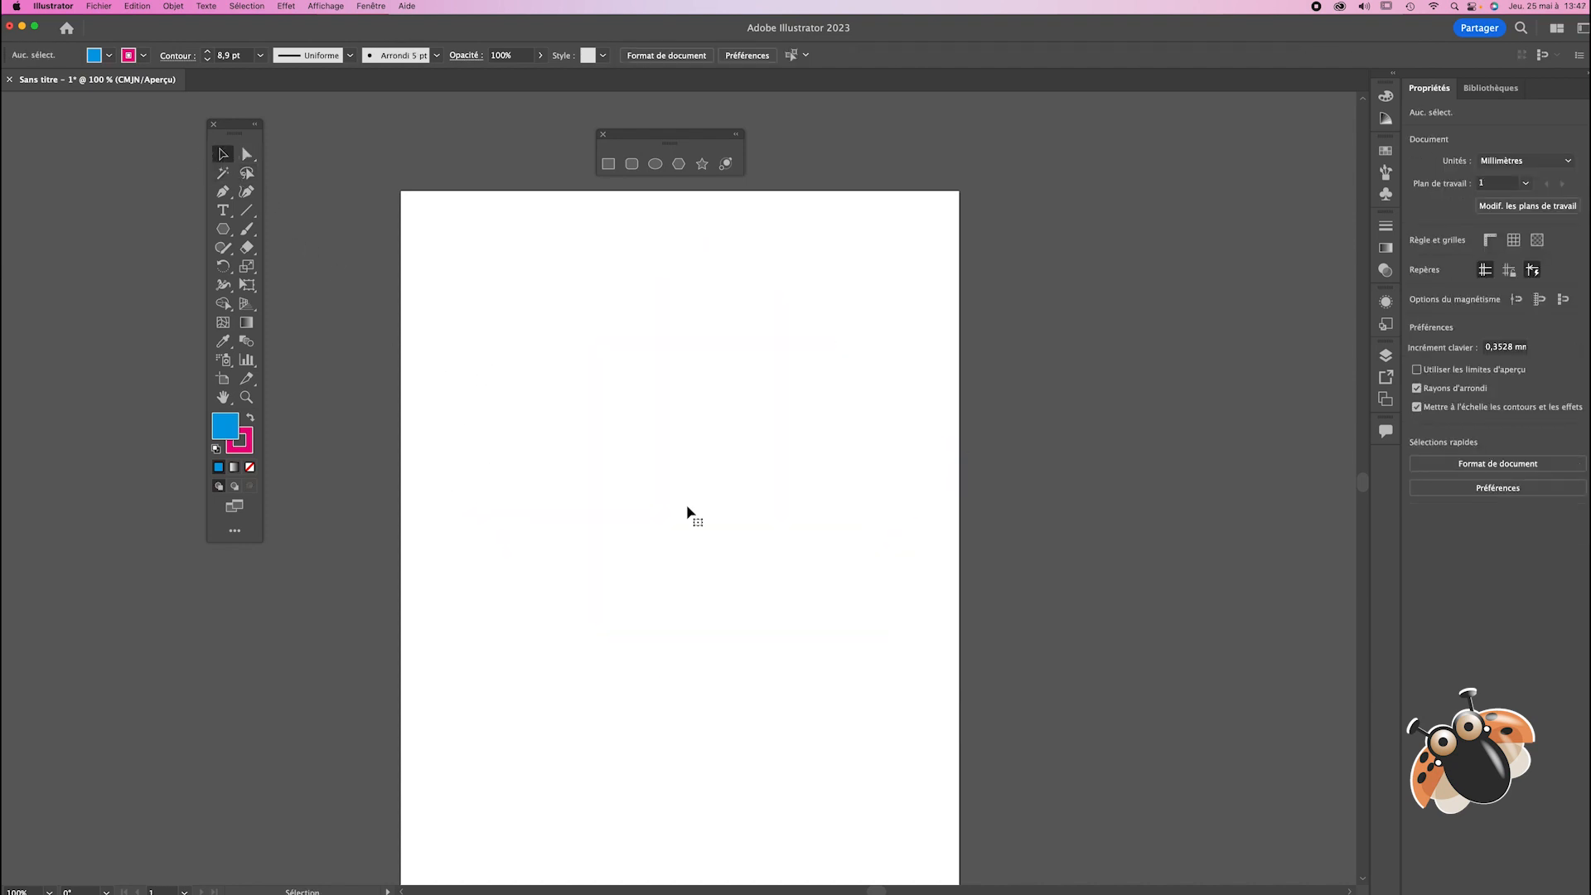
# Step: Draw a tilted five-pointed star about 108 × 110 mm and move it near the centre of the artboard
pyautogui.click(701, 164)
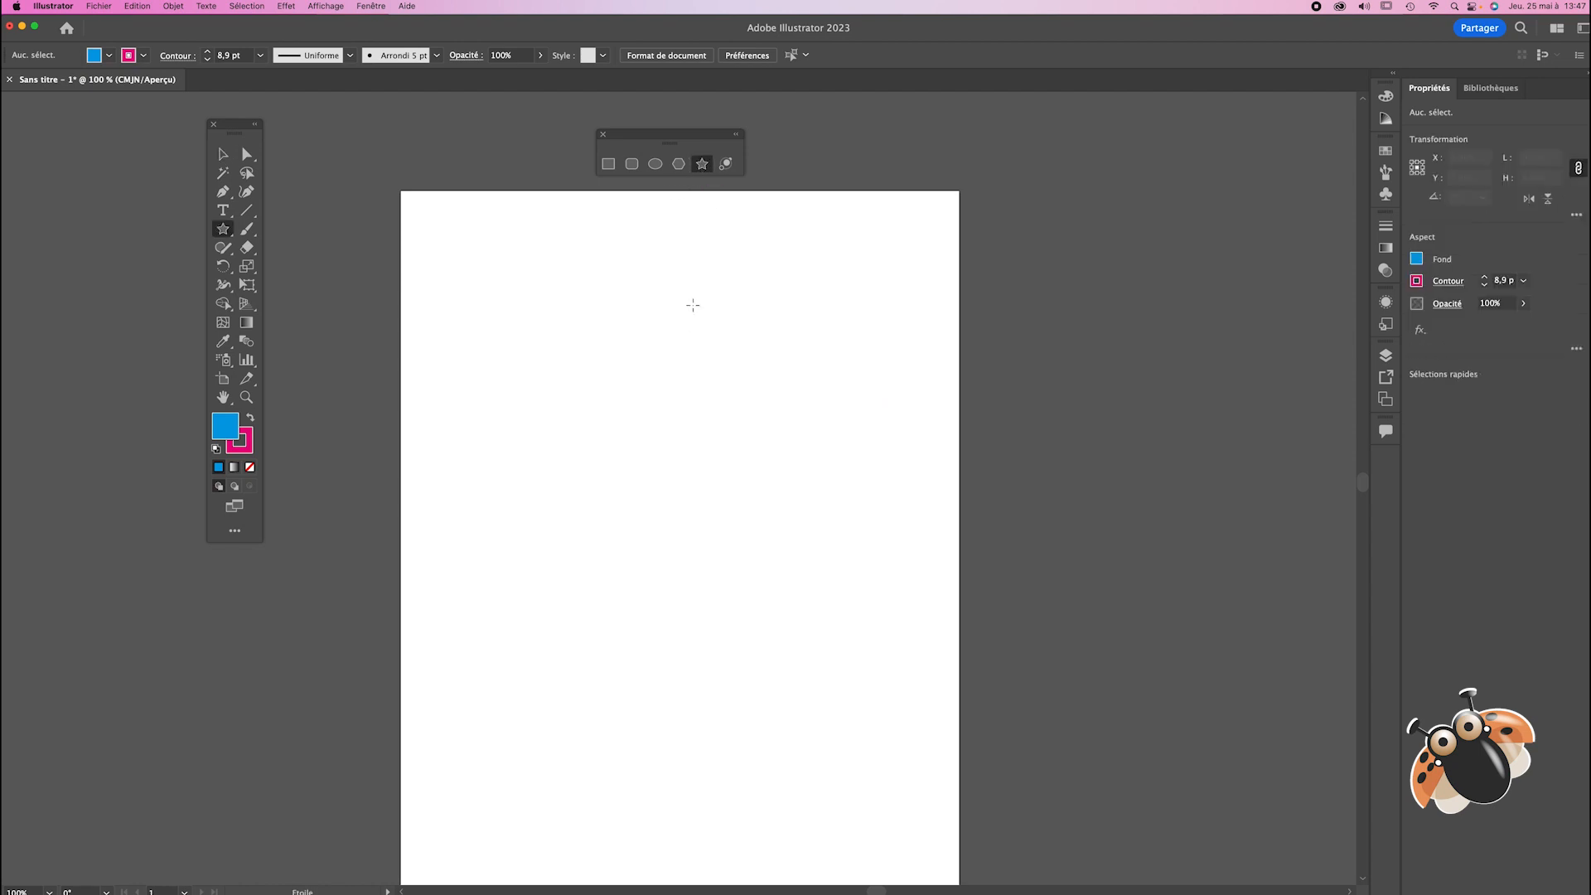
pyautogui.moveTo(557, 355)
pyautogui.mouseDown()
pyautogui.moveTo(735, 561)
pyautogui.moveTo(680, 454)
pyautogui.mouseUp()
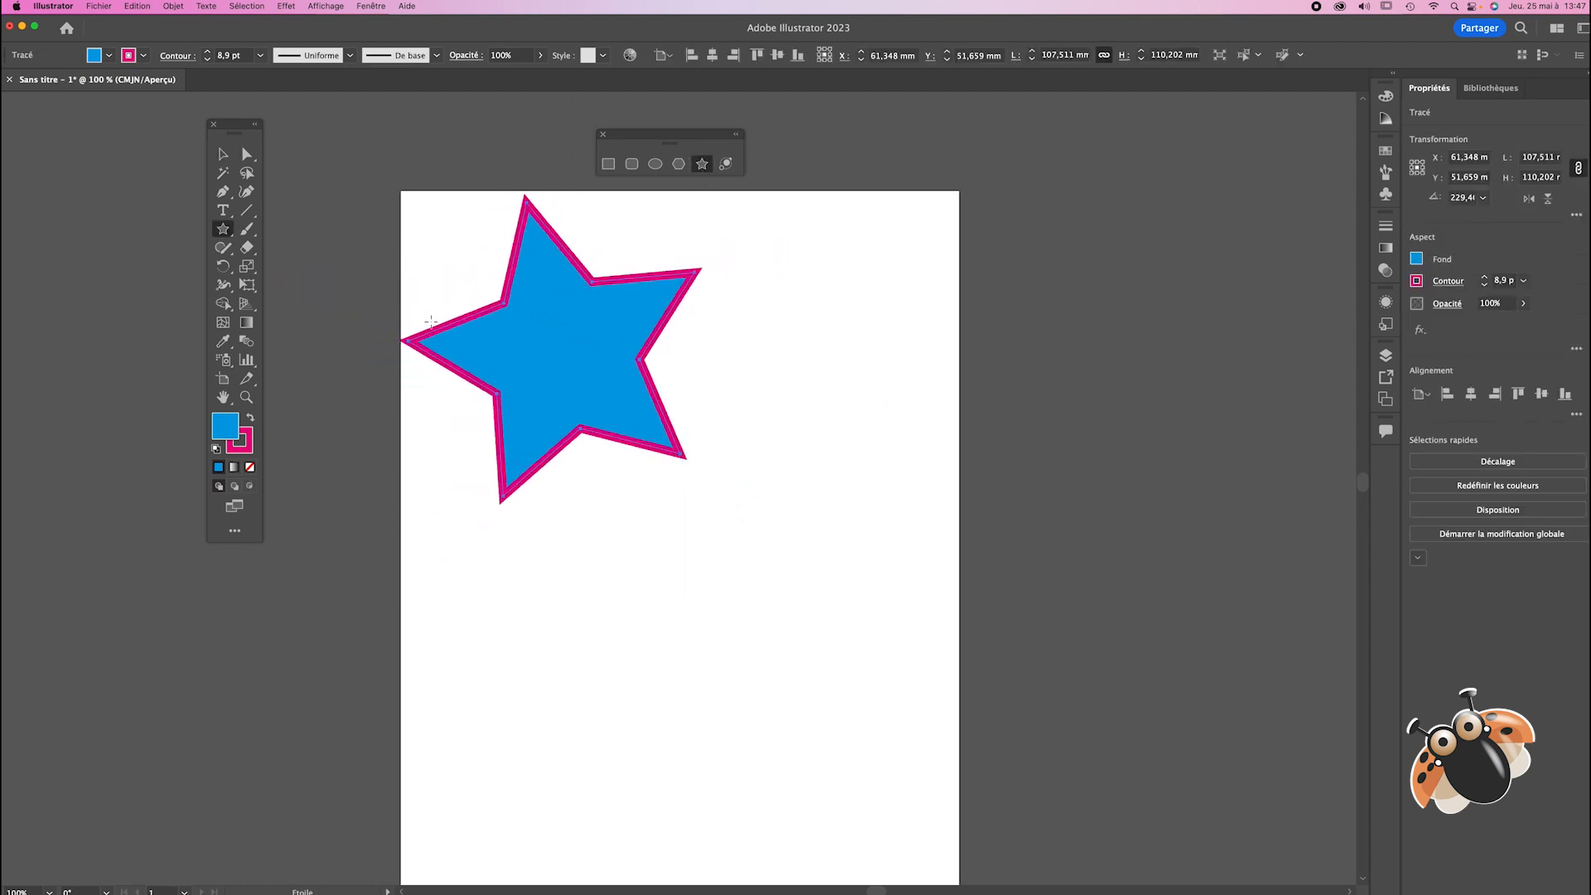
pyautogui.click(222, 154)
pyautogui.moveTo(522, 313); pyautogui.dragTo(638, 447)
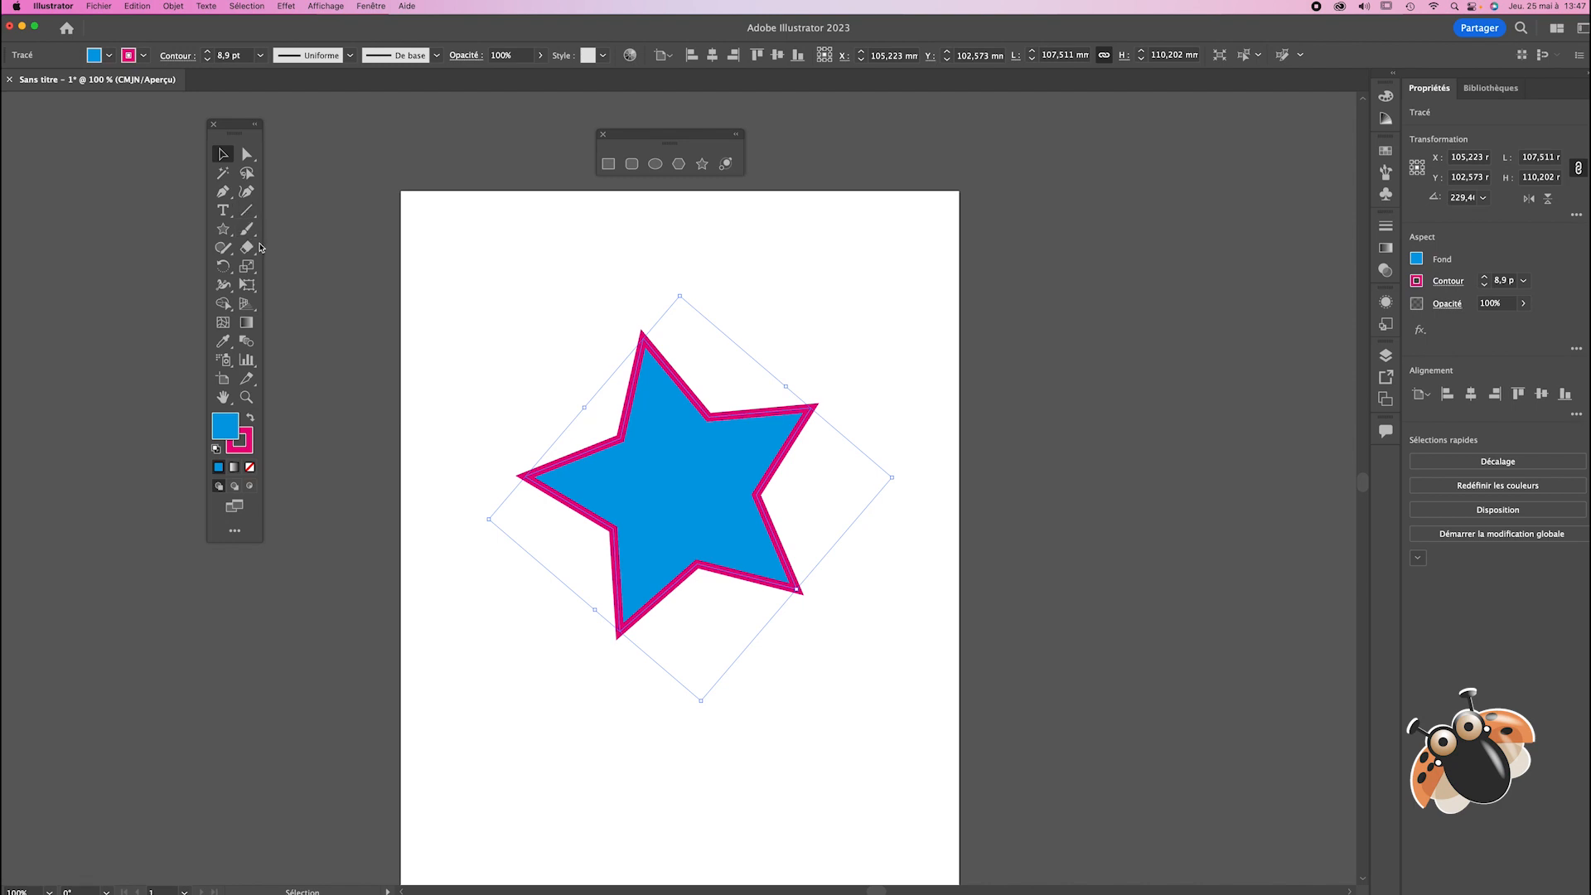
# Step: Round the star's upper inner corners with the Direct Selection tool
pyautogui.click(247, 155)
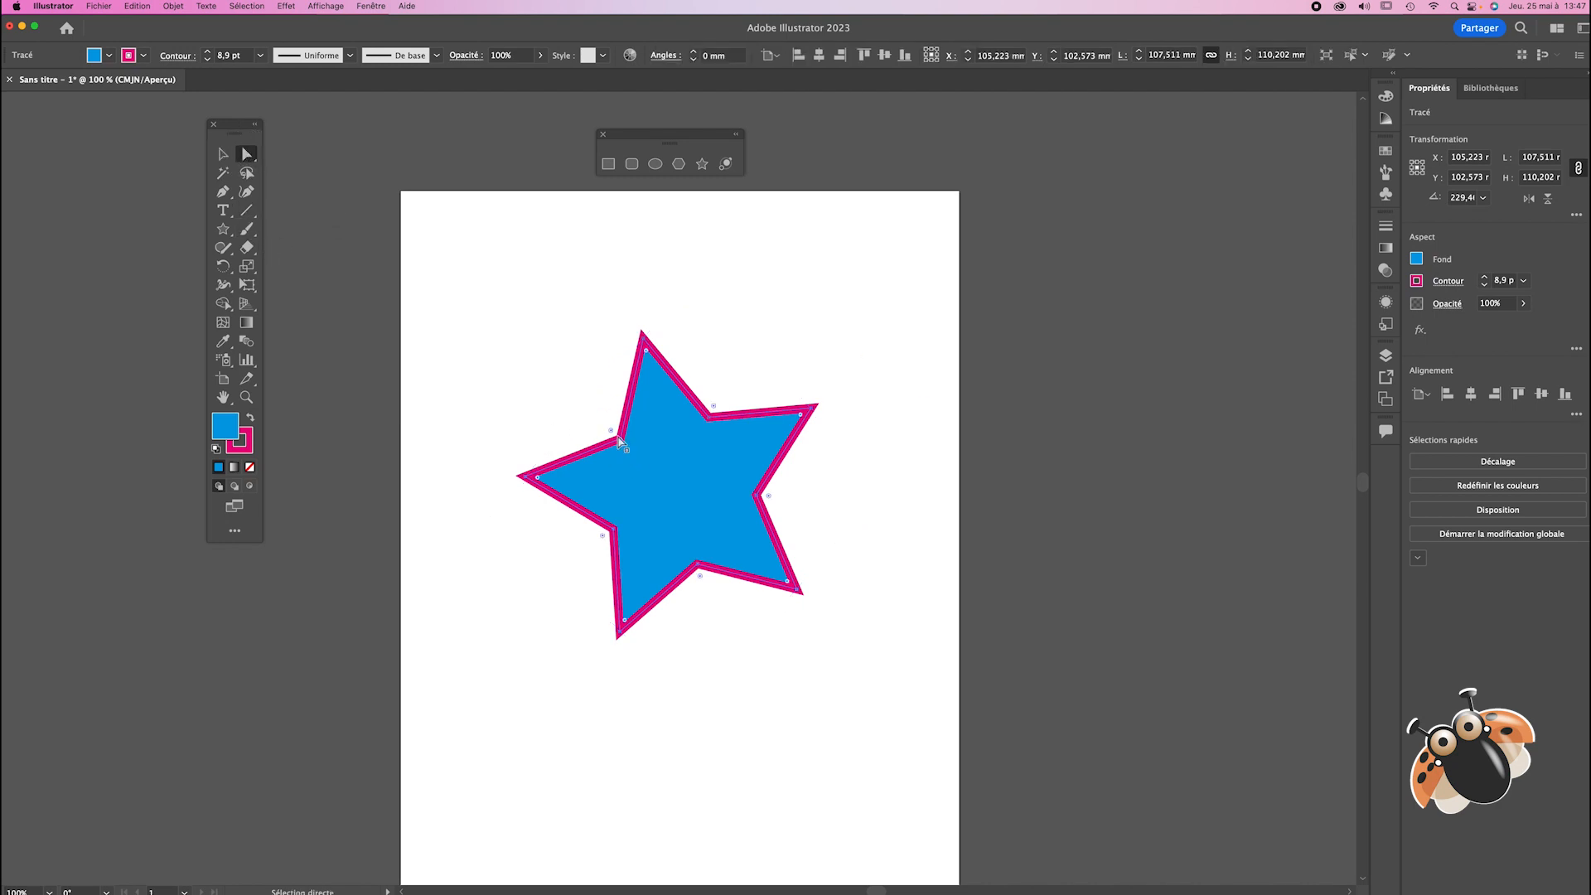
pyautogui.moveTo(613, 433)
pyautogui.mouseDown()
pyautogui.moveTo(580, 412)
pyautogui.moveTo(629, 454)
pyautogui.mouseUp()
pyautogui.moveTo(714, 410); pyautogui.dragTo(771, 313)
pyautogui.click(885, 478)
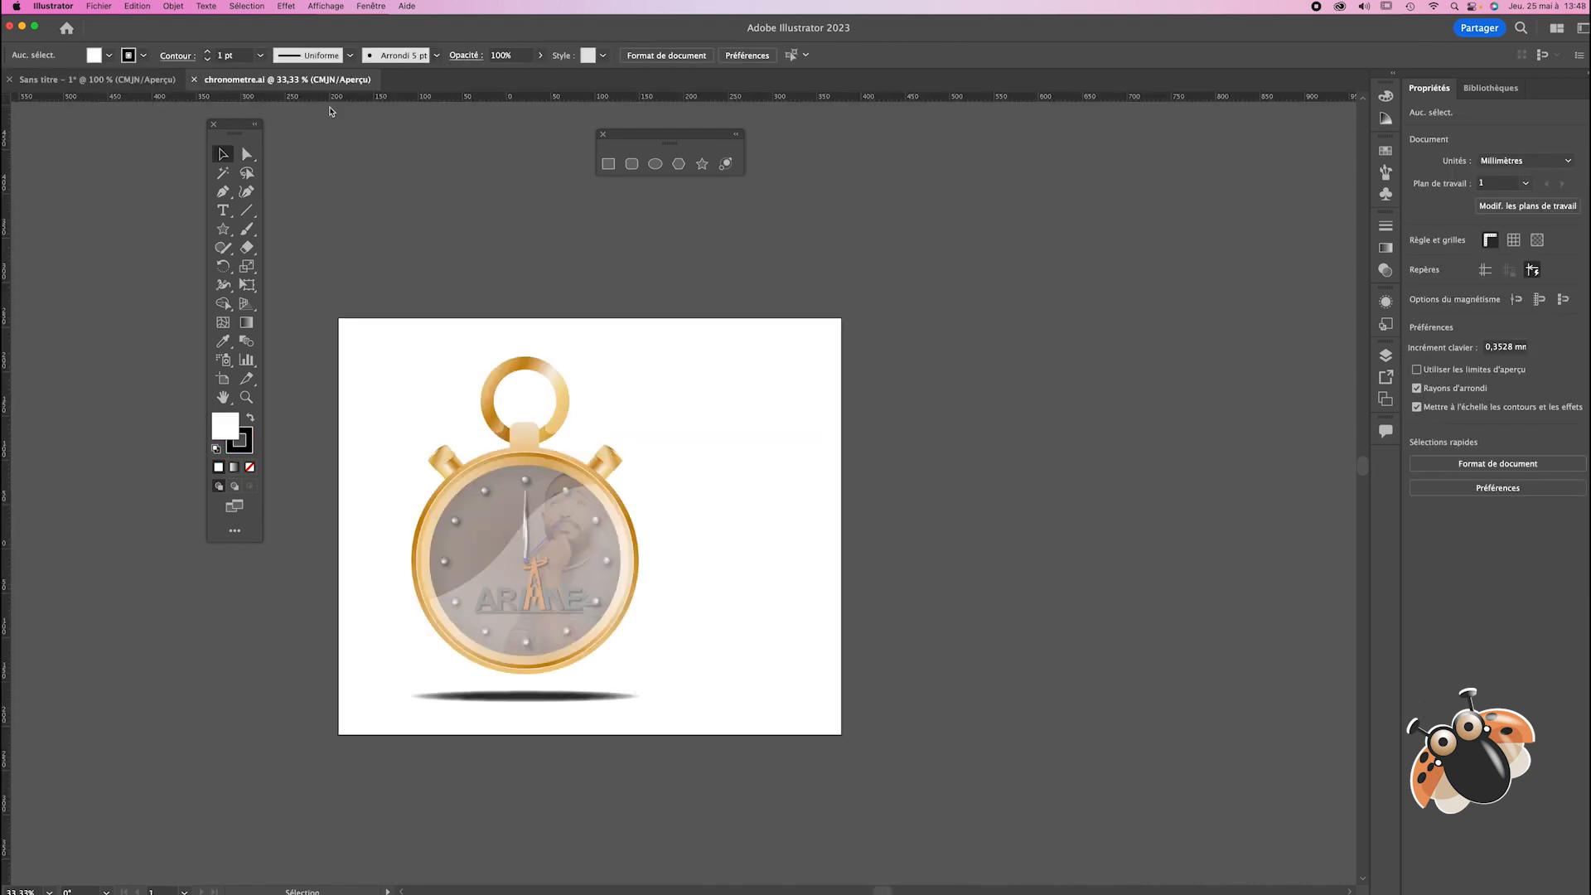
# Step: In chronometre.ai, move the gold body shape out from behind the stopwatch to its upper right, and return to the untitled document
pyautogui.click(524, 443)
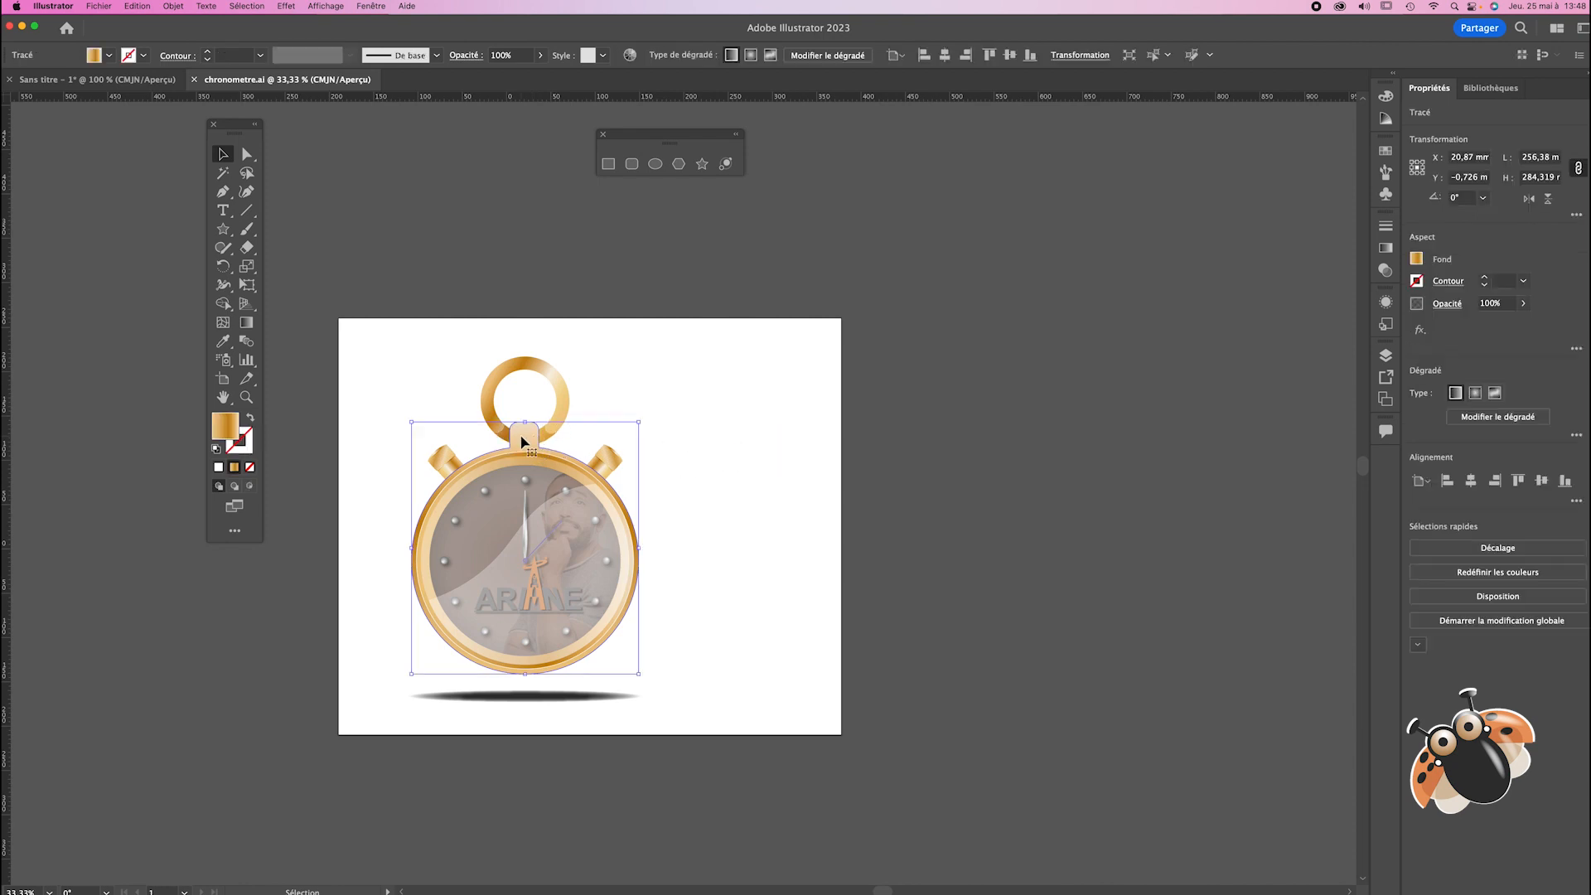
pyautogui.moveTo(524, 443); pyautogui.dragTo(757, 346)
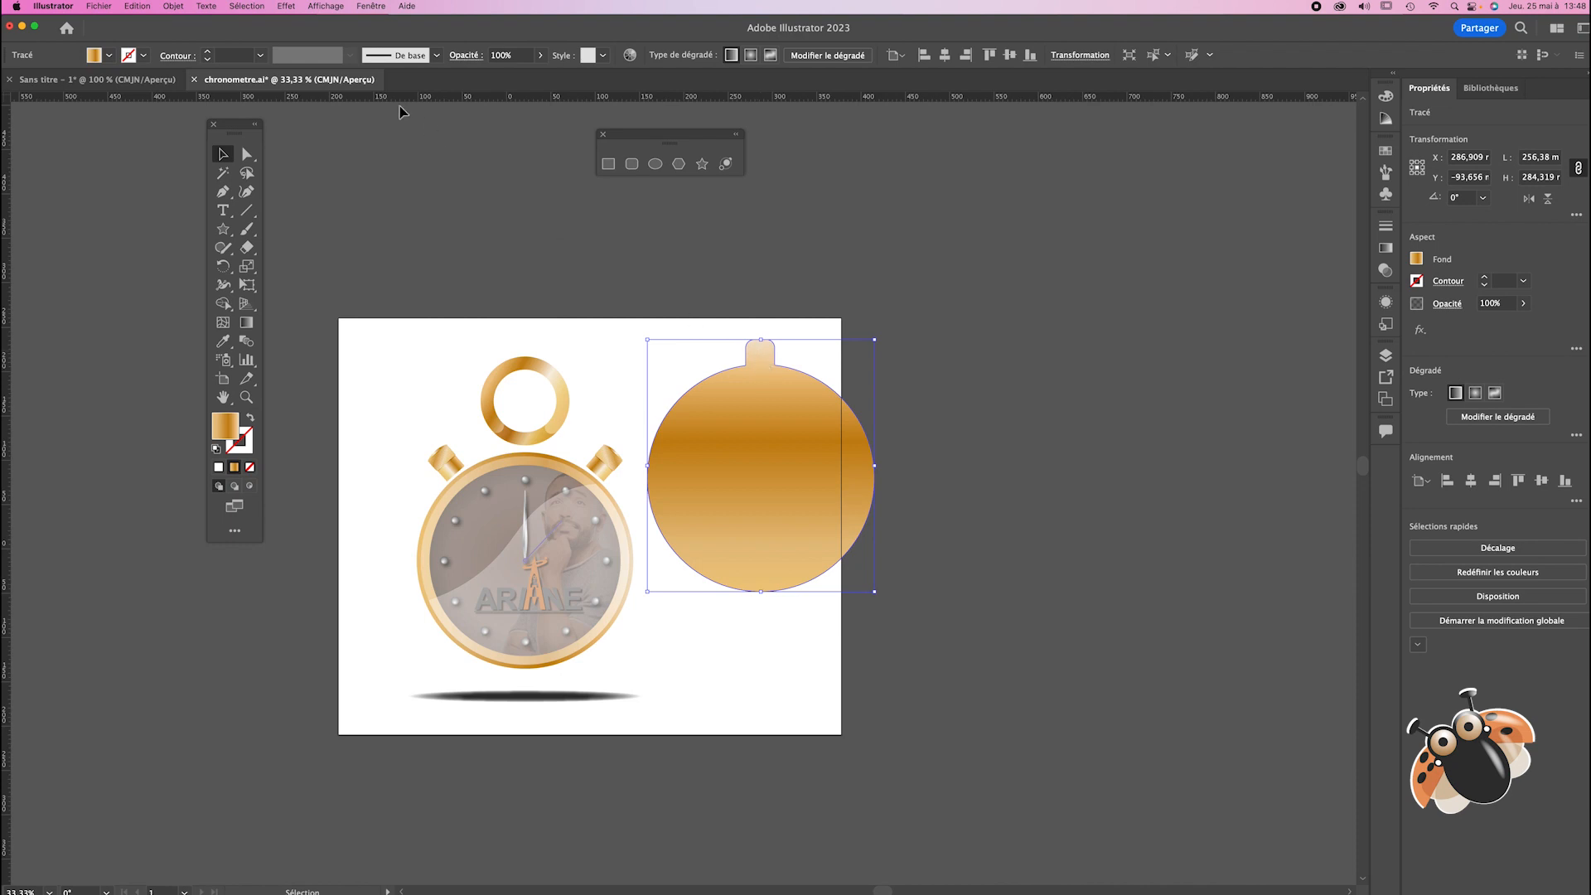
pyautogui.click(96, 80)
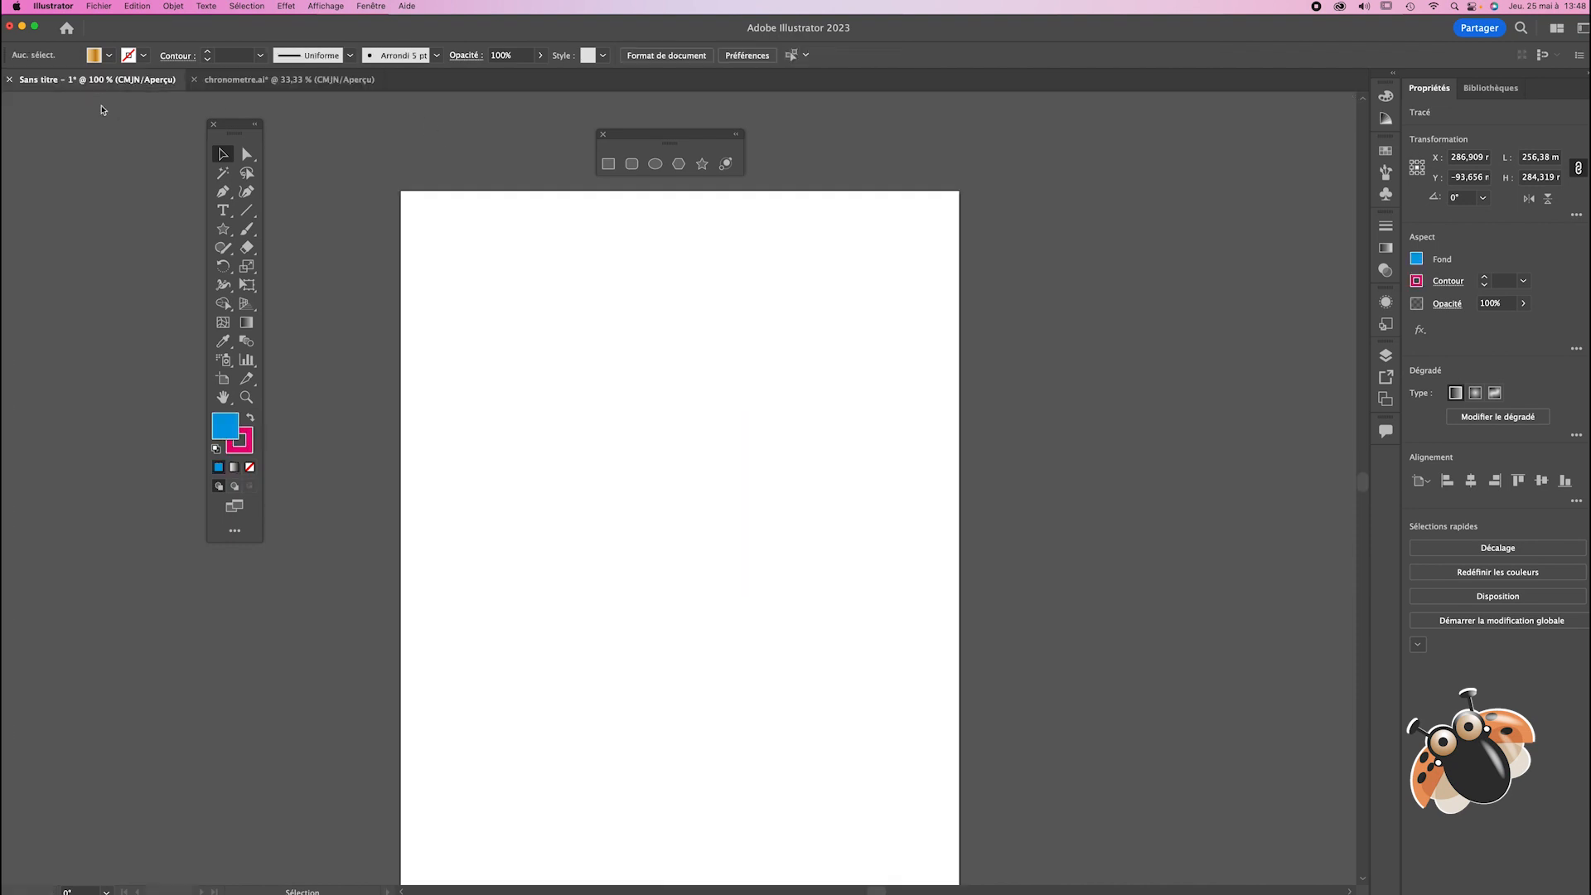
# Step: Draw a circle about 119 mm in diameter on the artboard and a rectangle about 23 × 26 mm standing on top of it
pyautogui.click(656, 165)
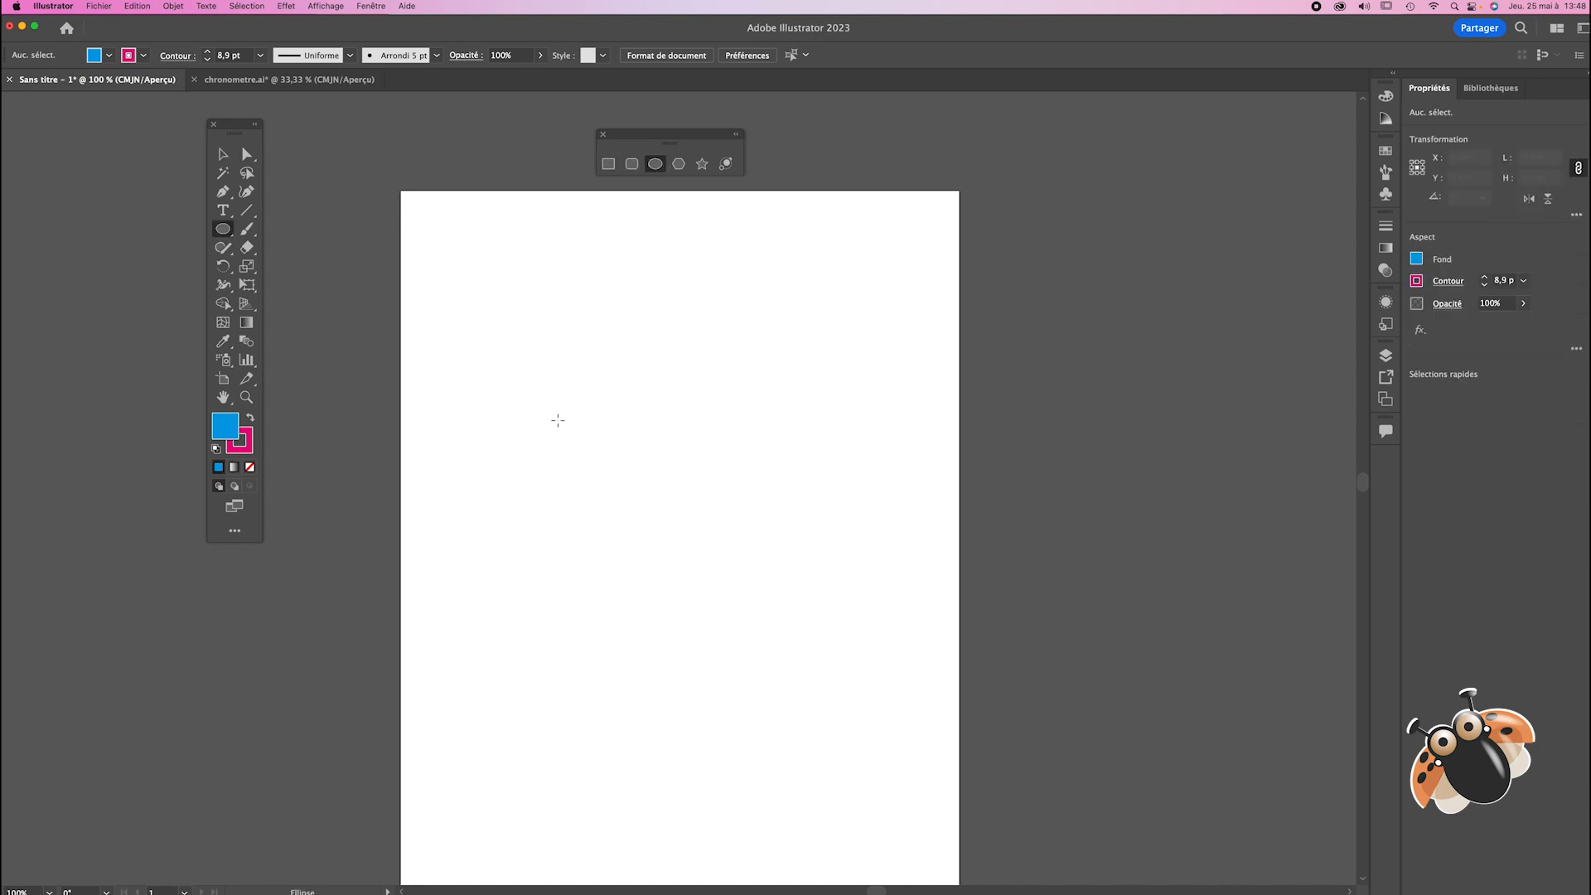
pyautogui.moveTo(546, 417)
pyautogui.mouseDown()
pyautogui.moveTo(859, 682)
pyautogui.moveTo(842, 687)
pyautogui.mouseUp()
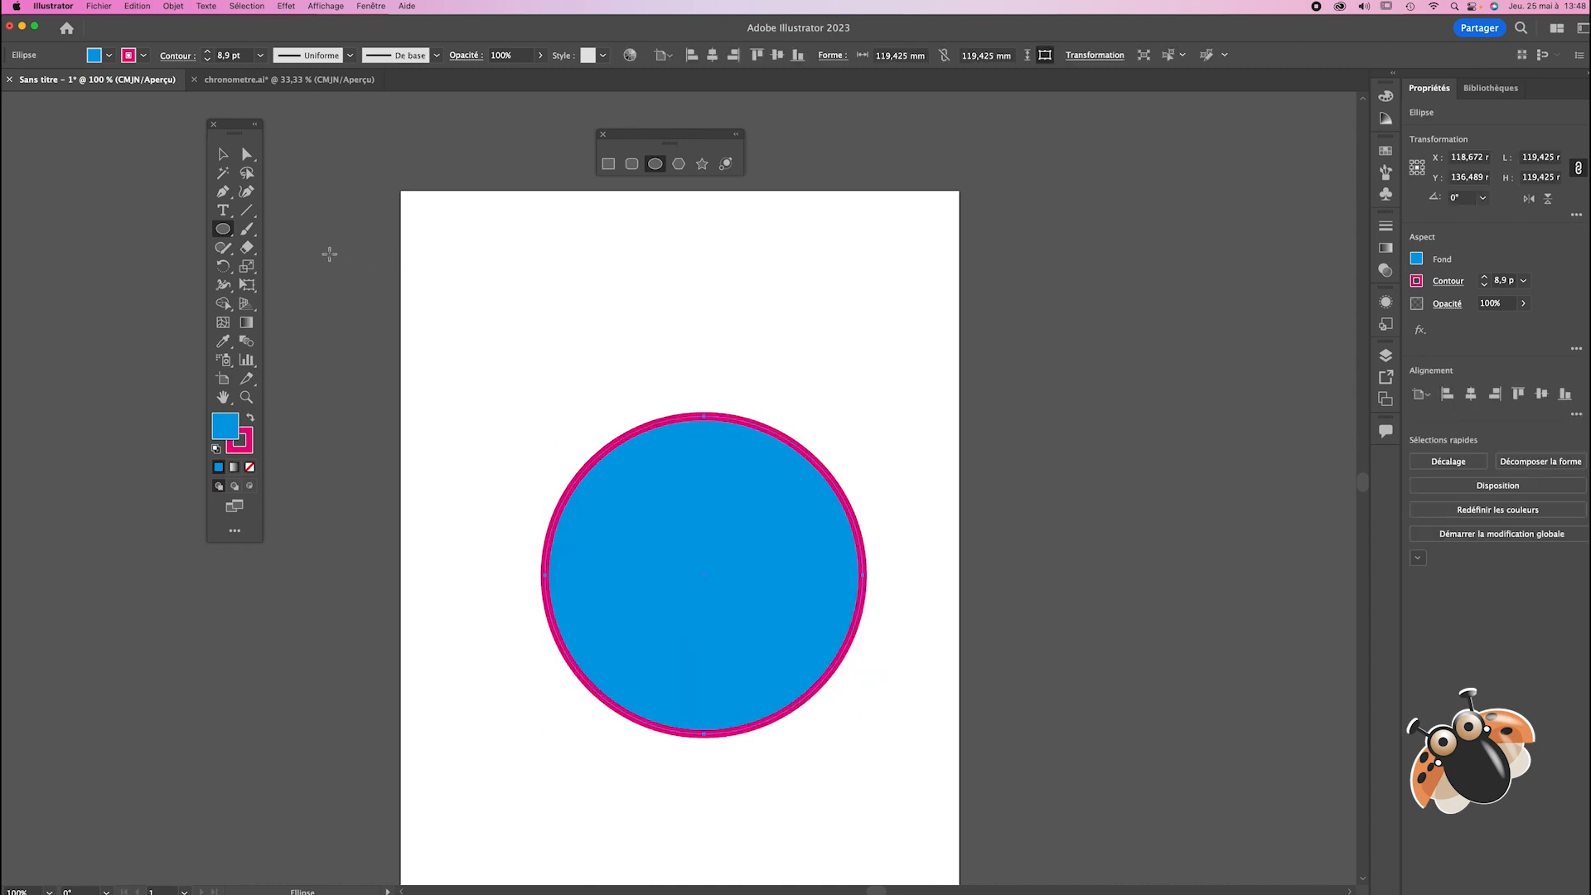
pyautogui.click(609, 164)
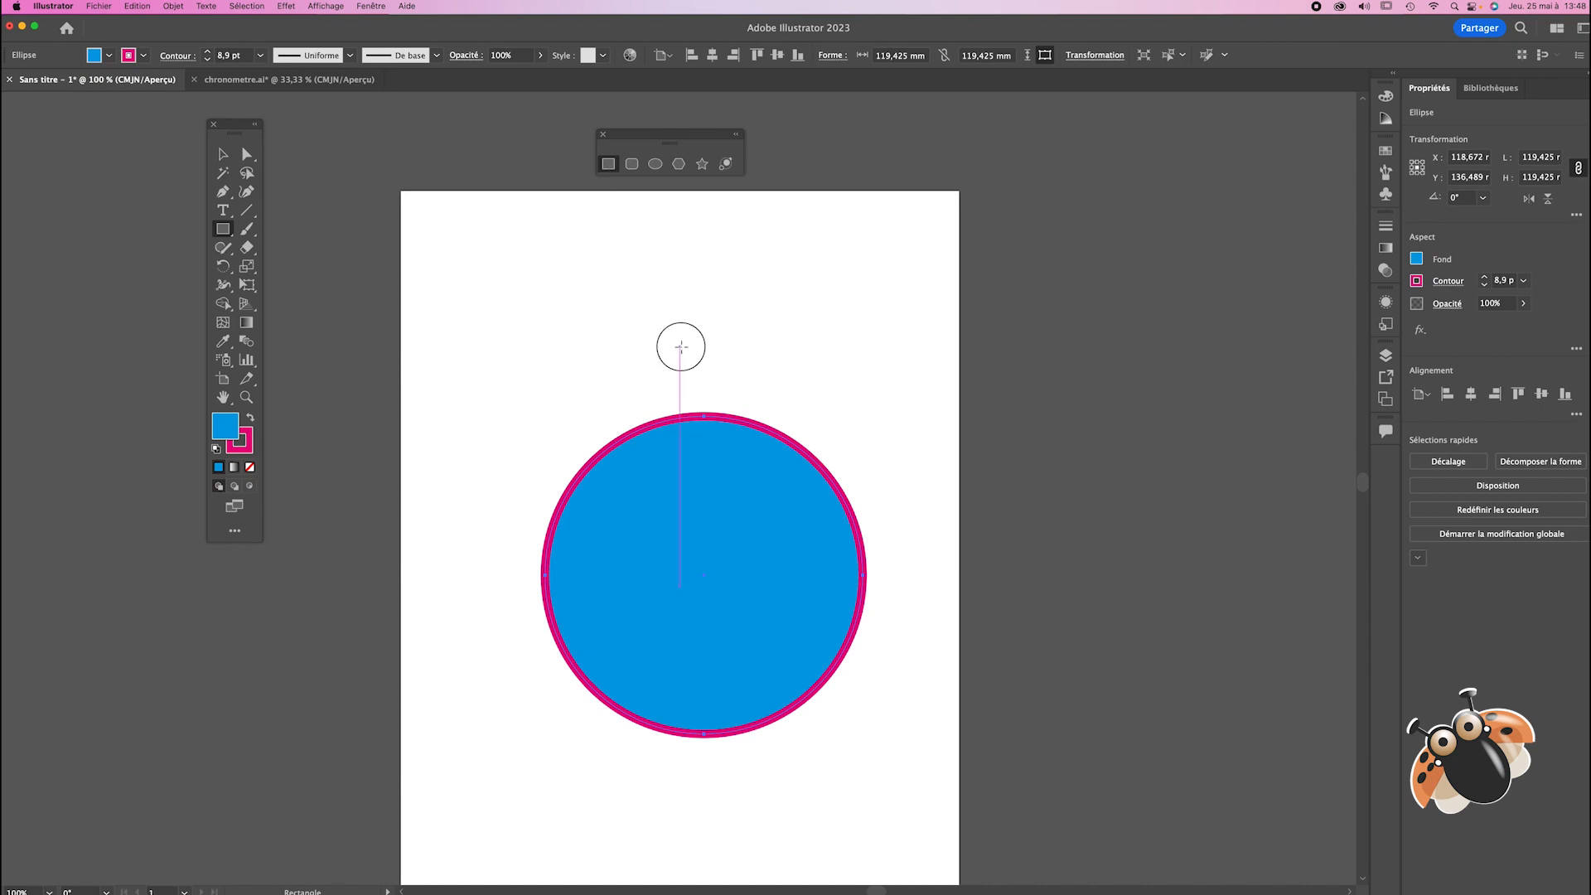
pyautogui.moveTo(677, 343); pyautogui.dragTo(743, 420)
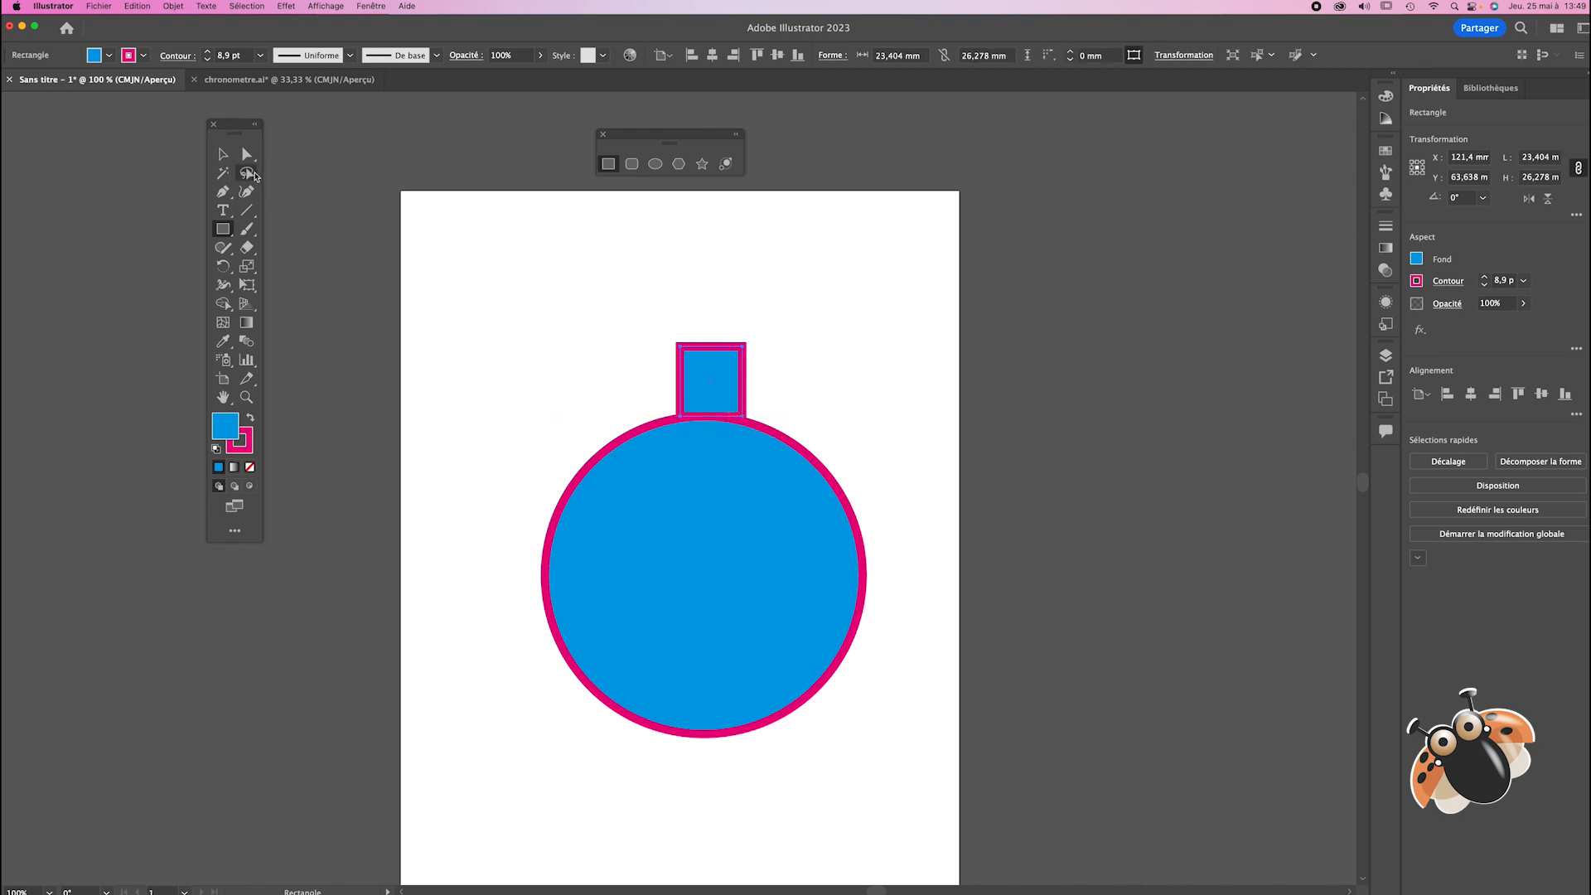
# Step: Round the small rectangle's two upper corners, setting the upper-left radius to 8 mm and matching it on the upper-right
pyautogui.click(223, 156)
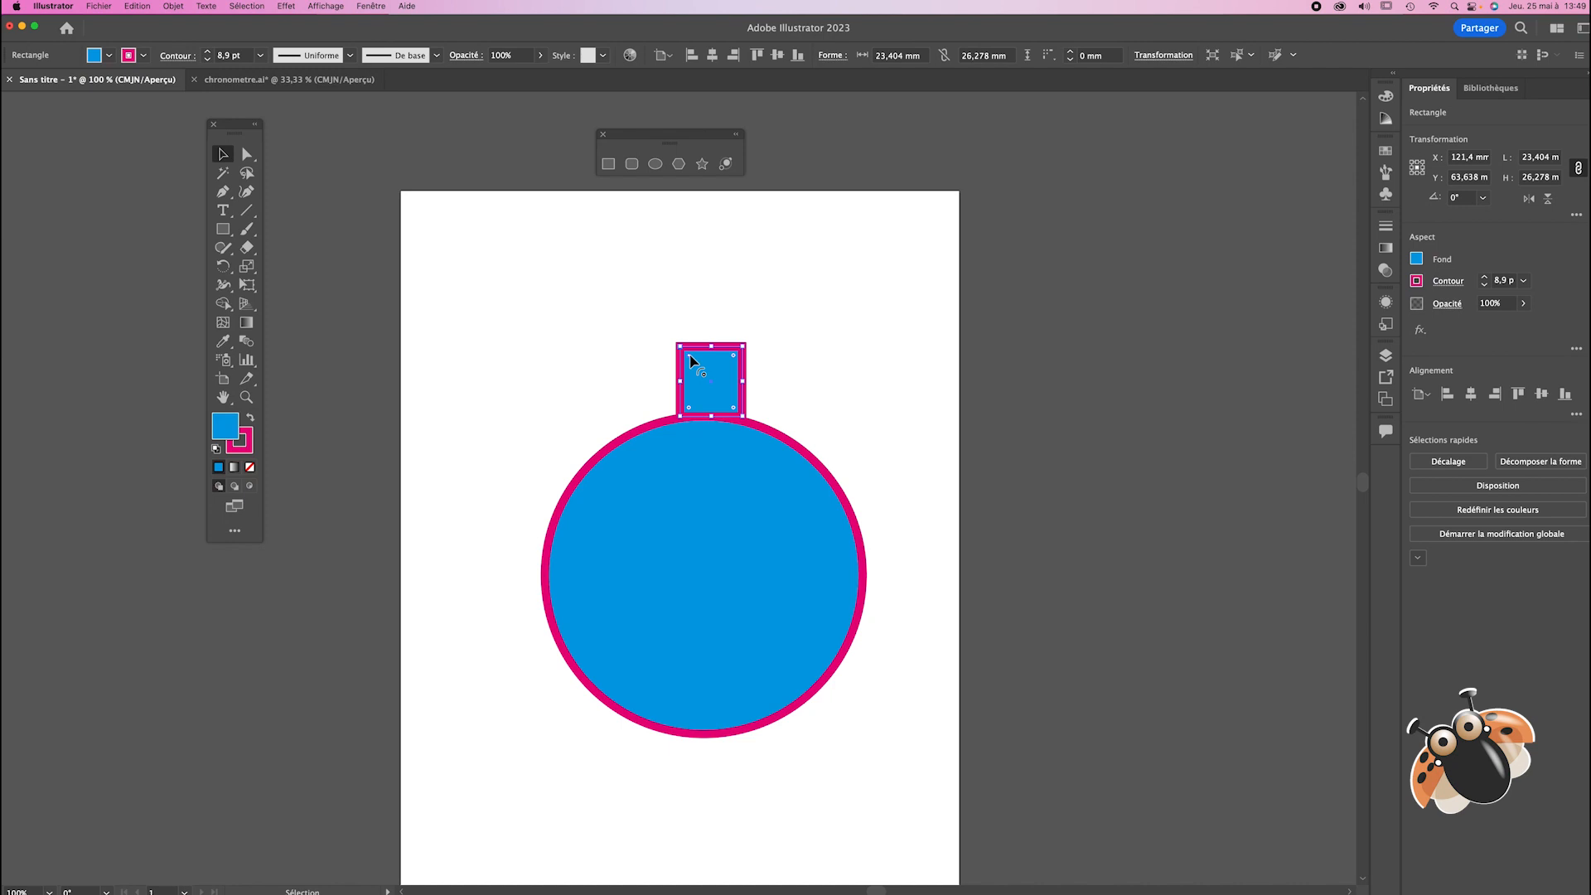
pyautogui.moveTo(690, 358); pyautogui.dragTo(703, 368)
pyautogui.click(1576, 214)
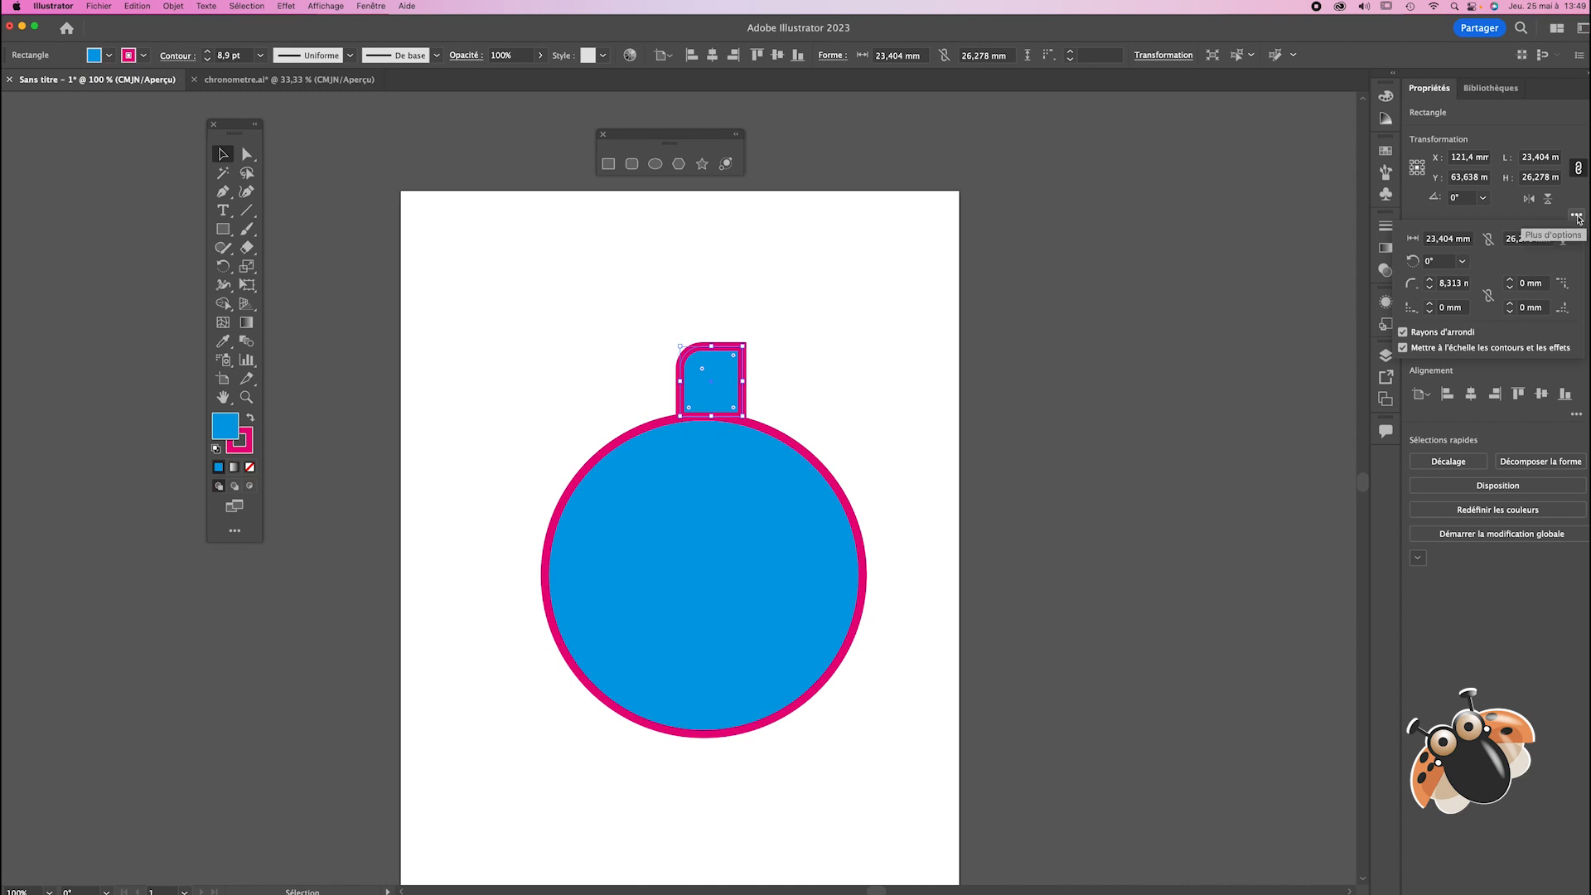
pyautogui.click(1430, 287)
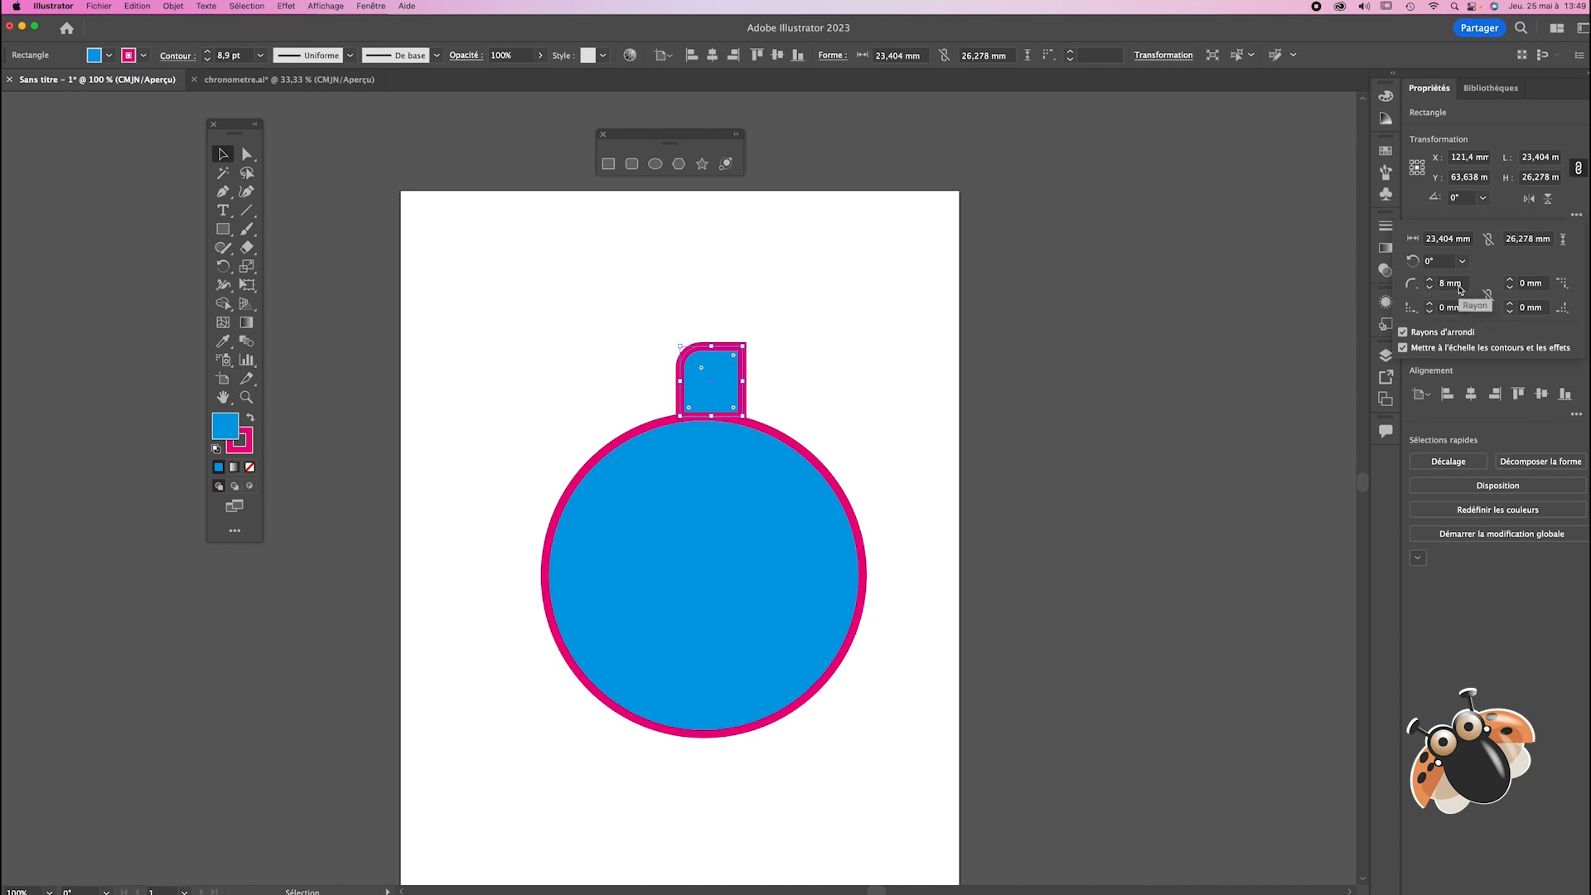
pyautogui.click(1510, 280)
pyautogui.click(720, 404)
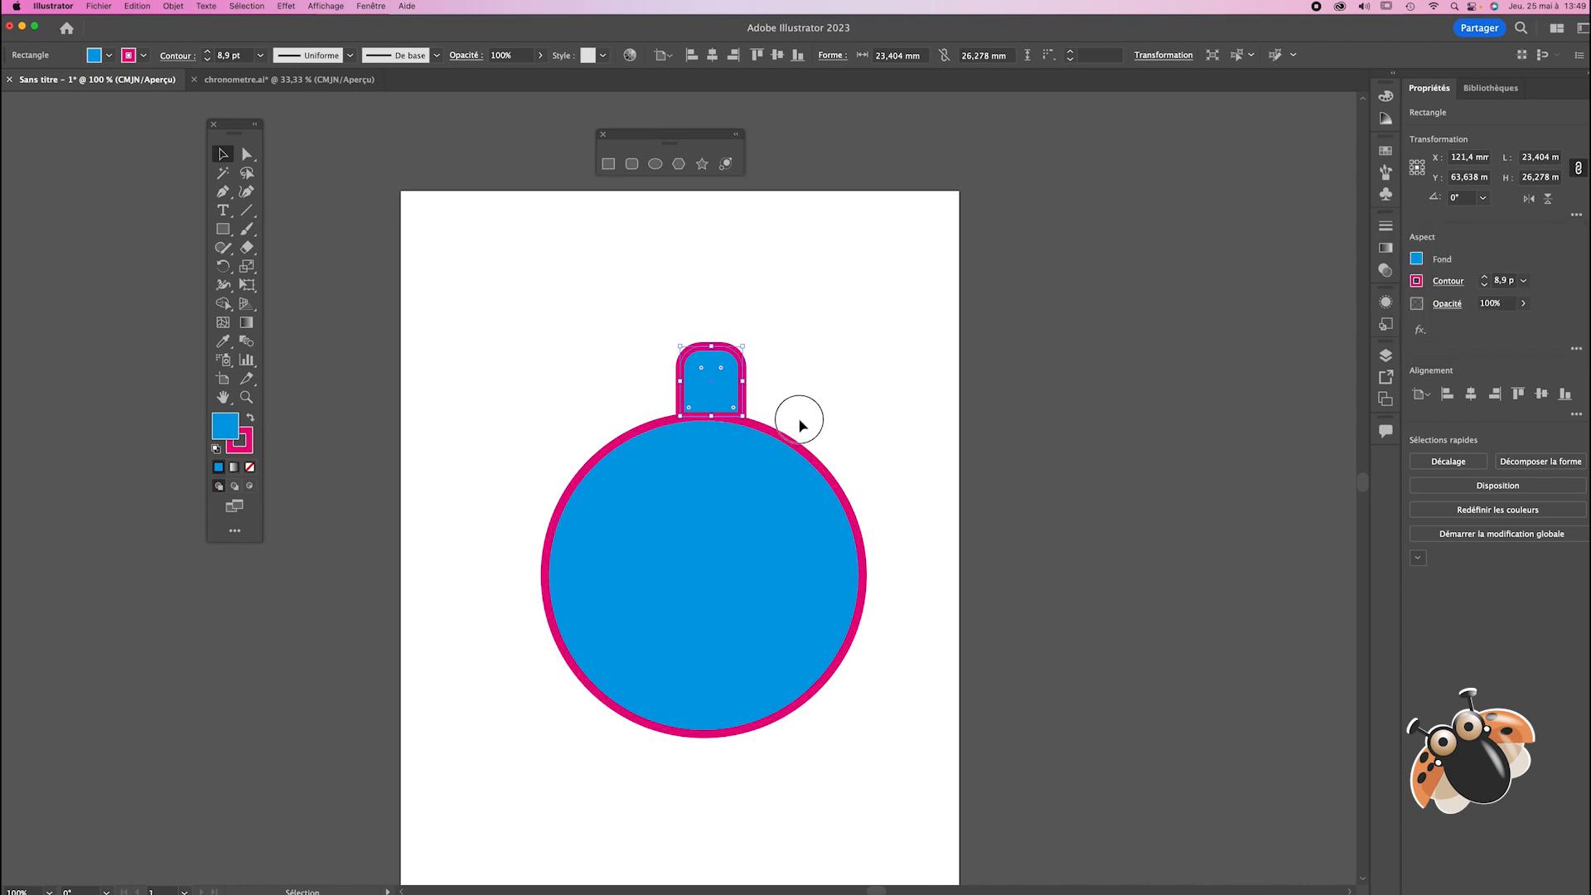
# Step: Centre the small rectangle above the circle and stretch it to about 29 mm tall so that it overlaps the circle
pyautogui.moveTo(700, 404); pyautogui.dragTo(707, 346)
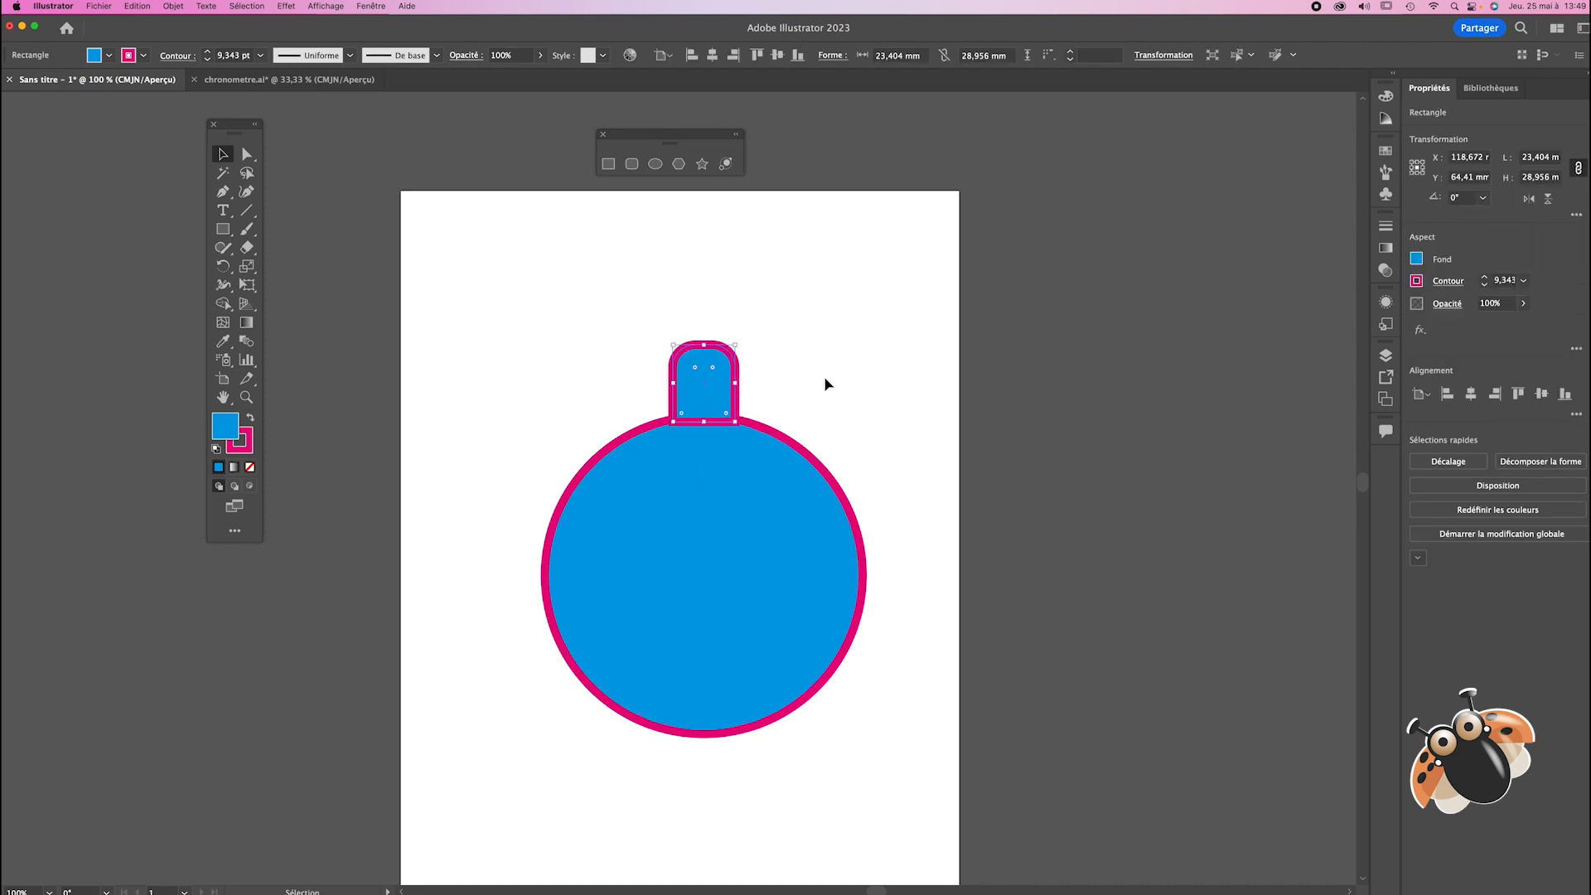
pyautogui.click(827, 382)
# Step: Remove the stroke from both the circle and the small rectangle, and deselect them
pyautogui.moveTo(593, 365); pyautogui.dragTo(795, 587)
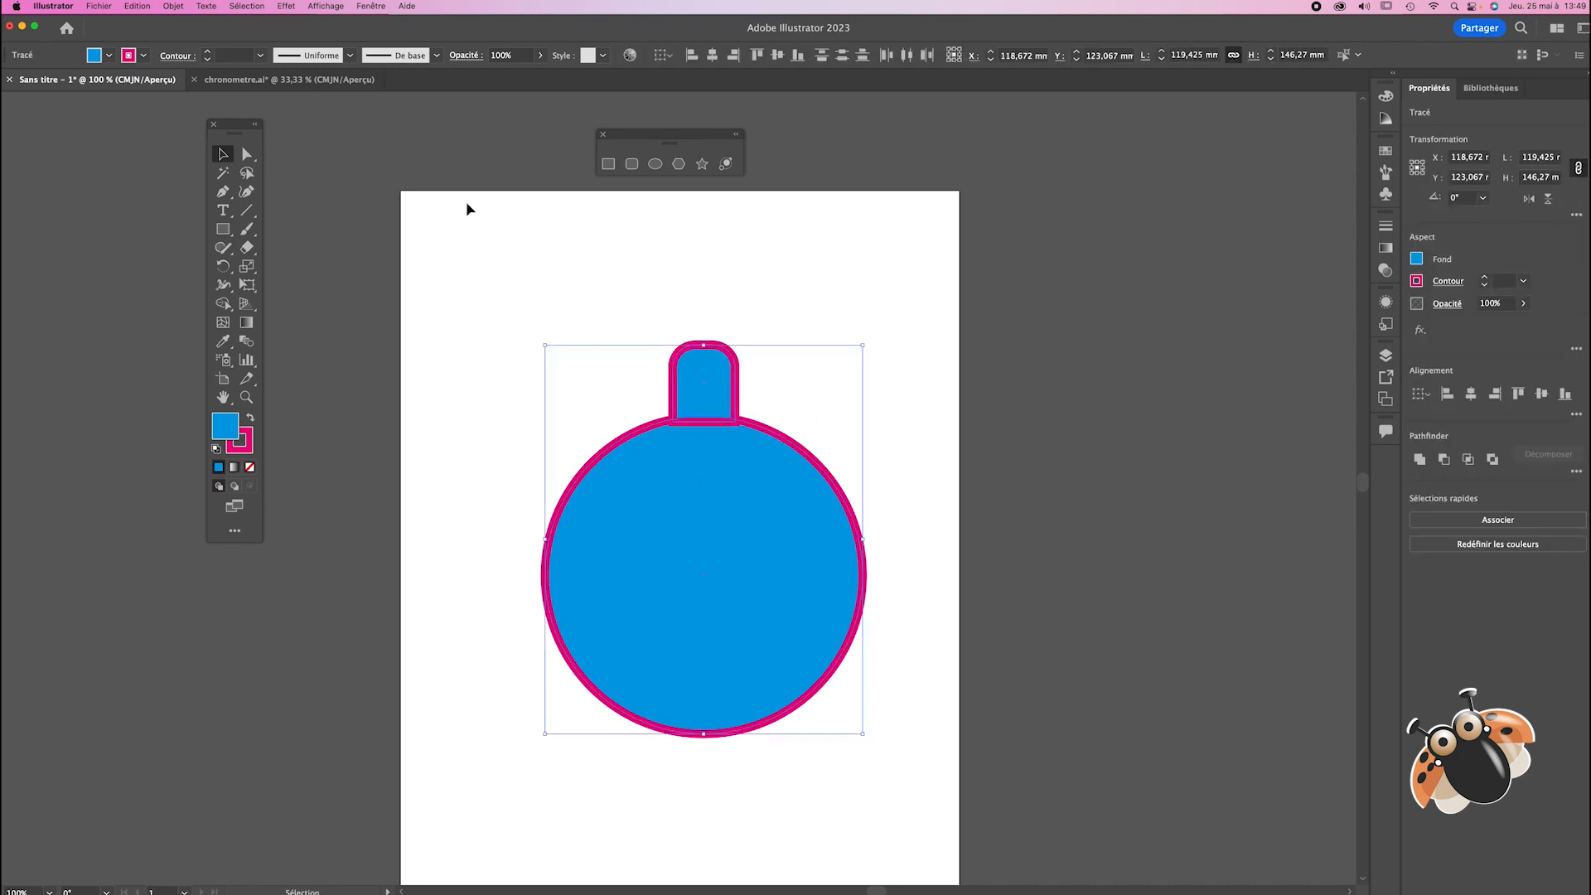
pyautogui.click(144, 57)
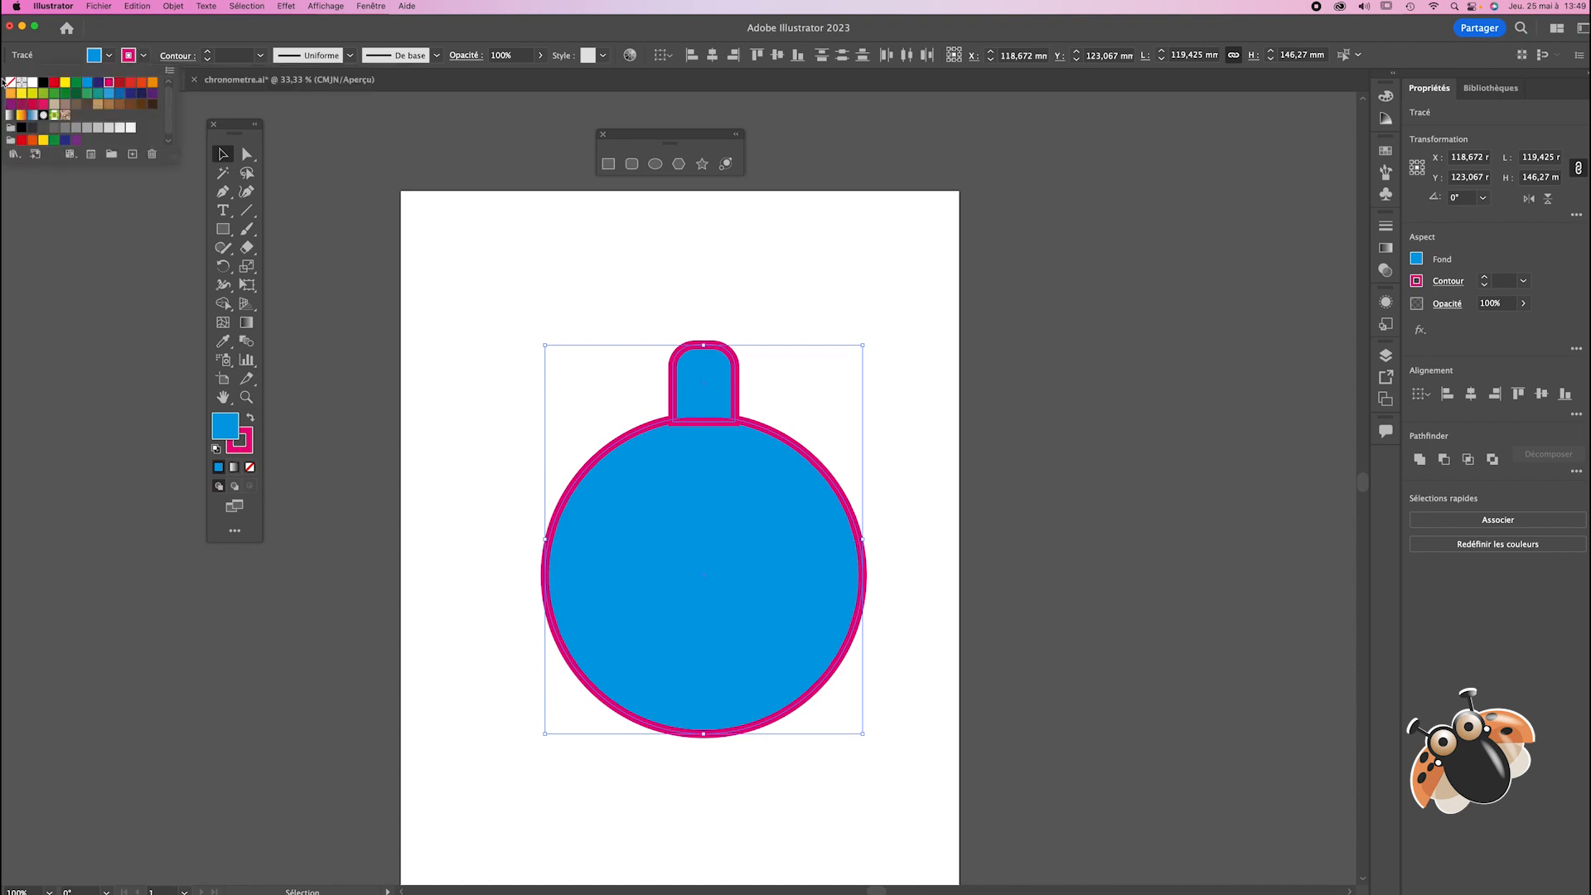
pyautogui.click(10, 86)
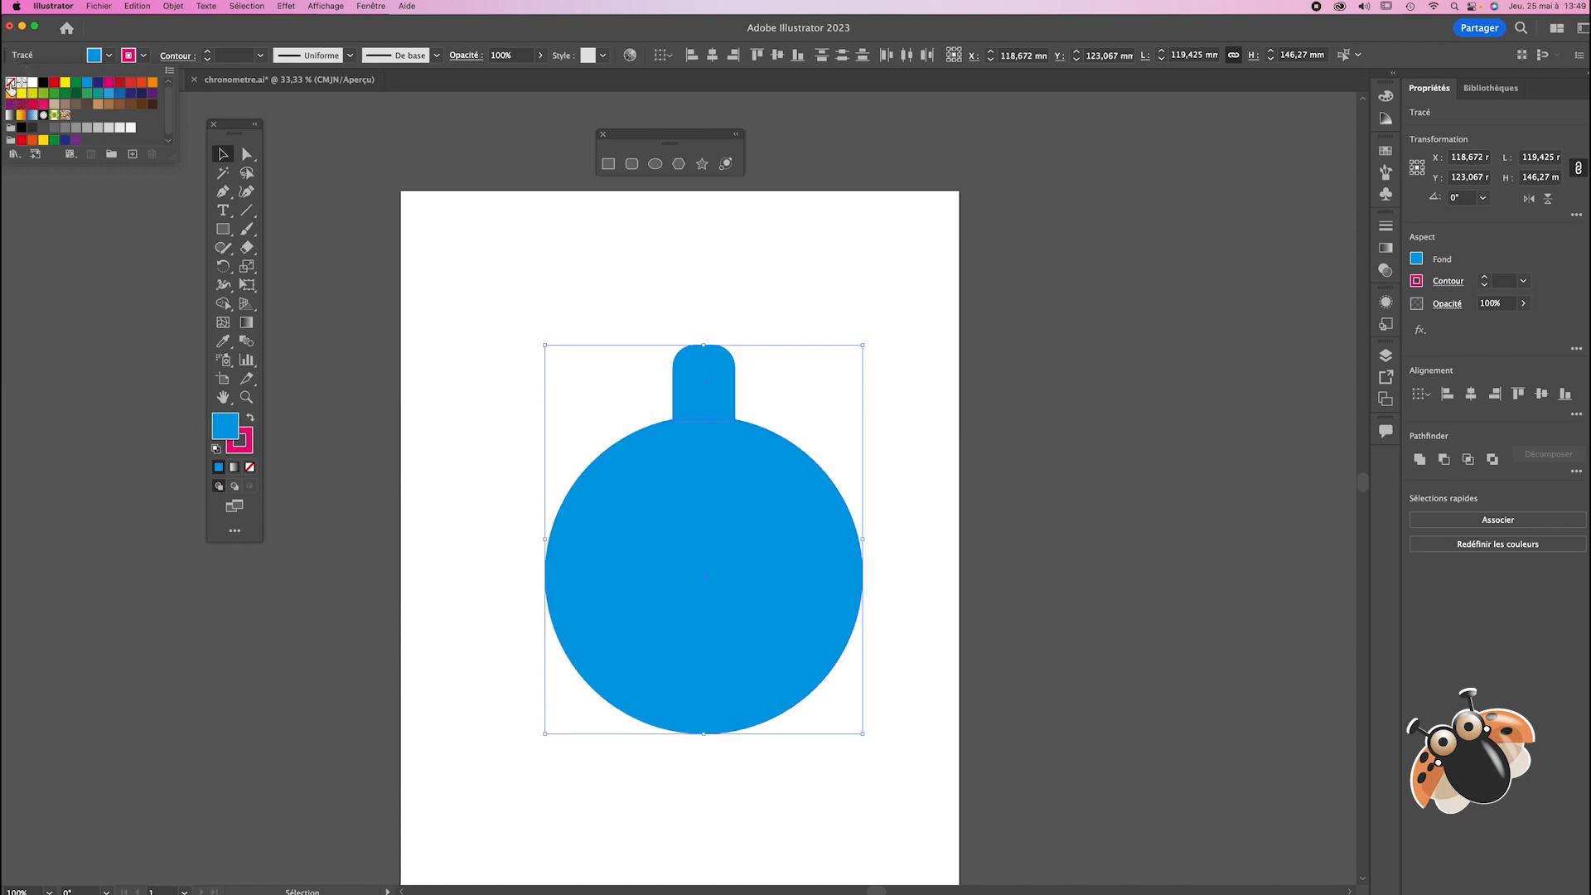
pyautogui.click(543, 285)
pyautogui.click(551, 299)
# Step: Widen the small rectangle slightly to the left and lower its top edge, and select it together with the circle
pyautogui.click(694, 402)
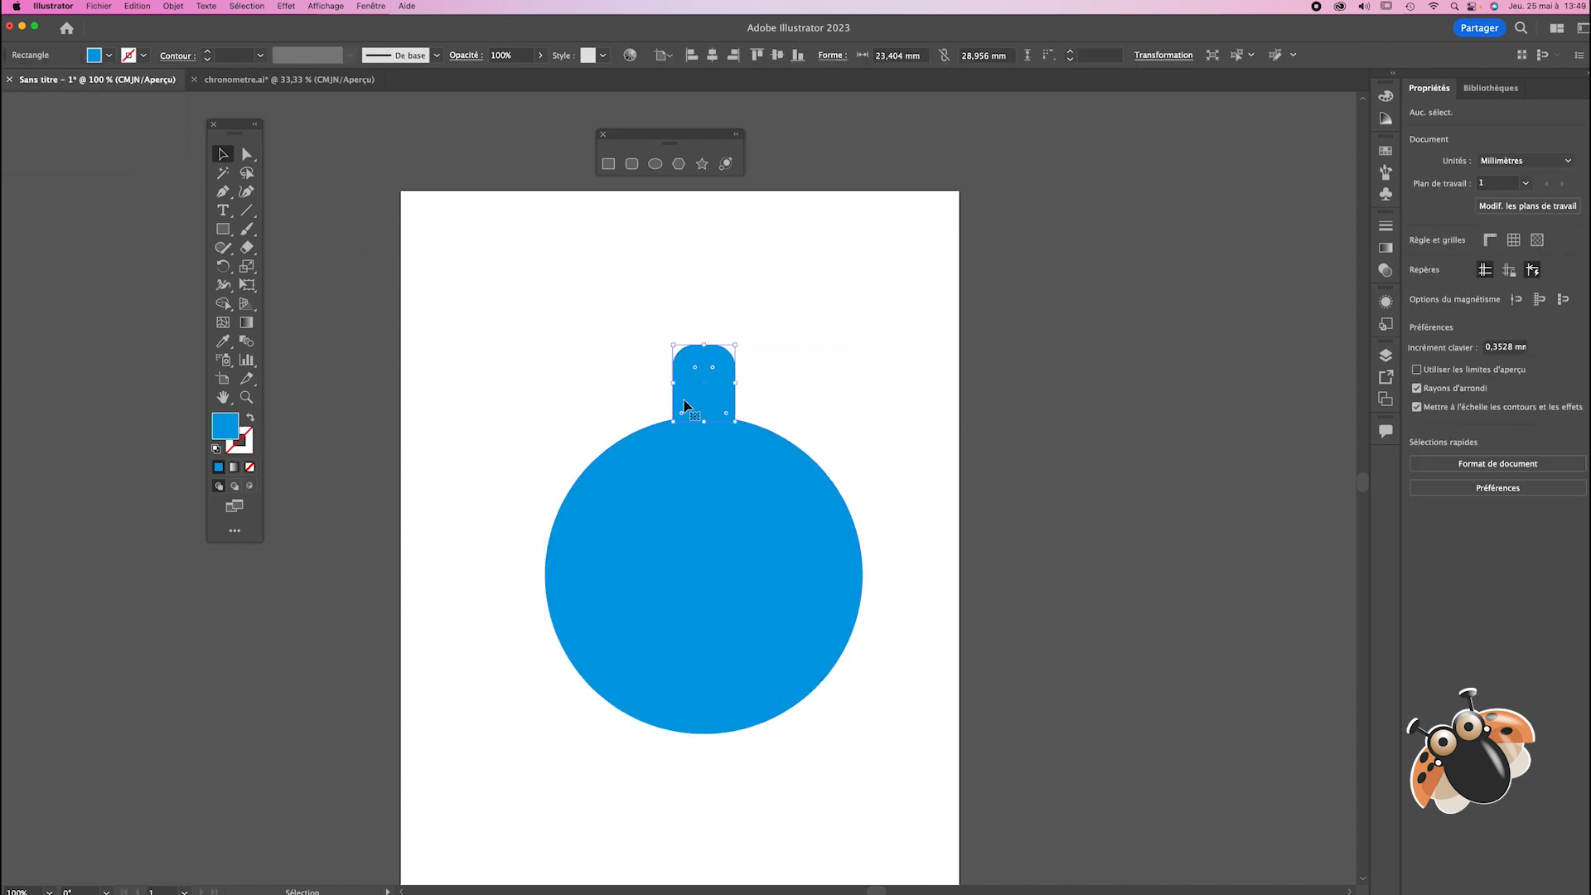
pyautogui.moveTo(674, 385); pyautogui.dragTo(697, 403)
pyautogui.click(845, 409)
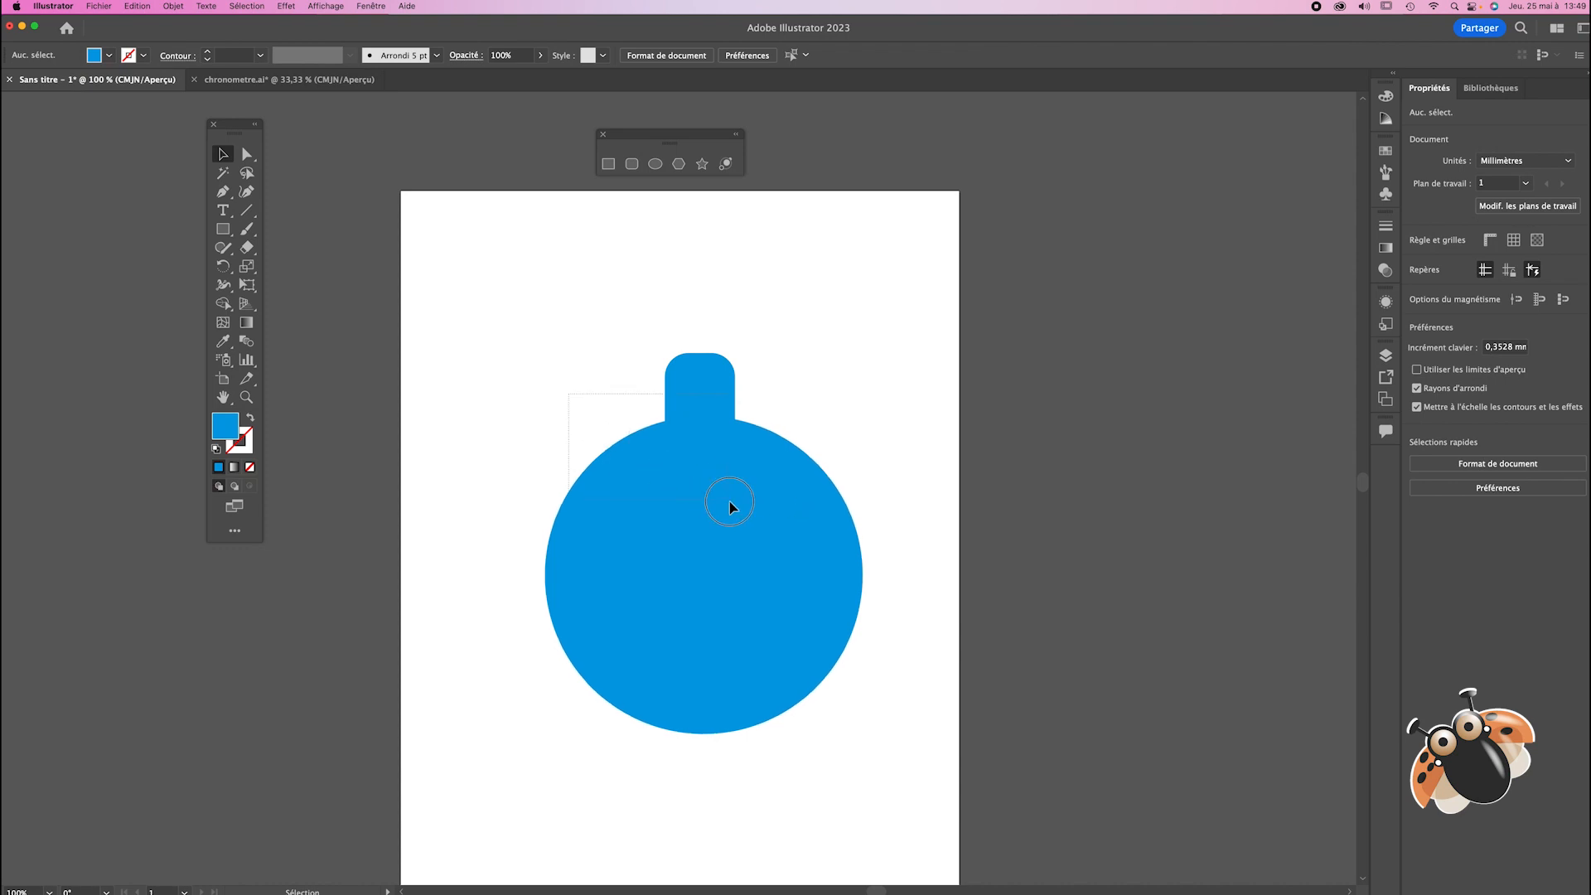
pyautogui.moveTo(727, 527); pyautogui.dragTo(717, 526)
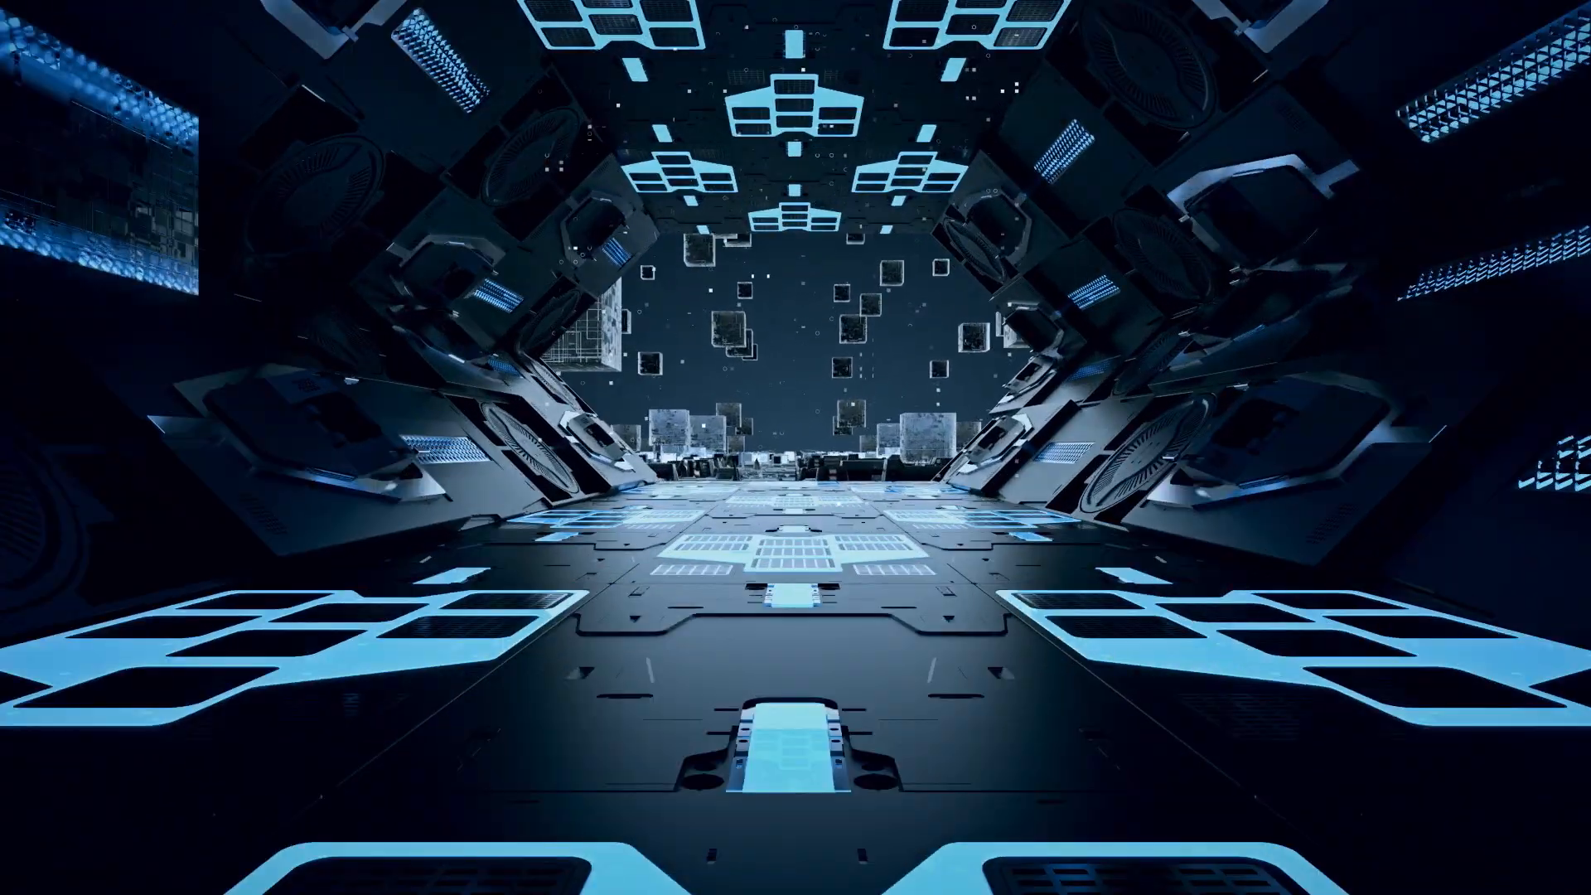